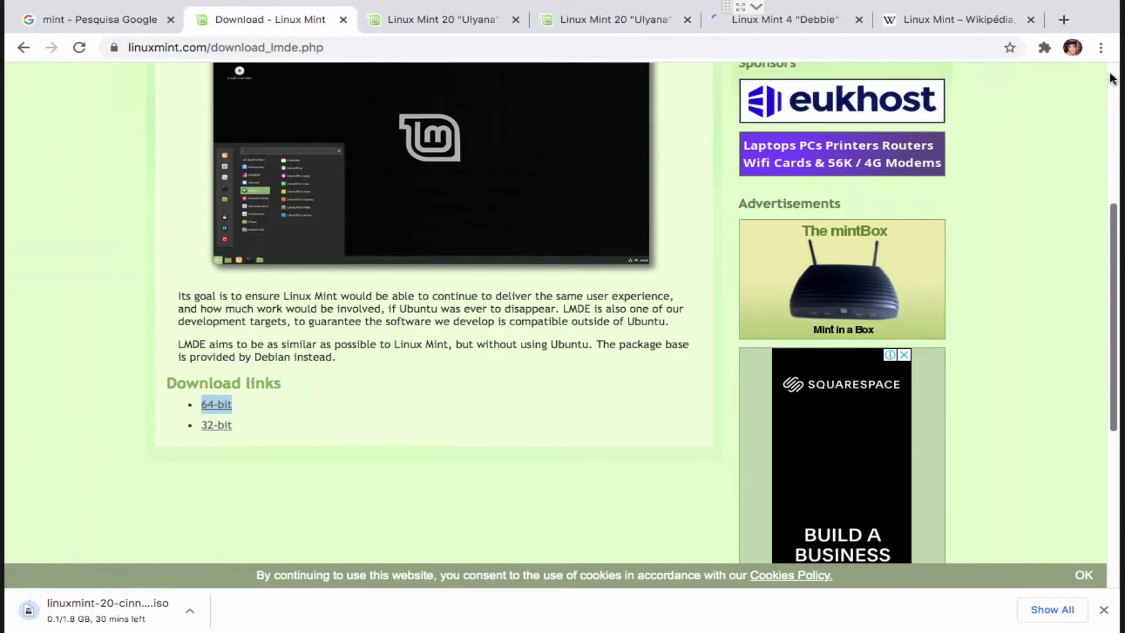
Step: From the top of the LMDE download page, open the Linux Mint 'All versions' releases list
{"action": "scroll", "coordinate": [320, 280], "scroll_direction": "up", "scroll_amount": 5}
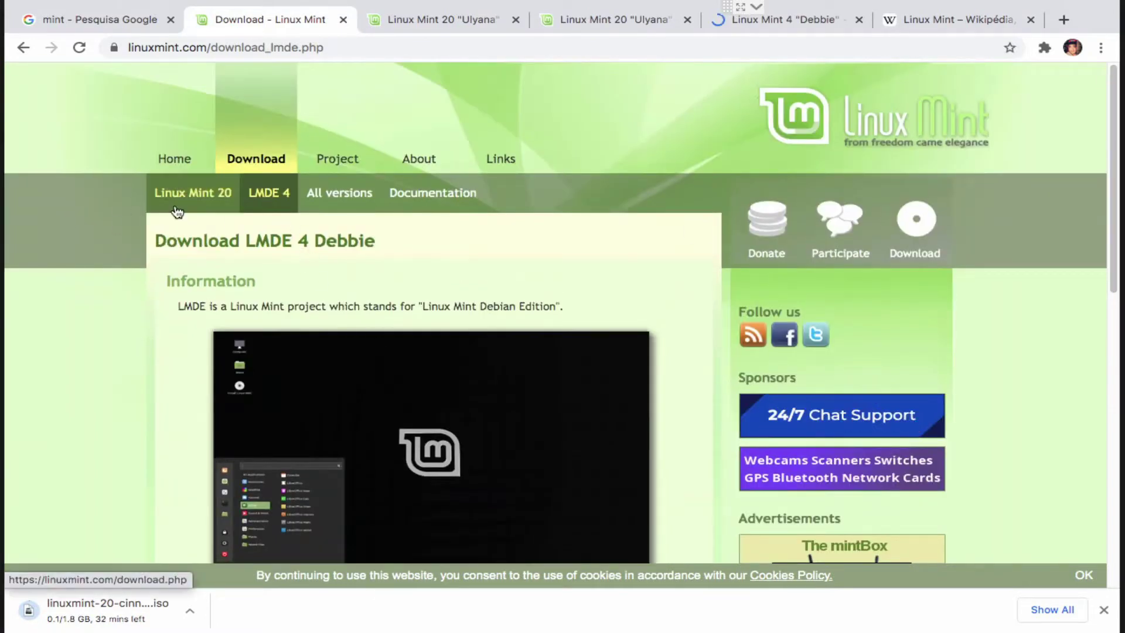
{"action": "left_click", "coordinate": [364, 194]}
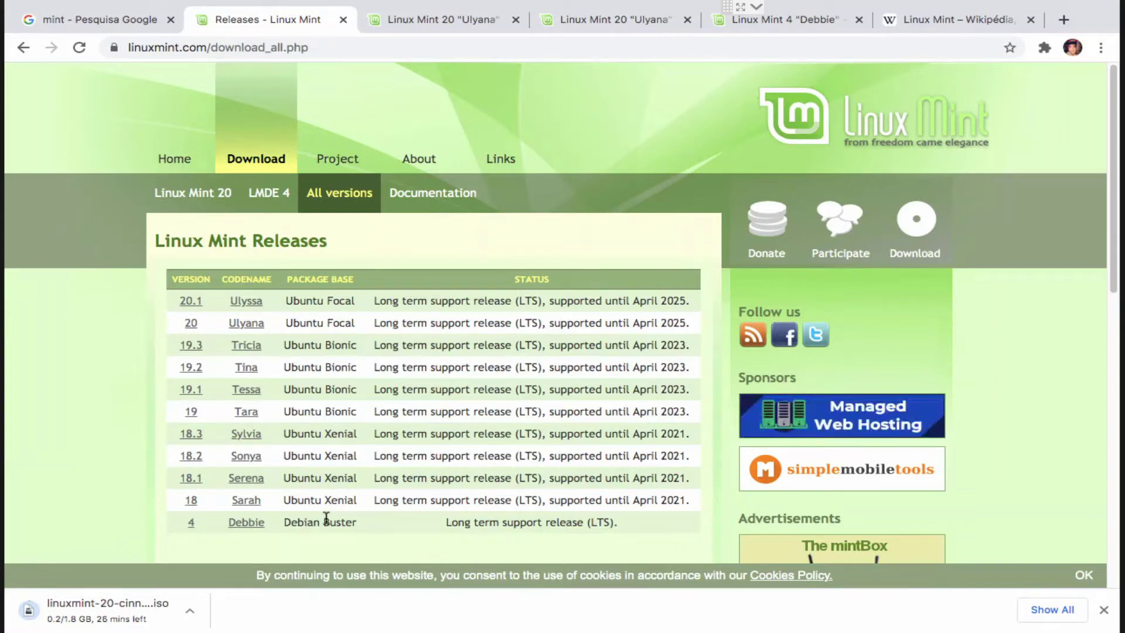
{"action": "mouse_move", "coordinate": [432, 112]}
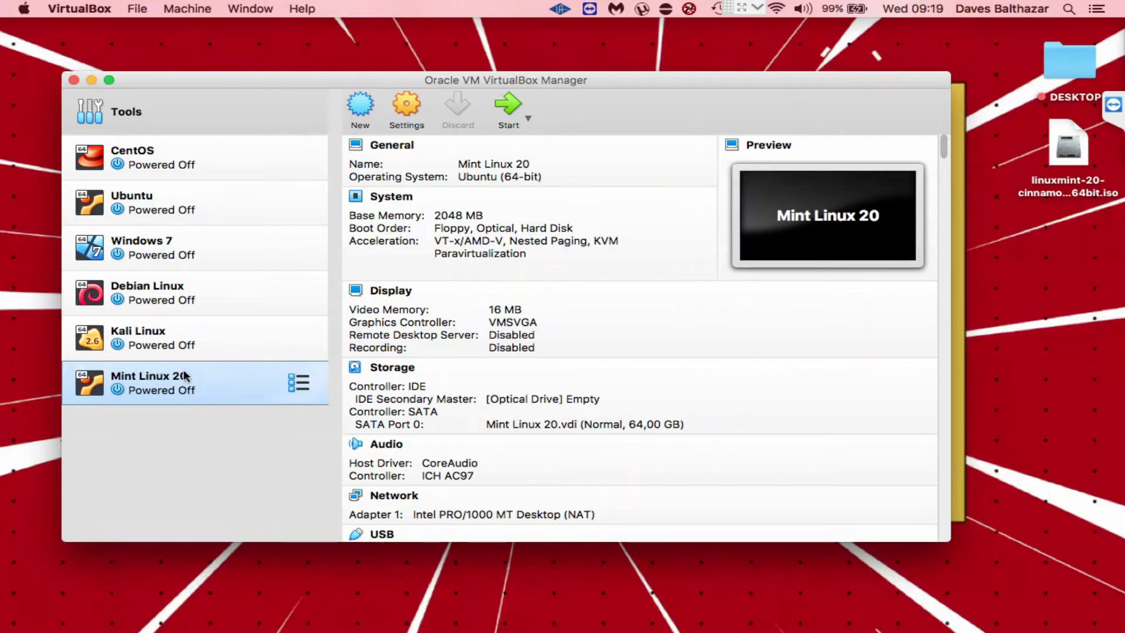
Step: Boot the Mint Linux 20 VM and switch its window to full screen
{"action": "double_click", "coordinate": [183, 378]}
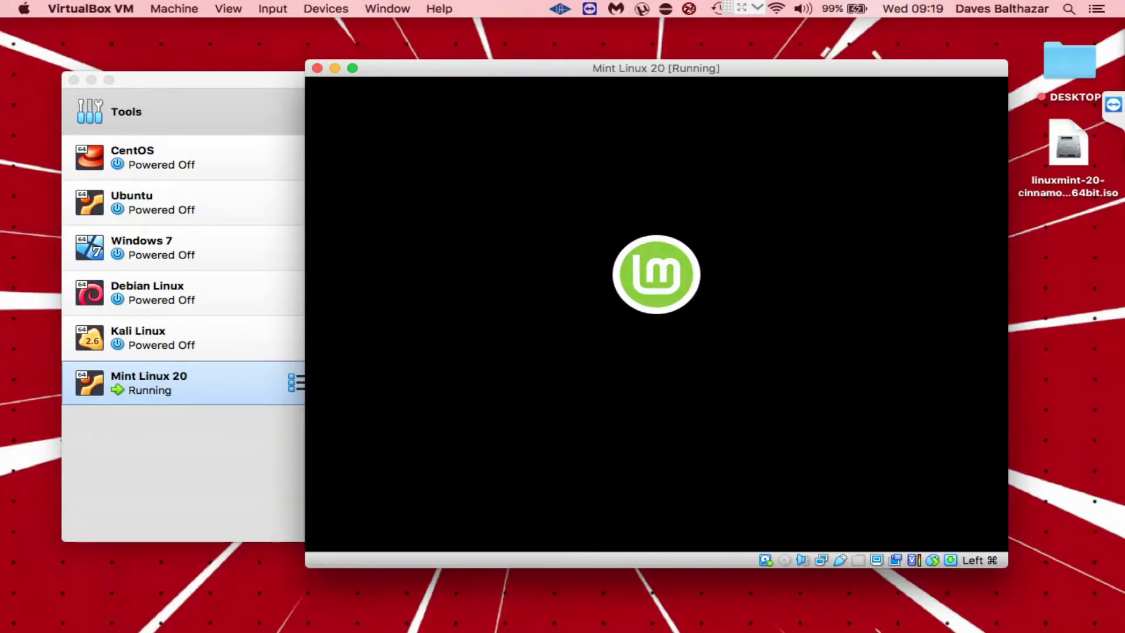
{"action": "mouse_move", "coordinate": [427, 12]}
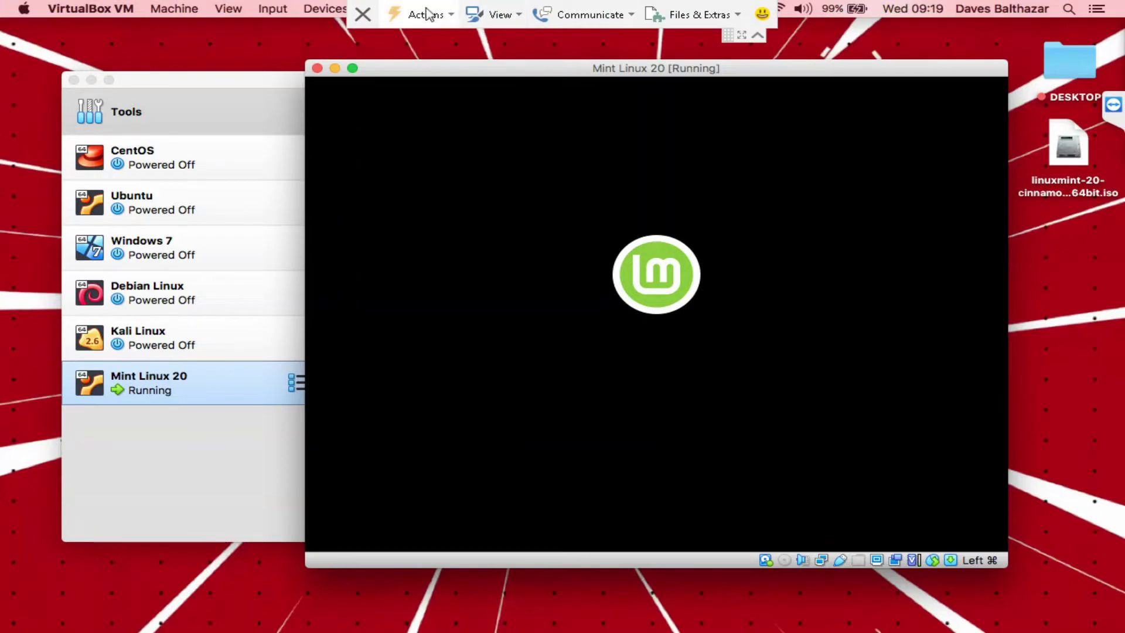
{"action": "left_click", "coordinate": [756, 37]}
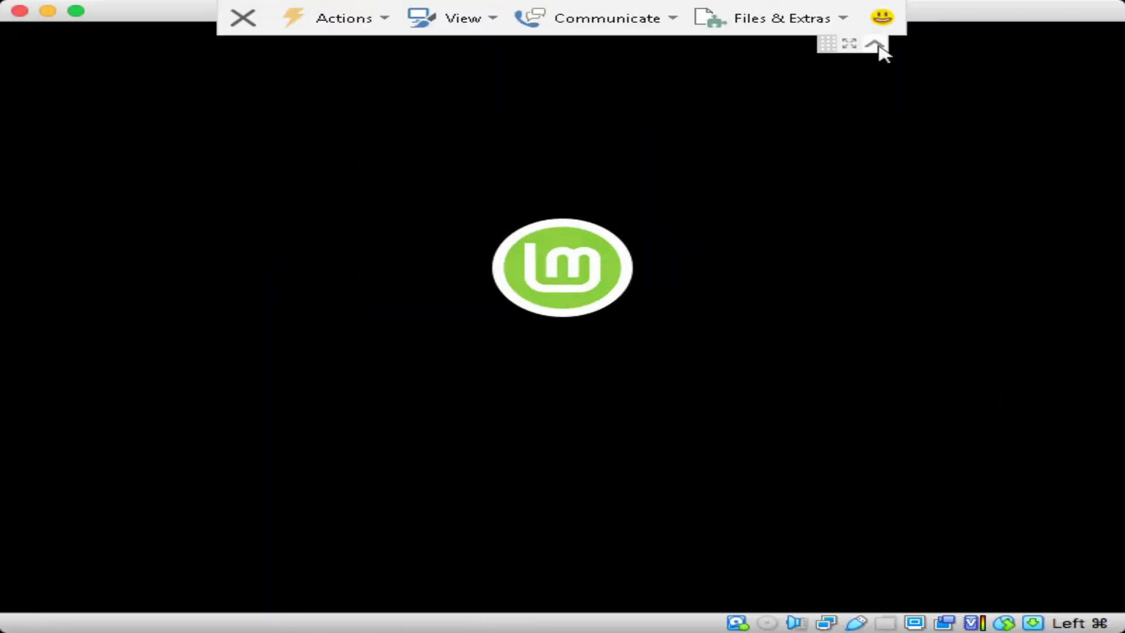
Step: Collapse the VirtualBox mini toolbar while the Mint VM boots to its login screen
{"action": "left_click", "coordinate": [875, 44]}
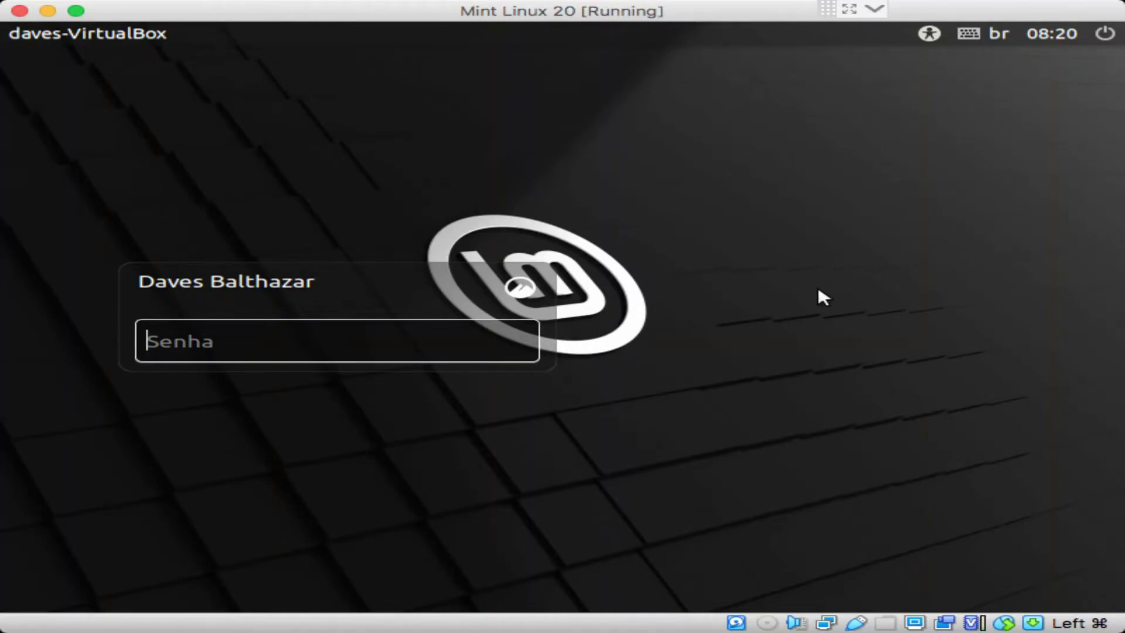
Step: Turn Alto Contraste on and then off again from the accessibility menu
{"action": "left_click", "coordinate": [931, 34]}
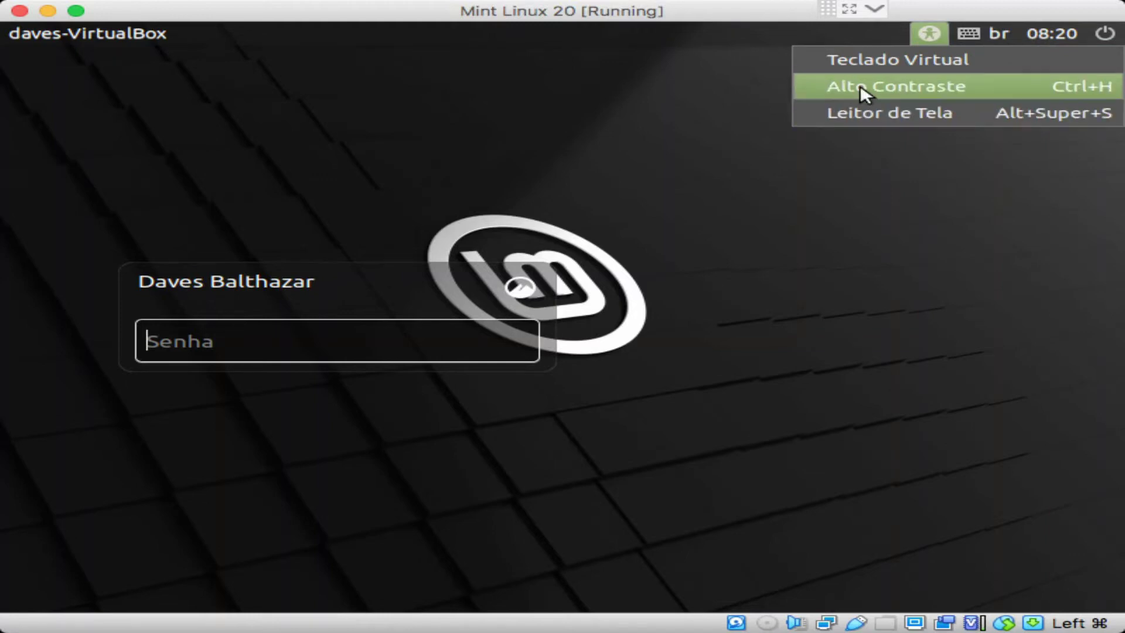
{"action": "left_click", "coordinate": [865, 89]}
{"action": "left_click", "coordinate": [909, 34]}
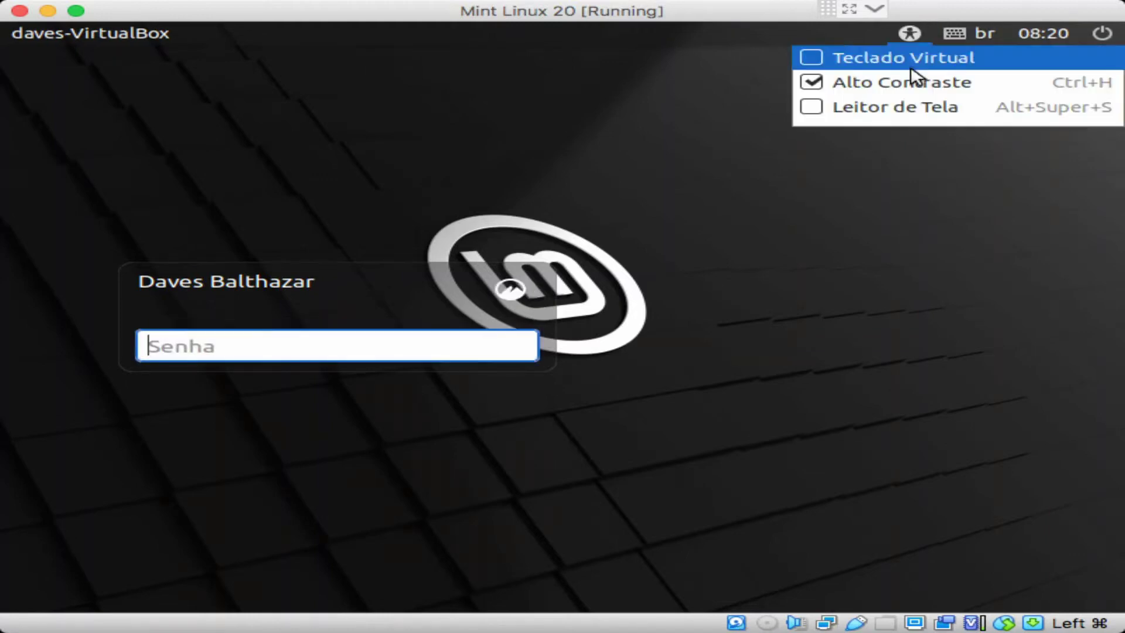
{"action": "left_click", "coordinate": [897, 82]}
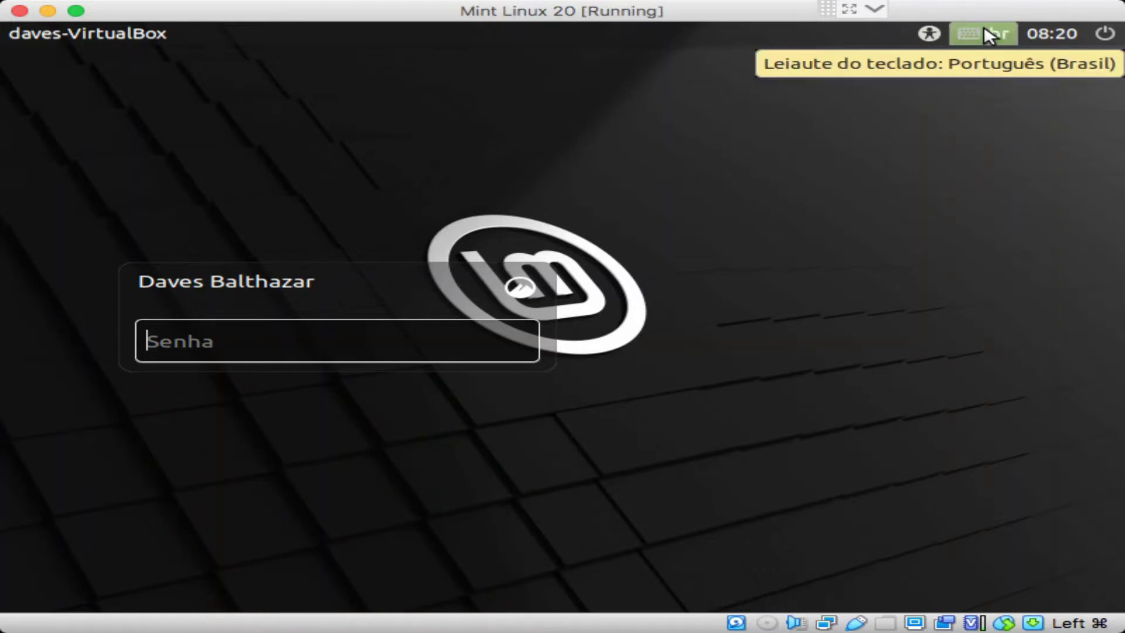
Step: Check the power menu, then log in by entering the account password in Senha
{"action": "left_click", "coordinate": [1105, 34]}
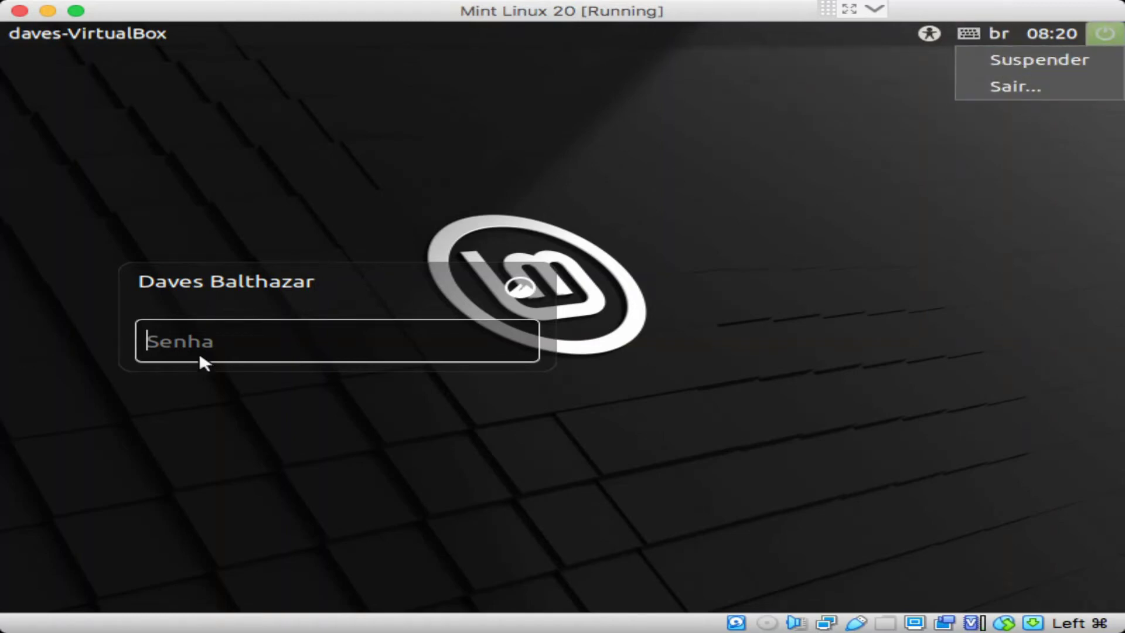
{"action": "left_click", "coordinate": [228, 337]}
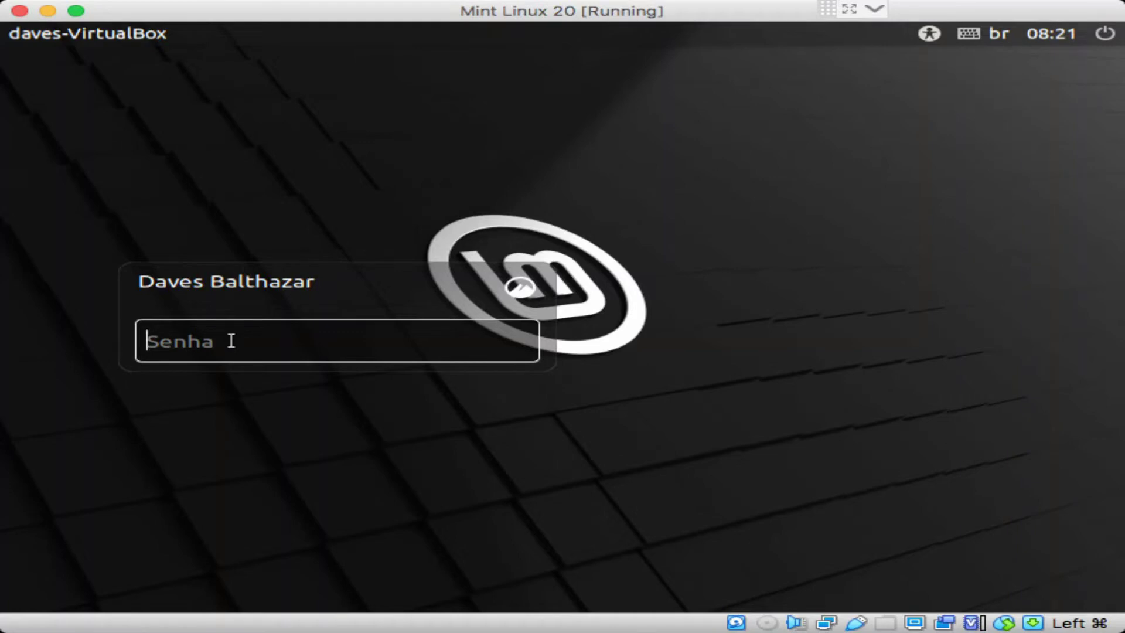
{"action": "type", "text": "••••••"}
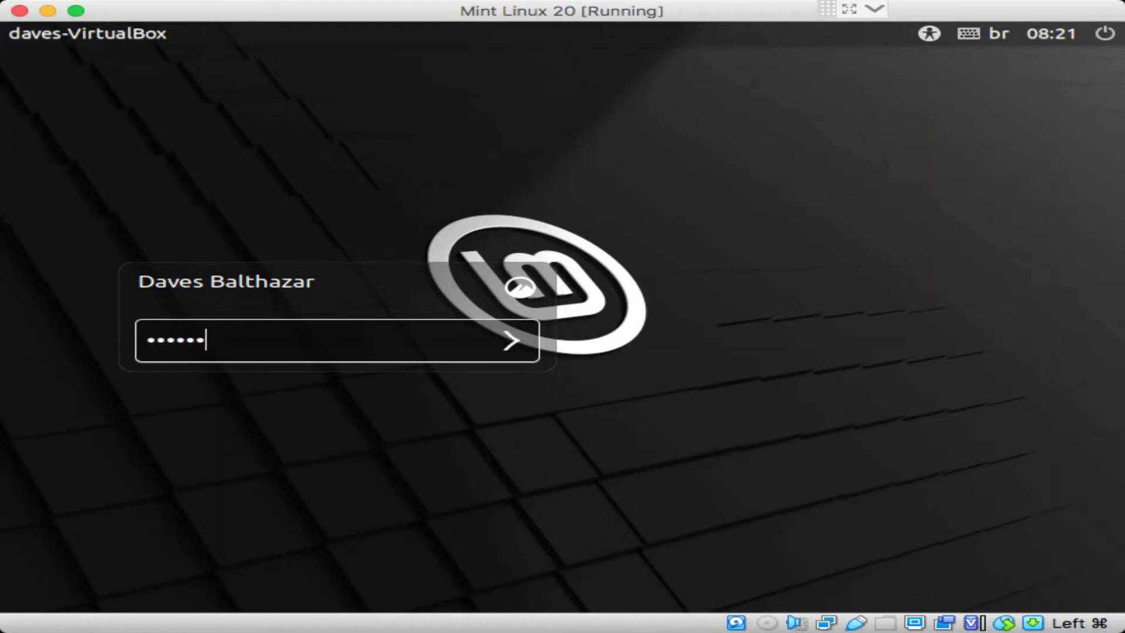
{"action": "key", "text": "Return"}
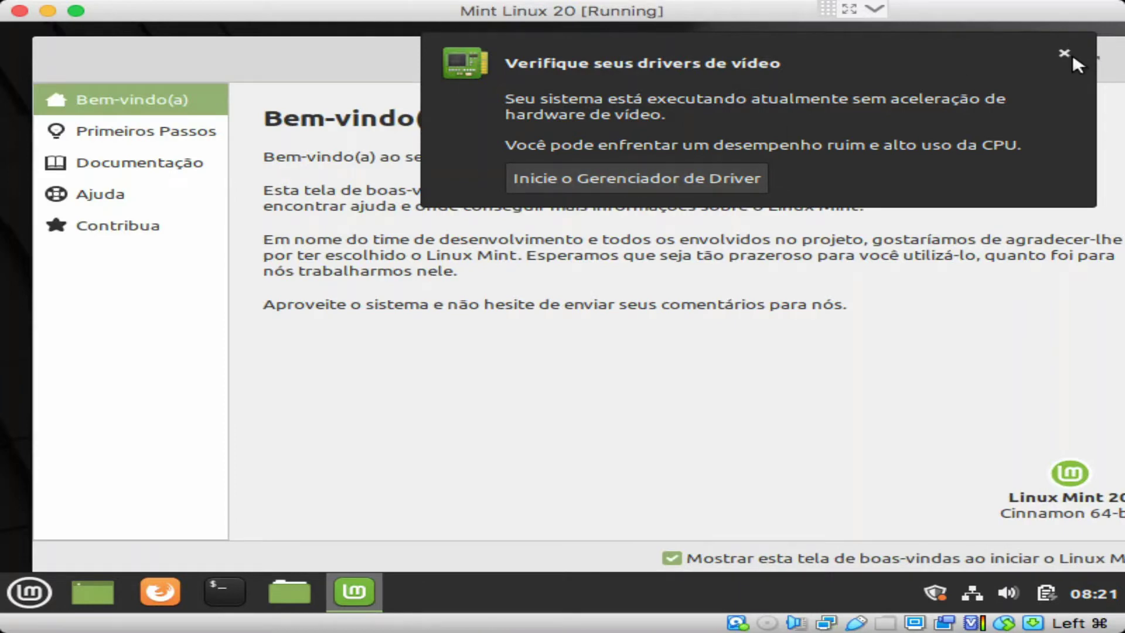
Step: Close the video-driver notice, nudge the Welcome window left, and open Primeiros Passos
{"action": "left_click", "coordinate": [1065, 53]}
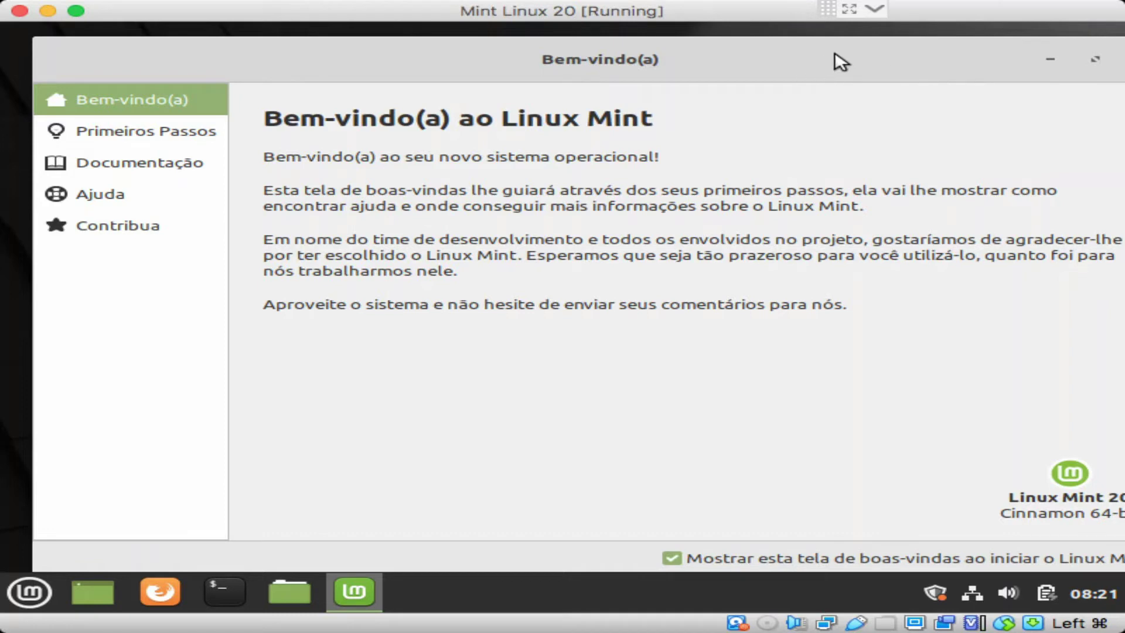
{"action": "left_click_drag", "start_coordinate": [832, 53], "coordinate": [816, 69]}
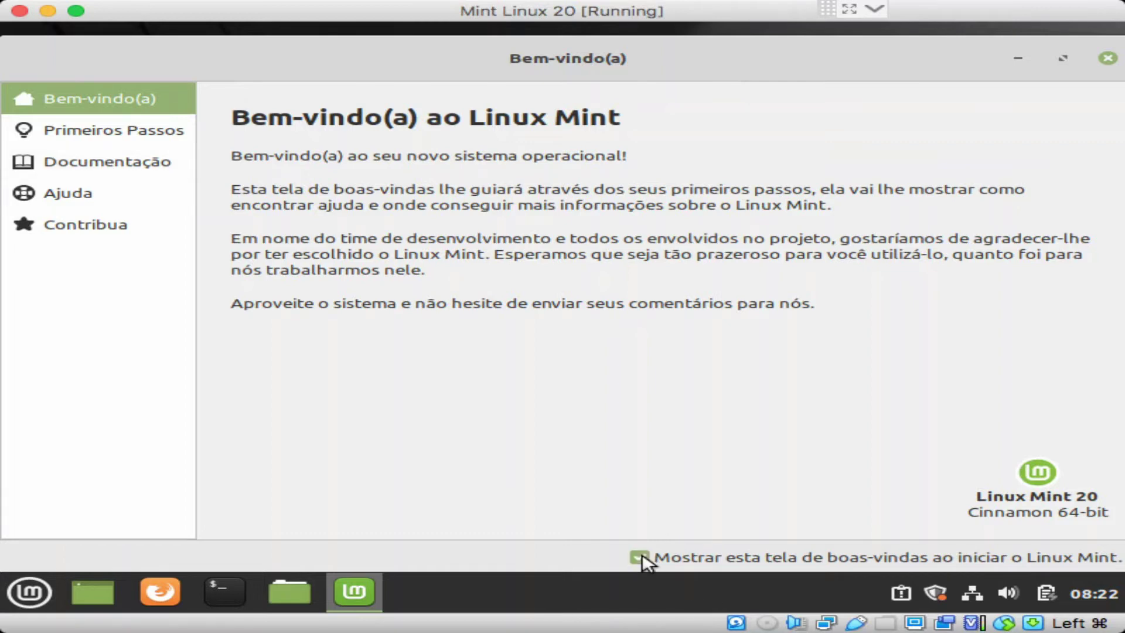
{"action": "left_click", "coordinate": [156, 135]}
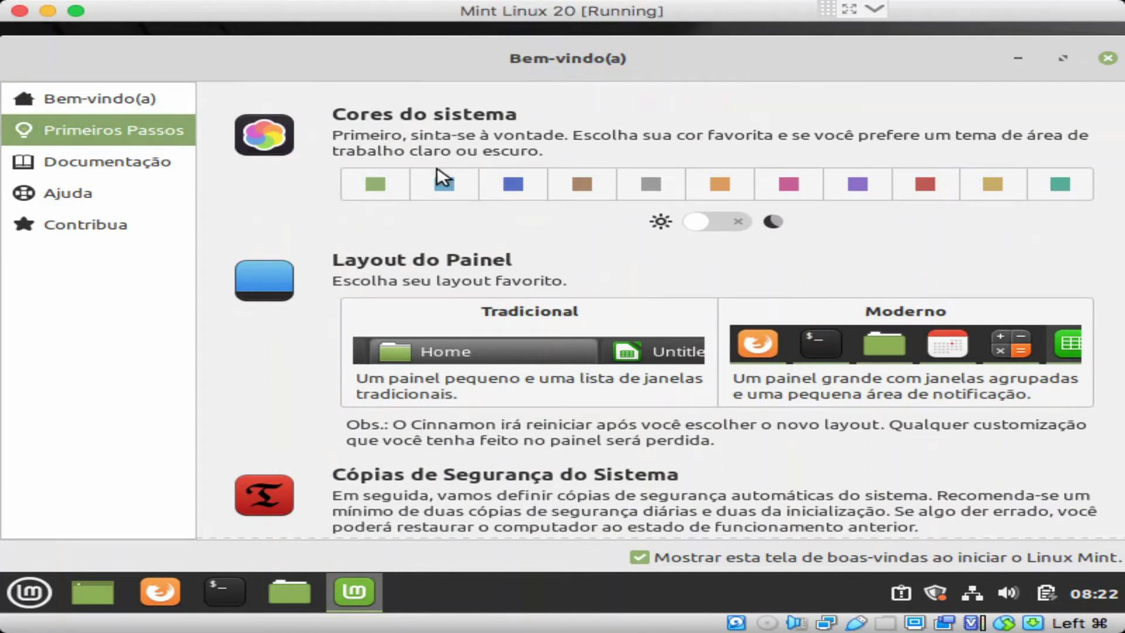
Step: Try the orange accent, go back to green, and switch to the dark theme
{"action": "left_click", "coordinate": [731, 187]}
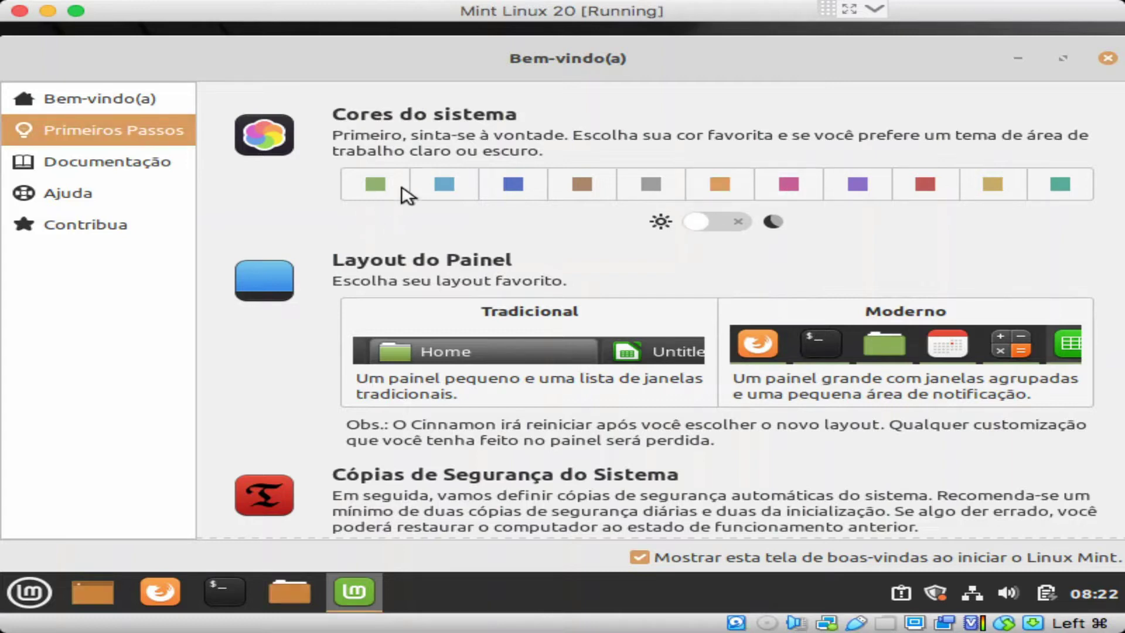
{"action": "left_click", "coordinate": [362, 194]}
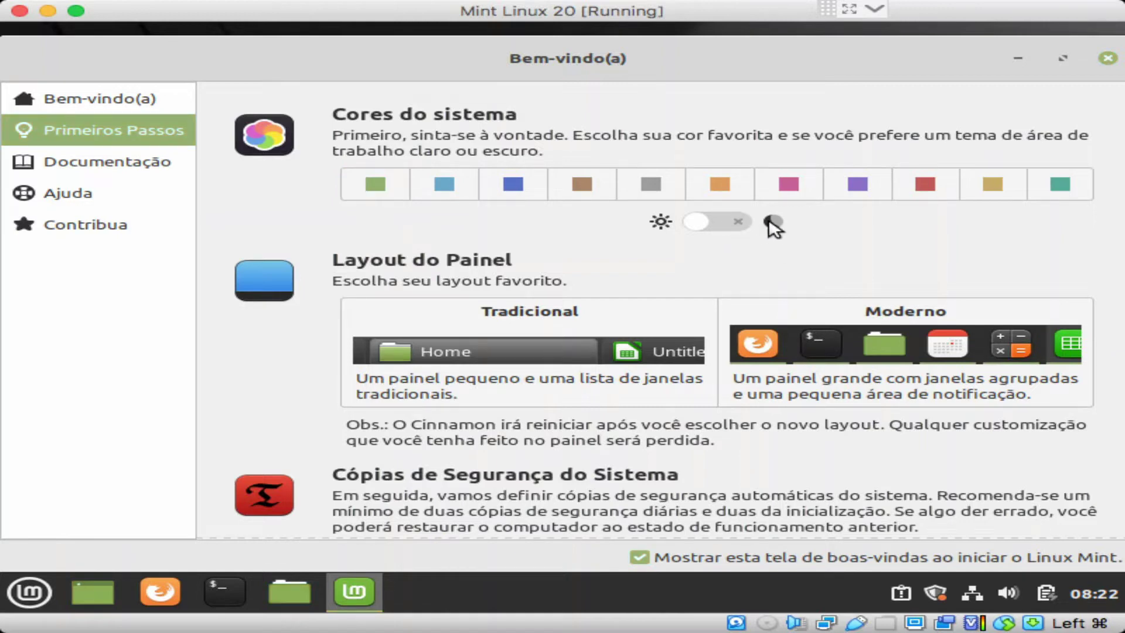
{"action": "left_click", "coordinate": [714, 224]}
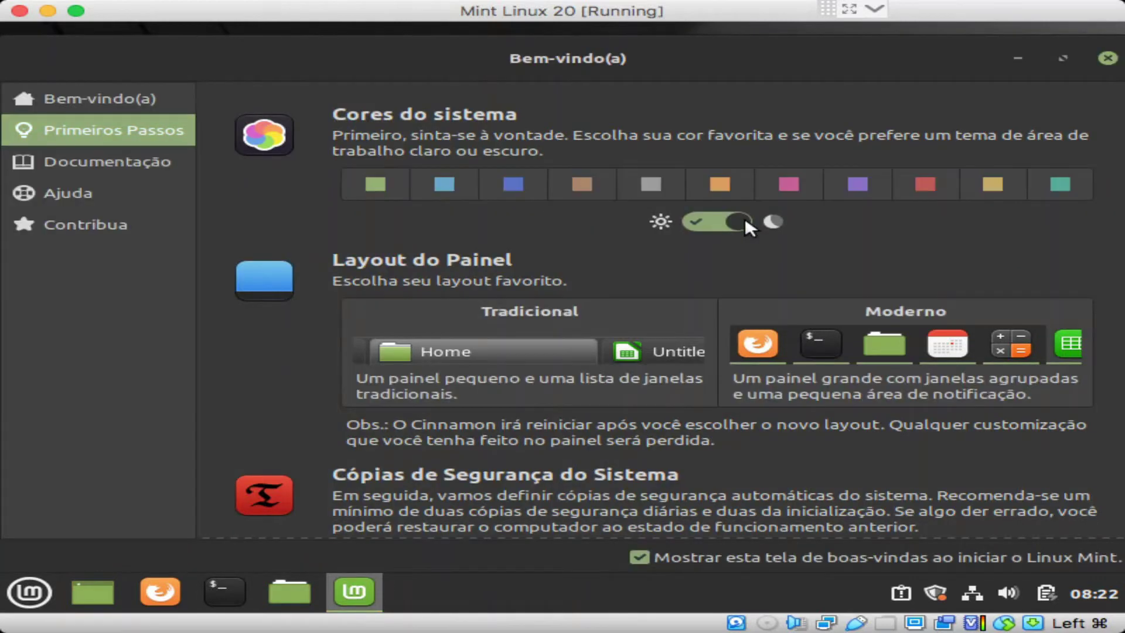
{"action": "left_click", "coordinate": [703, 221]}
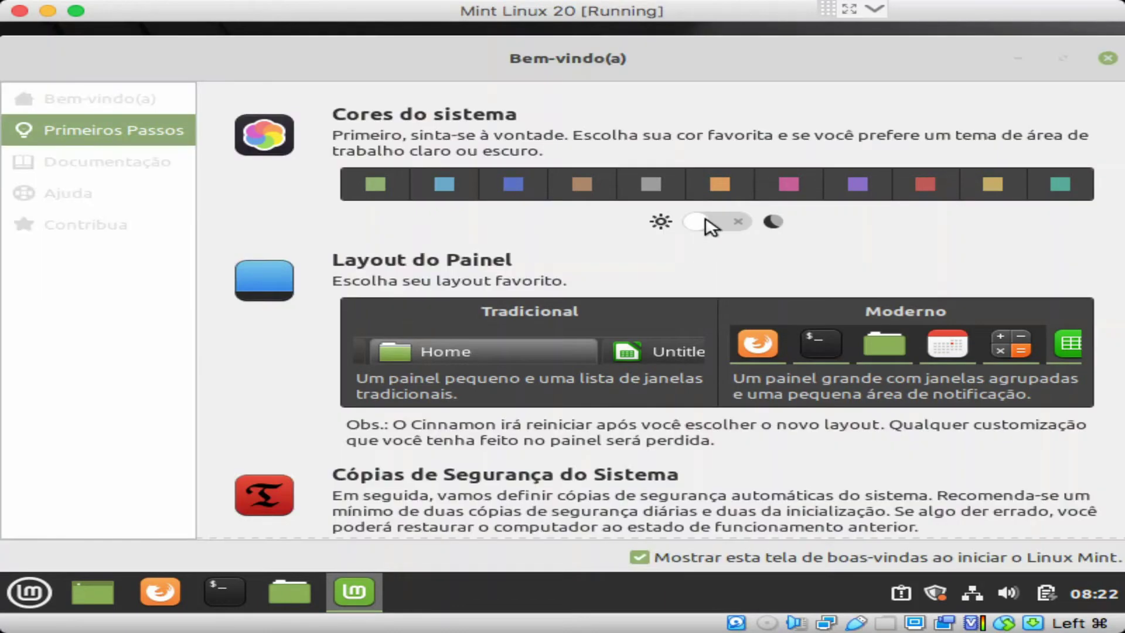
{"action": "left_click", "coordinate": [709, 224]}
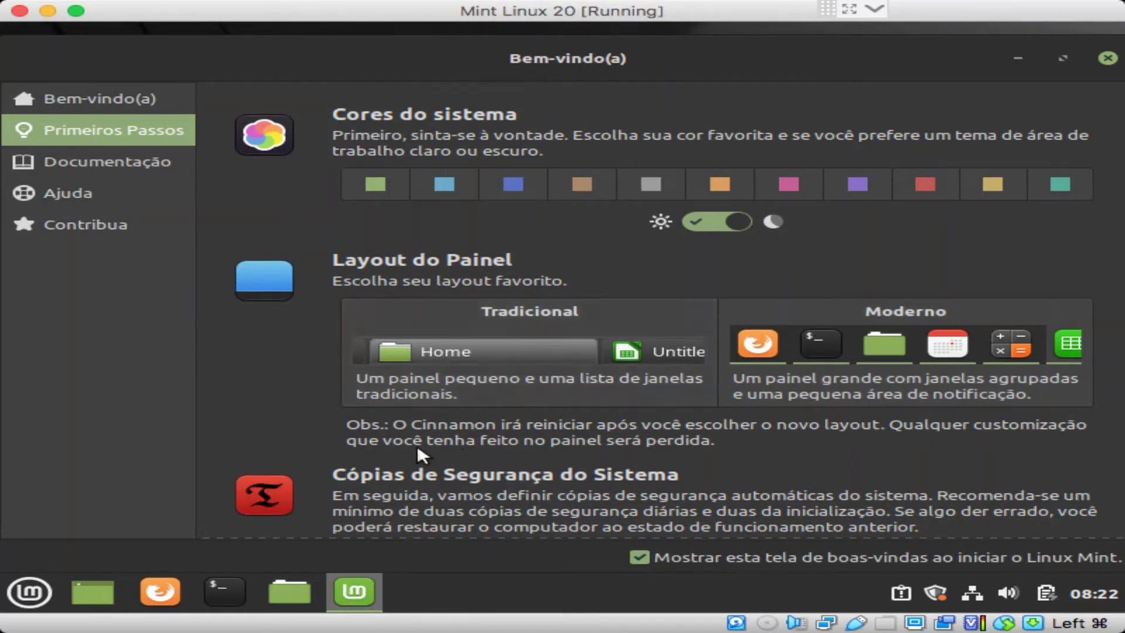
Step: Browse the Documentação, Ajuda and Contribua pages, then close the Welcome Screen
{"action": "left_click", "coordinate": [157, 164]}
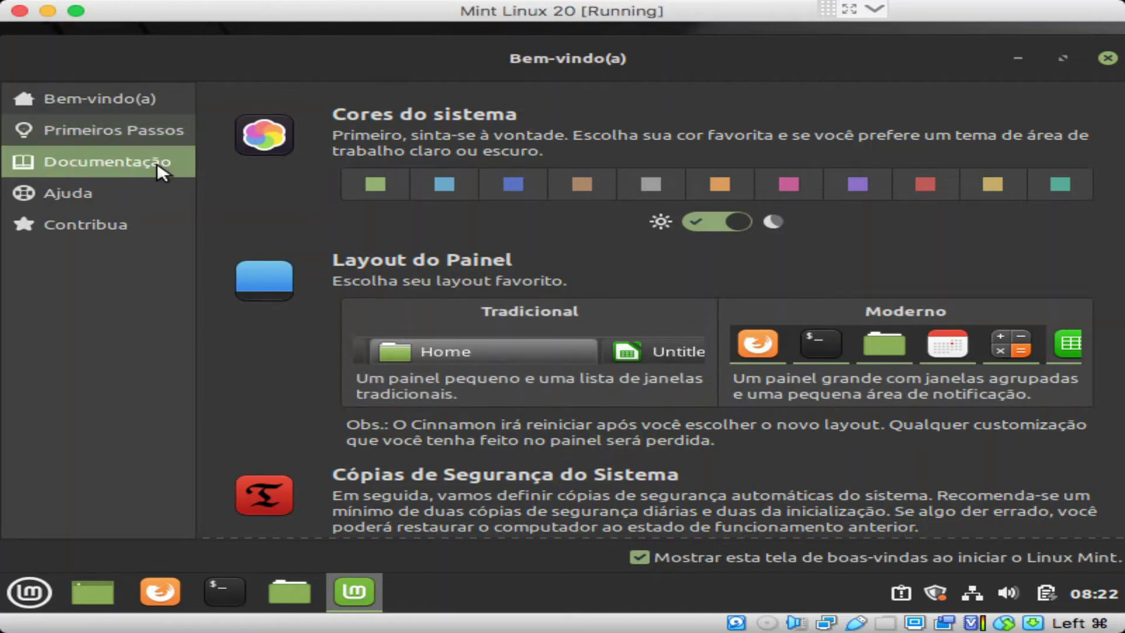
{"action": "left_click", "coordinate": [119, 191]}
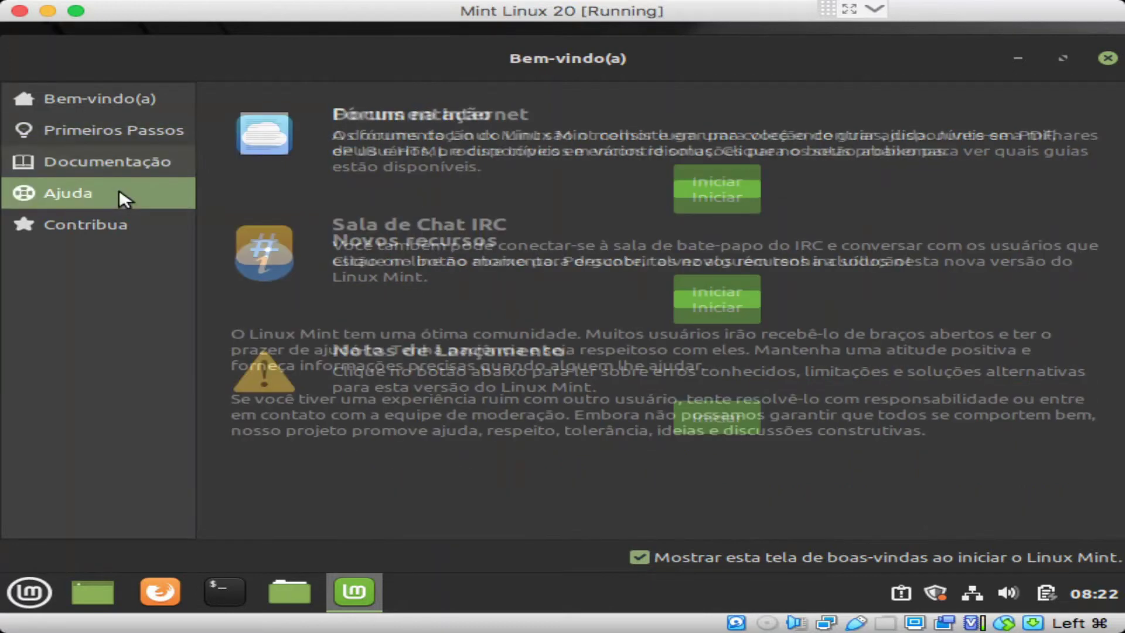
{"action": "left_click", "coordinate": [114, 223]}
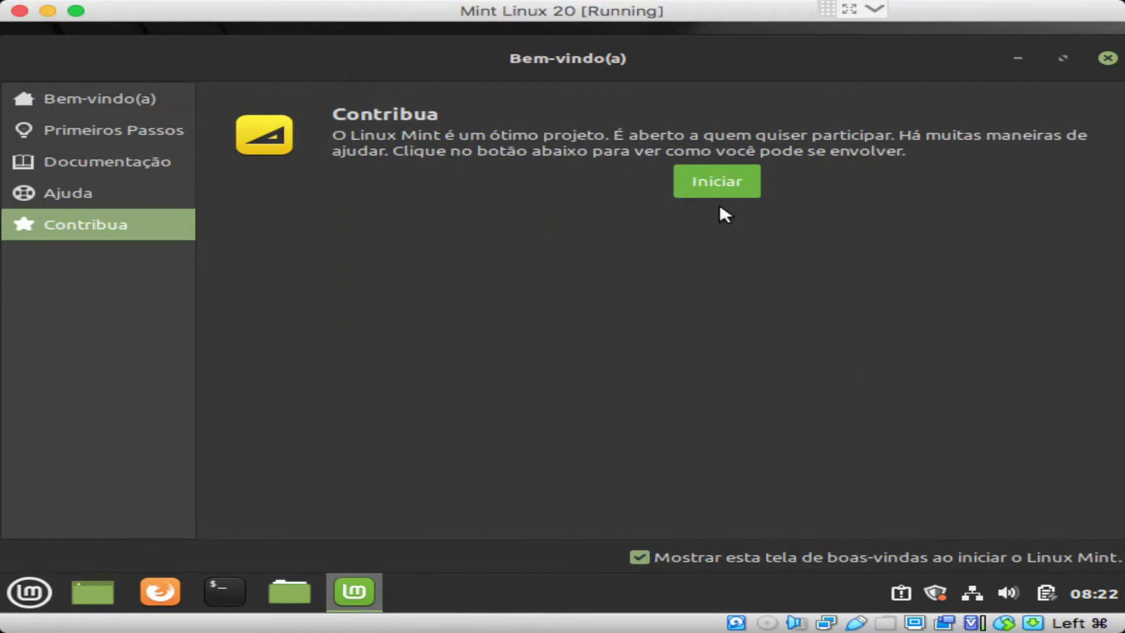
{"action": "left_click", "coordinate": [1108, 59]}
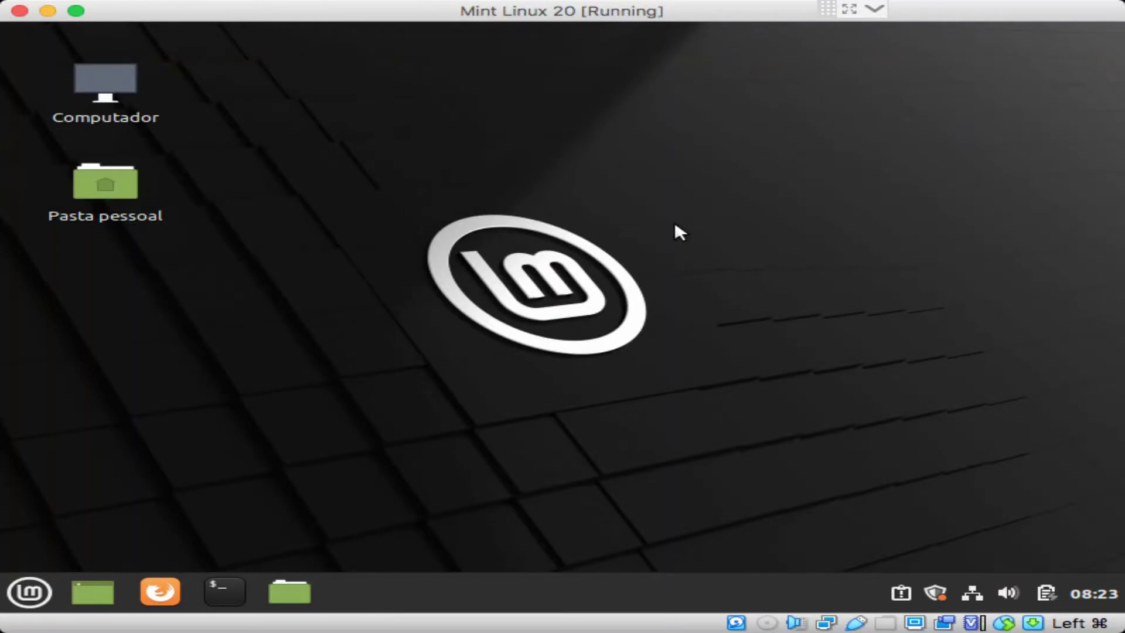
Step: Open Computador in Nemo and view the Nemo version information from the Help menu
{"action": "double_click", "coordinate": [98, 79]}
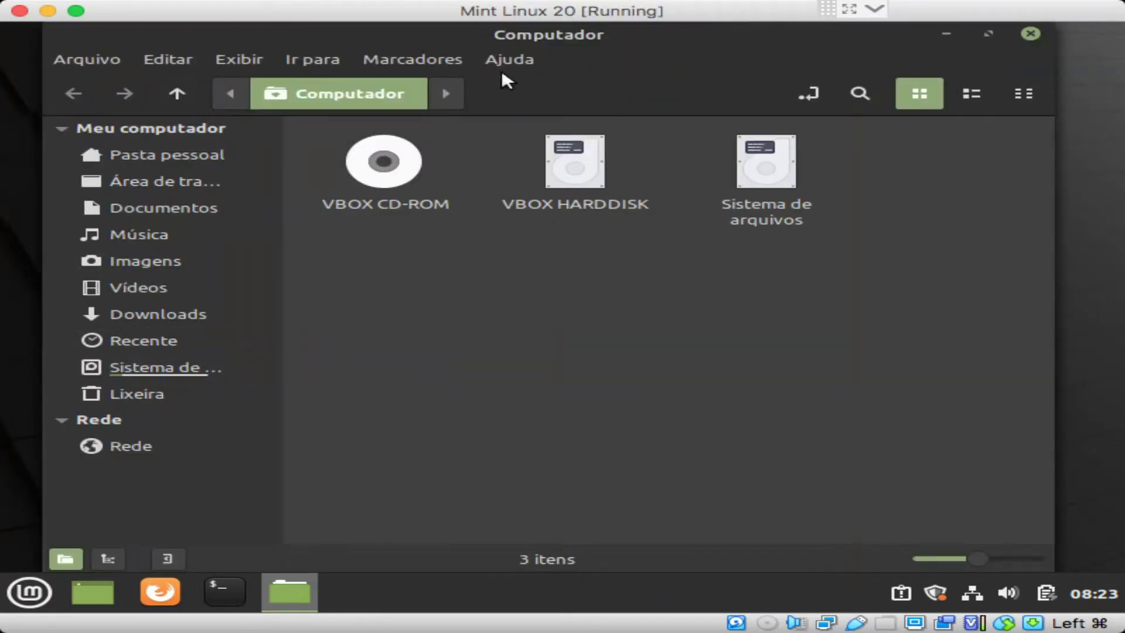
{"action": "left_click", "coordinate": [523, 53]}
{"action": "left_click", "coordinate": [533, 143]}
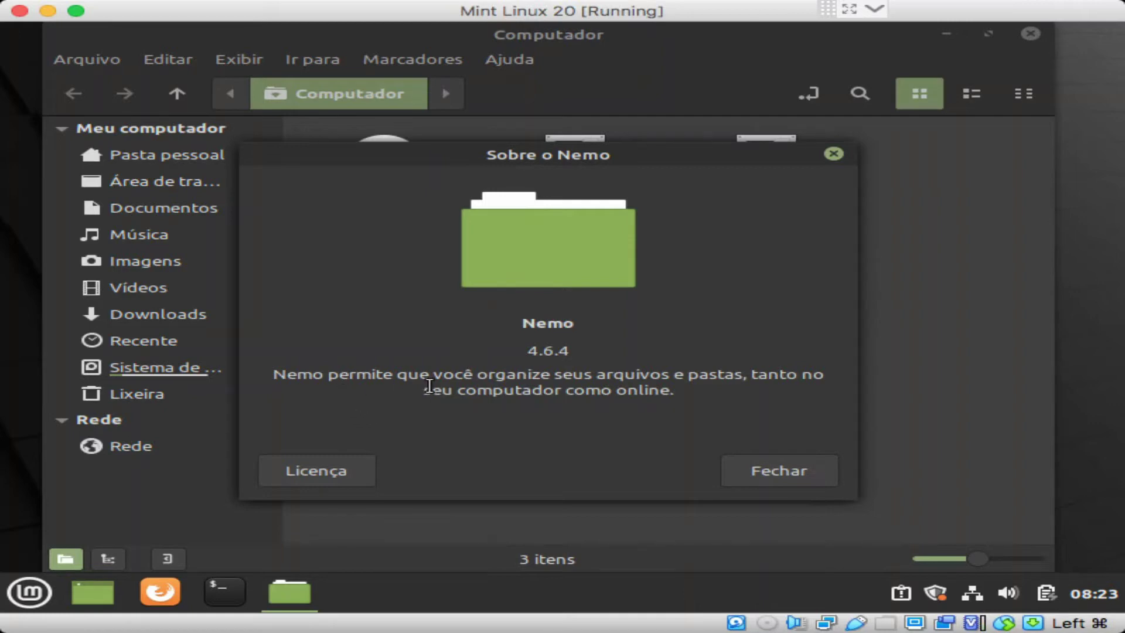
{"action": "left_click", "coordinate": [833, 154]}
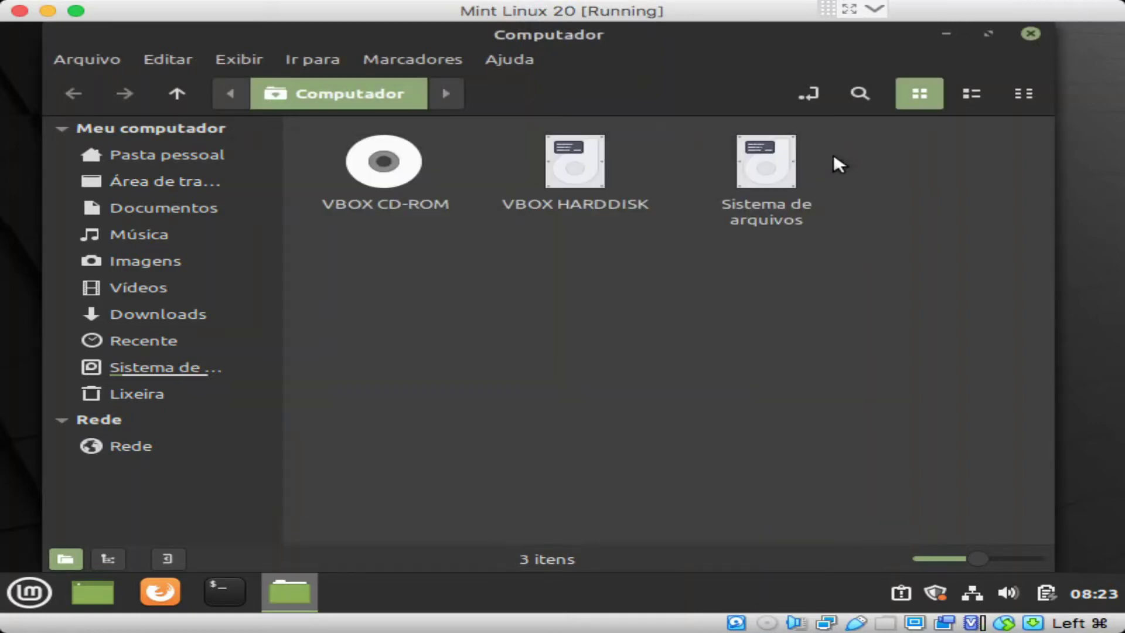
Step: Open Nemo's Preferências, review the view options, then close the dialog
{"action": "left_click", "coordinate": [81, 55]}
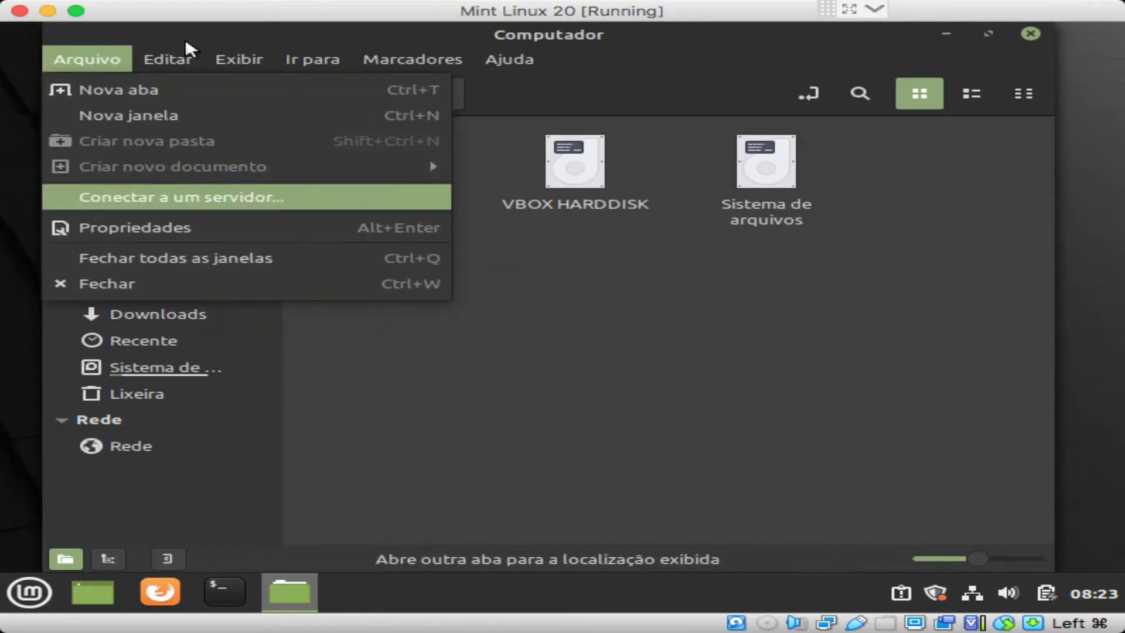
{"action": "mouse_move", "coordinate": [171, 62]}
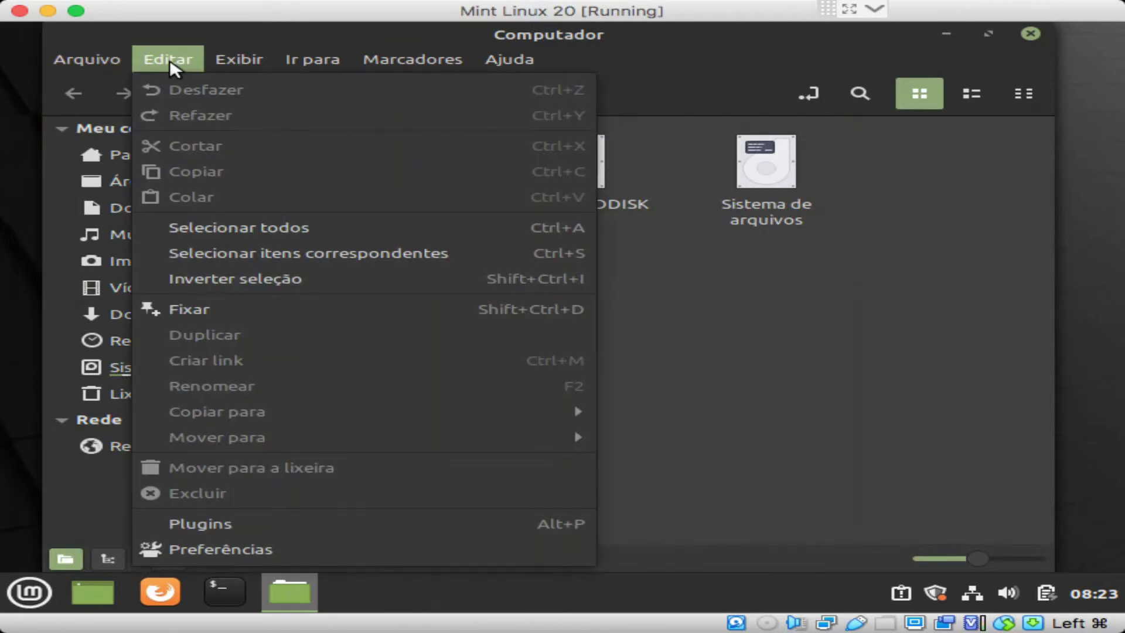
{"action": "left_click", "coordinate": [204, 538]}
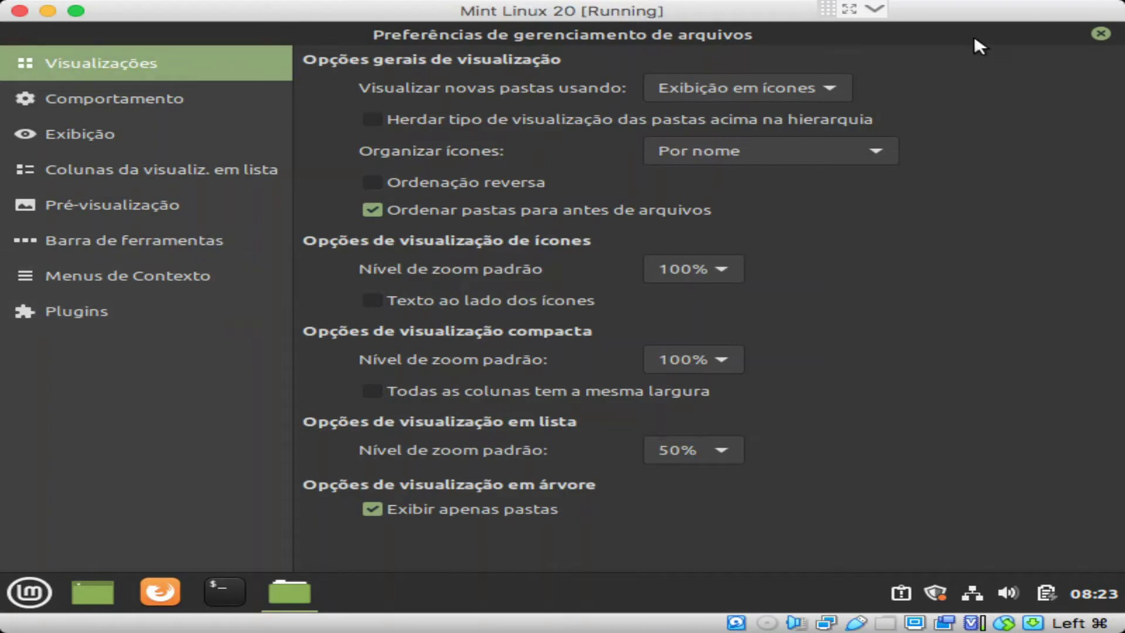
{"action": "left_click", "coordinate": [1101, 34]}
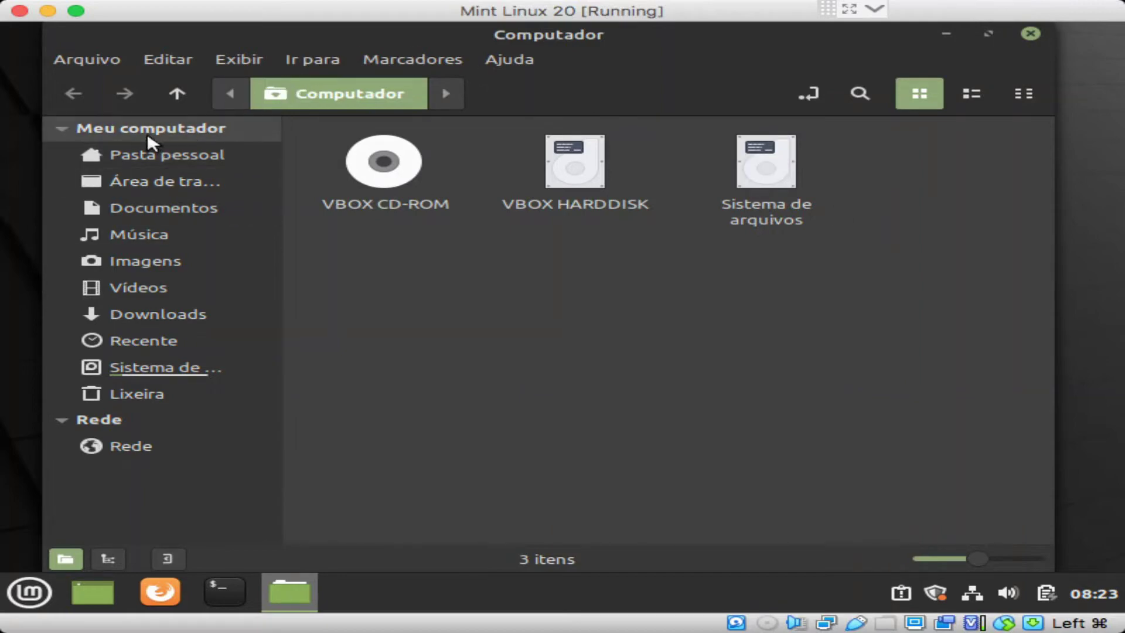
{"action": "left_click", "coordinate": [248, 54]}
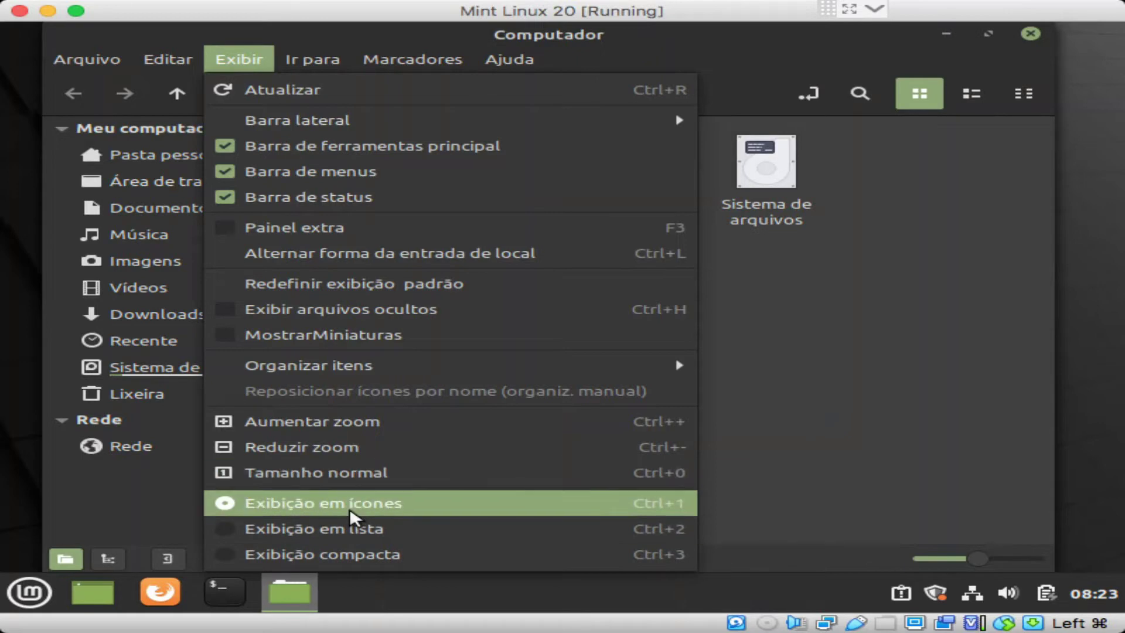
{"action": "left_click", "coordinate": [337, 533]}
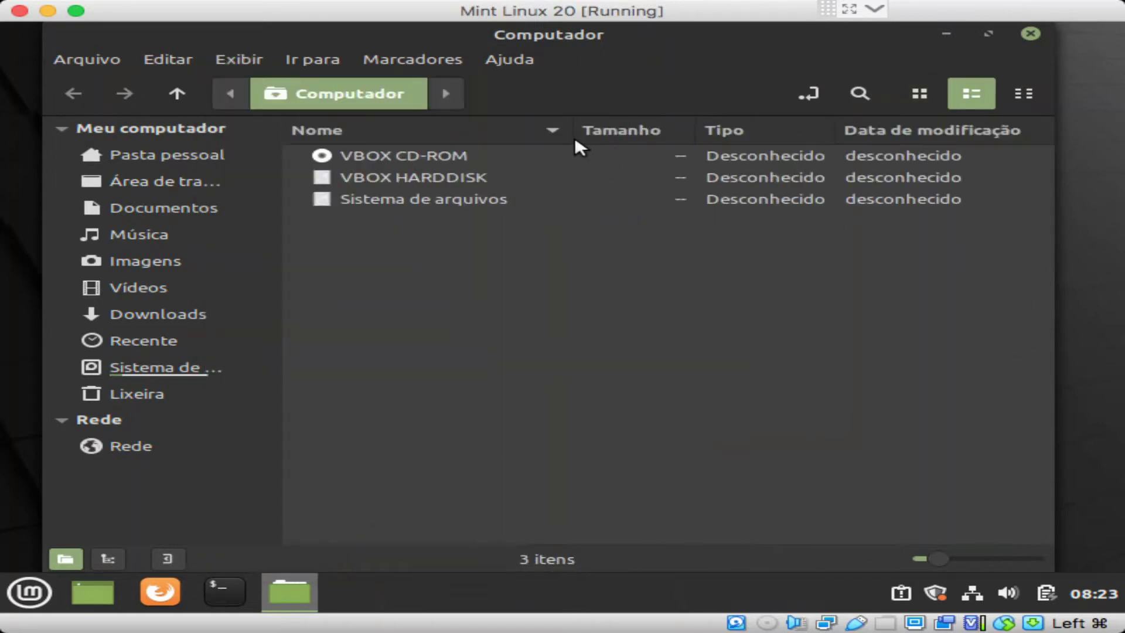
{"action": "left_click", "coordinate": [267, 58]}
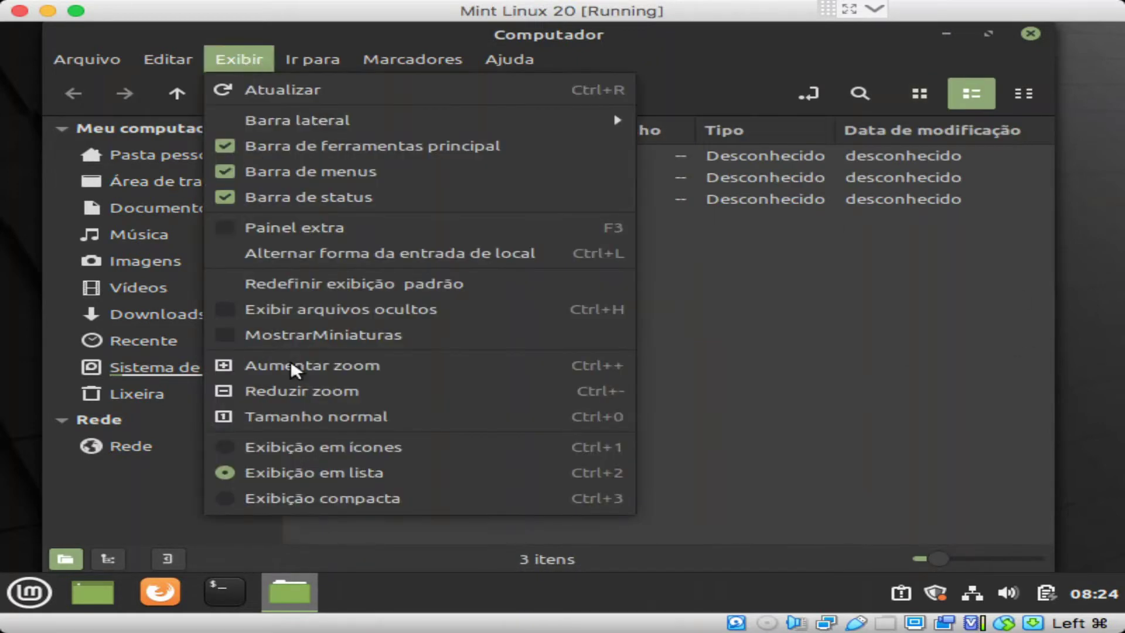
{"action": "left_click", "coordinate": [290, 501]}
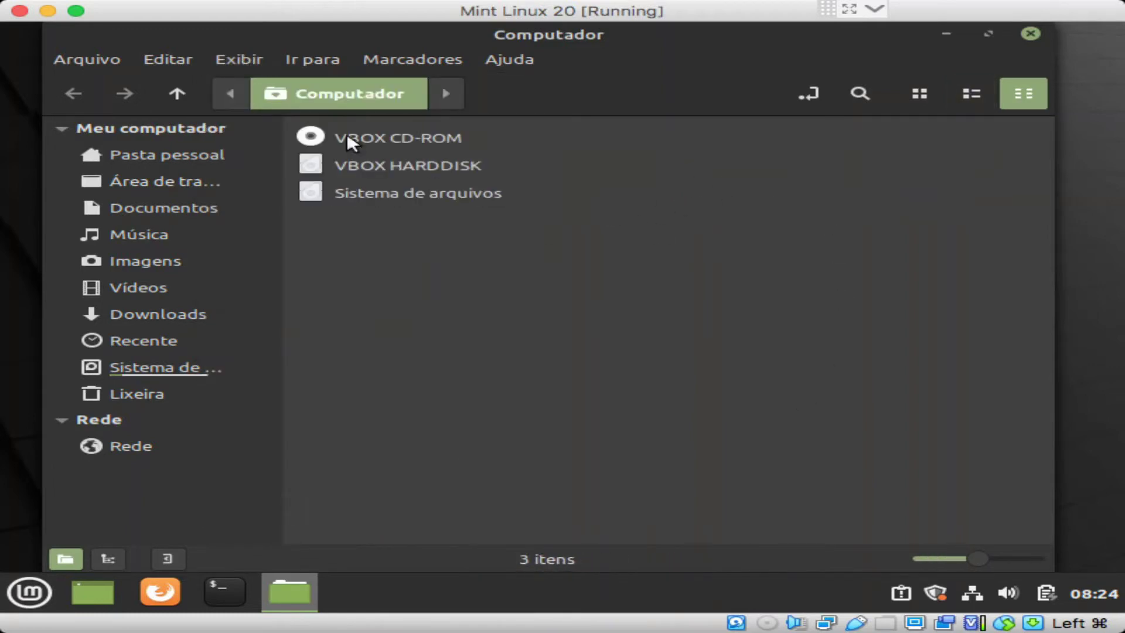
{"action": "left_click", "coordinate": [229, 59]}
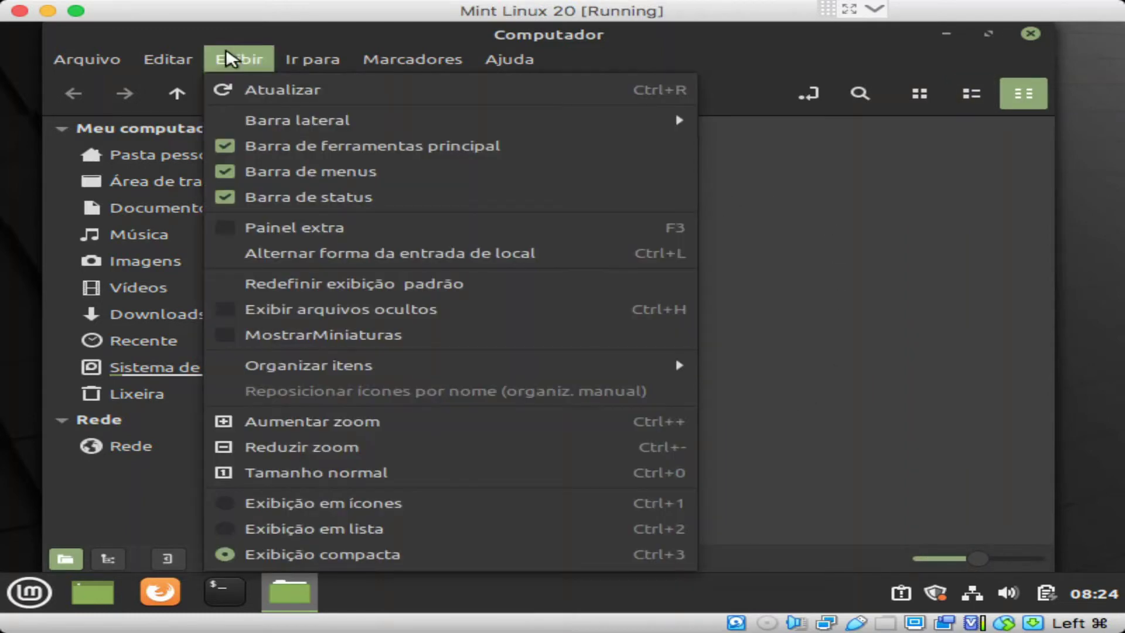
{"action": "left_click", "coordinate": [359, 502]}
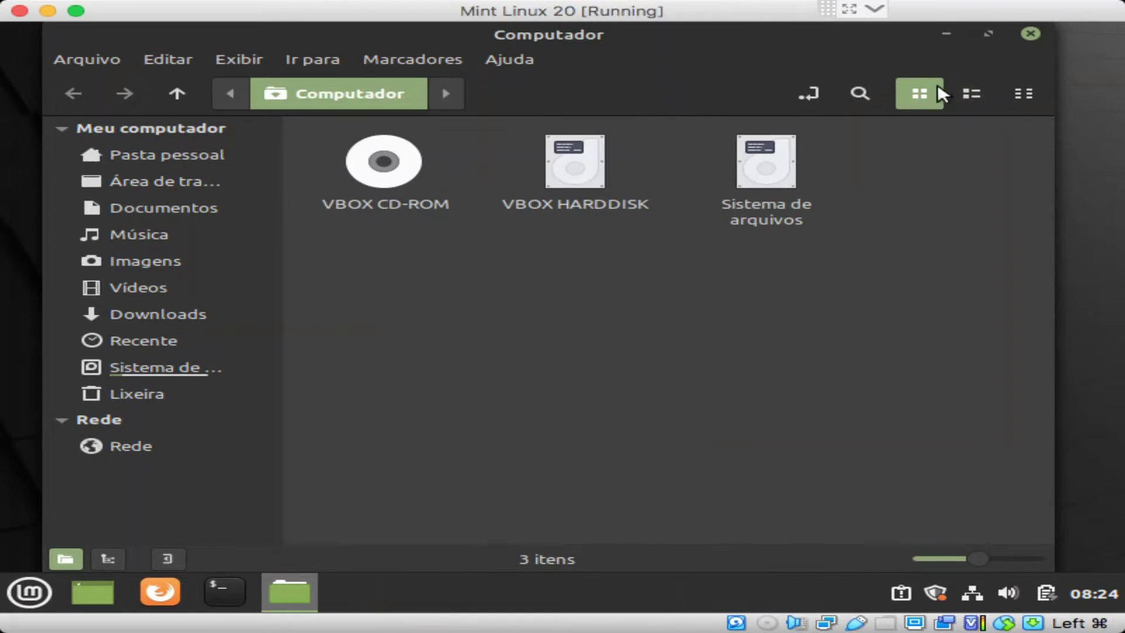
{"action": "left_click", "coordinate": [969, 92]}
{"action": "left_click", "coordinate": [1023, 93]}
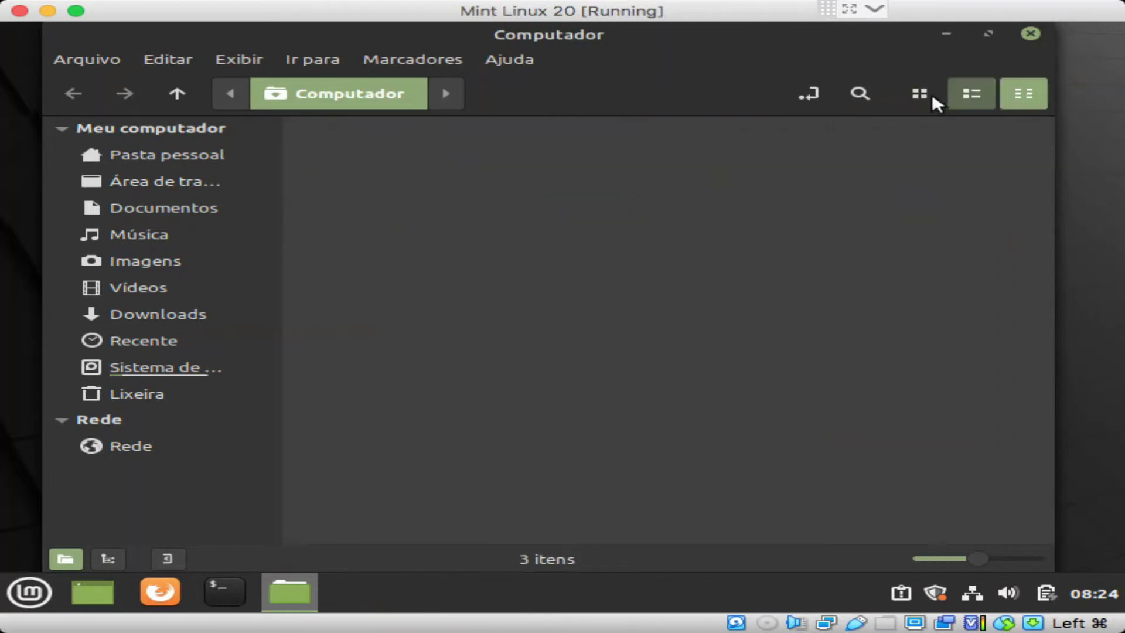
{"action": "left_click", "coordinate": [920, 94]}
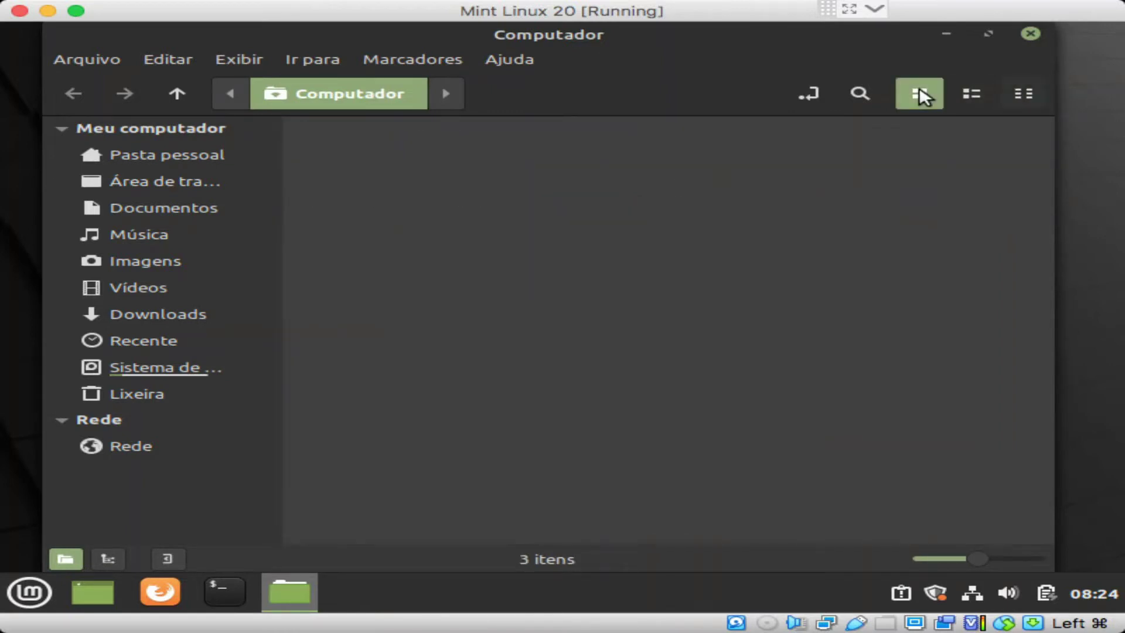
{"action": "left_click", "coordinate": [297, 59]}
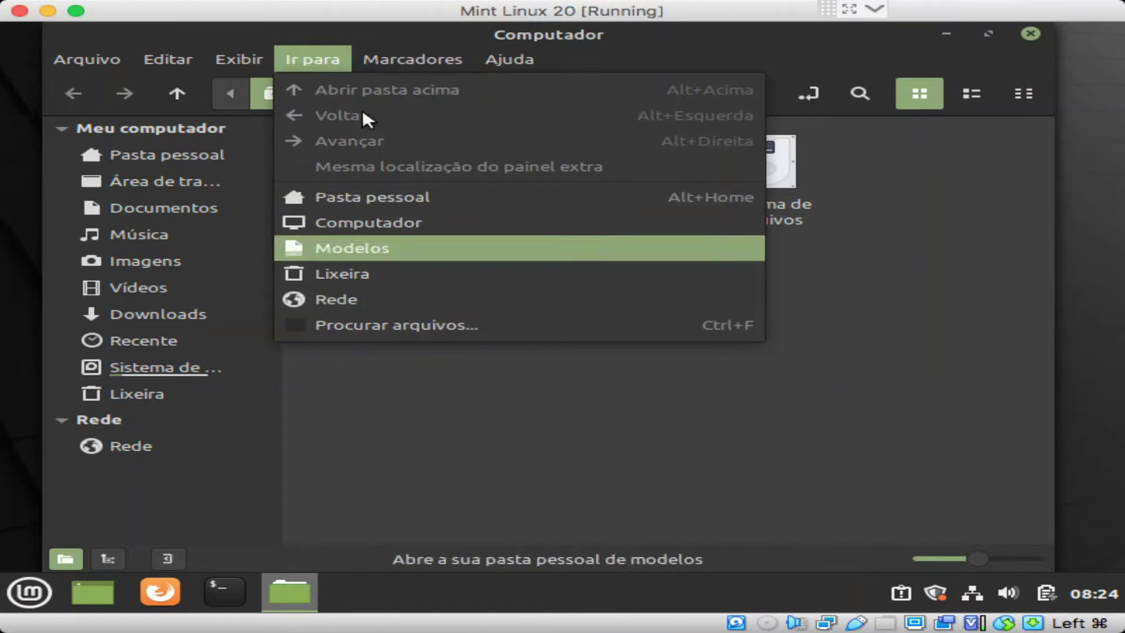
{"action": "mouse_move", "coordinate": [431, 66]}
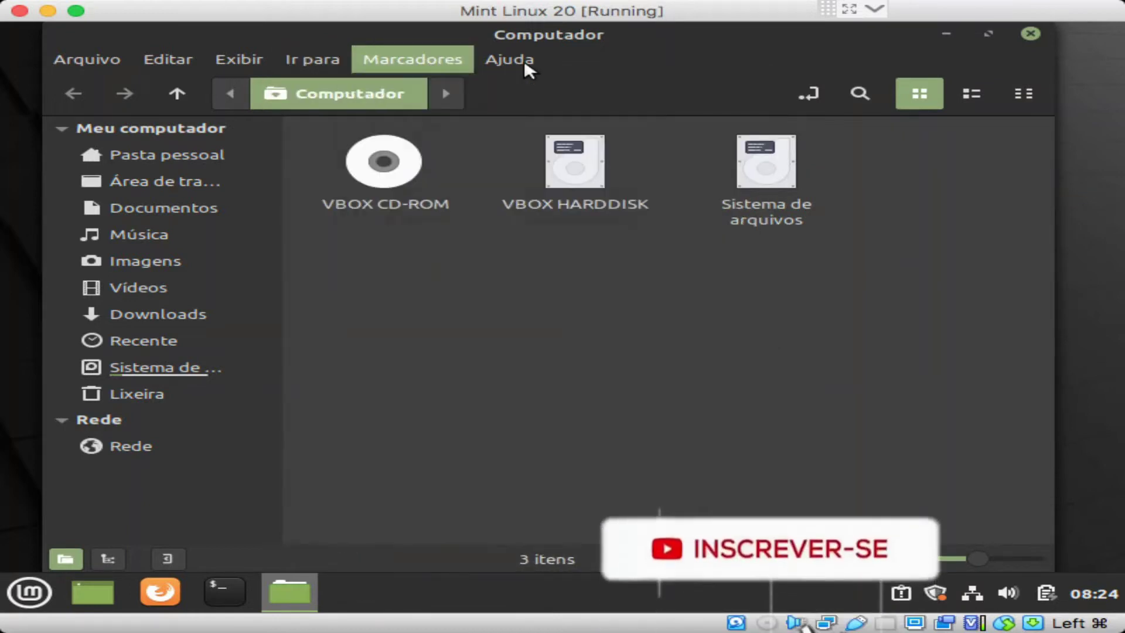
{"action": "mouse_move", "coordinate": [522, 59]}
{"action": "left_click", "coordinate": [615, 405]}
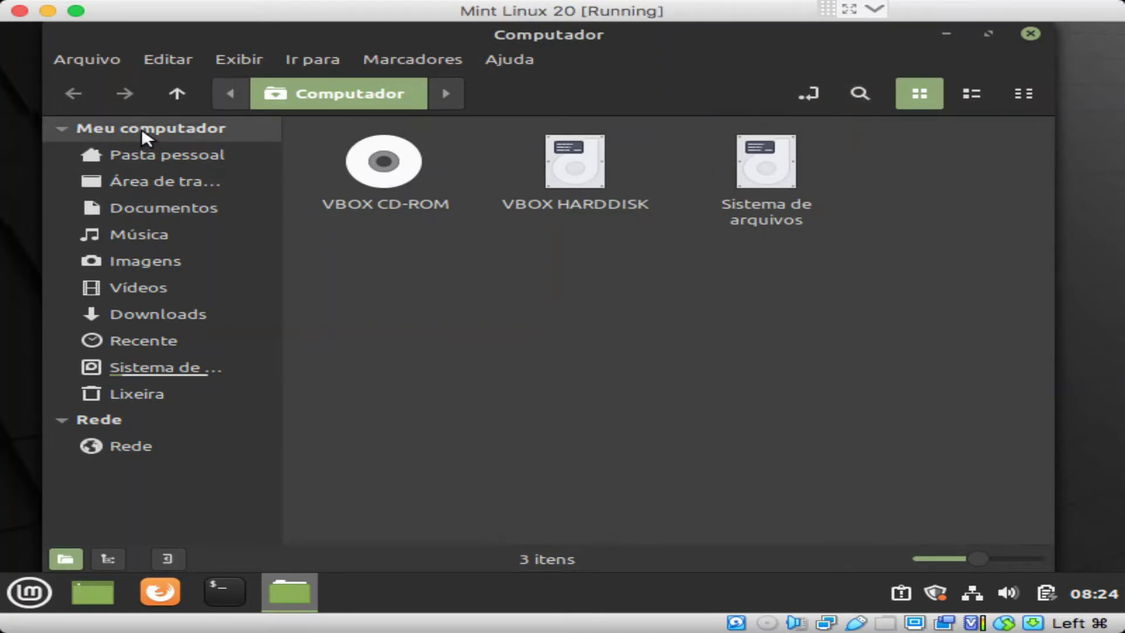
Step: Open Pasta pessoal in the Nemo sidebar to show the eight home folders
{"action": "left_click", "coordinate": [142, 155]}
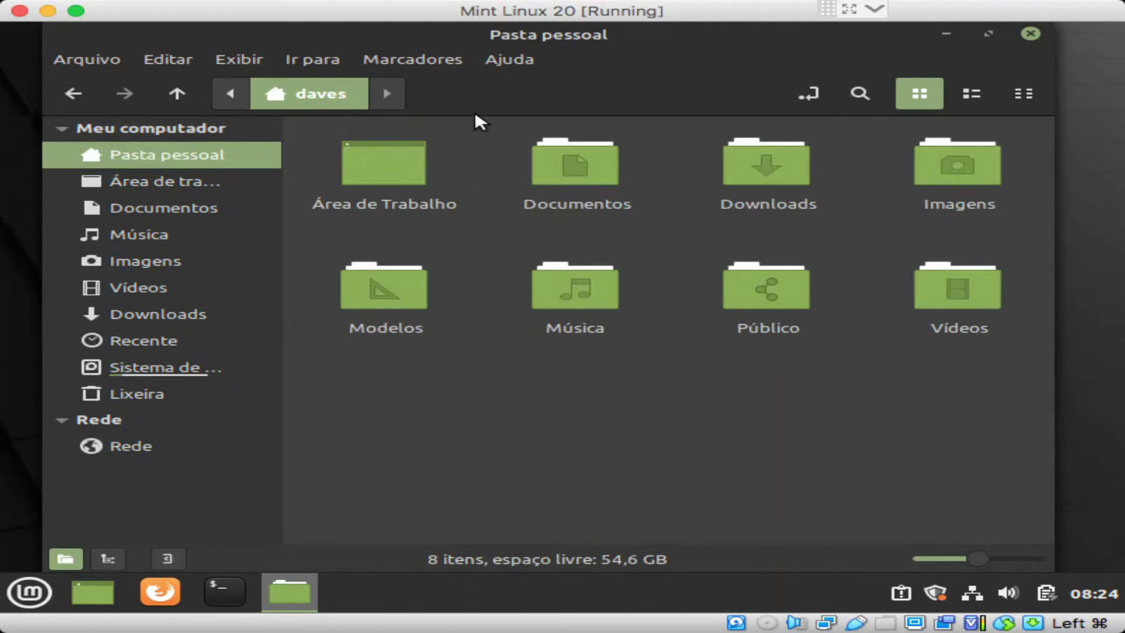
Step: Visit Área de Trabalho, Documentos, Música, Imagens, Vídeos, Downloads, Sistema de arquivos, Lixeira and Rede, then close Nemo
{"action": "left_click", "coordinate": [192, 183]}
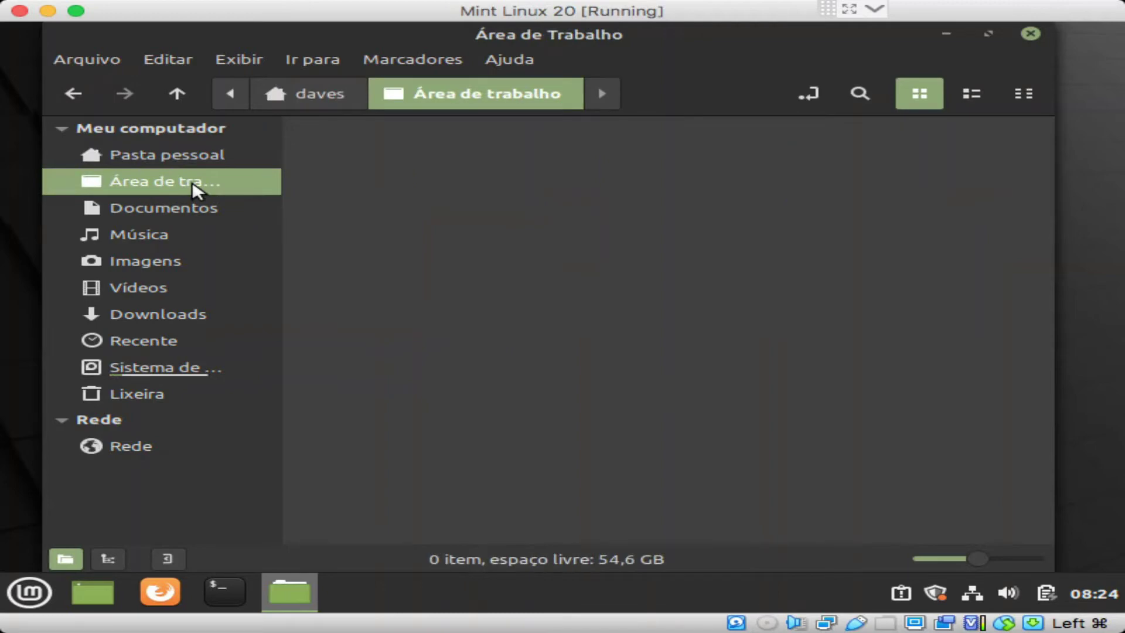
{"action": "left_click", "coordinate": [143, 207]}
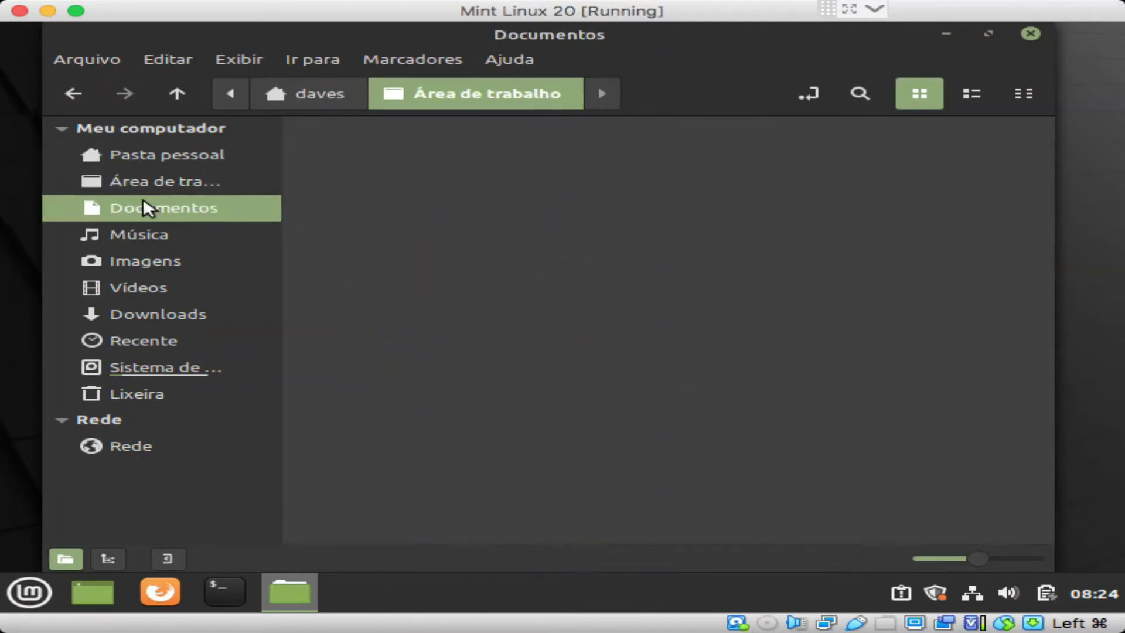
{"action": "left_click", "coordinate": [145, 233]}
{"action": "left_click", "coordinate": [151, 261]}
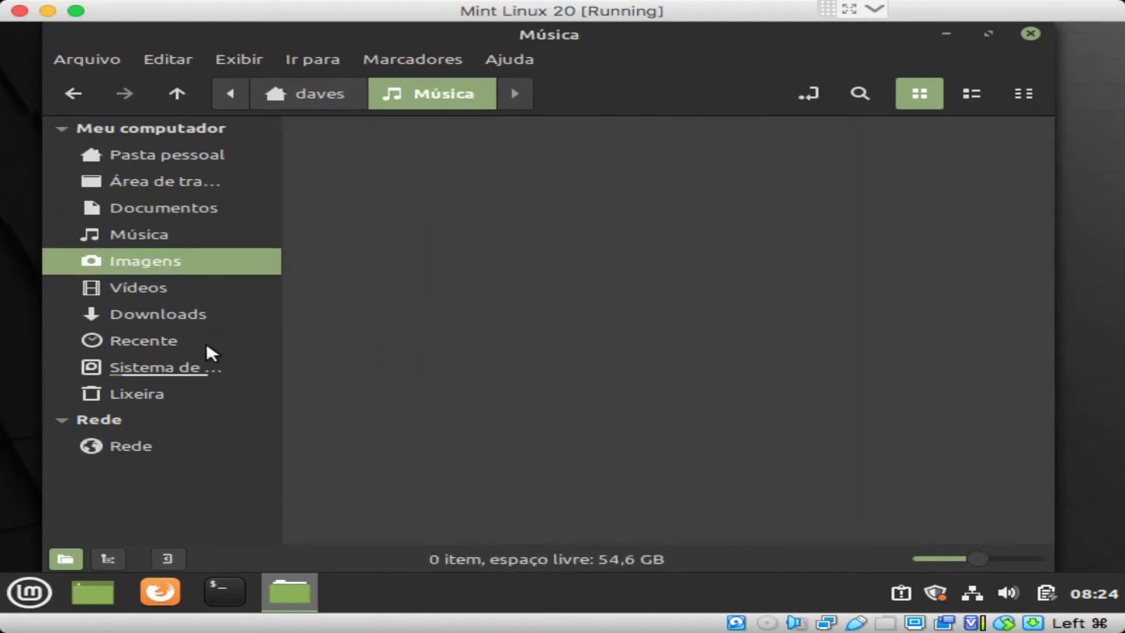
{"action": "left_click", "coordinate": [149, 287]}
{"action": "left_click", "coordinate": [200, 316]}
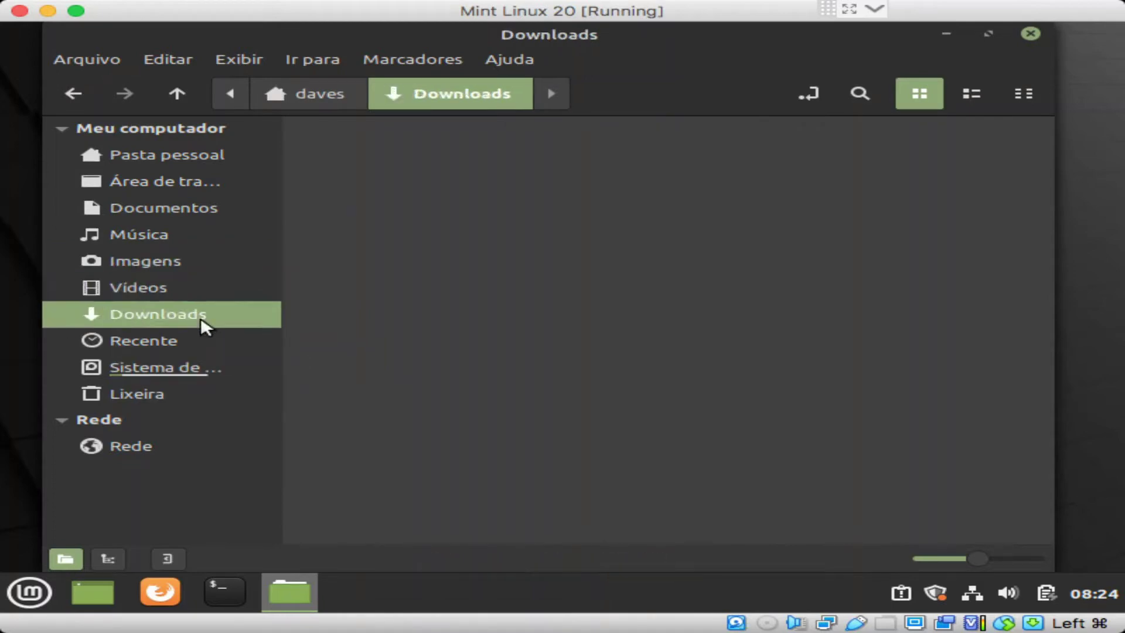
{"action": "left_click", "coordinate": [168, 375]}
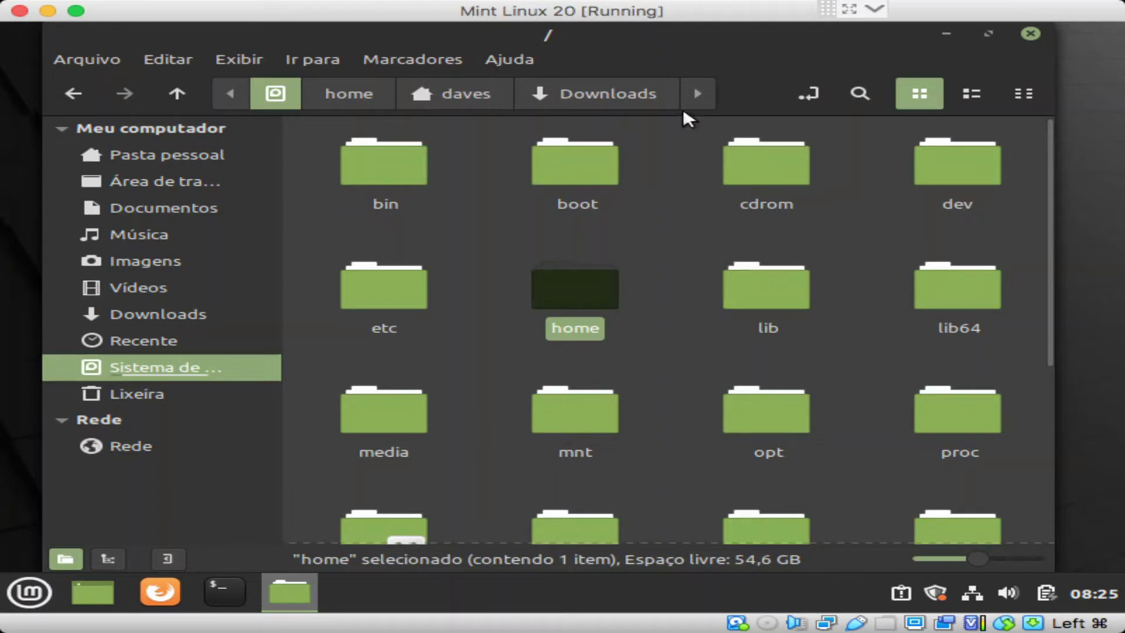
{"action": "left_click", "coordinate": [184, 387]}
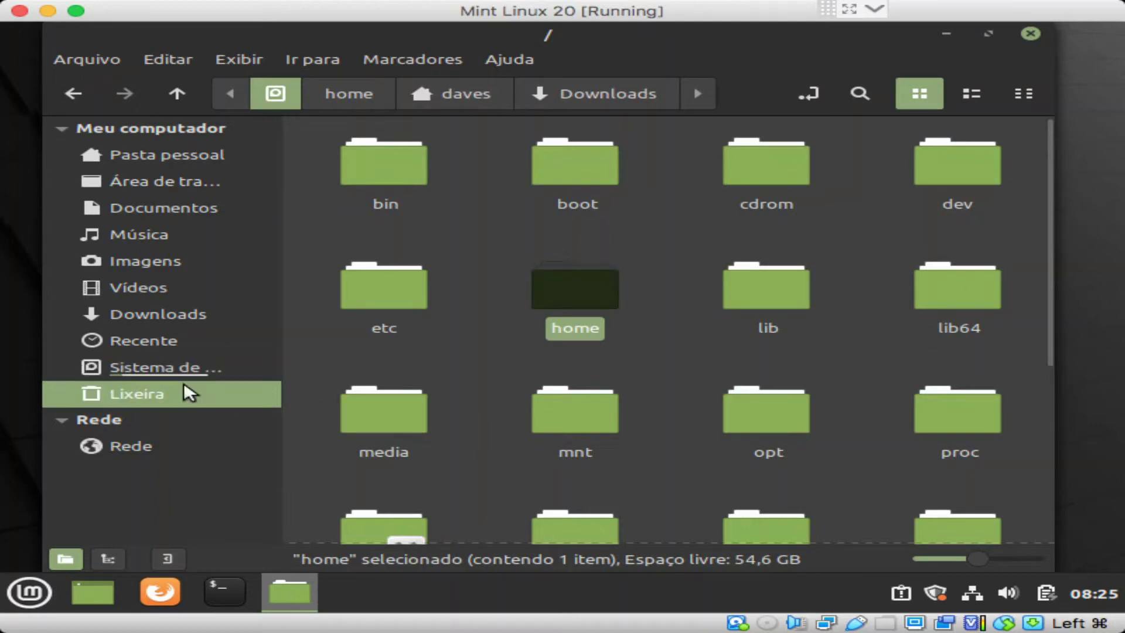
{"action": "left_click", "coordinate": [141, 445]}
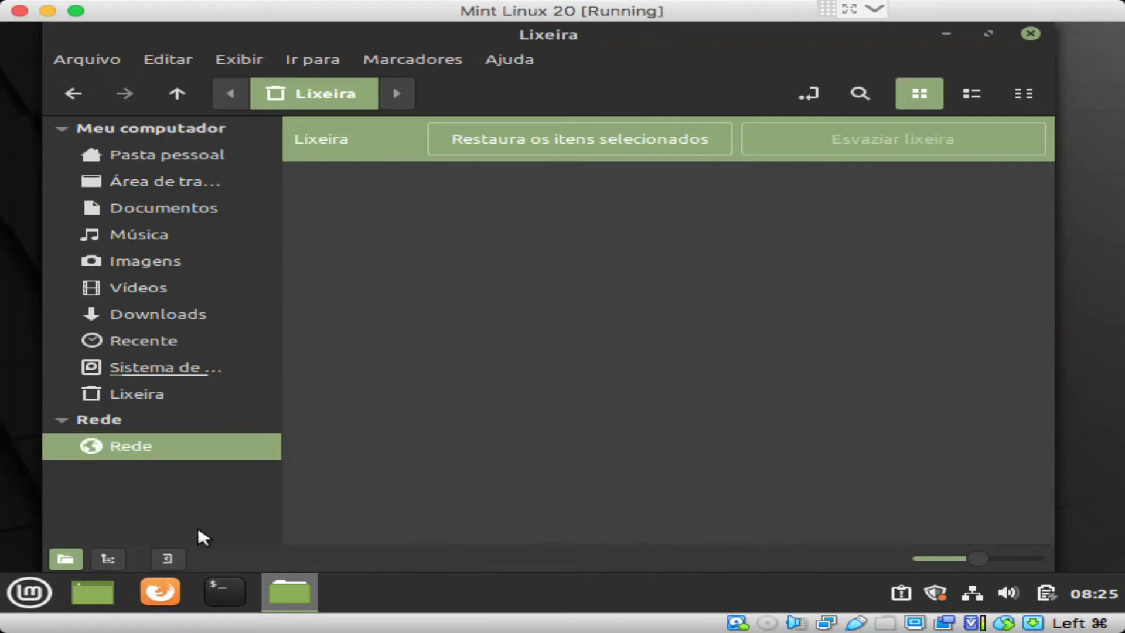
{"action": "left_click", "coordinate": [1032, 34]}
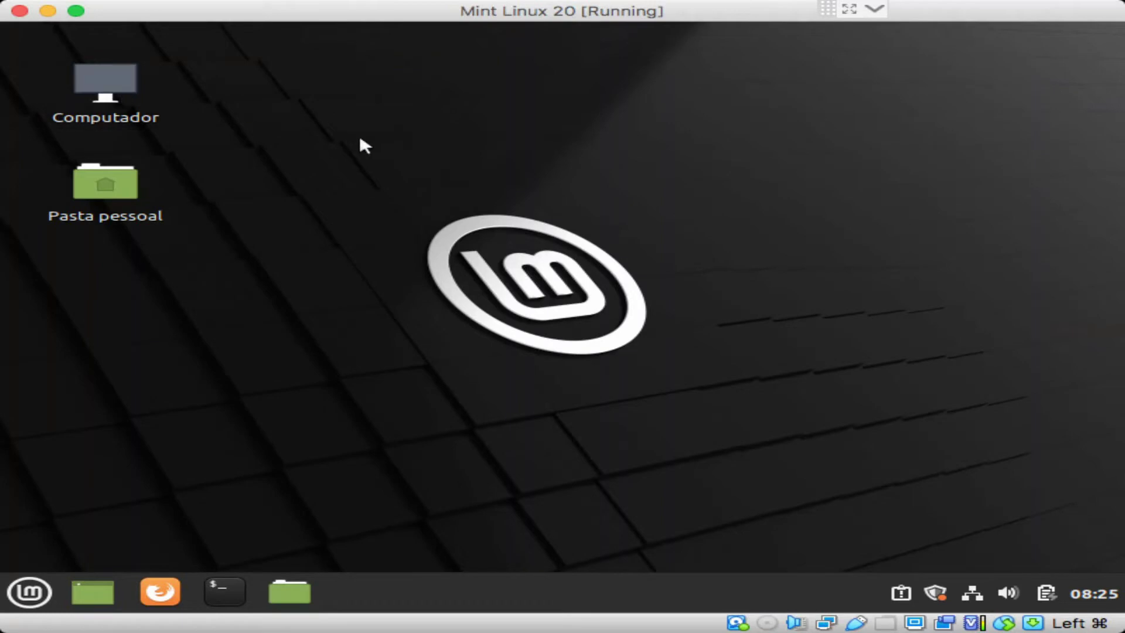
Step: Open and close Pasta pessoal from the desktop, then select the Computador and Pasta pessoal icons
{"action": "double_click", "coordinate": [122, 192]}
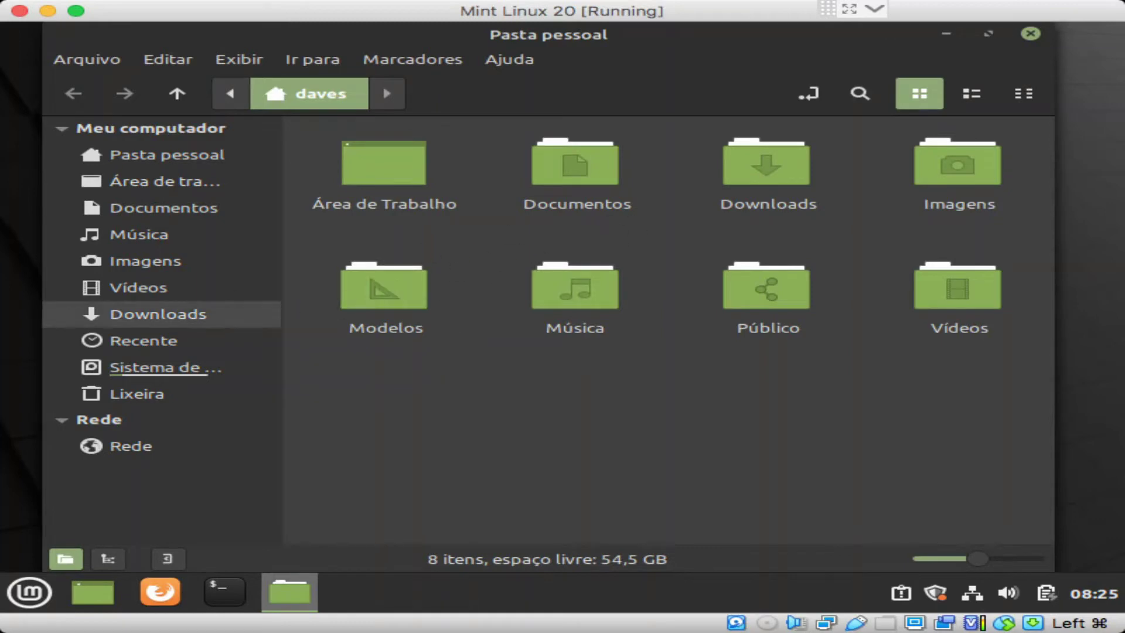
{"action": "left_click", "coordinate": [1031, 35]}
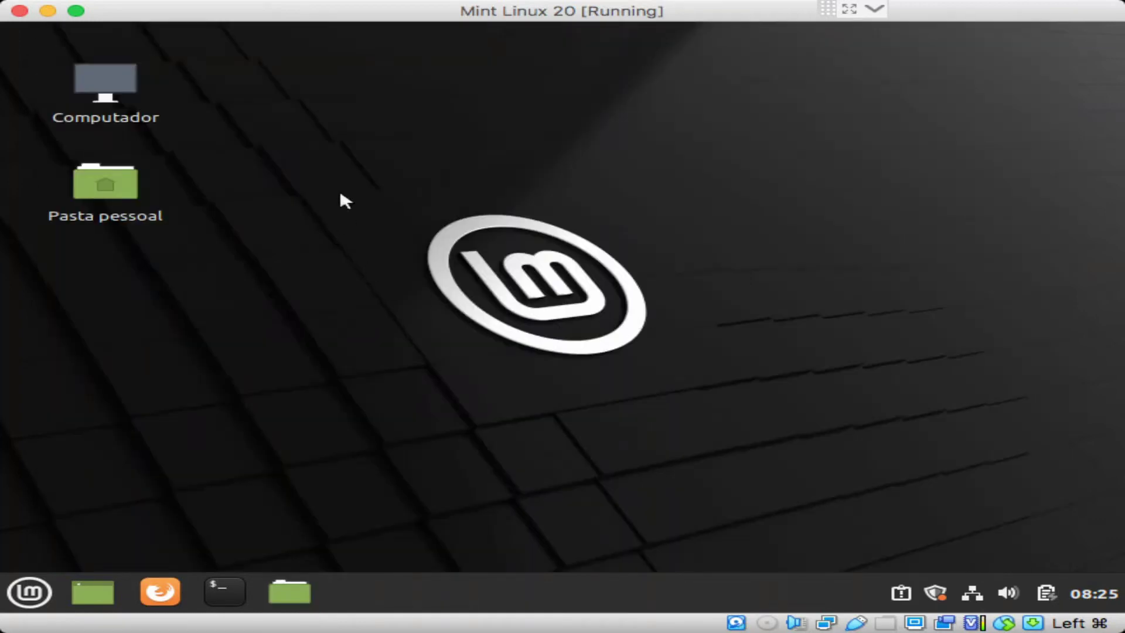
{"action": "left_click", "coordinate": [106, 73]}
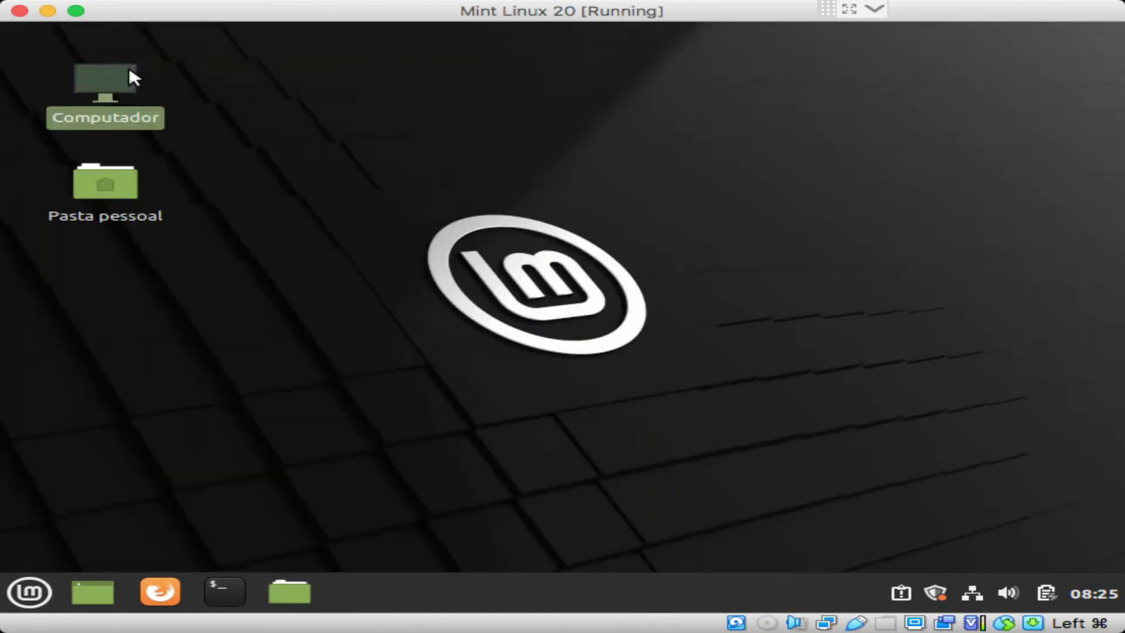
{"action": "left_click", "coordinate": [85, 193]}
{"action": "left_click", "coordinate": [88, 73]}
Step: Check Computador's context menu, then bring up the desktop's own options menu
{"action": "right_click", "coordinate": [103, 69]}
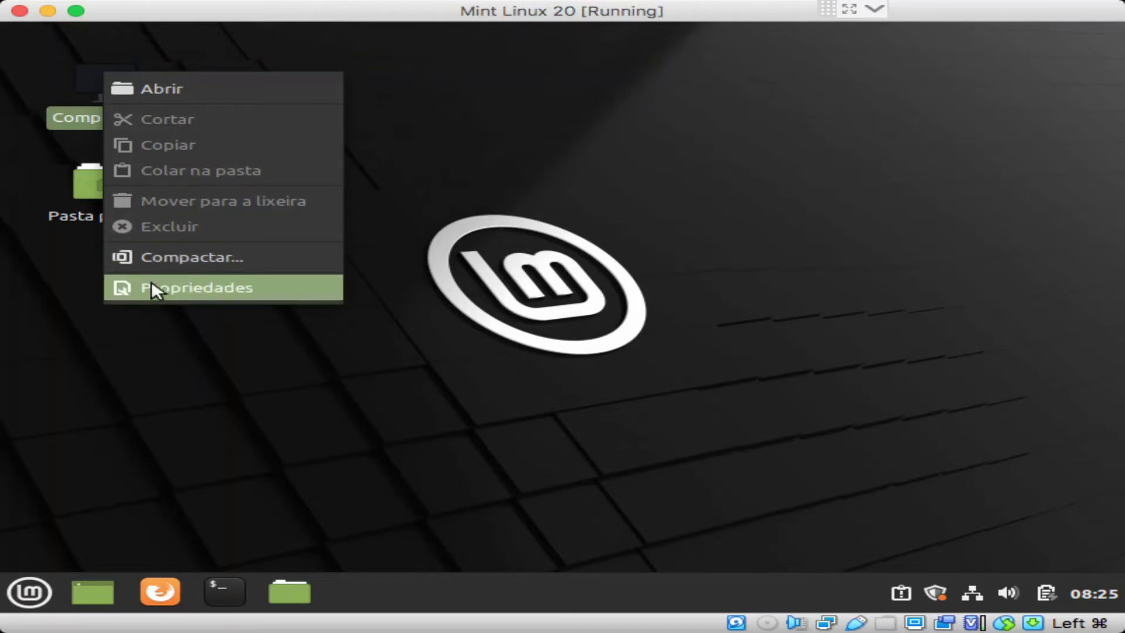
{"action": "left_click", "coordinate": [751, 254]}
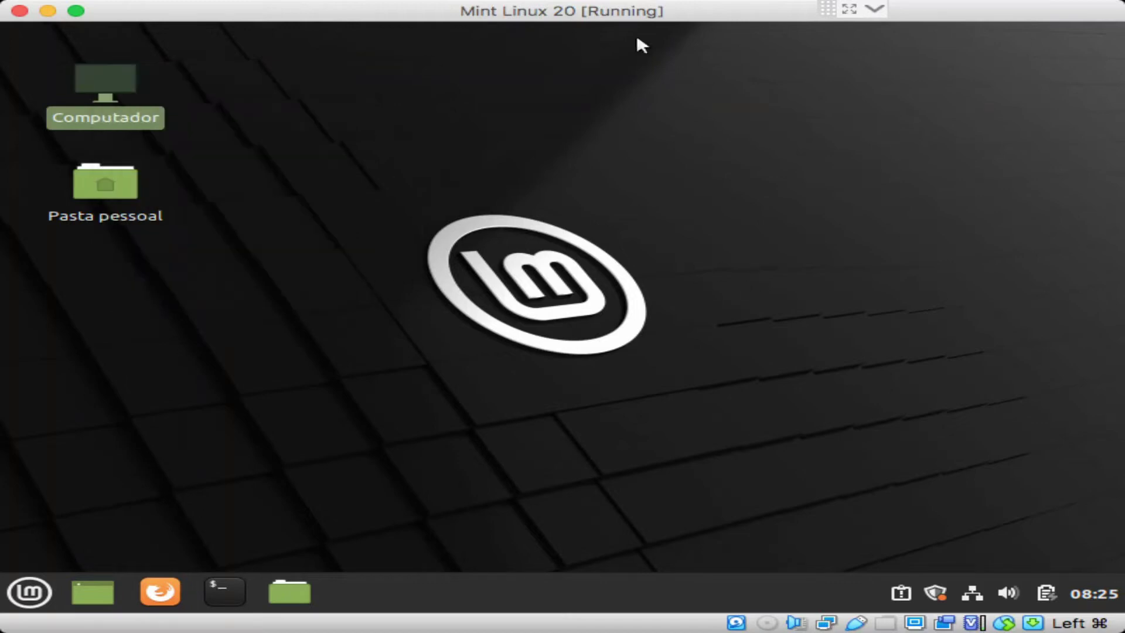
{"action": "right_click", "coordinate": [481, 124]}
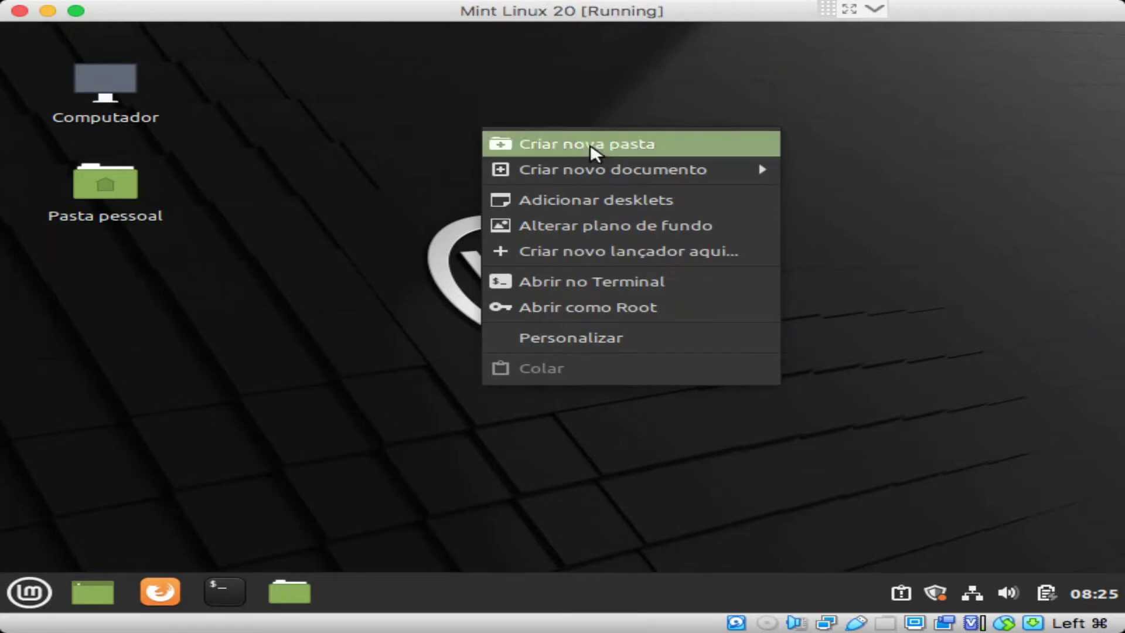
{"action": "mouse_move", "coordinate": [574, 180]}
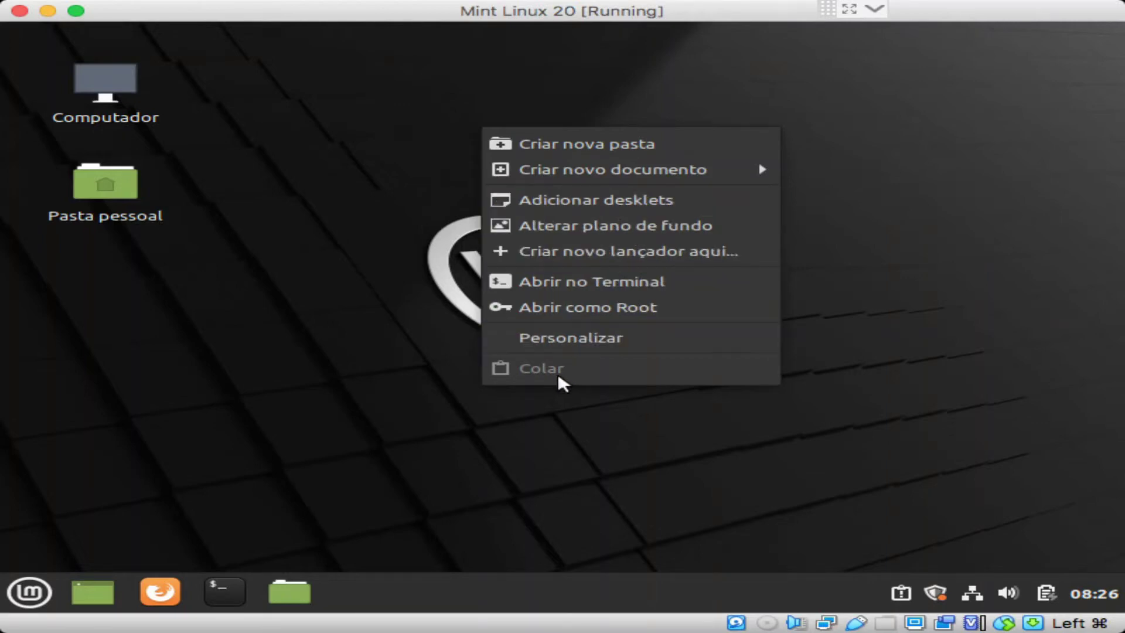
{"action": "left_click", "coordinate": [584, 344]}
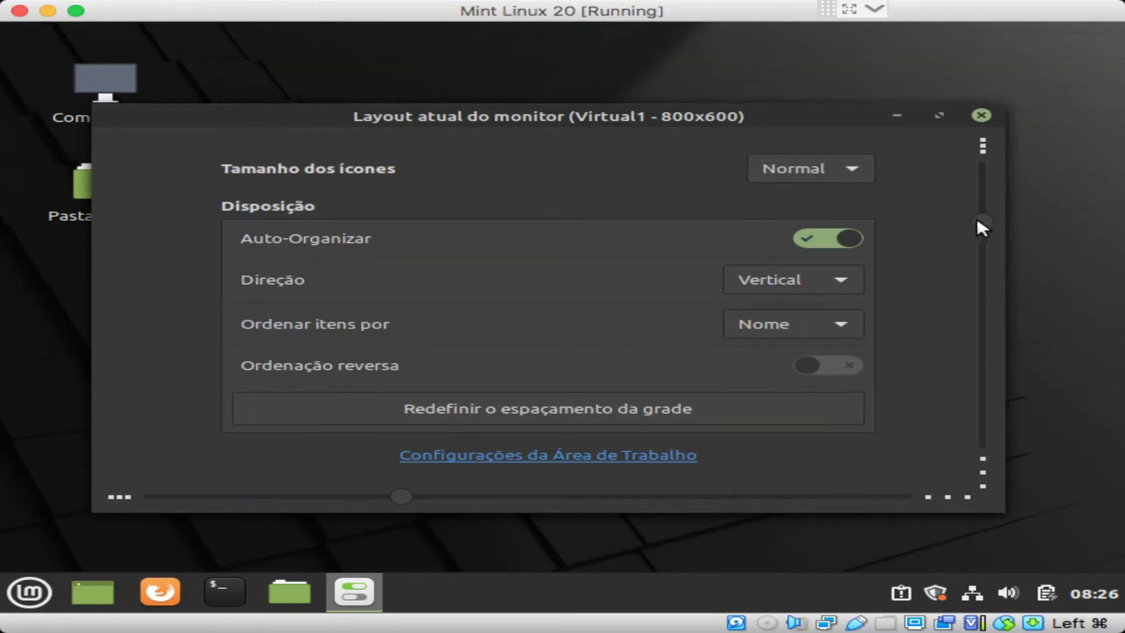
{"action": "left_click_drag", "start_coordinate": [983, 225], "coordinate": [981, 194]}
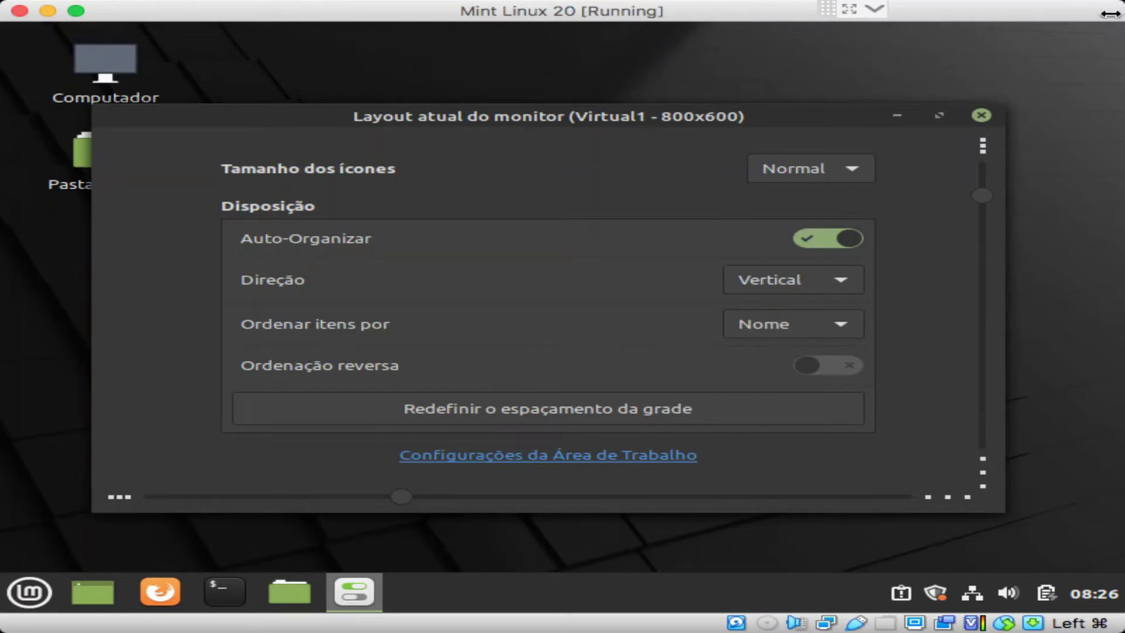
{"action": "left_click", "coordinate": [813, 275]}
{"action": "left_click", "coordinate": [627, 269]}
{"action": "left_click", "coordinate": [980, 114]}
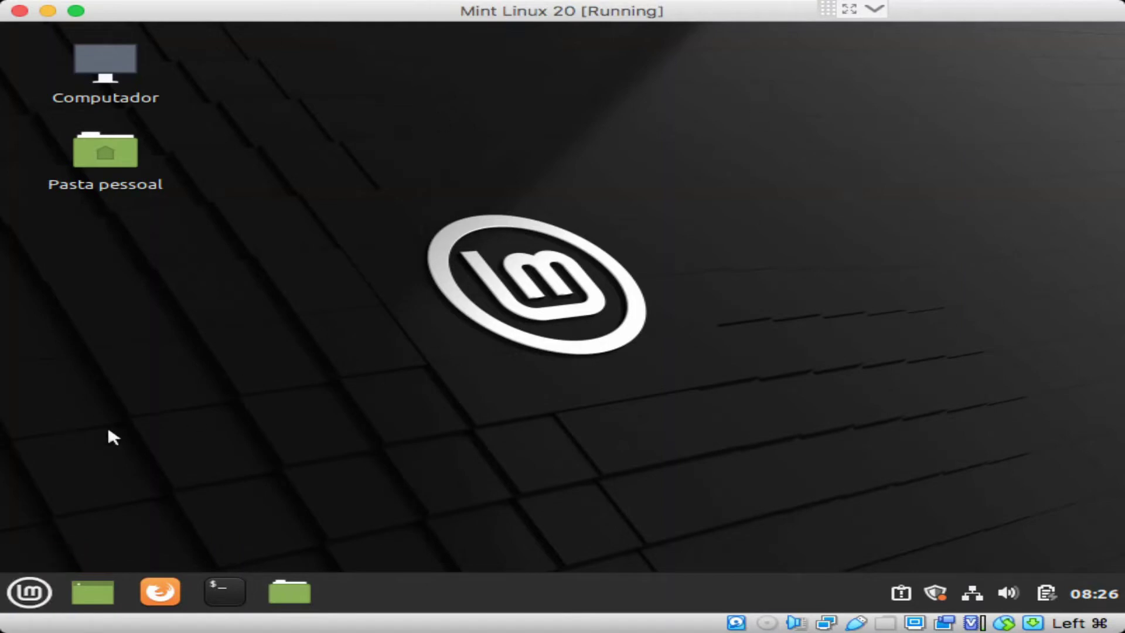
Step: Open the Mint menu and look through its categories, Acessórios through Preferências and Arquivos recentes
{"action": "left_click", "coordinate": [27, 601]}
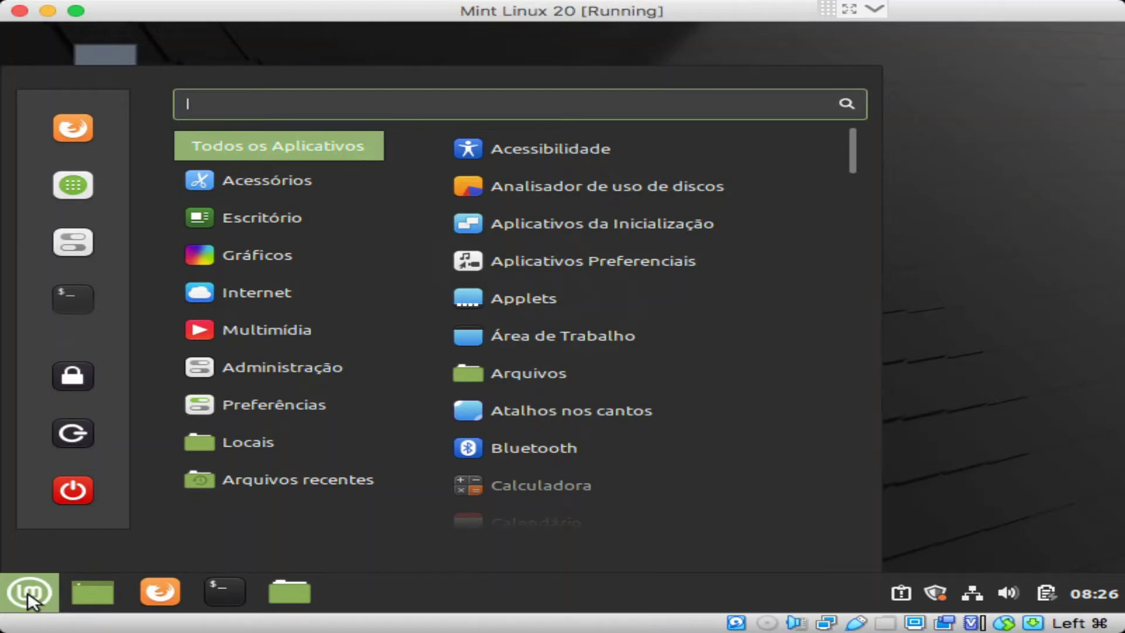
{"action": "mouse_move", "coordinate": [329, 173]}
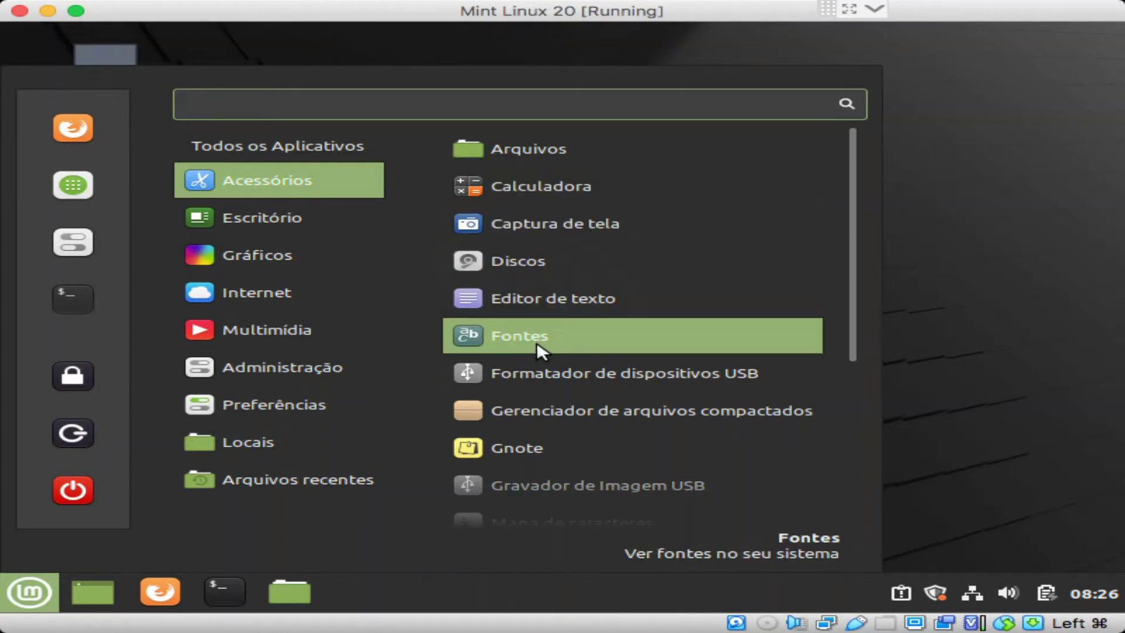
{"action": "scroll", "coordinate": [516, 352], "scroll_direction": "down", "scroll_amount": 5}
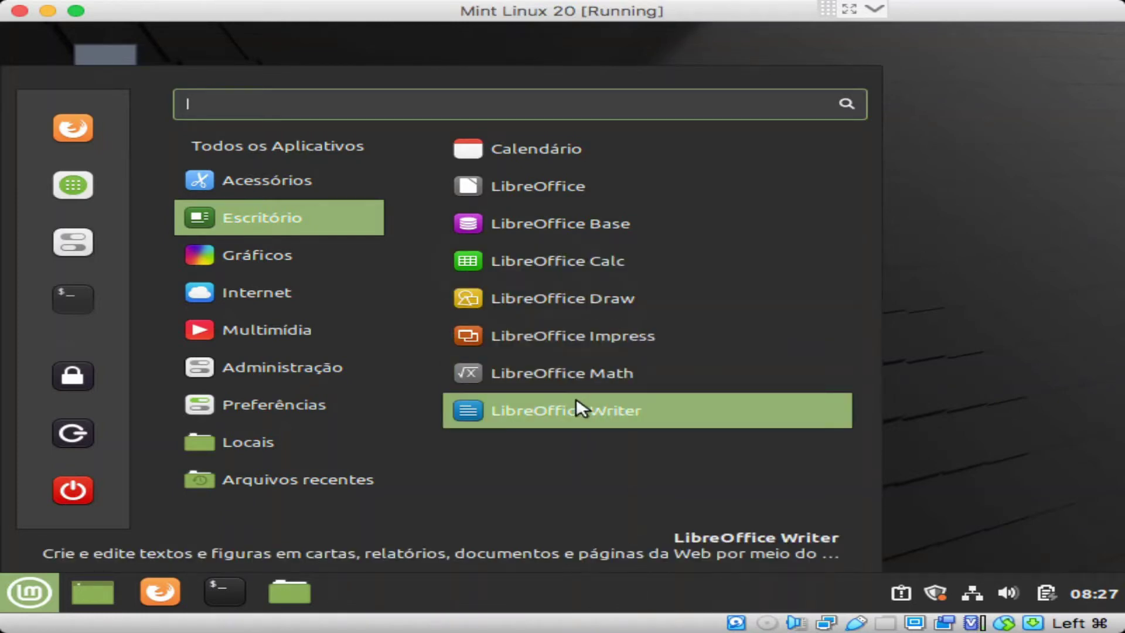
{"action": "mouse_move", "coordinate": [359, 258]}
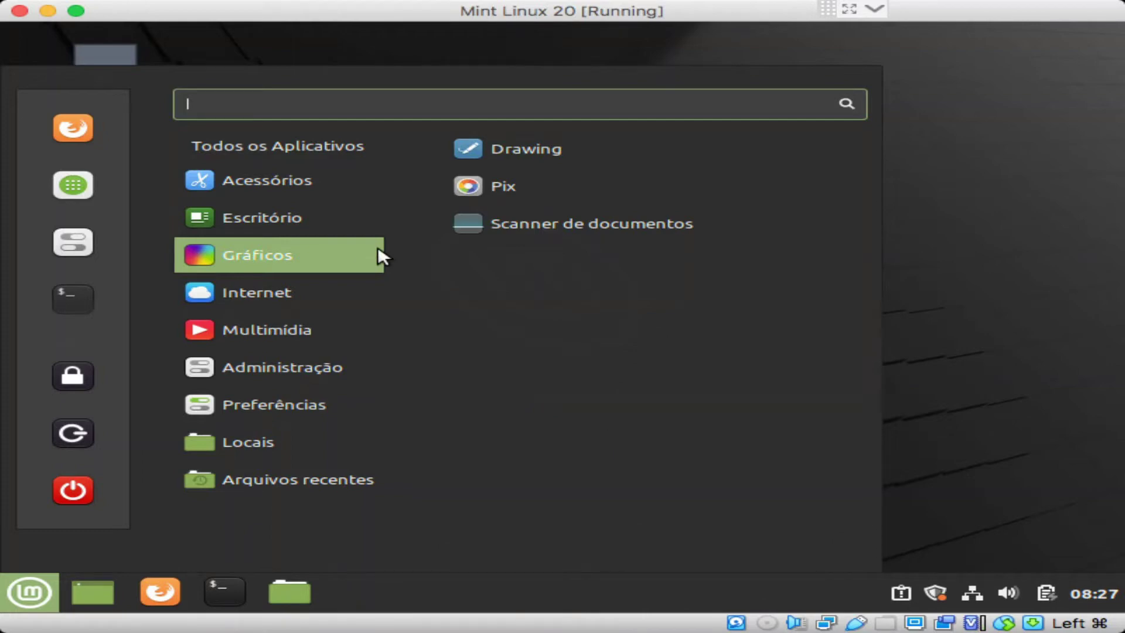
{"action": "mouse_move", "coordinate": [353, 283]}
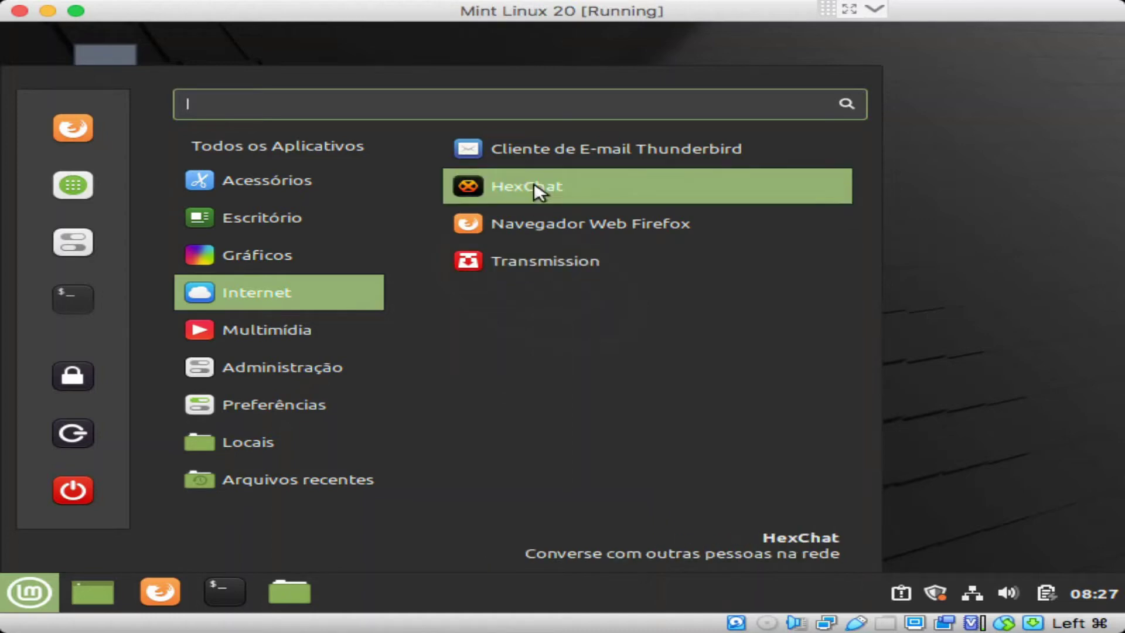
{"action": "mouse_move", "coordinate": [272, 329]}
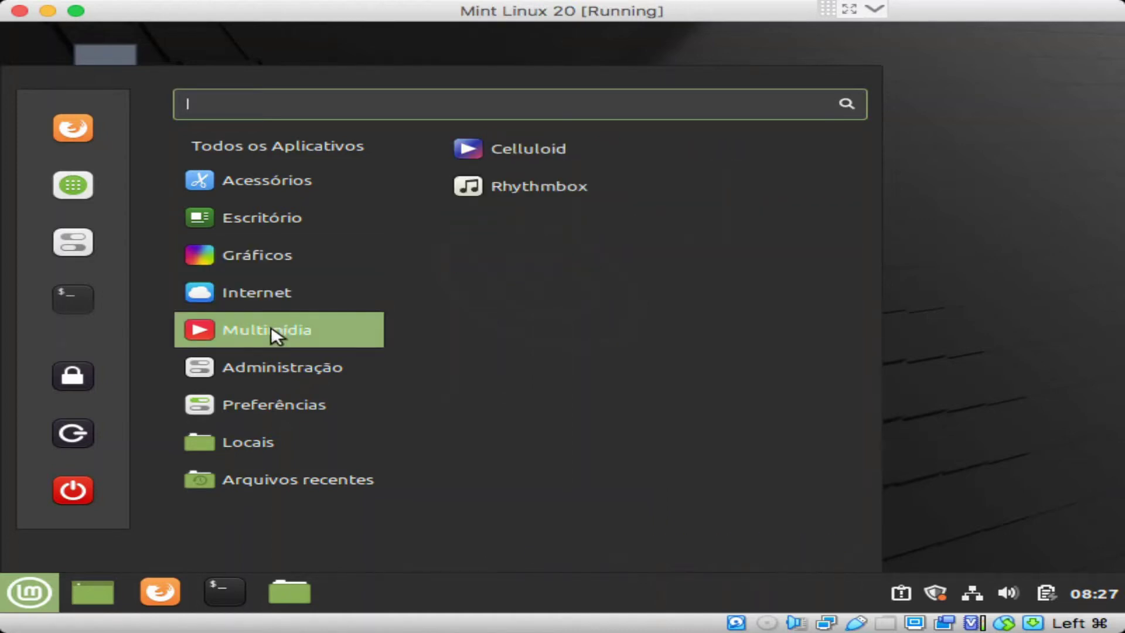
{"action": "mouse_move", "coordinate": [272, 362]}
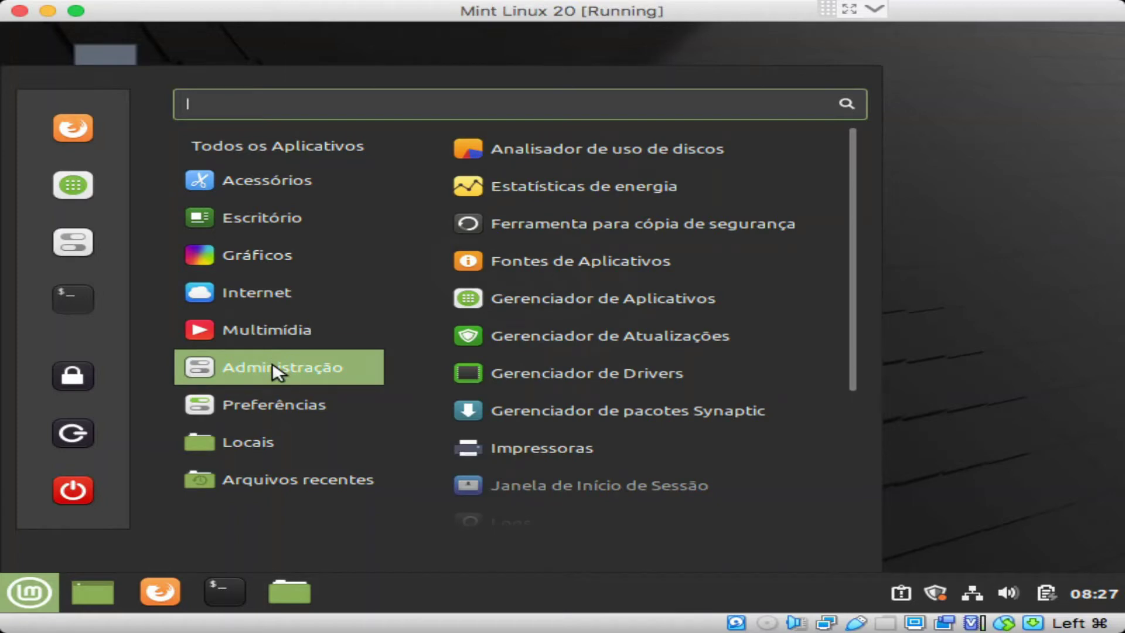
{"action": "mouse_move", "coordinate": [293, 410]}
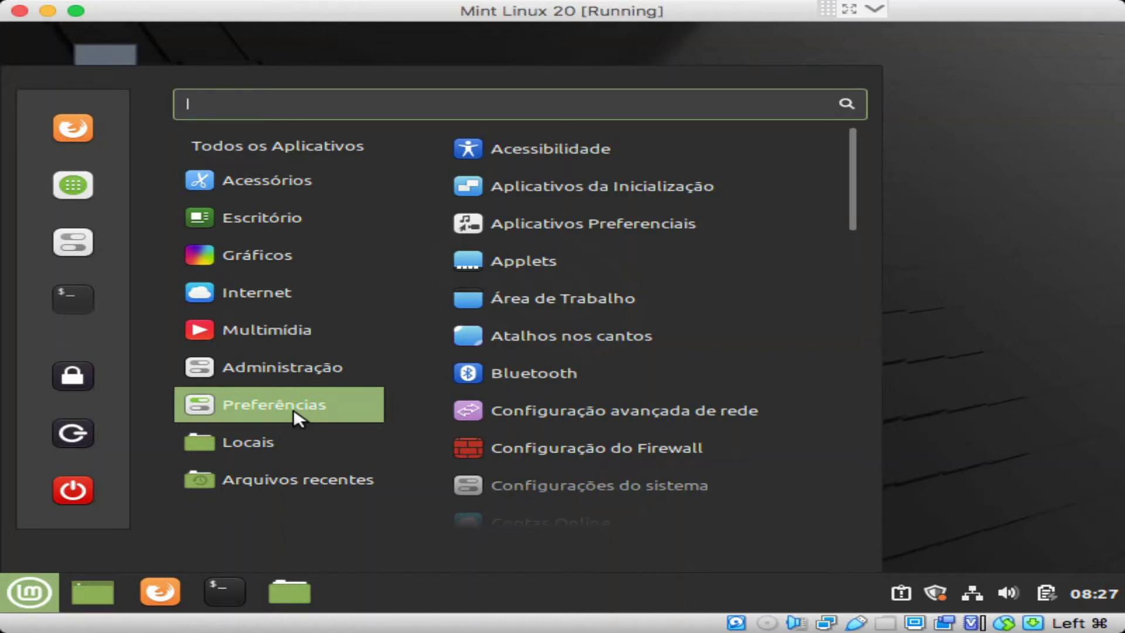
{"action": "mouse_move", "coordinate": [264, 485]}
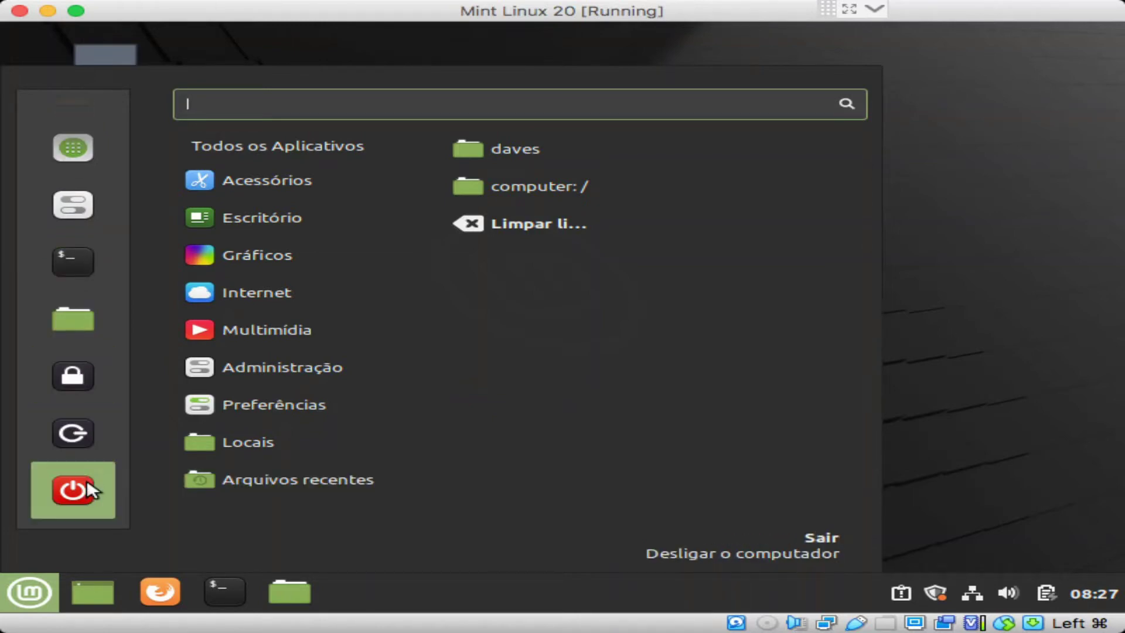
Step: Launch Gerenciador de Aplicativos from the menu favourites and view its options list
{"action": "left_click", "coordinate": [65, 147]}
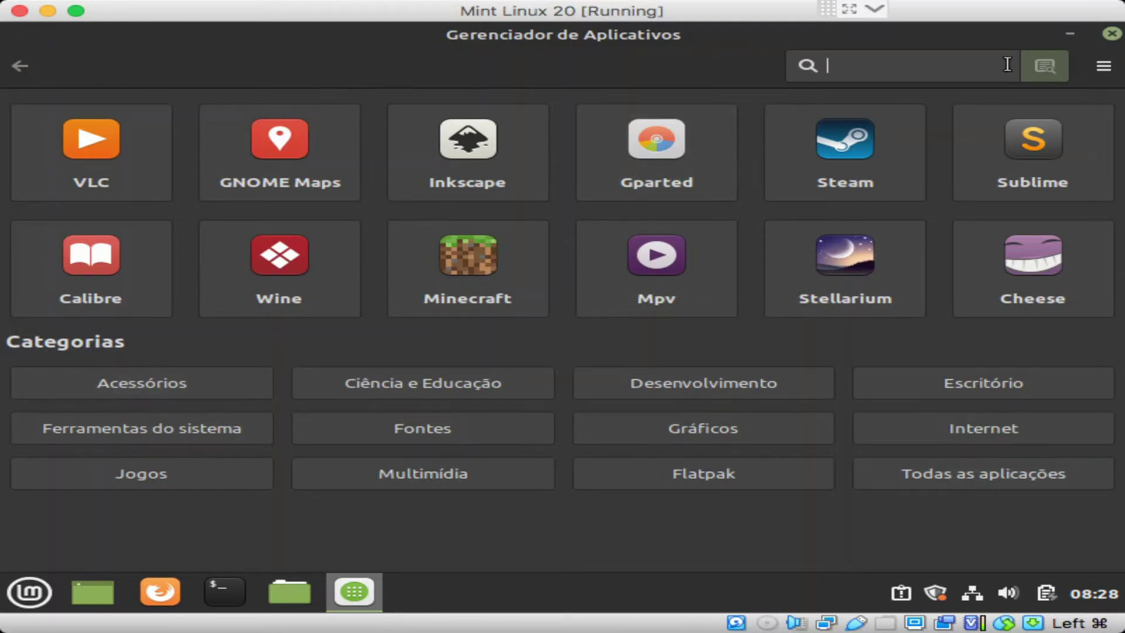
{"action": "left_click", "coordinate": [1106, 66]}
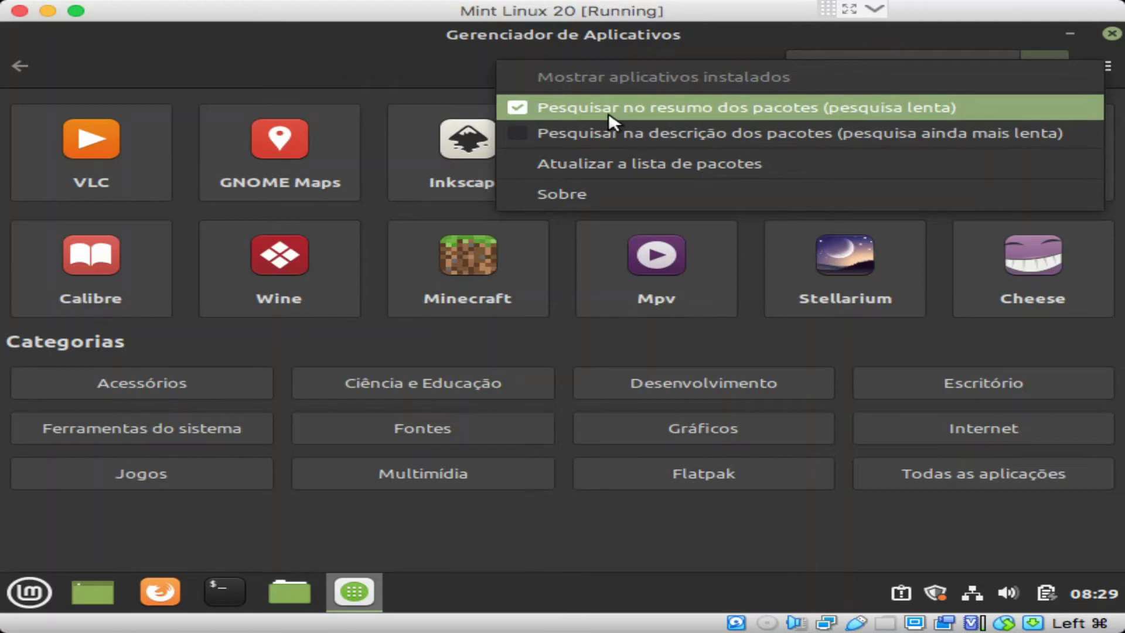
{"action": "left_click", "coordinate": [431, 52]}
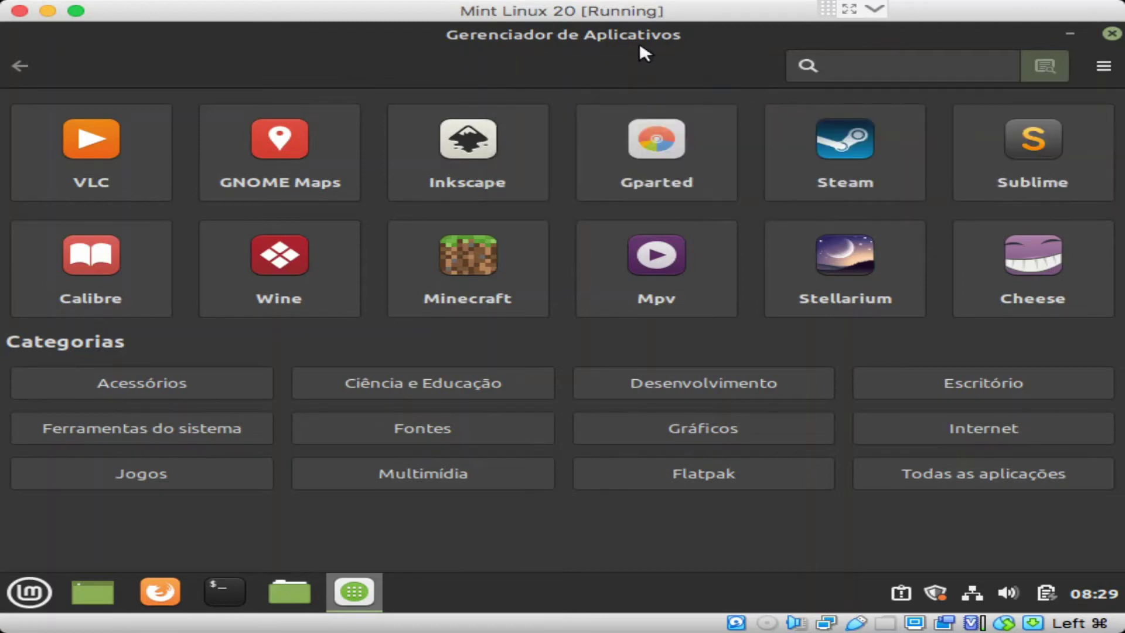
{"action": "left_click", "coordinate": [110, 369]}
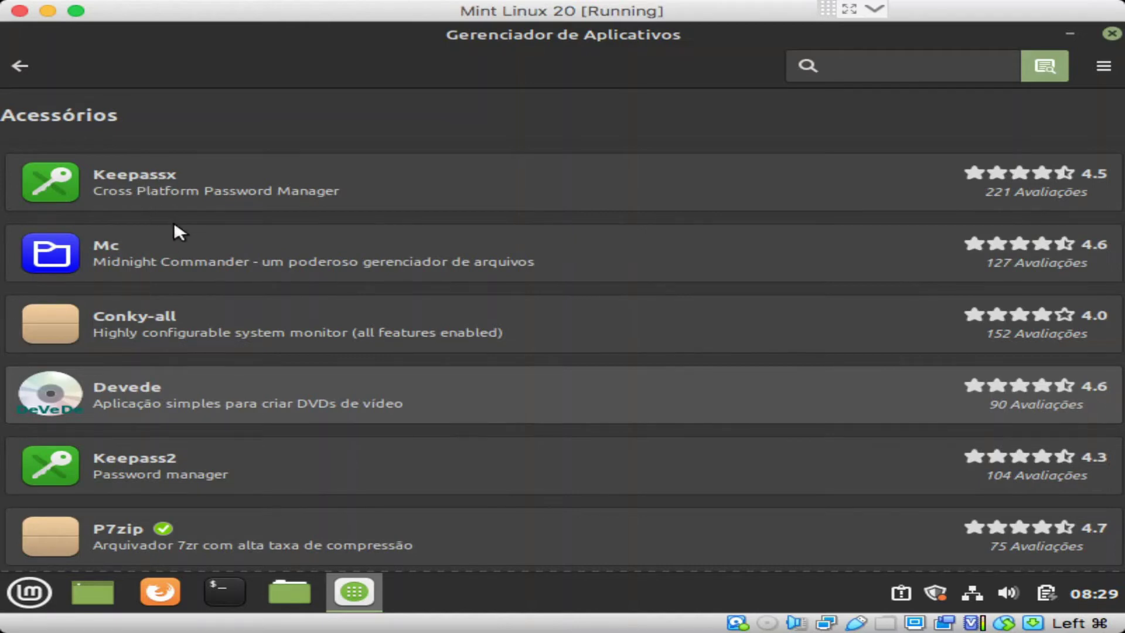
{"action": "scroll", "coordinate": [174, 228], "scroll_direction": "down", "scroll_amount": 3}
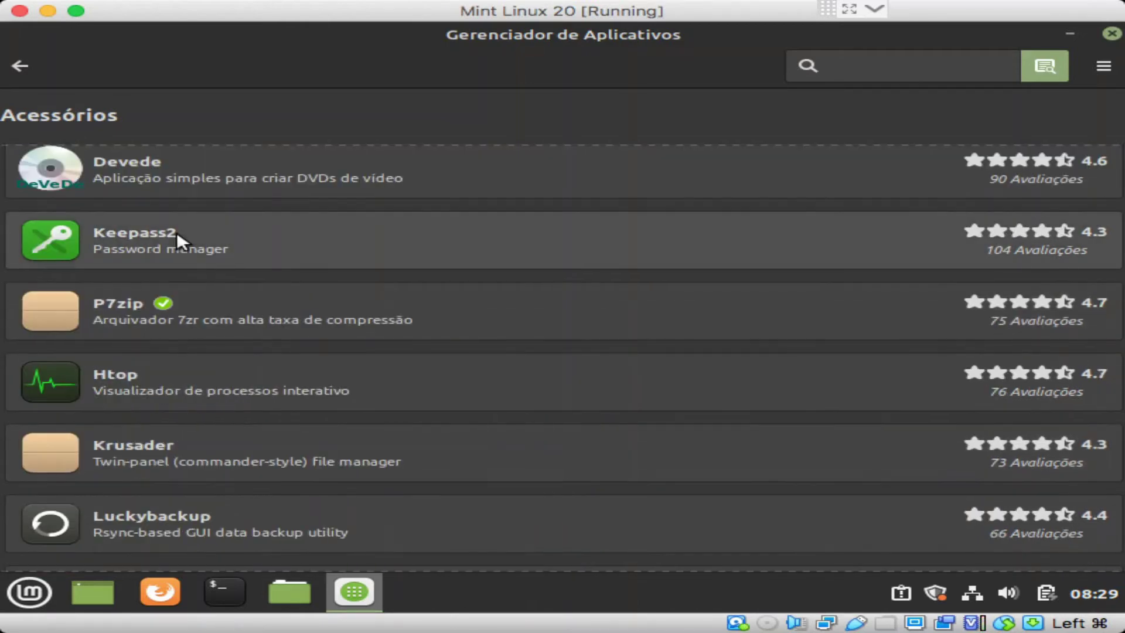
{"action": "scroll", "coordinate": [177, 231], "scroll_direction": "down", "scroll_amount": 2}
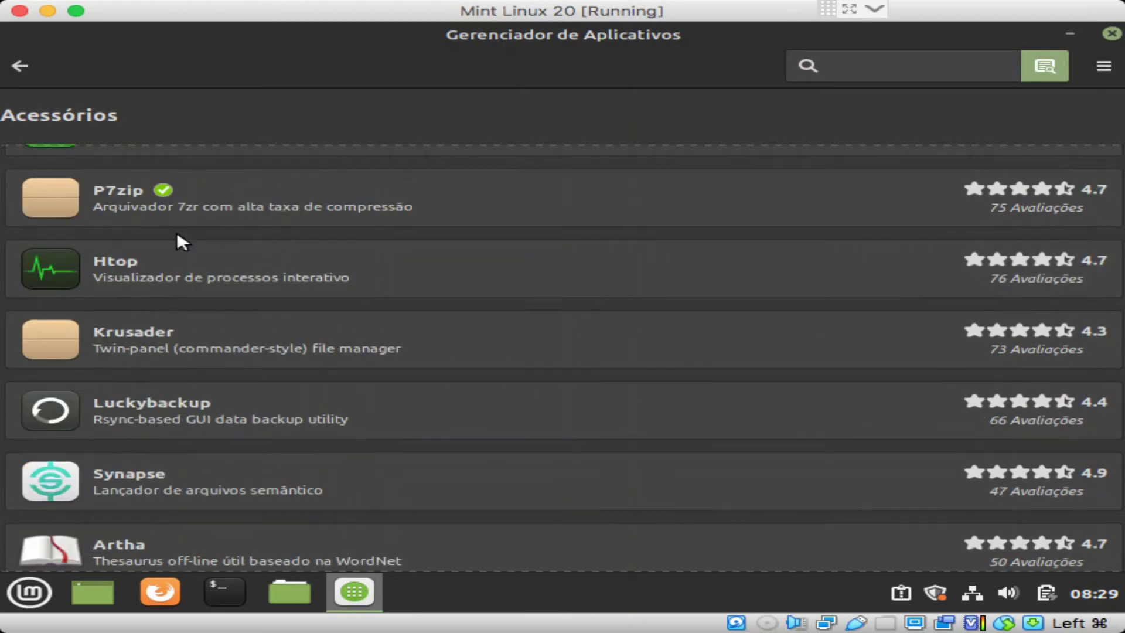
{"action": "scroll", "coordinate": [177, 231], "scroll_direction": "up", "scroll_amount": 3}
{"action": "scroll", "coordinate": [177, 231], "scroll_direction": "down", "scroll_amount": 2}
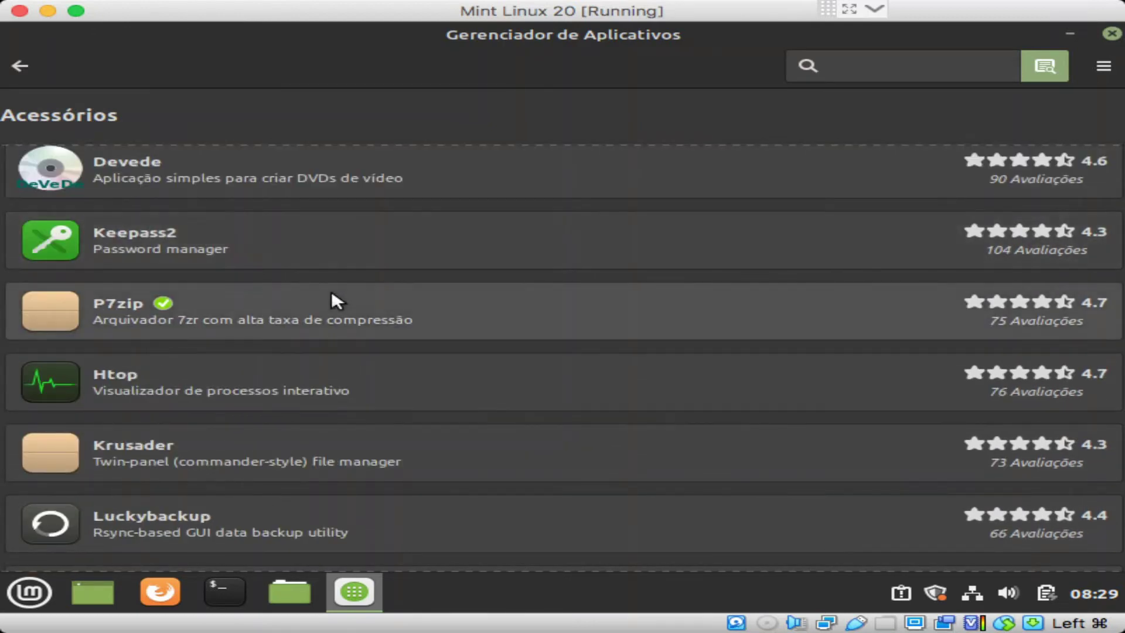
{"action": "scroll", "coordinate": [332, 301], "scroll_direction": "down", "scroll_amount": 2}
{"action": "scroll", "coordinate": [333, 294], "scroll_direction": "up", "scroll_amount": 2}
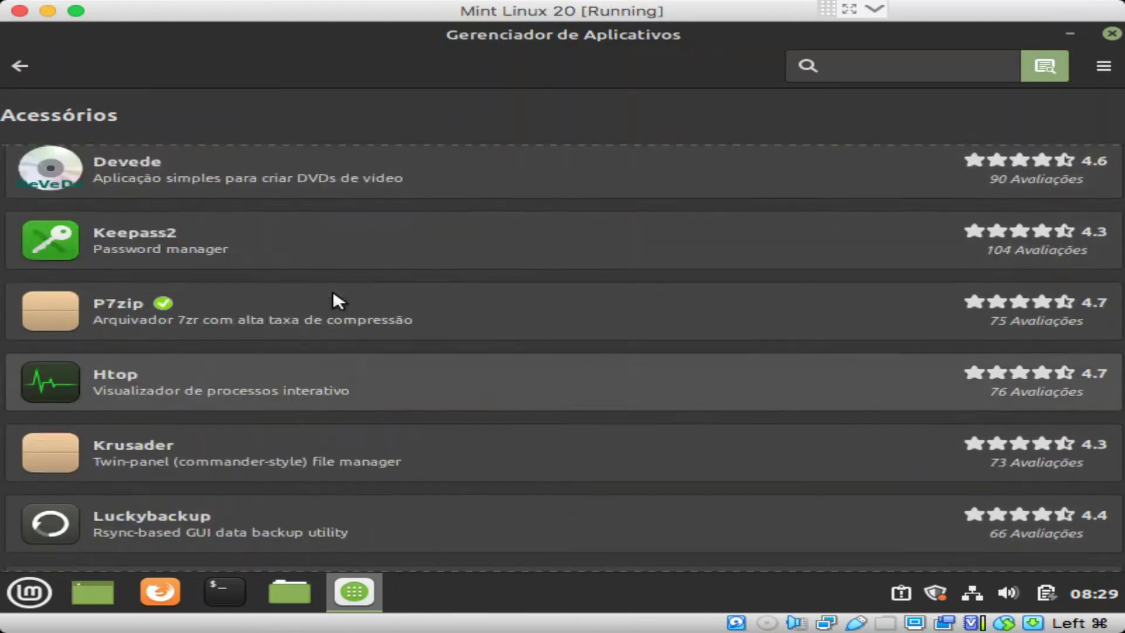
{"action": "scroll", "coordinate": [333, 294], "scroll_direction": "down", "scroll_amount": 2}
{"action": "scroll", "coordinate": [335, 287], "scroll_direction": "down", "scroll_amount": 2}
{"action": "scroll", "coordinate": [336, 286], "scroll_direction": "down", "scroll_amount": 2}
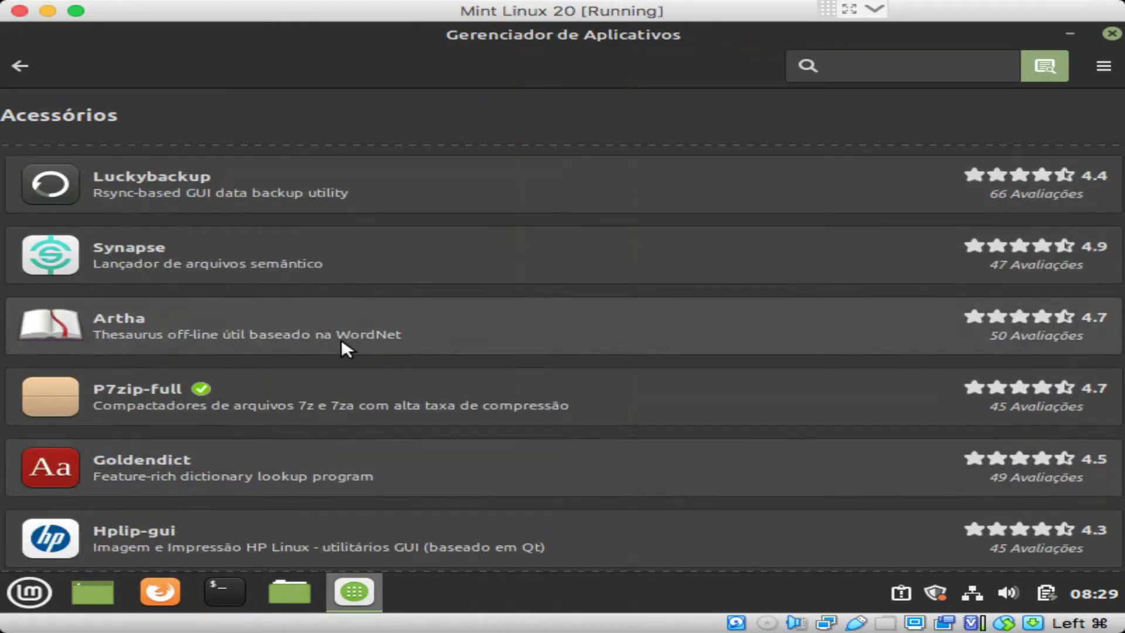
{"action": "scroll", "coordinate": [342, 342], "scroll_direction": "down", "scroll_amount": 3}
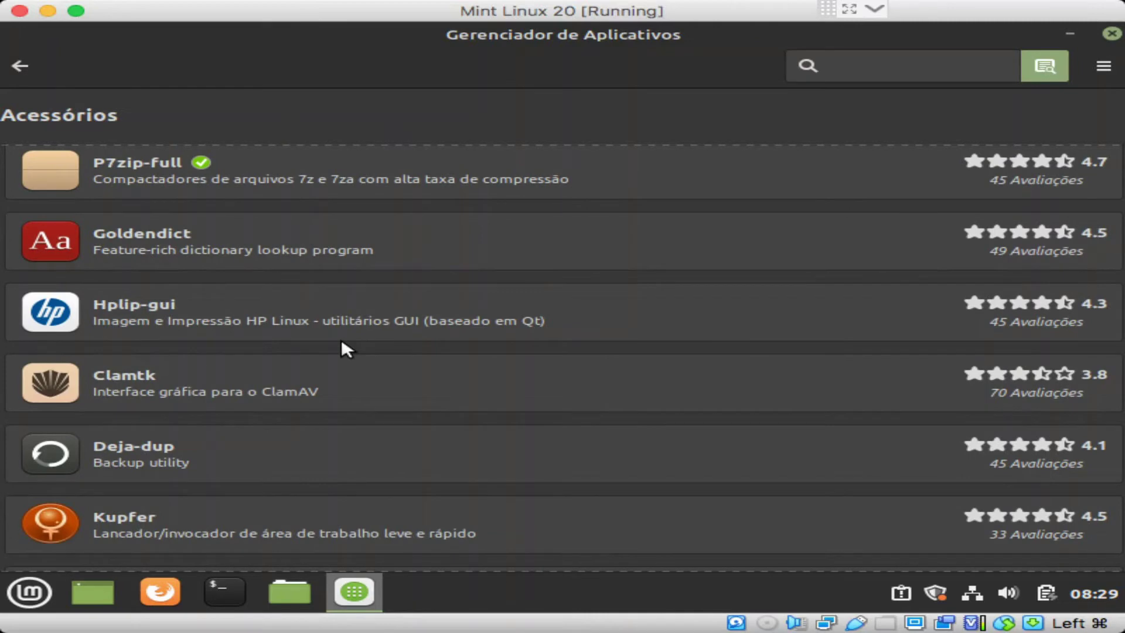
{"action": "scroll", "coordinate": [342, 343], "scroll_direction": "down", "scroll_amount": 5}
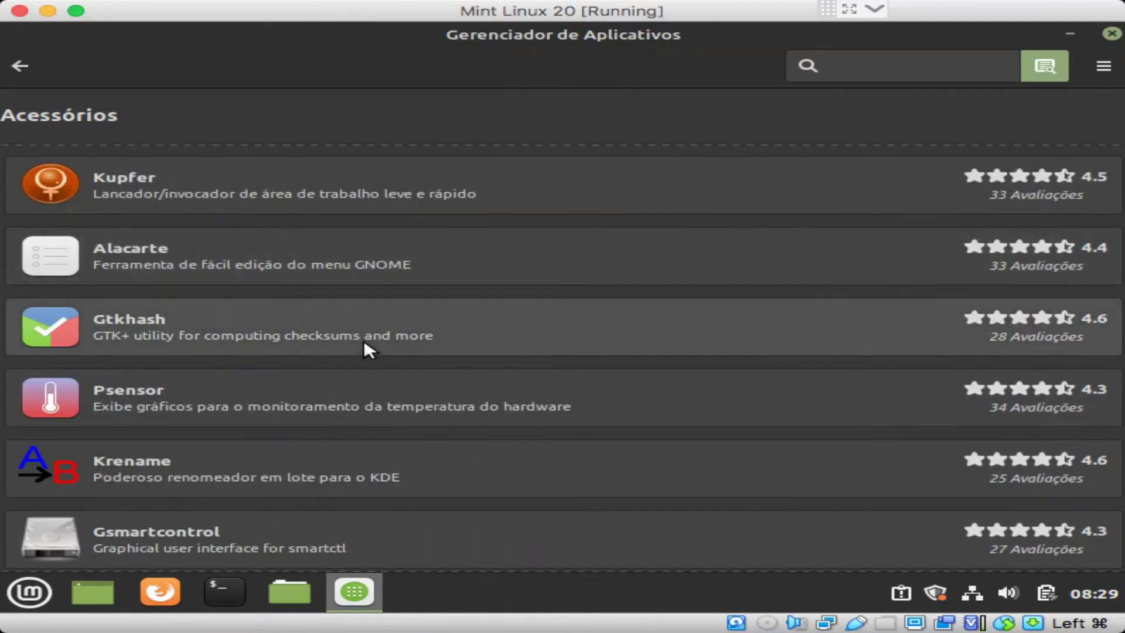
{"action": "scroll", "coordinate": [354, 342], "scroll_direction": "down", "scroll_amount": 2}
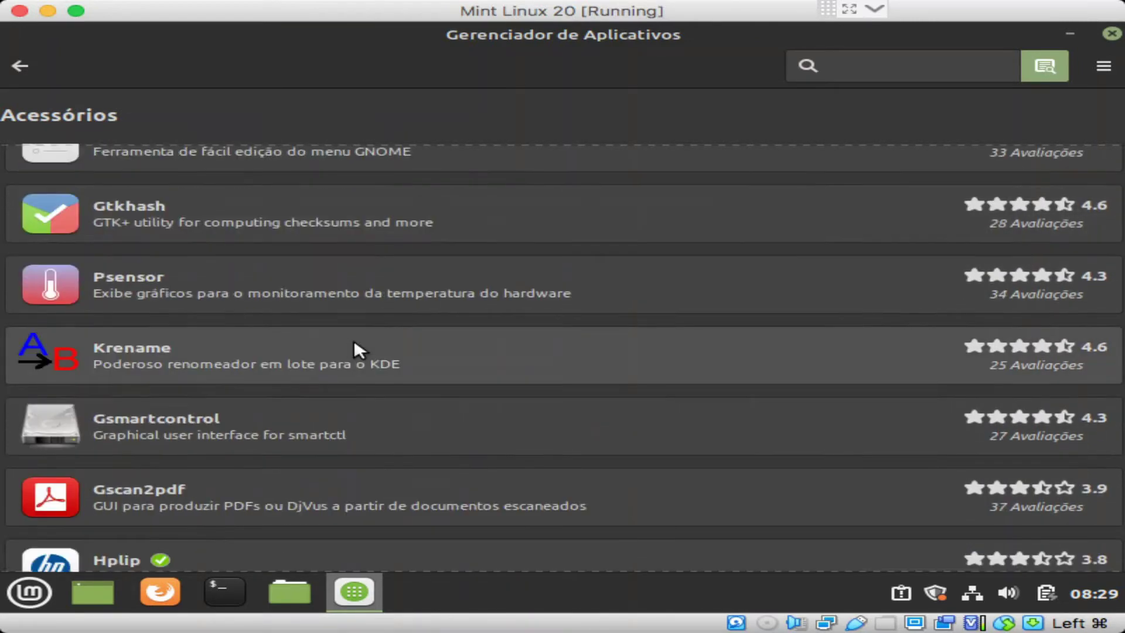
{"action": "scroll", "coordinate": [354, 342], "scroll_direction": "down", "scroll_amount": 5}
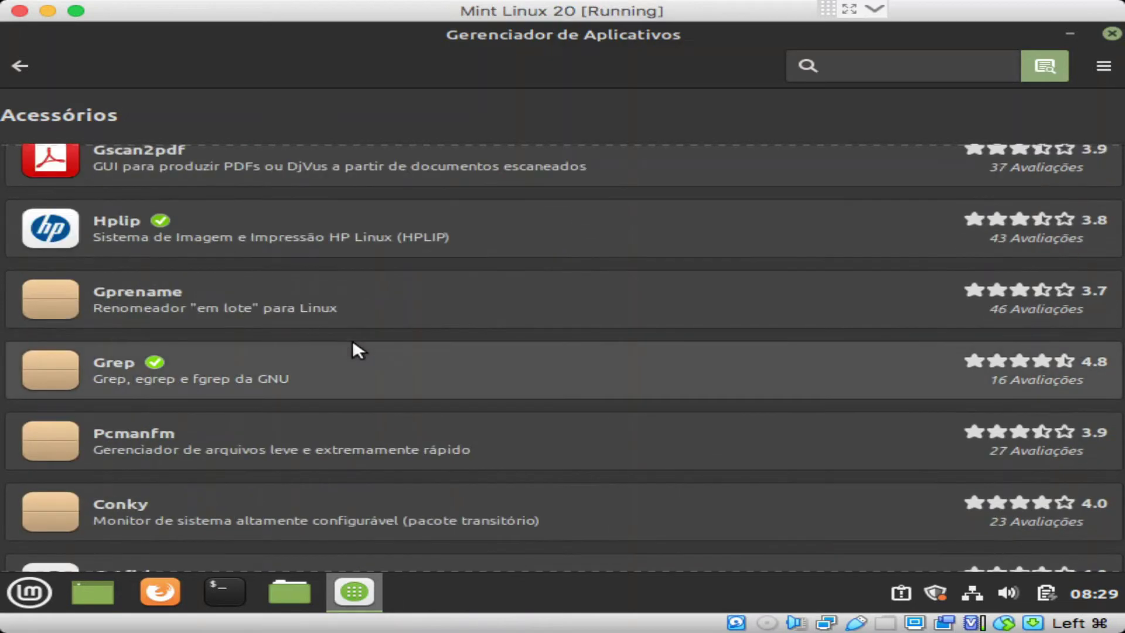
{"action": "scroll", "coordinate": [353, 339], "scroll_direction": "down", "scroll_amount": 6}
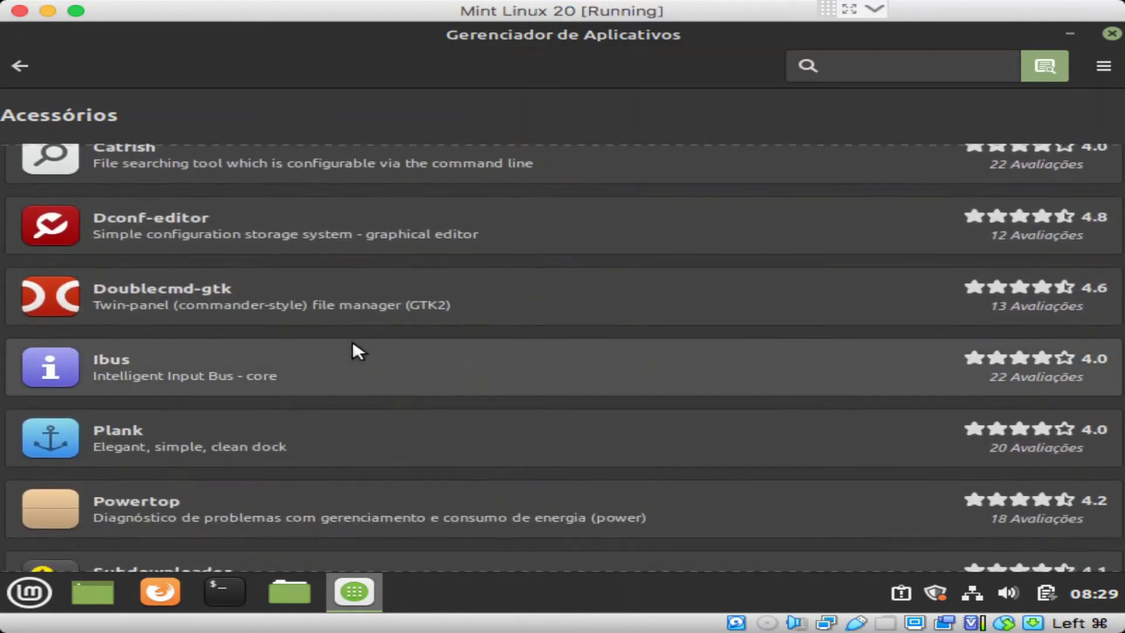
{"action": "scroll", "coordinate": [352, 345], "scroll_direction": "down", "scroll_amount": 3}
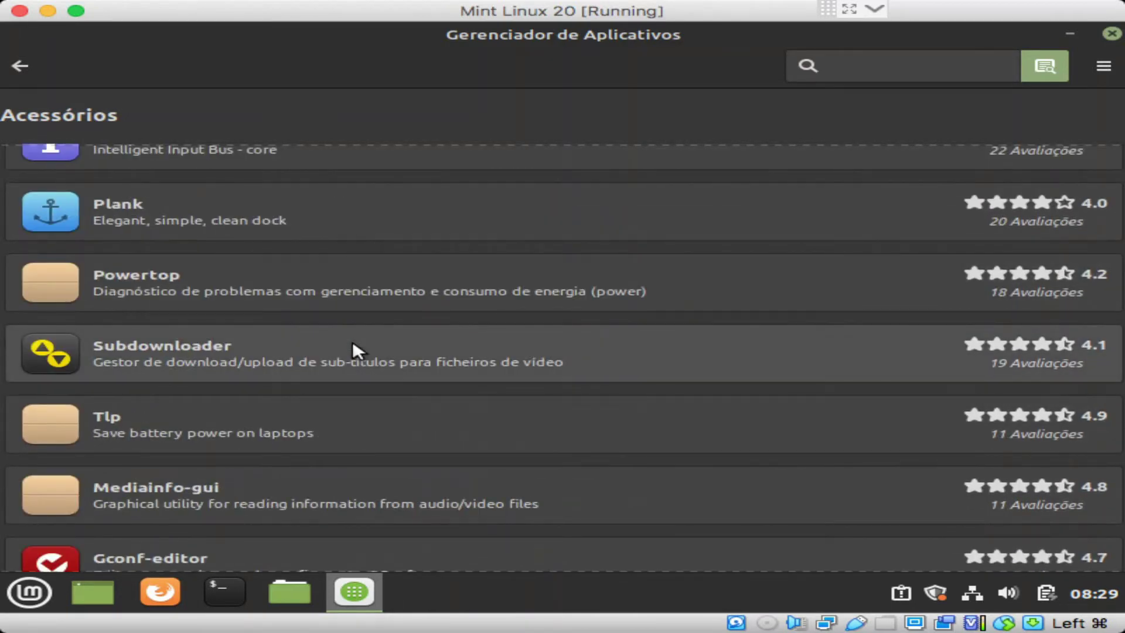
{"action": "scroll", "coordinate": [353, 345], "scroll_direction": "down", "scroll_amount": 5}
{"action": "scroll", "coordinate": [349, 348], "scroll_direction": "down", "scroll_amount": 2}
{"action": "scroll", "coordinate": [350, 347], "scroll_direction": "down", "scroll_amount": 11}
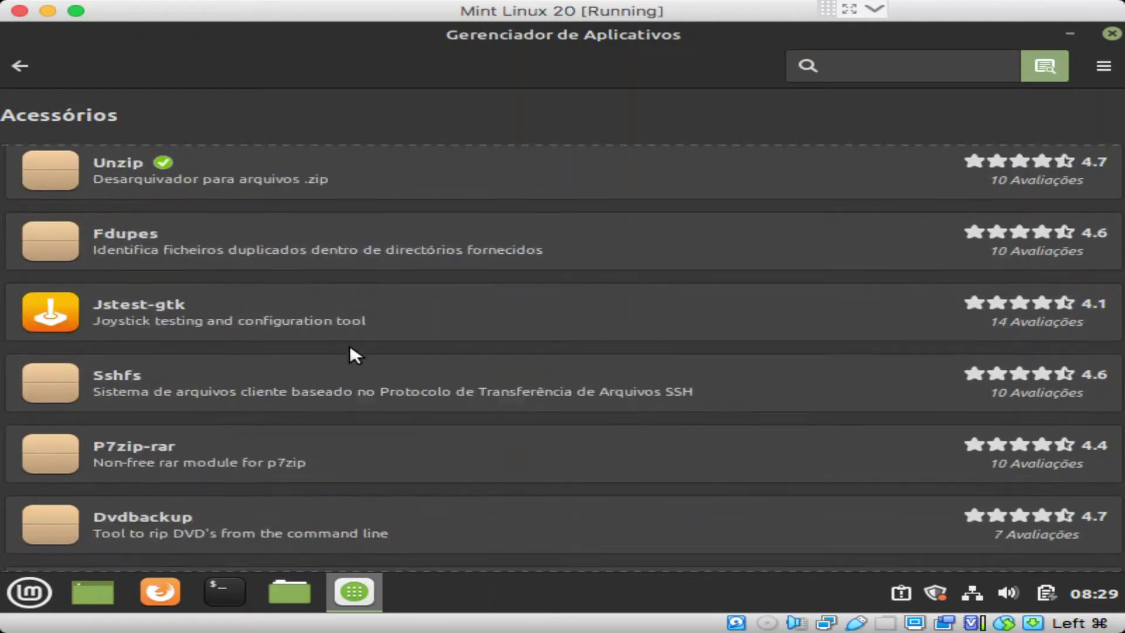
{"action": "scroll", "coordinate": [349, 347], "scroll_direction": "down", "scroll_amount": 2}
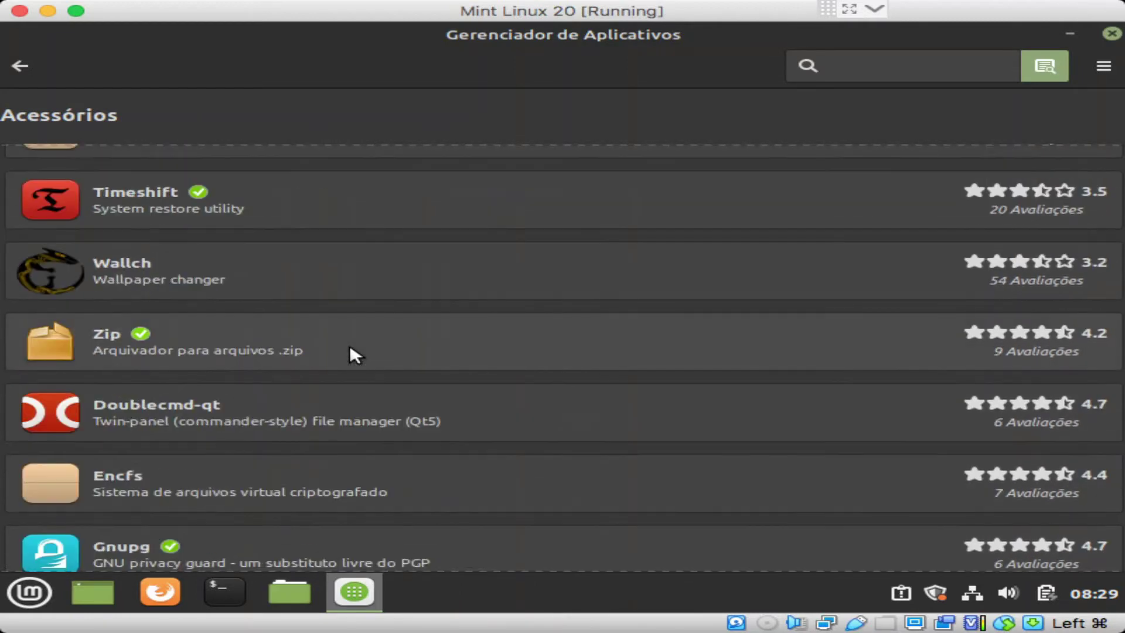
{"action": "scroll", "coordinate": [350, 348], "scroll_direction": "down", "scroll_amount": 6}
{"action": "scroll", "coordinate": [350, 347], "scroll_direction": "down", "scroll_amount": 3}
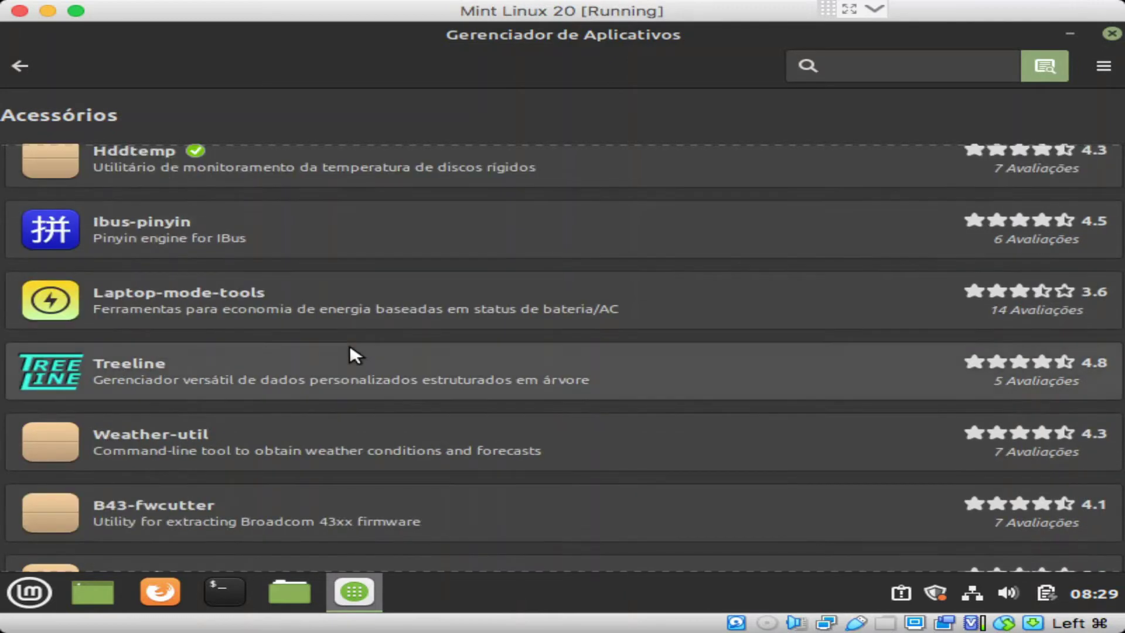
{"action": "scroll", "coordinate": [350, 348], "scroll_direction": "down", "scroll_amount": 8}
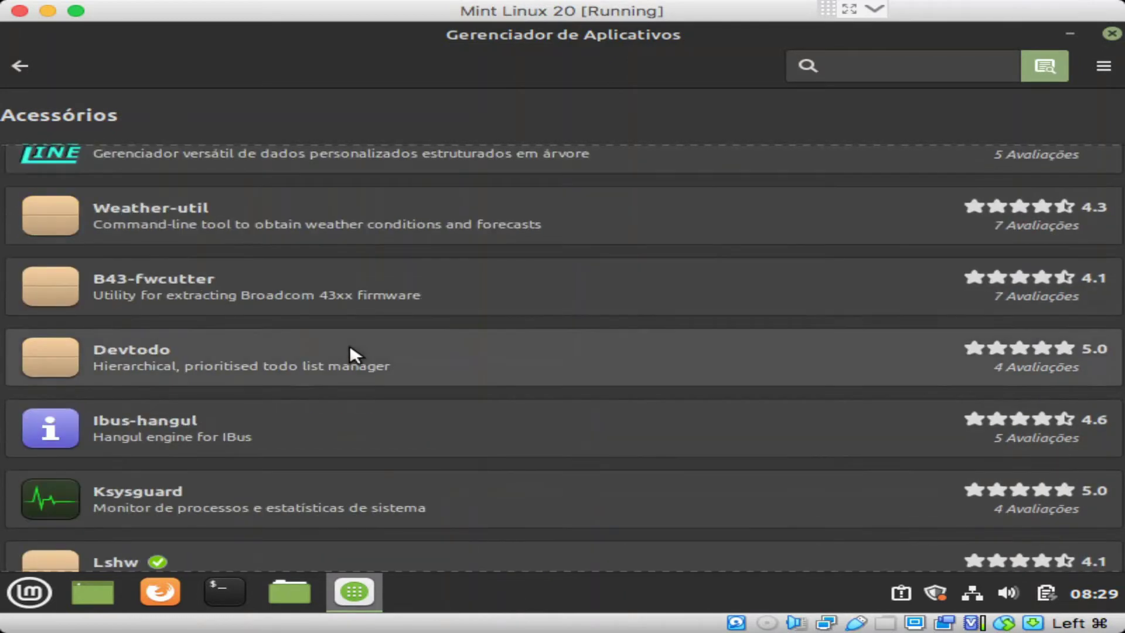
{"action": "scroll", "coordinate": [350, 347], "scroll_direction": "down", "scroll_amount": 3}
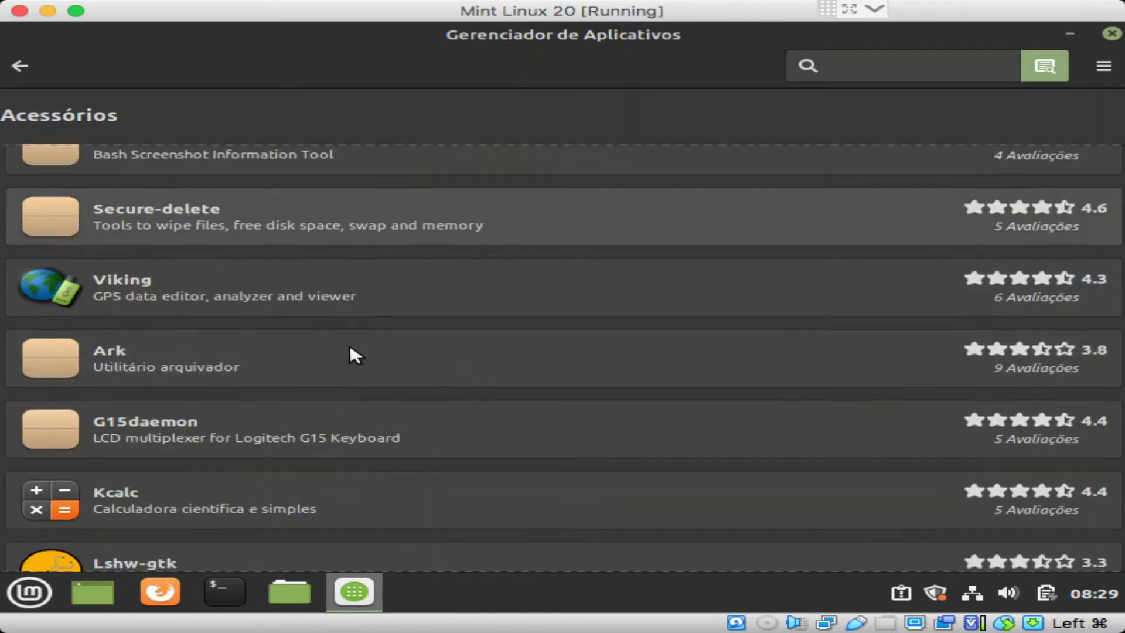
{"action": "scroll", "coordinate": [350, 348], "scroll_direction": "down", "scroll_amount": 2}
{"action": "scroll", "coordinate": [350, 347], "scroll_direction": "down", "scroll_amount": 5}
{"action": "scroll", "coordinate": [350, 347], "scroll_direction": "up", "scroll_amount": 2}
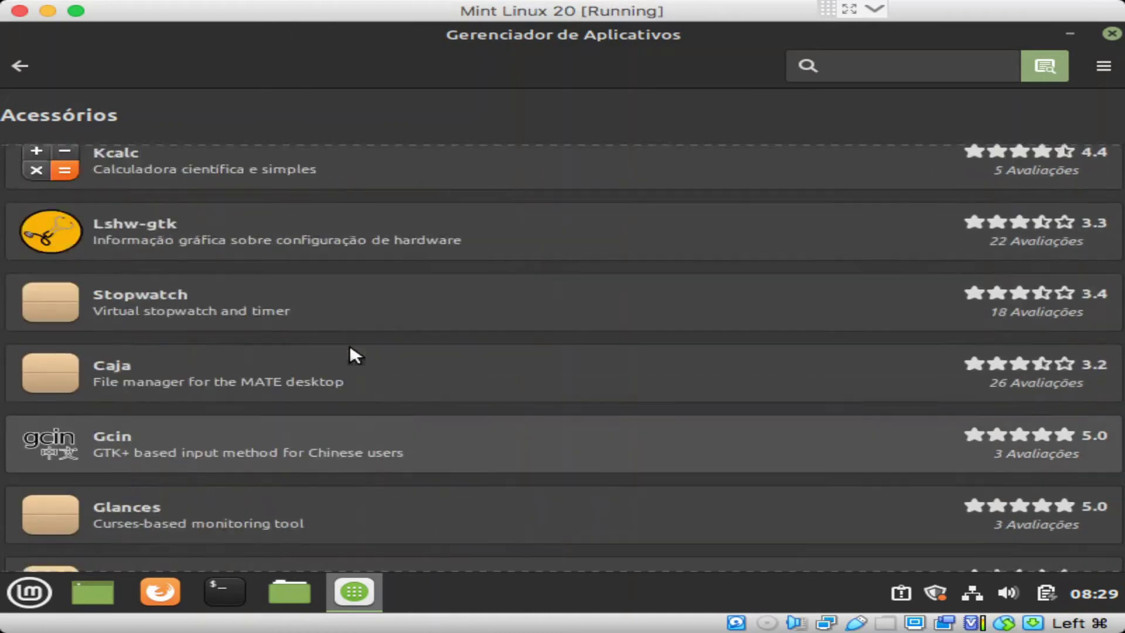
{"action": "scroll", "coordinate": [350, 348], "scroll_direction": "down", "scroll_amount": 9}
{"action": "scroll", "coordinate": [350, 347], "scroll_direction": "down", "scroll_amount": 2}
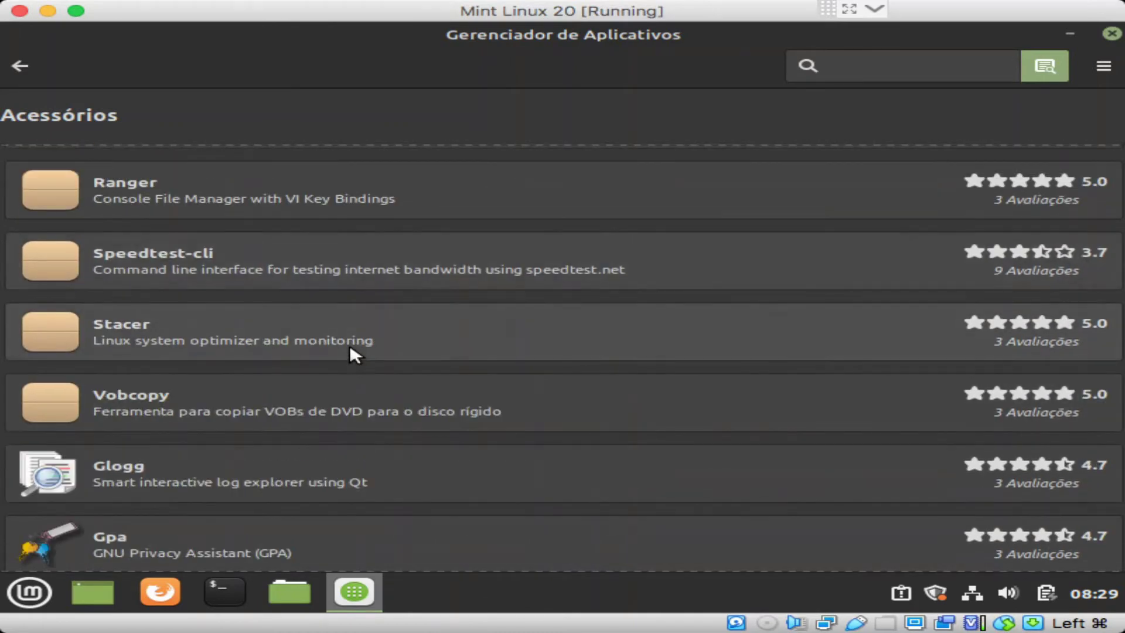
{"action": "scroll", "coordinate": [349, 343], "scroll_direction": "down", "scroll_amount": 3}
{"action": "scroll", "coordinate": [349, 344], "scroll_direction": "up", "scroll_amount": 2}
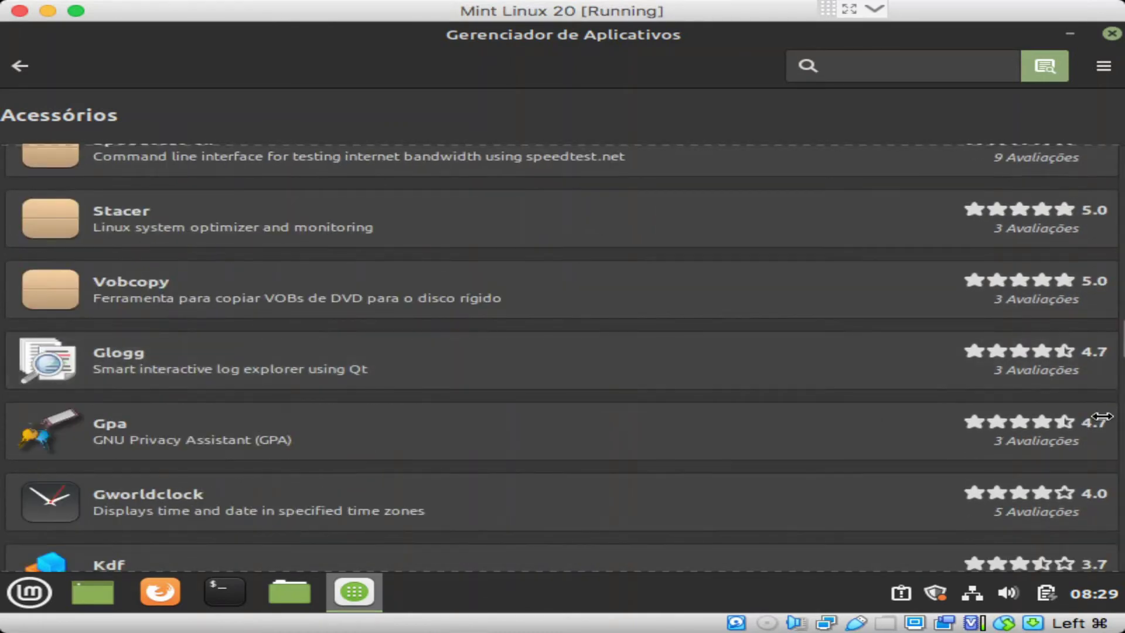
{"action": "scroll", "coordinate": [888, 350], "scroll_direction": "down", "scroll_amount": 4}
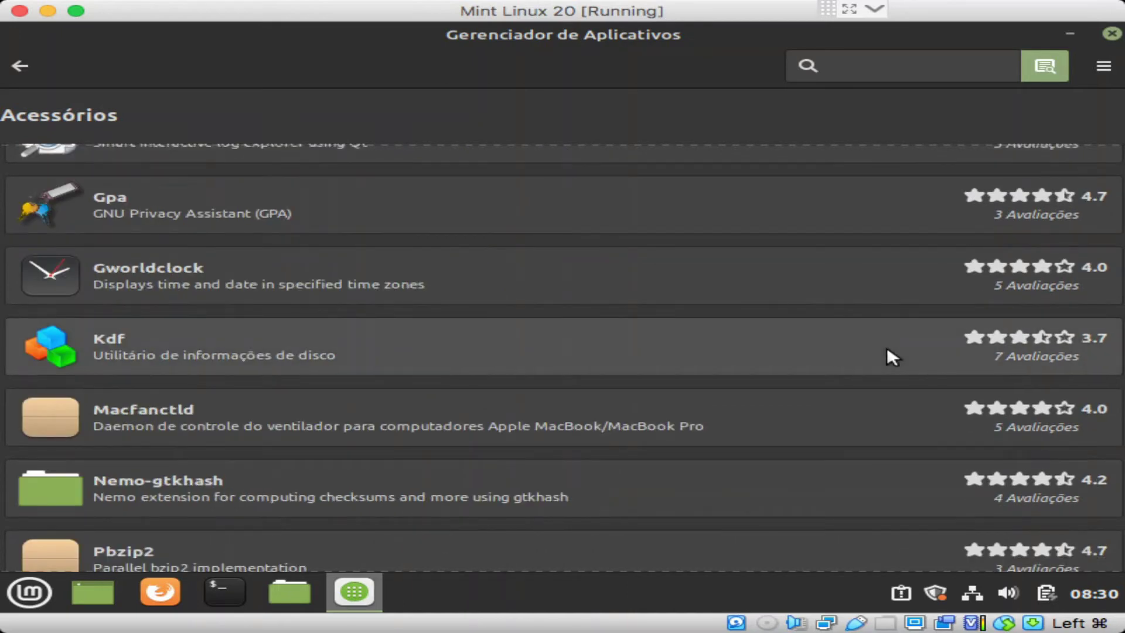
{"action": "scroll", "coordinate": [469, 251], "scroll_direction": "down", "scroll_amount": 2}
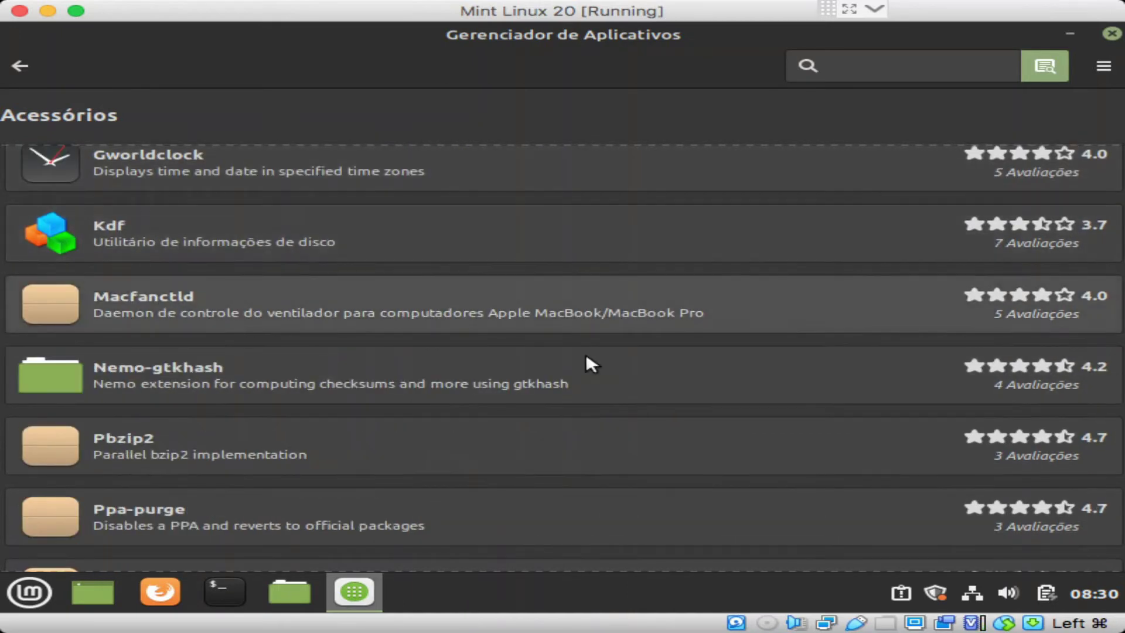
{"action": "scroll", "coordinate": [587, 363], "scroll_direction": "down", "scroll_amount": 6}
{"action": "scroll", "coordinate": [588, 368], "scroll_direction": "down", "scroll_amount": 3}
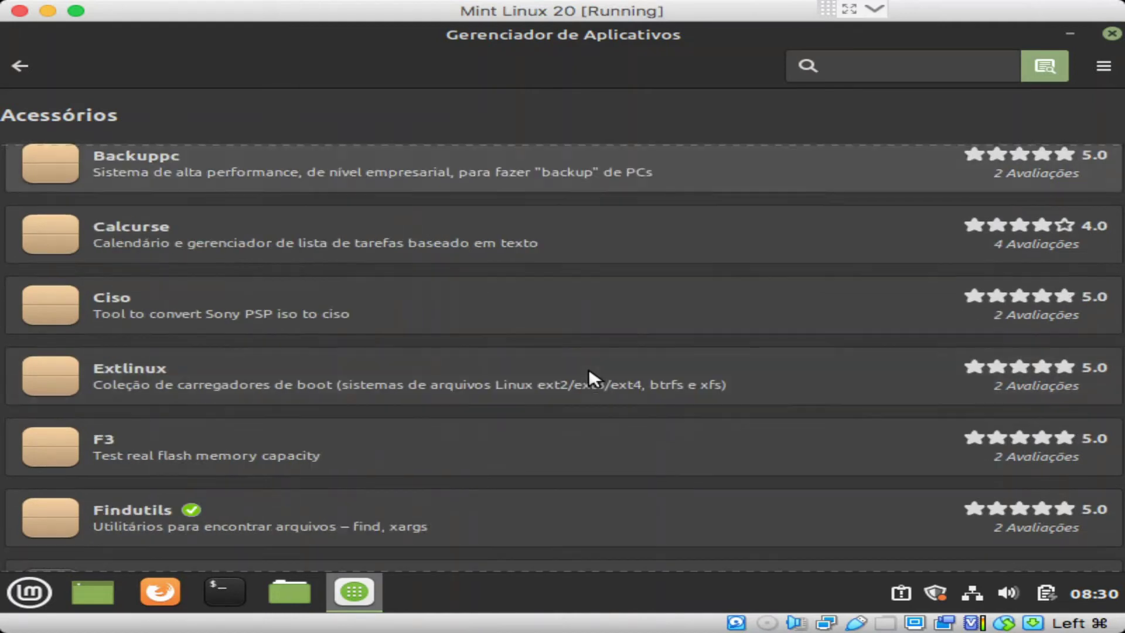
{"action": "scroll", "coordinate": [581, 352], "scroll_direction": "down", "scroll_amount": 3}
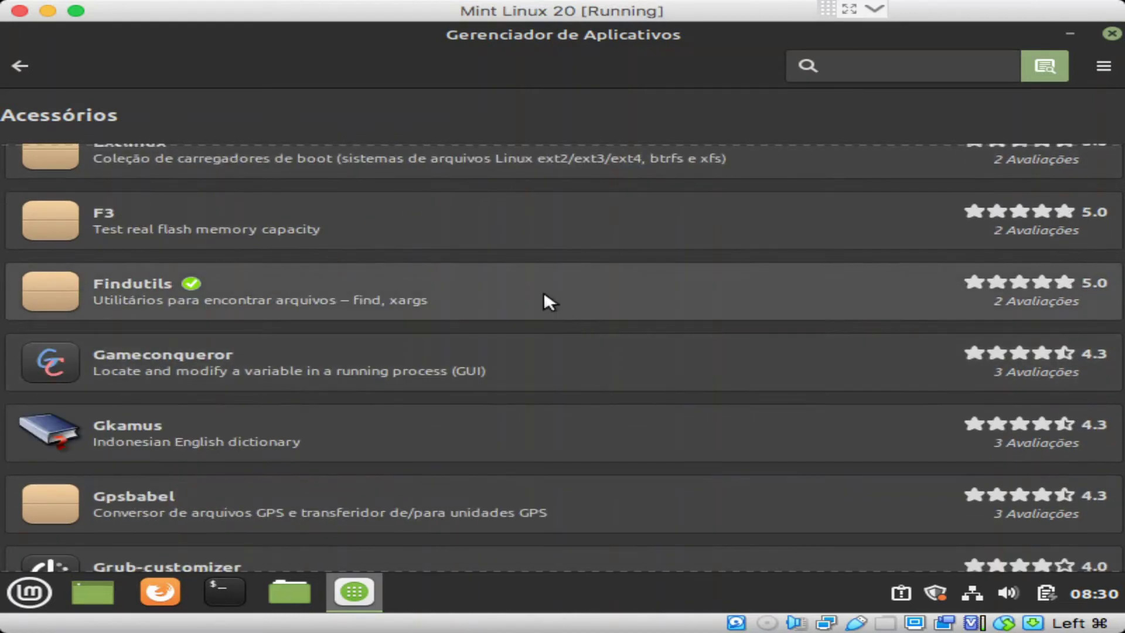
{"action": "scroll", "coordinate": [544, 293], "scroll_direction": "down", "scroll_amount": 2}
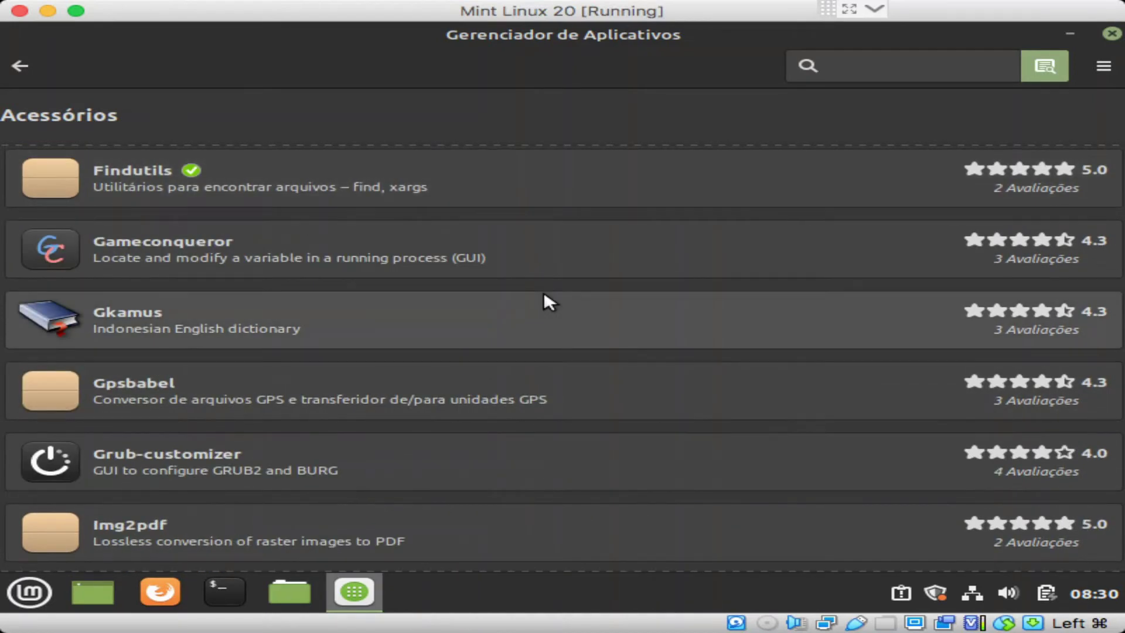
{"action": "scroll", "coordinate": [545, 296], "scroll_direction": "down", "scroll_amount": 2}
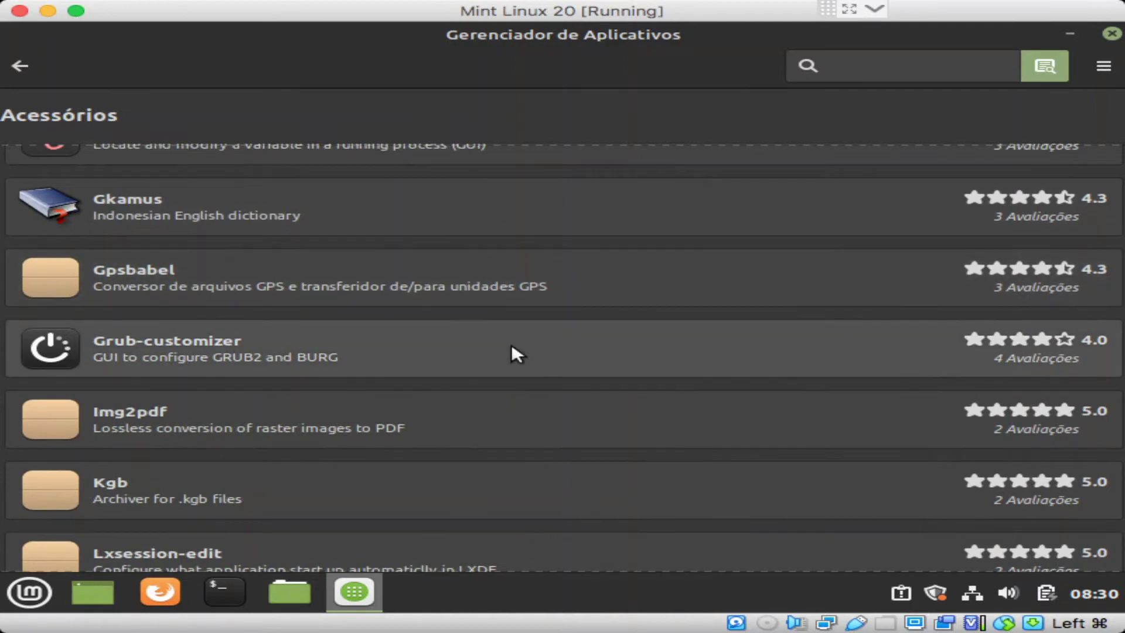
{"action": "scroll", "coordinate": [511, 347], "scroll_direction": "down", "scroll_amount": 2}
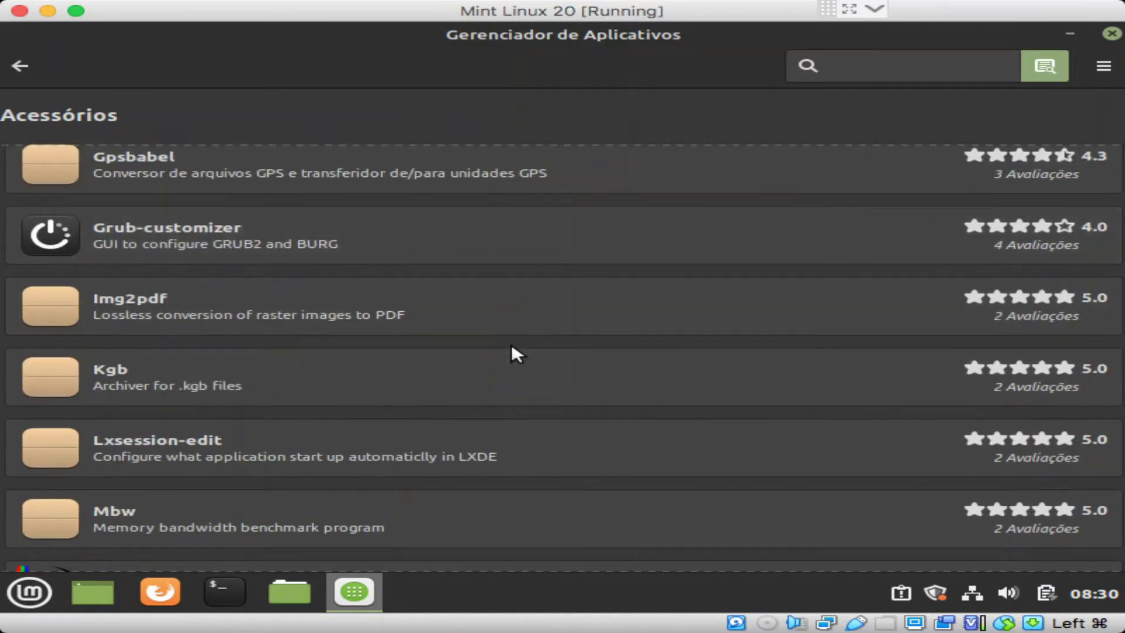
{"action": "scroll", "coordinate": [511, 343], "scroll_direction": "down", "scroll_amount": 2}
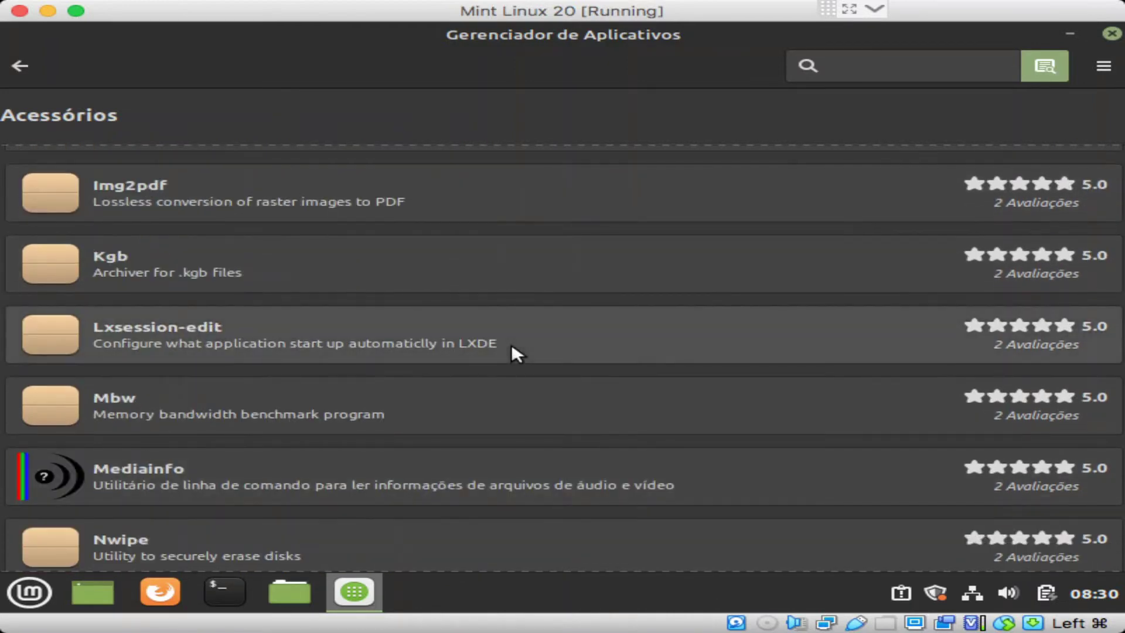
{"action": "scroll", "coordinate": [511, 344], "scroll_direction": "down", "scroll_amount": 4}
{"action": "scroll", "coordinate": [505, 340], "scroll_direction": "down", "scroll_amount": 4}
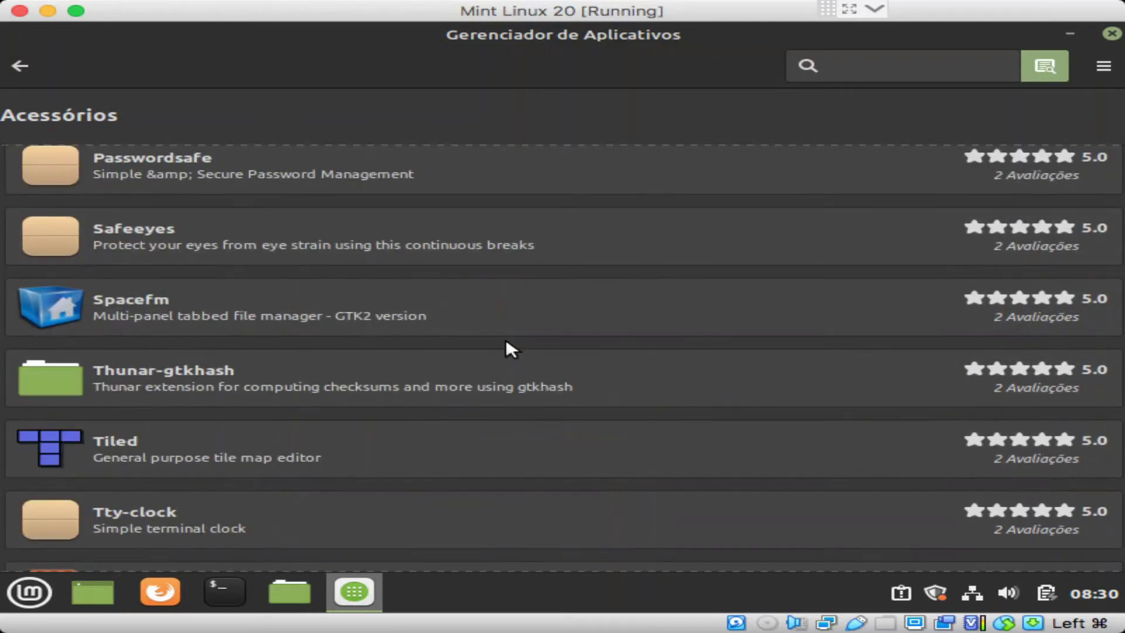
{"action": "scroll", "coordinate": [502, 348], "scroll_direction": "down", "scroll_amount": 5}
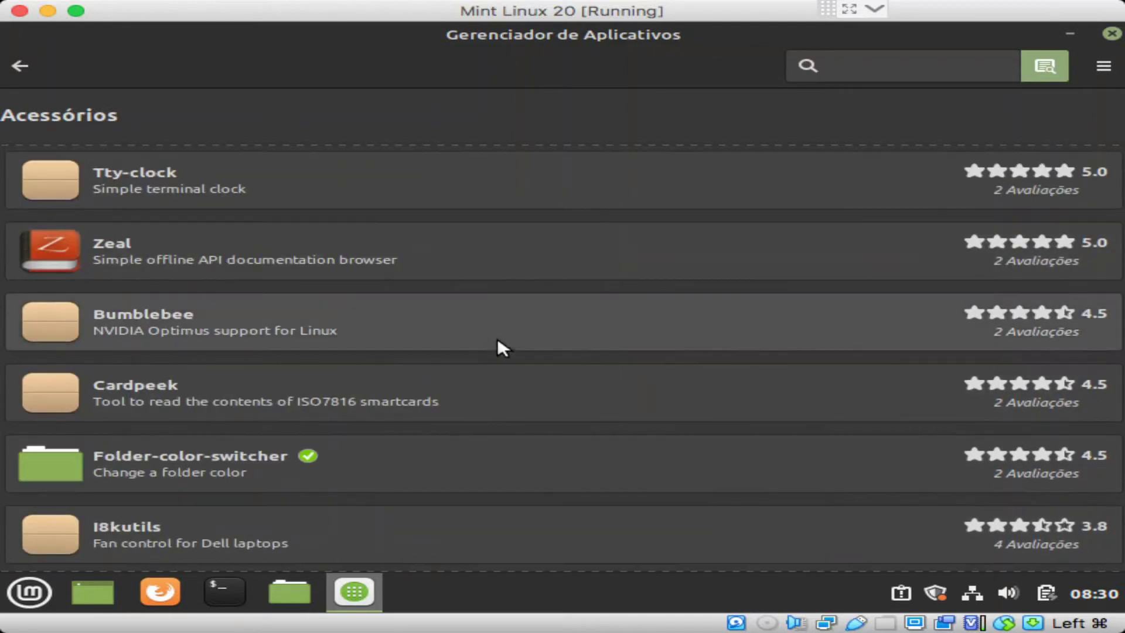
{"action": "scroll", "coordinate": [502, 347], "scroll_direction": "down", "scroll_amount": 5}
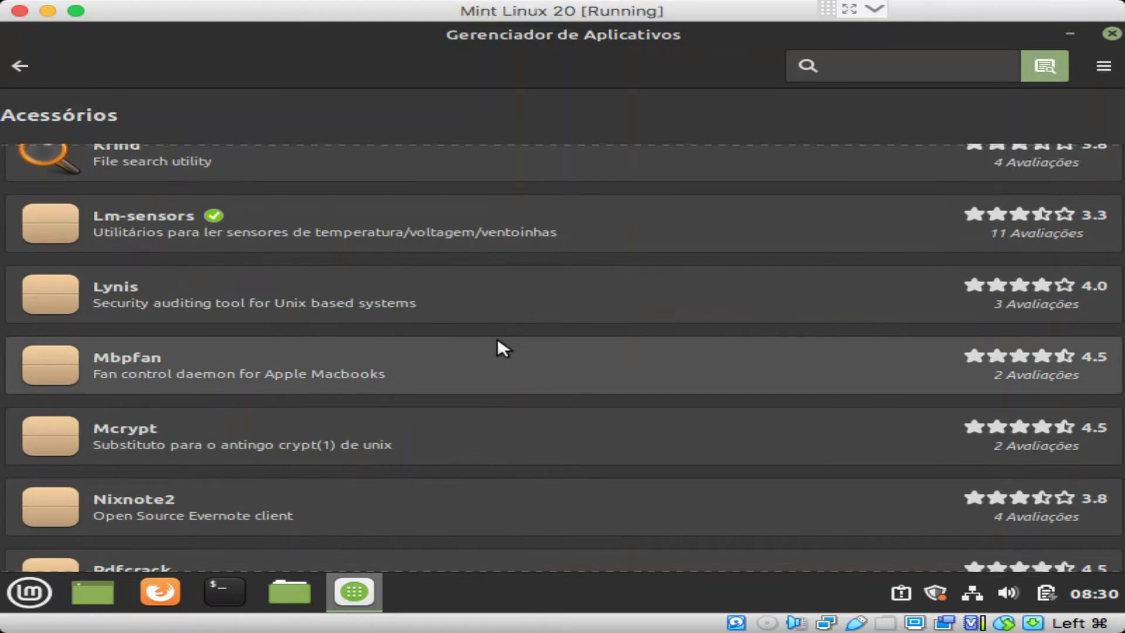
{"action": "scroll", "coordinate": [499, 343], "scroll_direction": "down", "scroll_amount": 2}
{"action": "scroll", "coordinate": [499, 343], "scroll_direction": "down", "scroll_amount": 4}
{"action": "scroll", "coordinate": [498, 341], "scroll_direction": "up", "scroll_amount": 2}
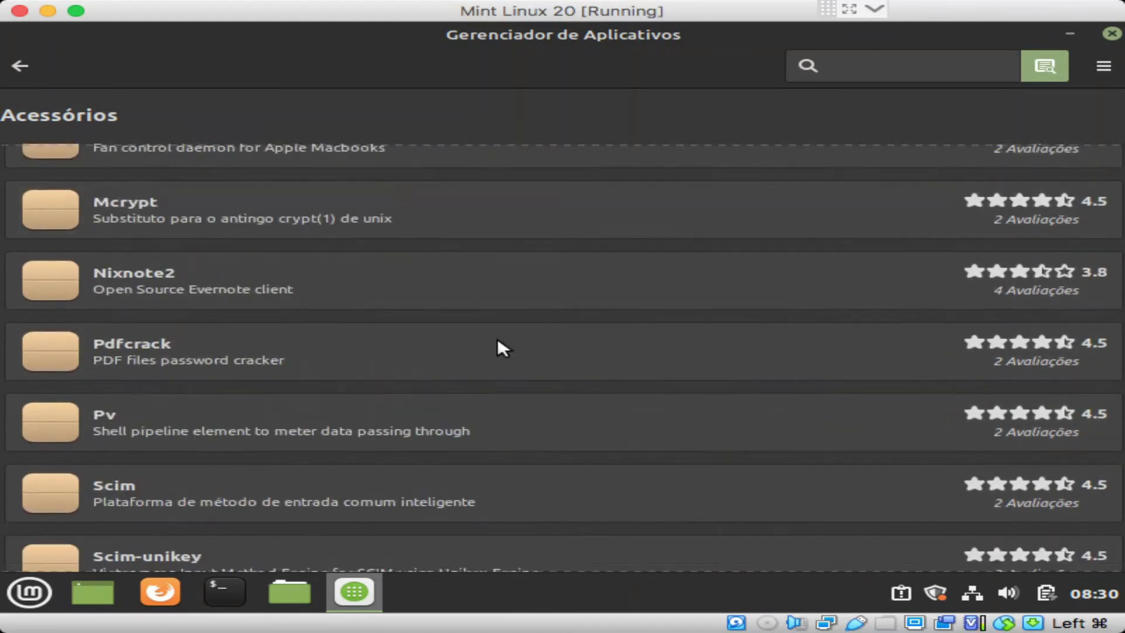
{"action": "scroll", "coordinate": [498, 341], "scroll_direction": "down", "scroll_amount": 5}
{"action": "scroll", "coordinate": [498, 341], "scroll_direction": "down", "scroll_amount": 3}
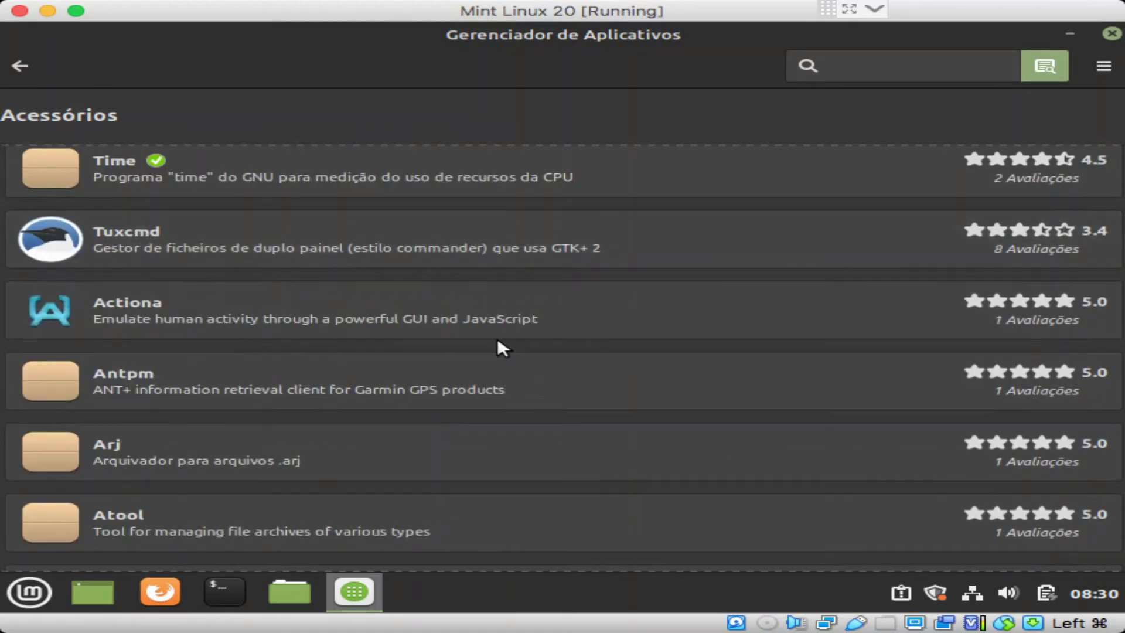
{"action": "scroll", "coordinate": [497, 343], "scroll_direction": "down", "scroll_amount": 5}
{"action": "scroll", "coordinate": [497, 338], "scroll_direction": "down", "scroll_amount": 3}
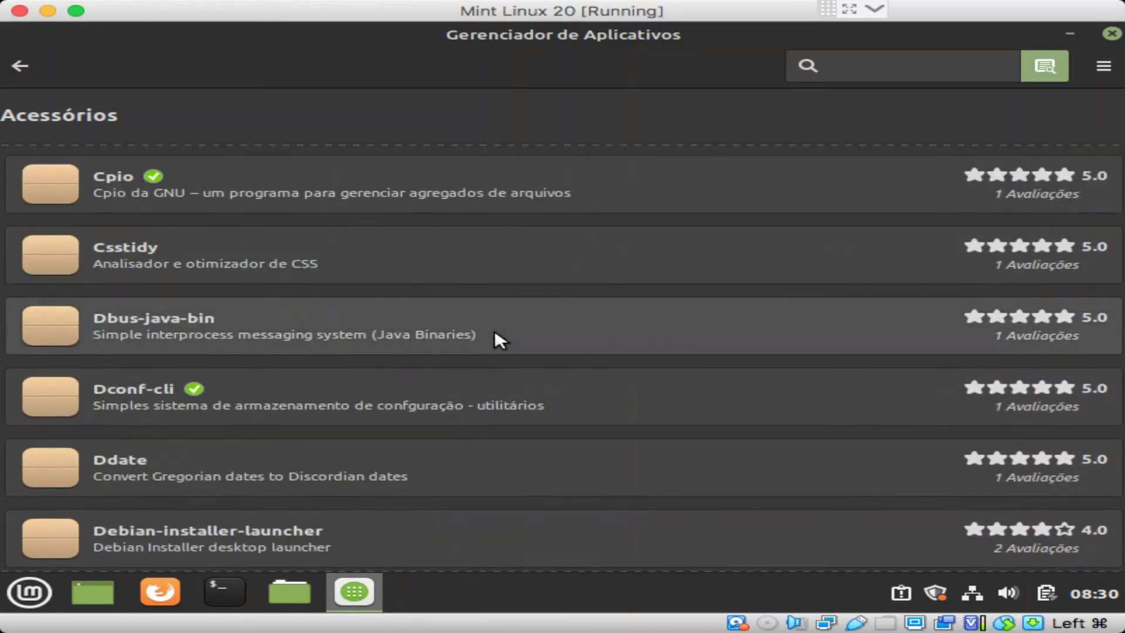
{"action": "scroll", "coordinate": [494, 336], "scroll_direction": "down", "scroll_amount": 3}
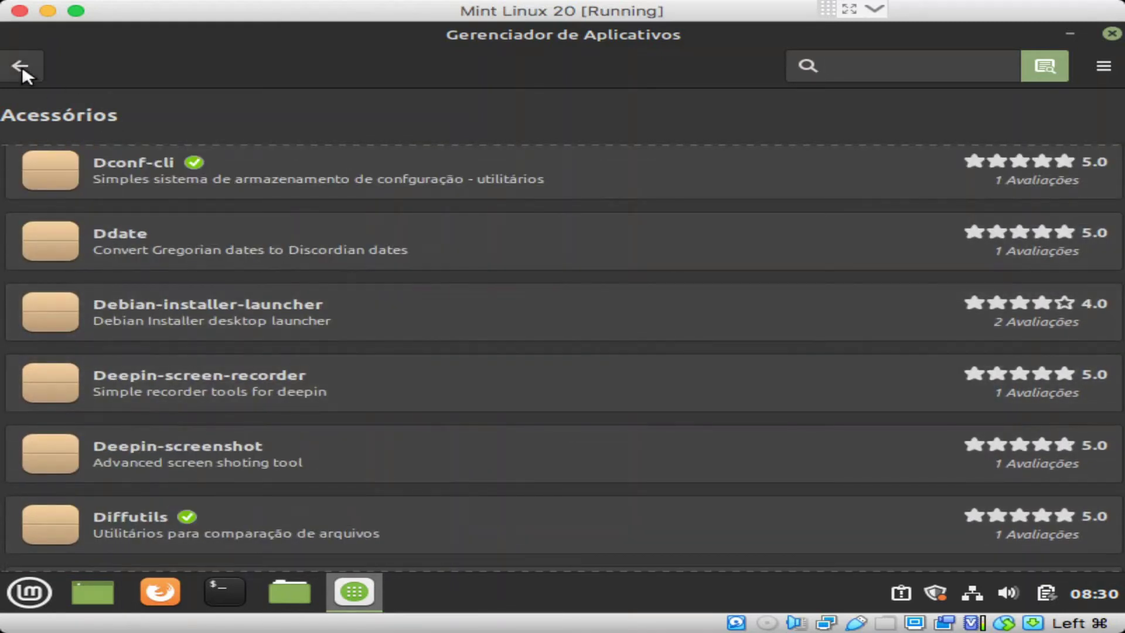
Step: Browse the Ciência e Educação apps, such as Stellarium, then return to the store home page
{"action": "left_click", "coordinate": [21, 67]}
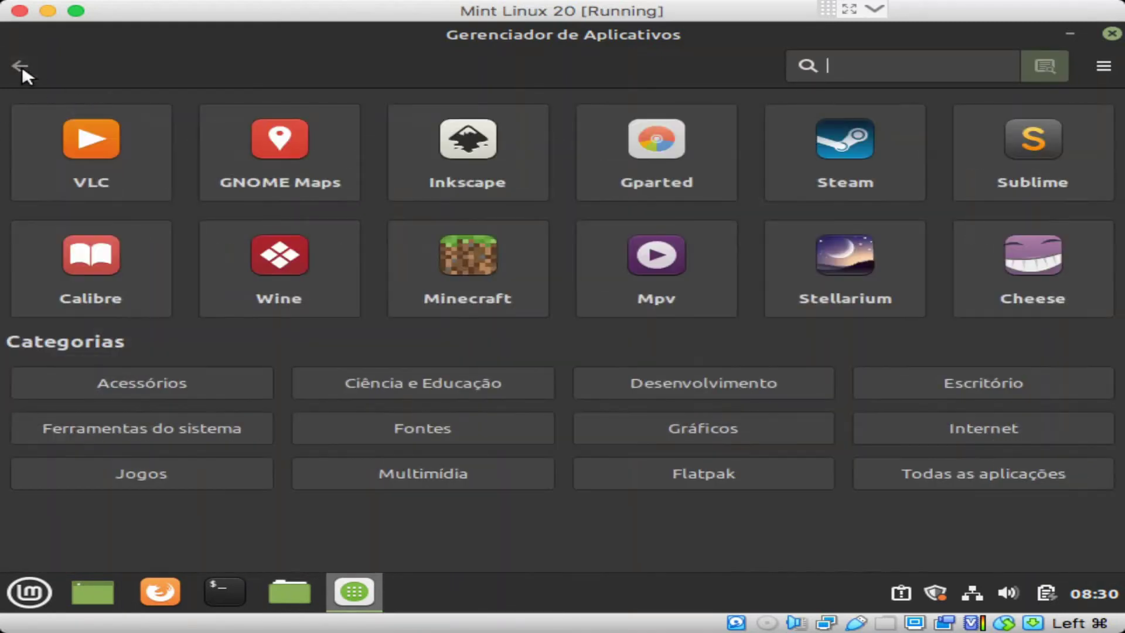
{"action": "left_click", "coordinate": [404, 380]}
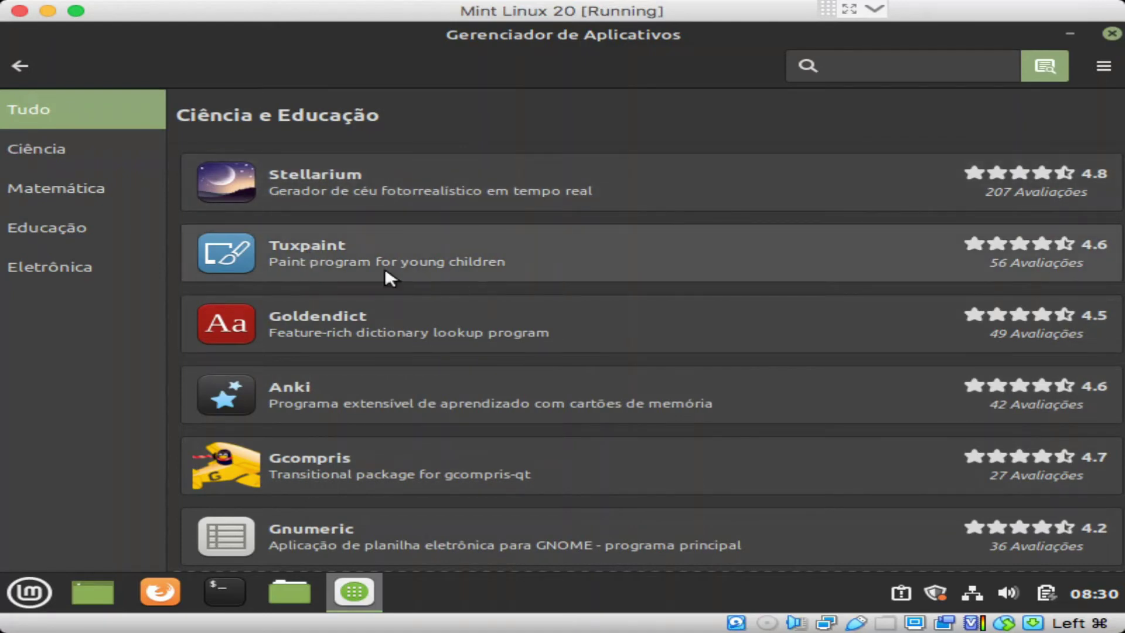
{"action": "key", "text": "Tab"}
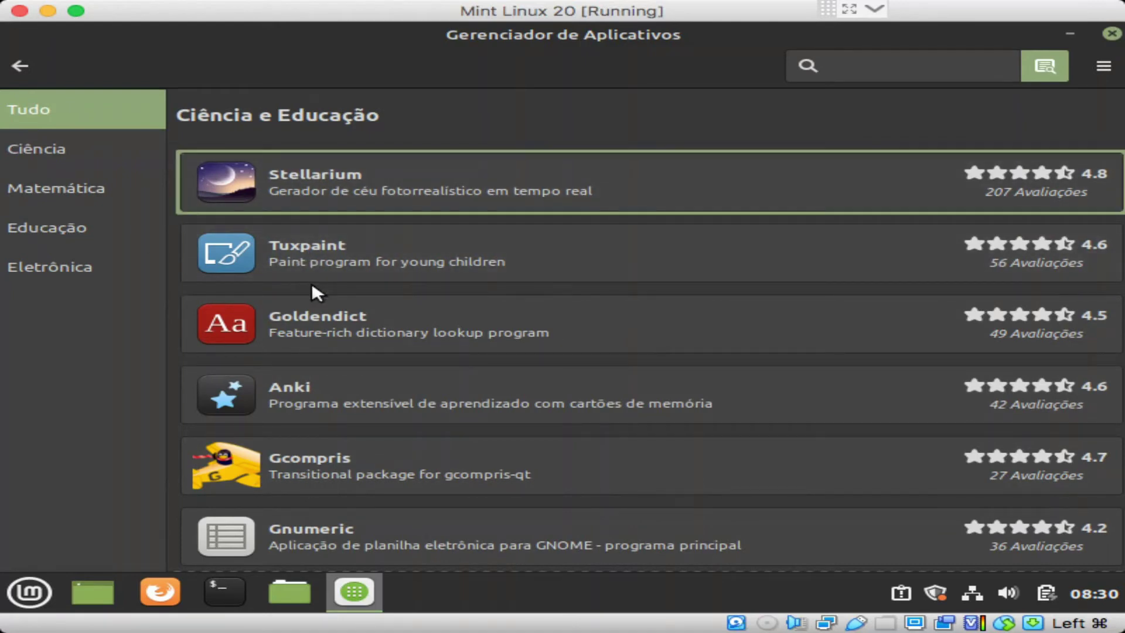
{"action": "scroll", "coordinate": [311, 296], "scroll_direction": "down", "scroll_amount": 3}
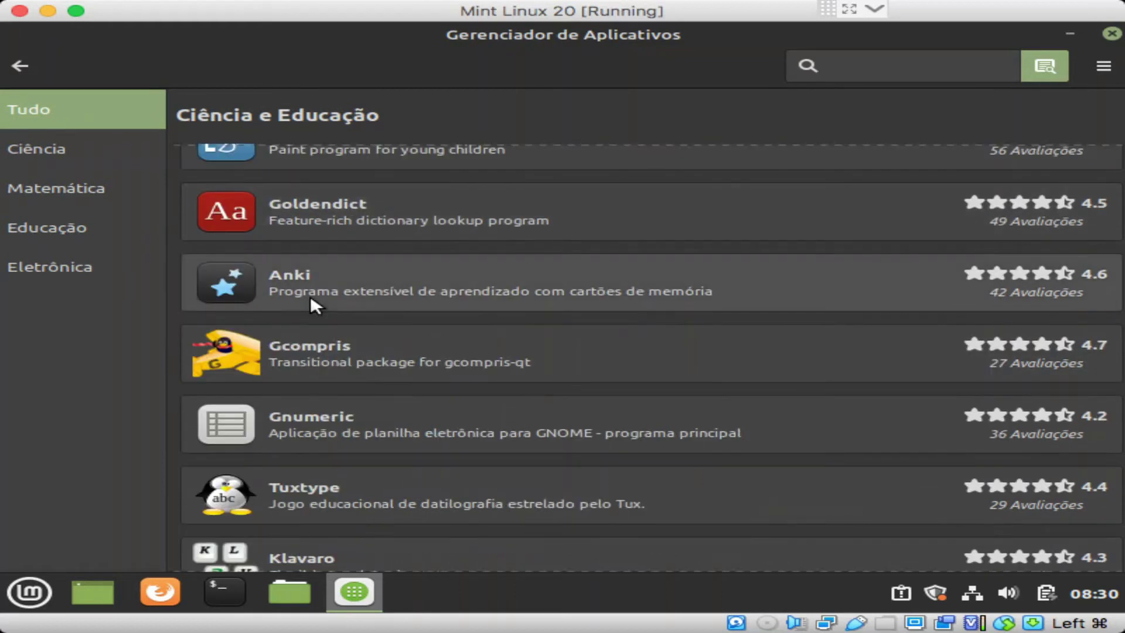
{"action": "scroll", "coordinate": [311, 296], "scroll_direction": "down", "scroll_amount": 3}
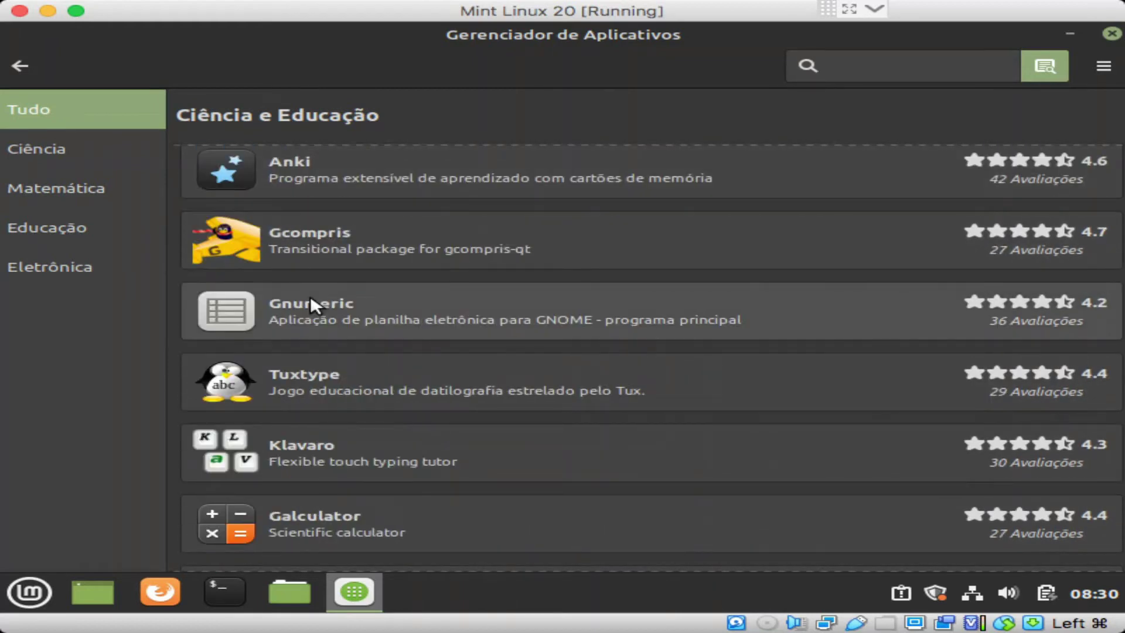
{"action": "scroll", "coordinate": [311, 294], "scroll_direction": "down", "scroll_amount": 9}
{"action": "scroll", "coordinate": [307, 305], "scroll_direction": "up", "scroll_amount": 6}
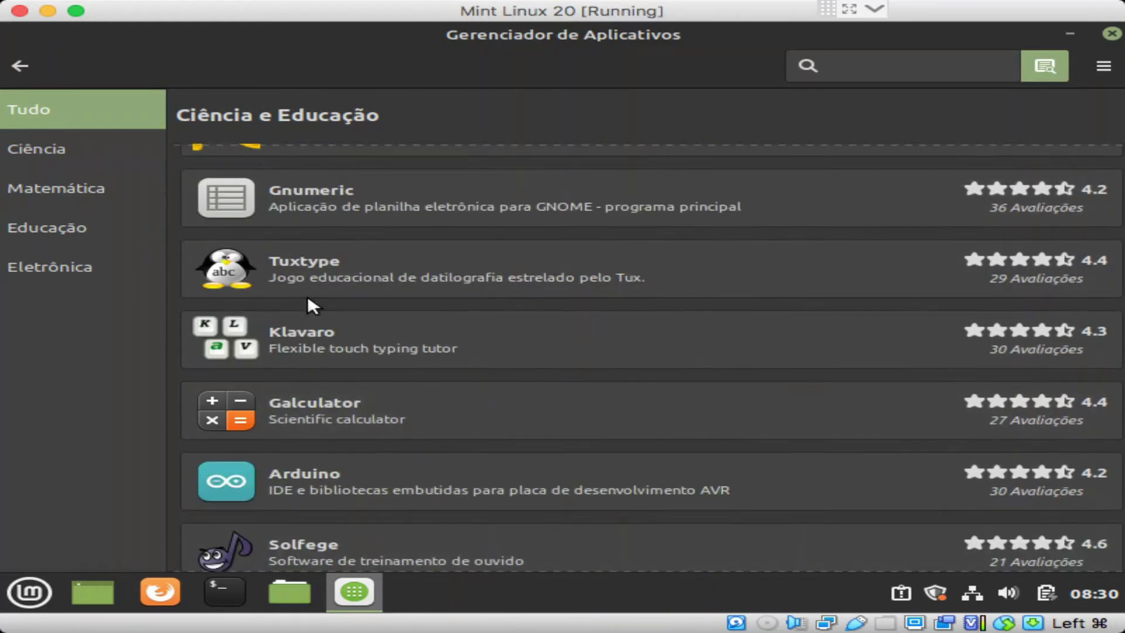
{"action": "scroll", "coordinate": [559, 344], "scroll_direction": "down", "scroll_amount": 6}
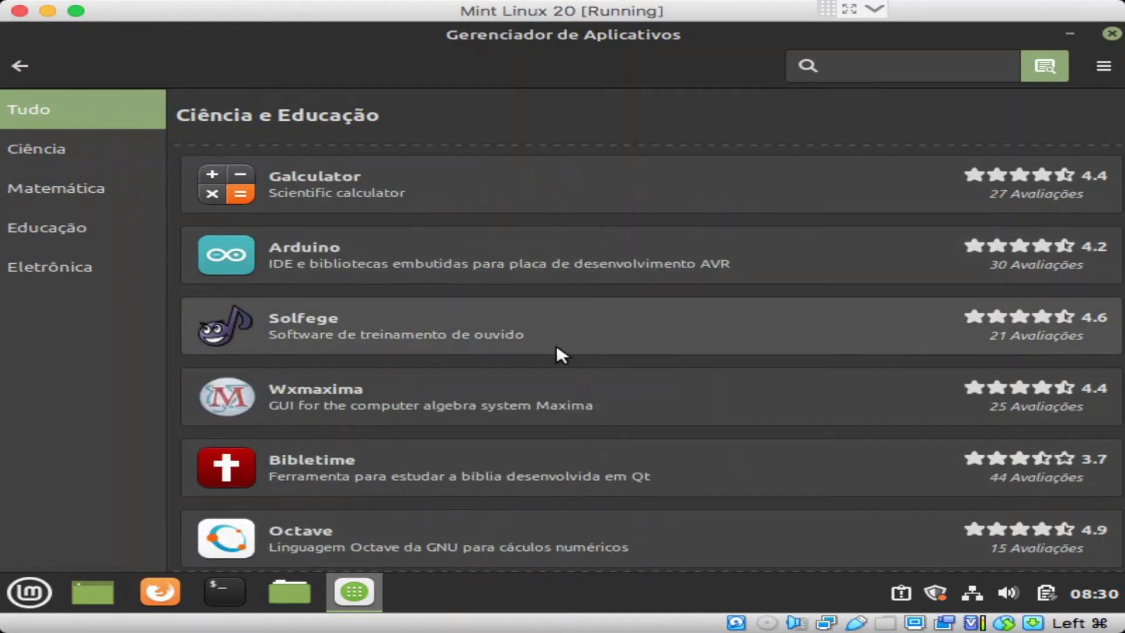
{"action": "scroll", "coordinate": [557, 343], "scroll_direction": "down", "scroll_amount": 6}
{"action": "scroll", "coordinate": [463, 367], "scroll_direction": "down", "scroll_amount": 6}
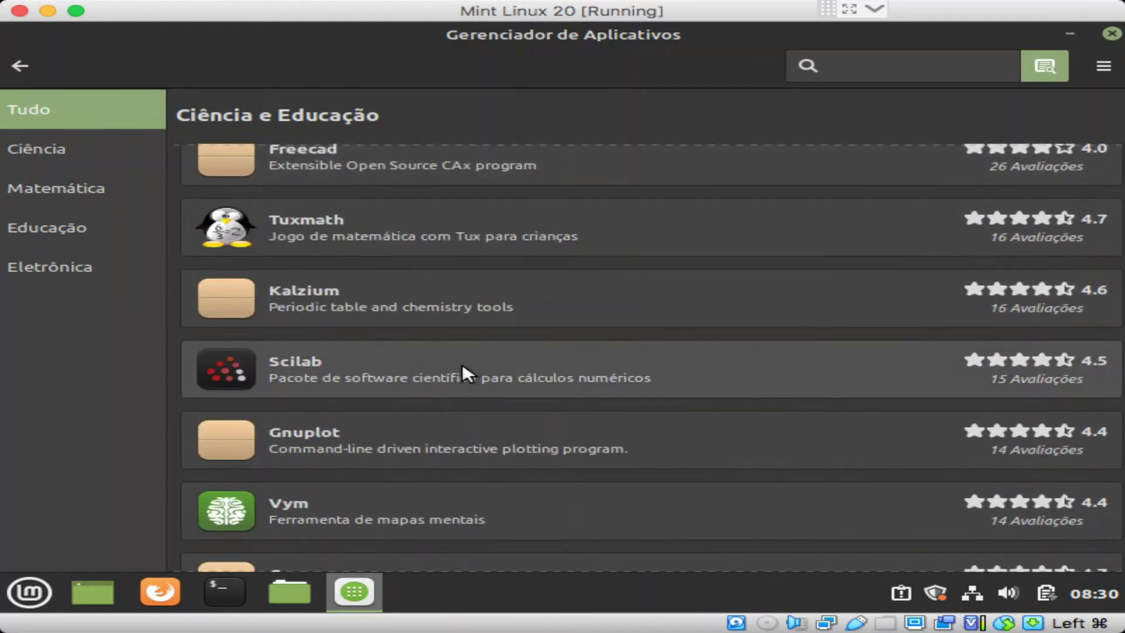
{"action": "left_click", "coordinate": [19, 69]}
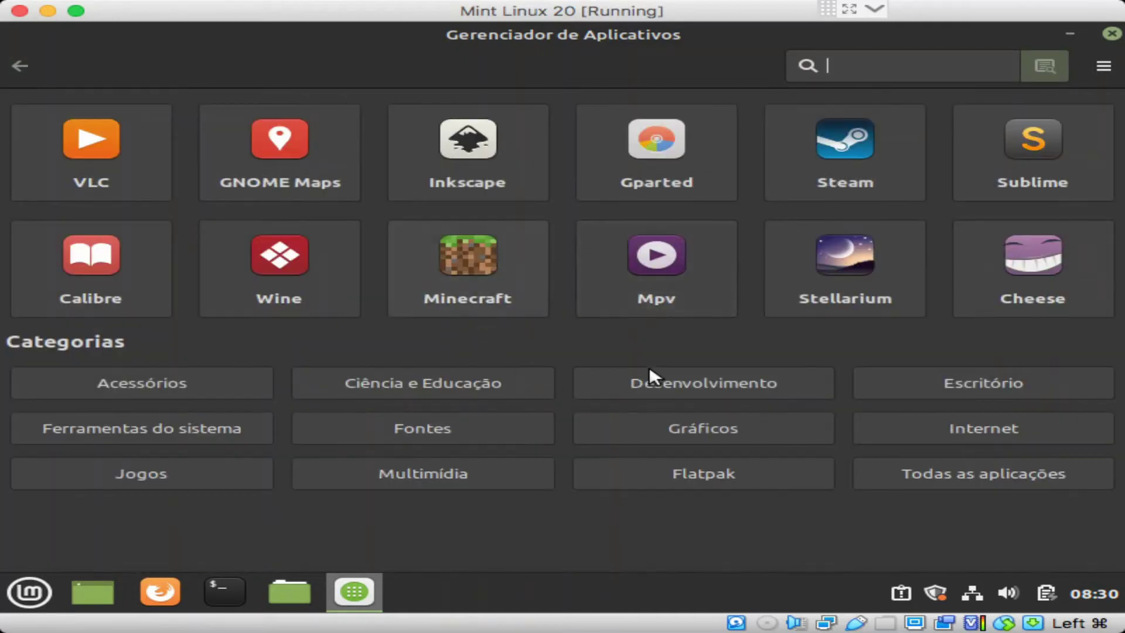
{"action": "left_click", "coordinate": [670, 374]}
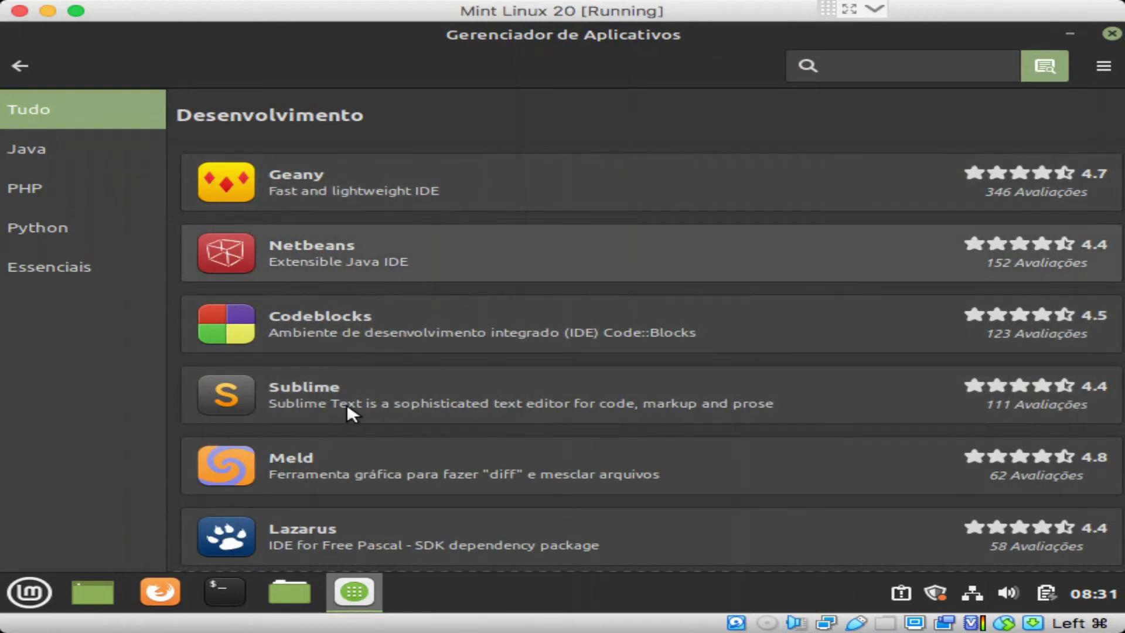
{"action": "key", "text": "Tab"}
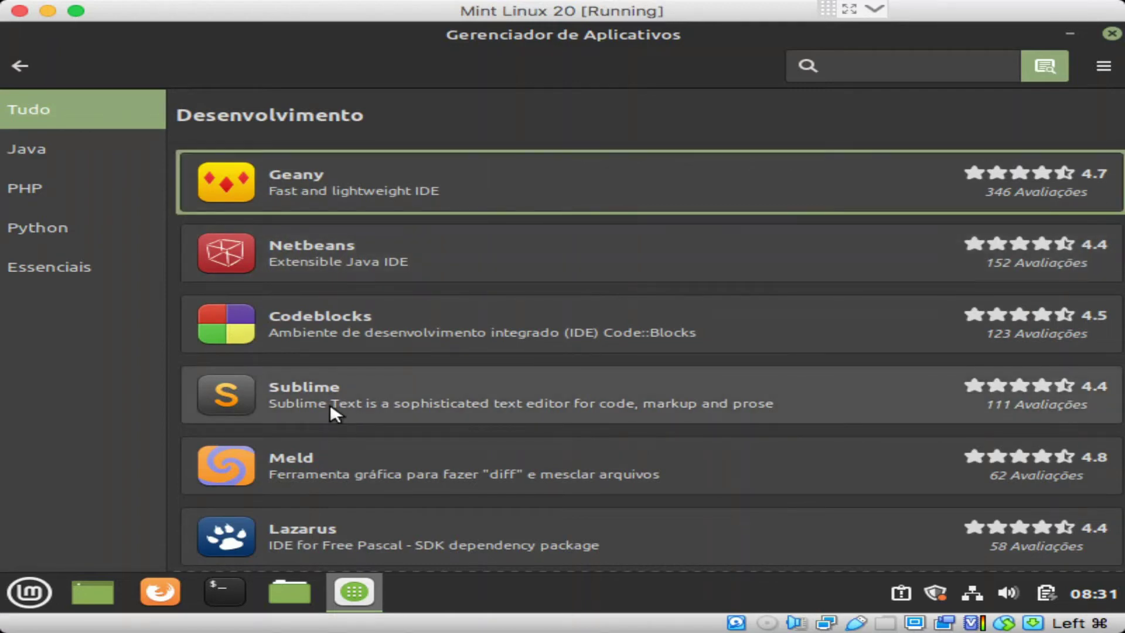
{"action": "scroll", "coordinate": [329, 403], "scroll_direction": "down", "scroll_amount": 2}
{"action": "scroll", "coordinate": [376, 486], "scroll_direction": "down", "scroll_amount": 4}
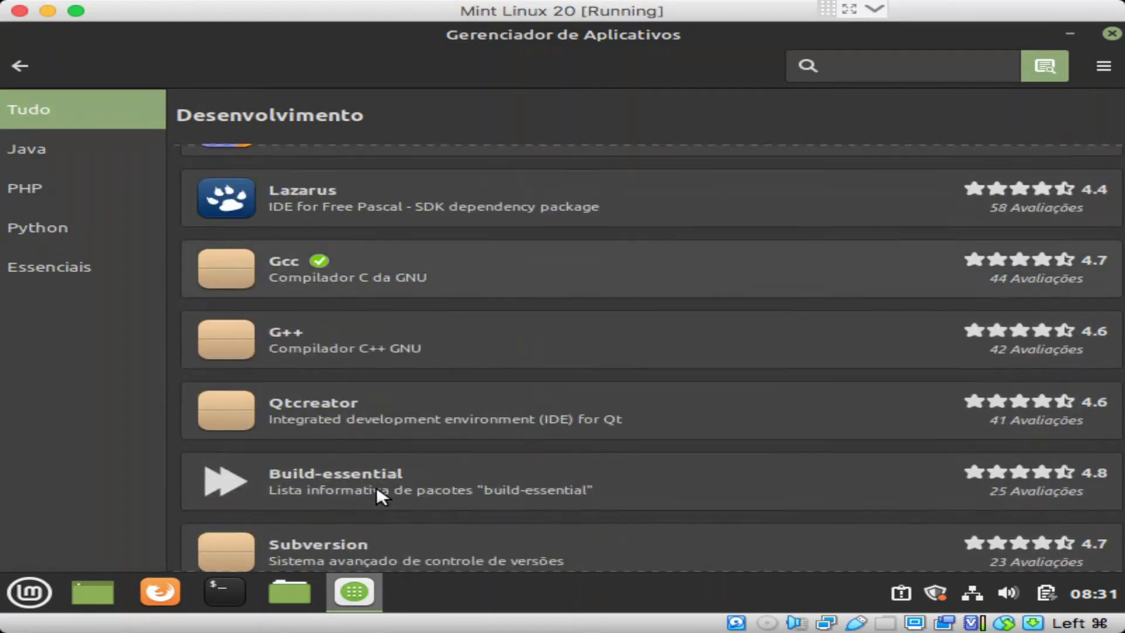
{"action": "scroll", "coordinate": [372, 384], "scroll_direction": "down", "scroll_amount": 8}
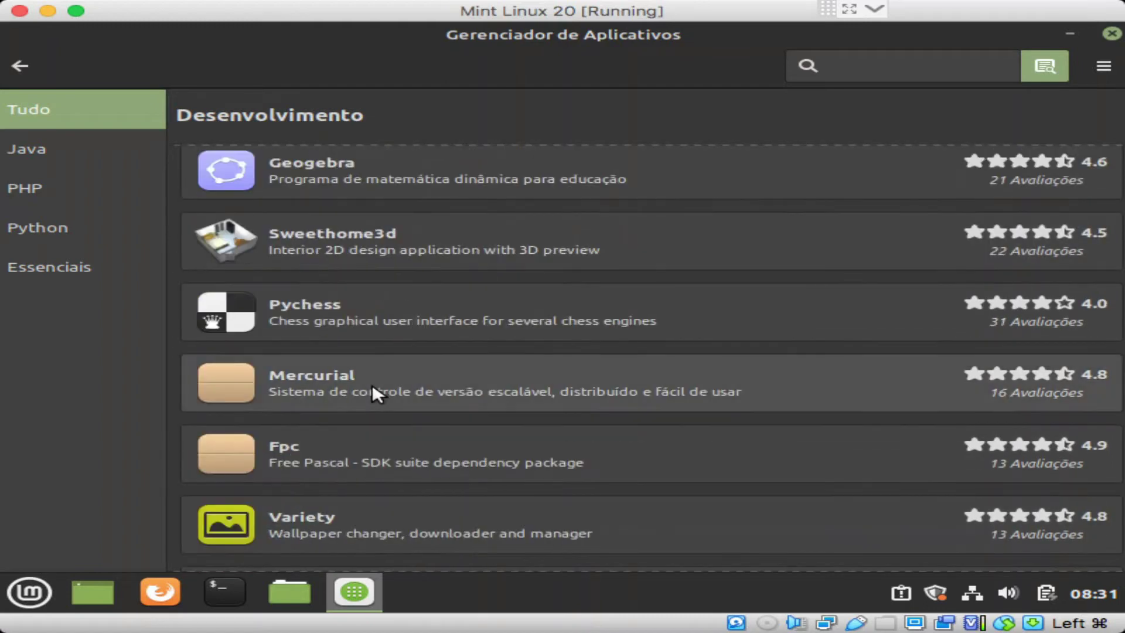
{"action": "scroll", "coordinate": [372, 385], "scroll_direction": "down", "scroll_amount": 6}
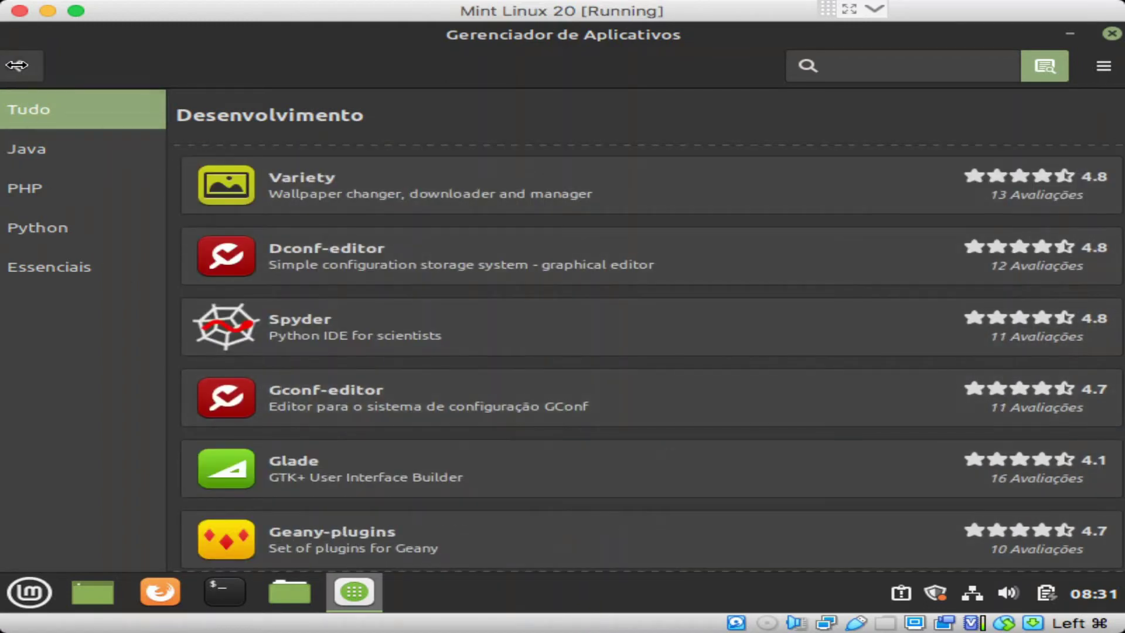
{"action": "left_click", "coordinate": [19, 66]}
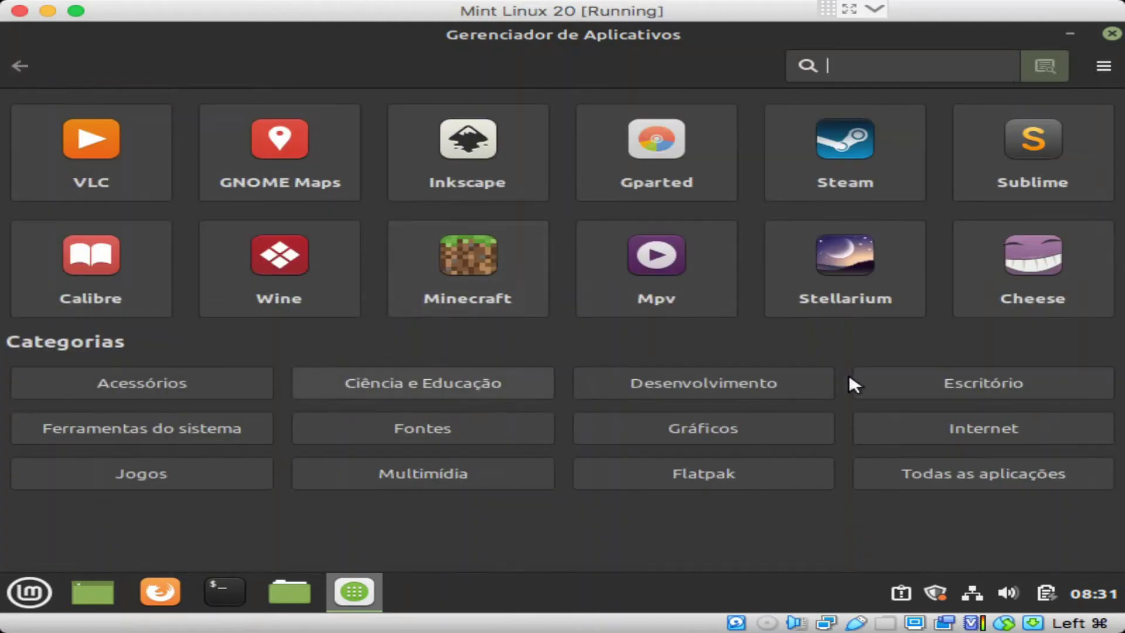
{"action": "left_click", "coordinate": [937, 396]}
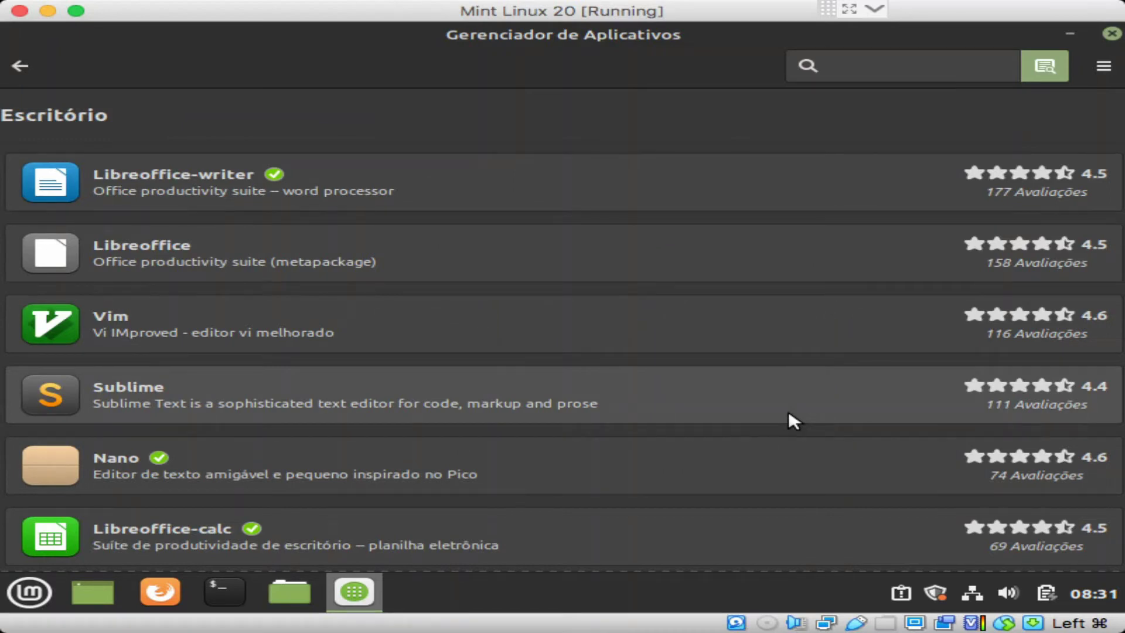
{"action": "key", "text": "Tab"}
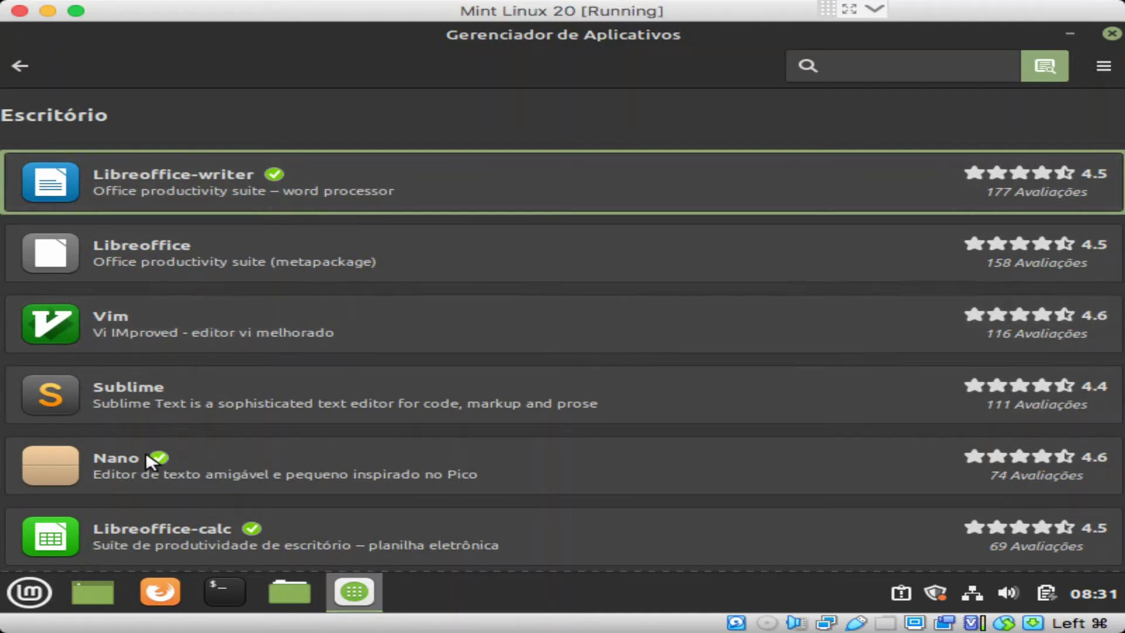
{"action": "scroll", "coordinate": [146, 452], "scroll_direction": "down", "scroll_amount": 3}
{"action": "scroll", "coordinate": [145, 452], "scroll_direction": "down", "scroll_amount": 2}
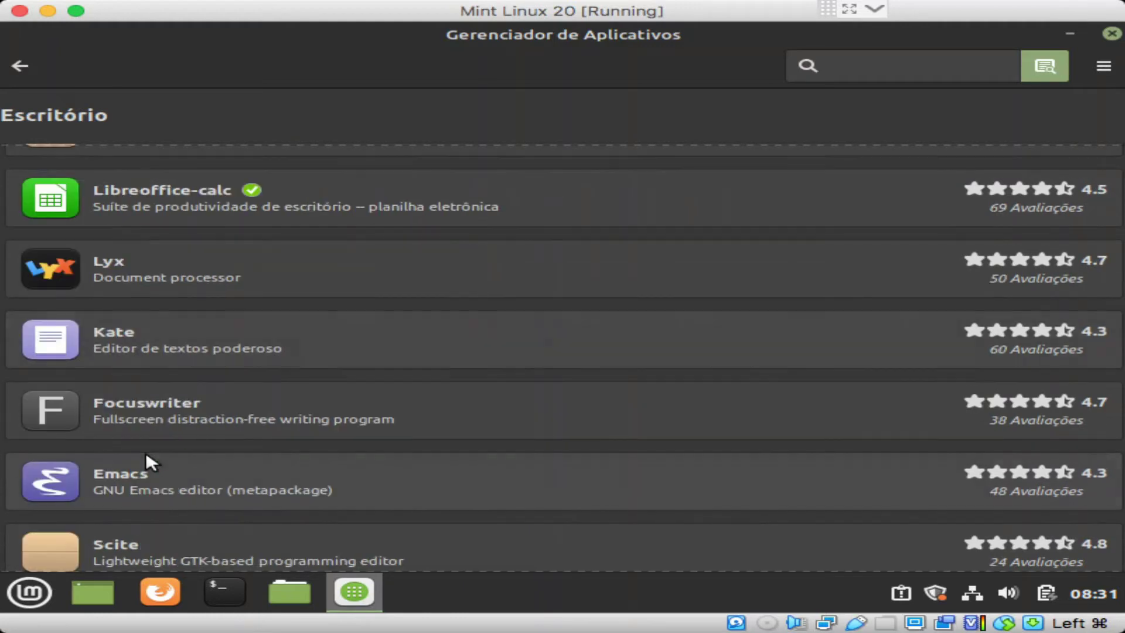
{"action": "scroll", "coordinate": [153, 389], "scroll_direction": "down", "scroll_amount": 3}
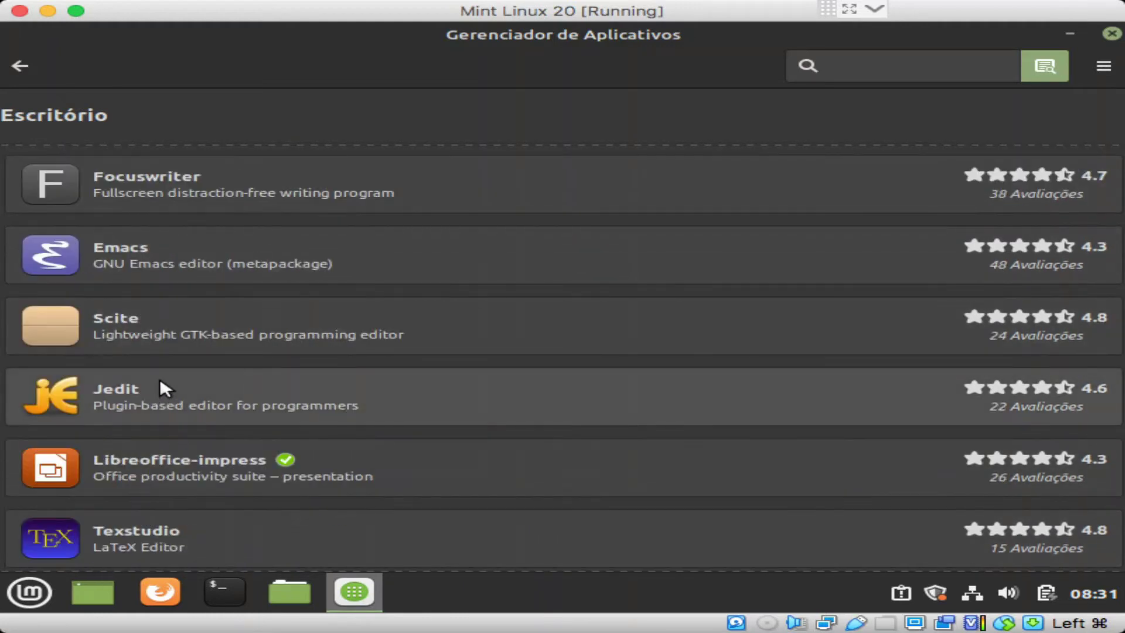
{"action": "left_click", "coordinate": [27, 65]}
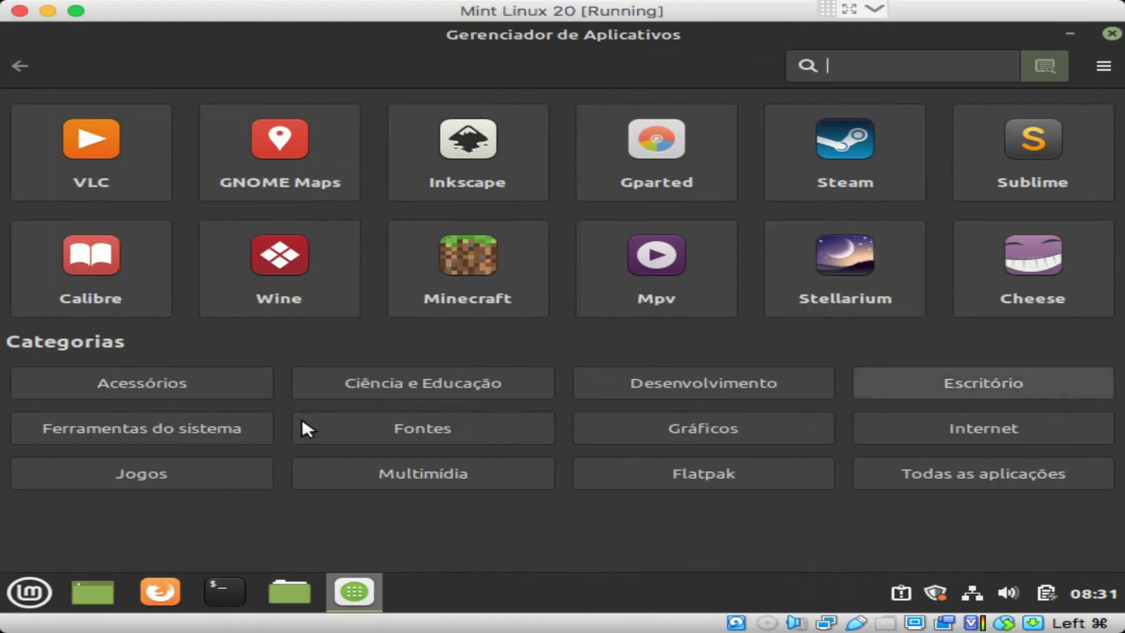
Step: Show the Ferramentas do sistema apps: Wine, Bleachbit, Guake, Synaptic, Mintmenu and Gedit
{"action": "left_click", "coordinate": [193, 420]}
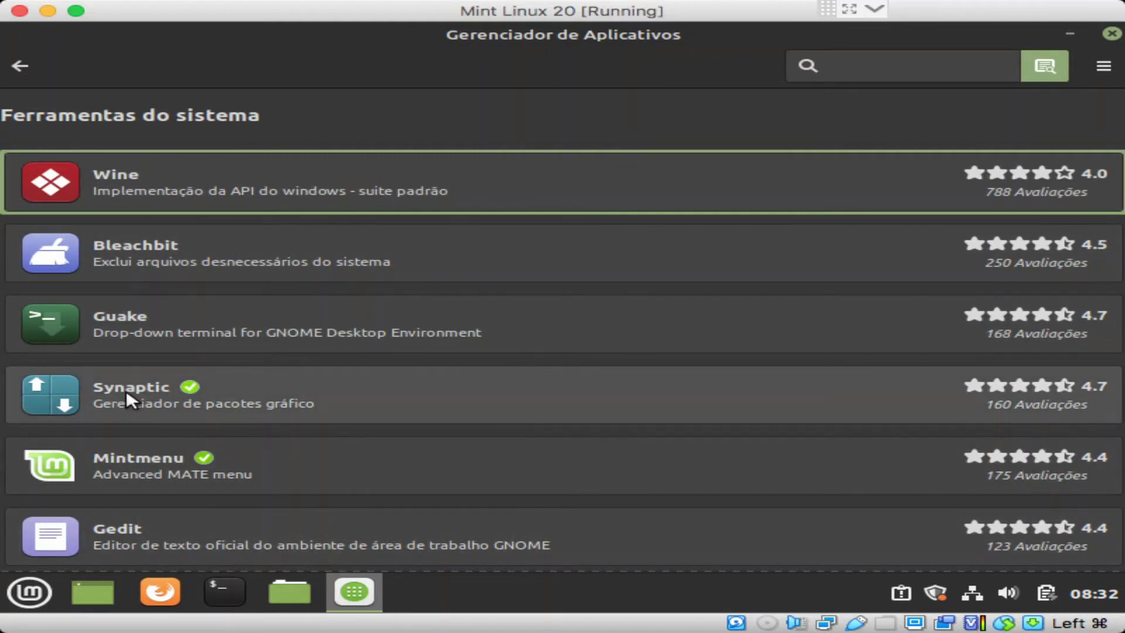
{"action": "left_click", "coordinate": [1093, 64]}
{"action": "left_click", "coordinate": [593, 205]}
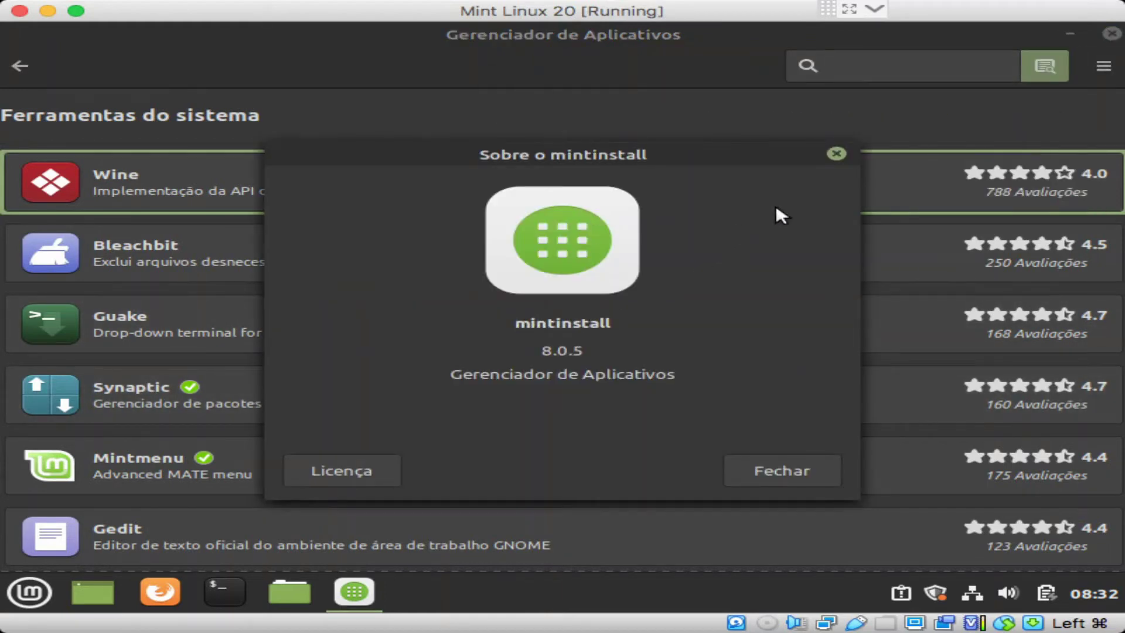
{"action": "left_click", "coordinate": [837, 154]}
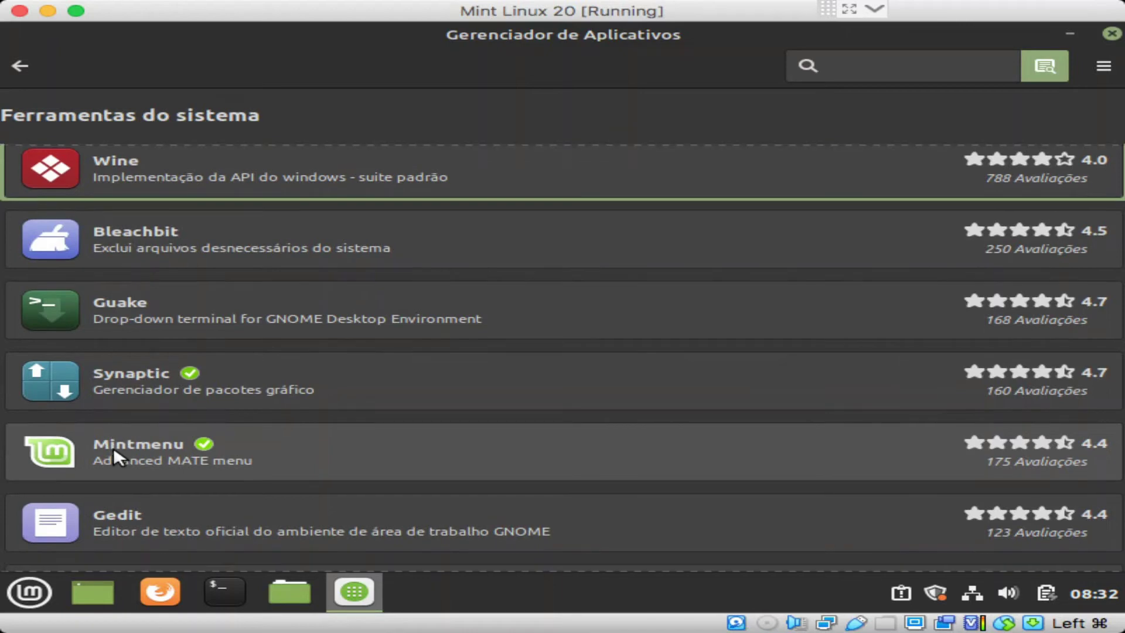
{"action": "scroll", "coordinate": [223, 317], "scroll_direction": "down", "scroll_amount": 5}
{"action": "scroll", "coordinate": [224, 318], "scroll_direction": "down", "scroll_amount": 2}
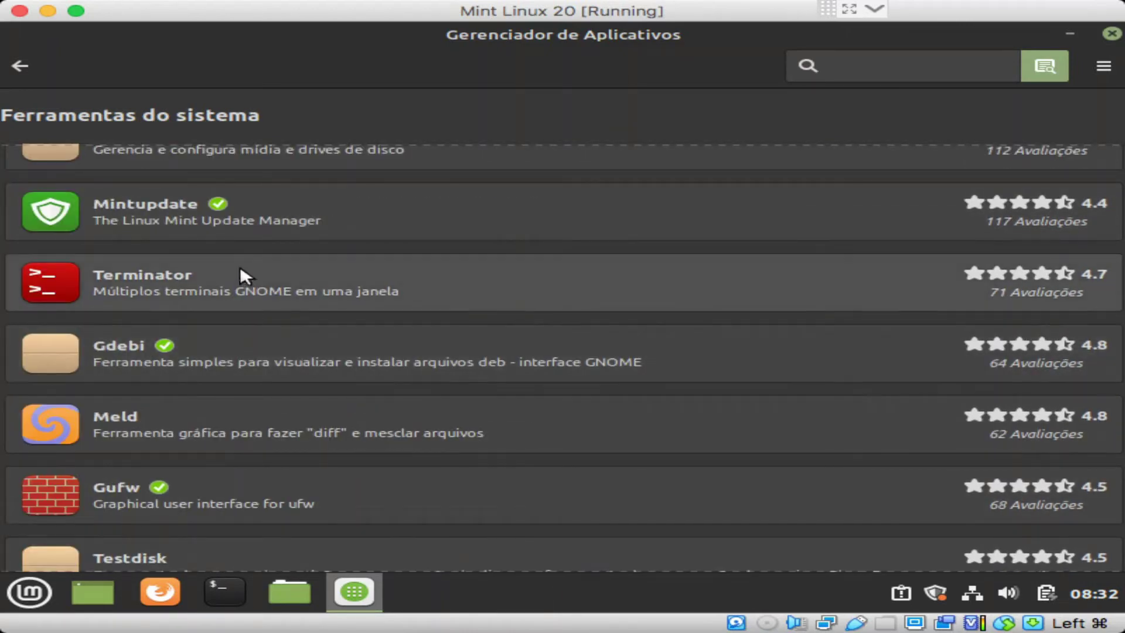
Step: View the Fontes category packages like Fonts-roboto, then return to the store home page
{"action": "left_click", "coordinate": [24, 65]}
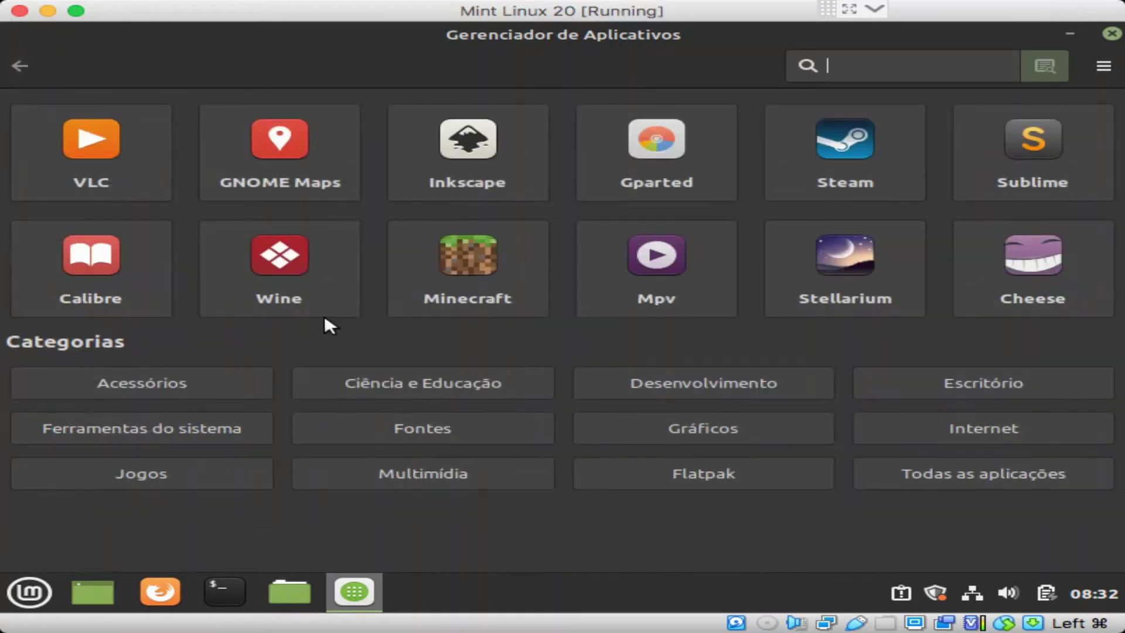
{"action": "left_click", "coordinate": [403, 425]}
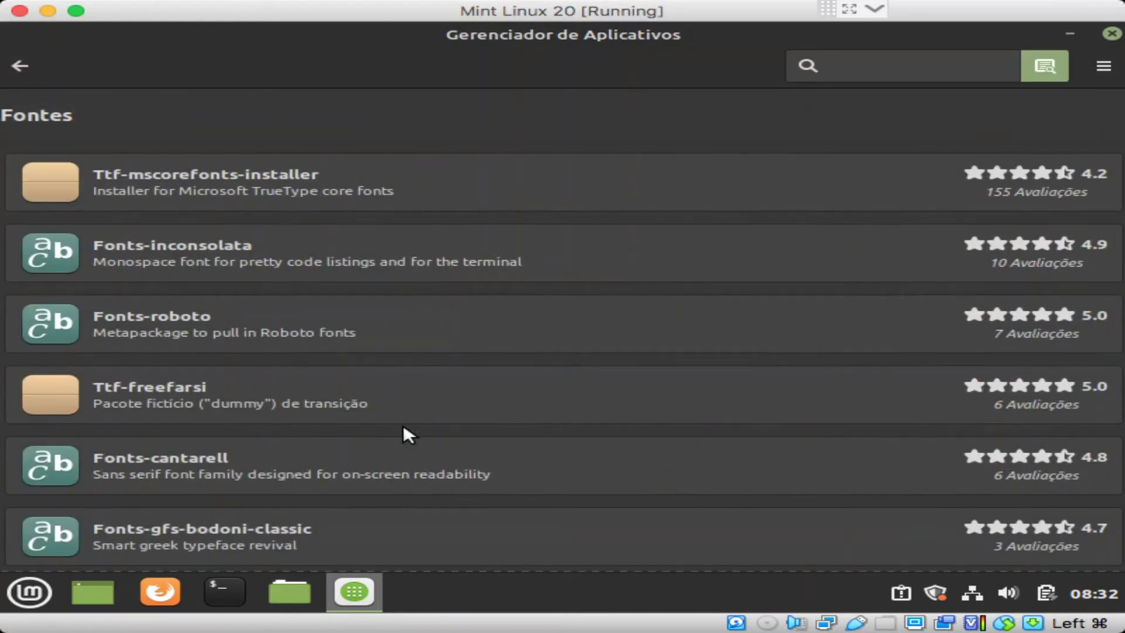
{"action": "left_click", "coordinate": [21, 64]}
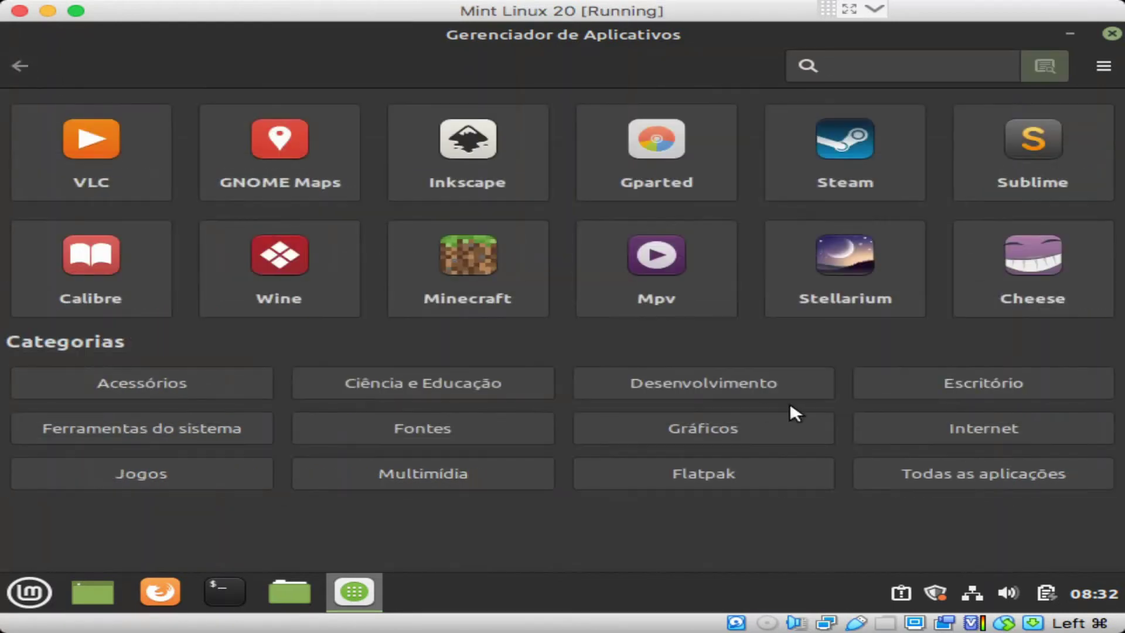
{"action": "left_click", "coordinate": [725, 417]}
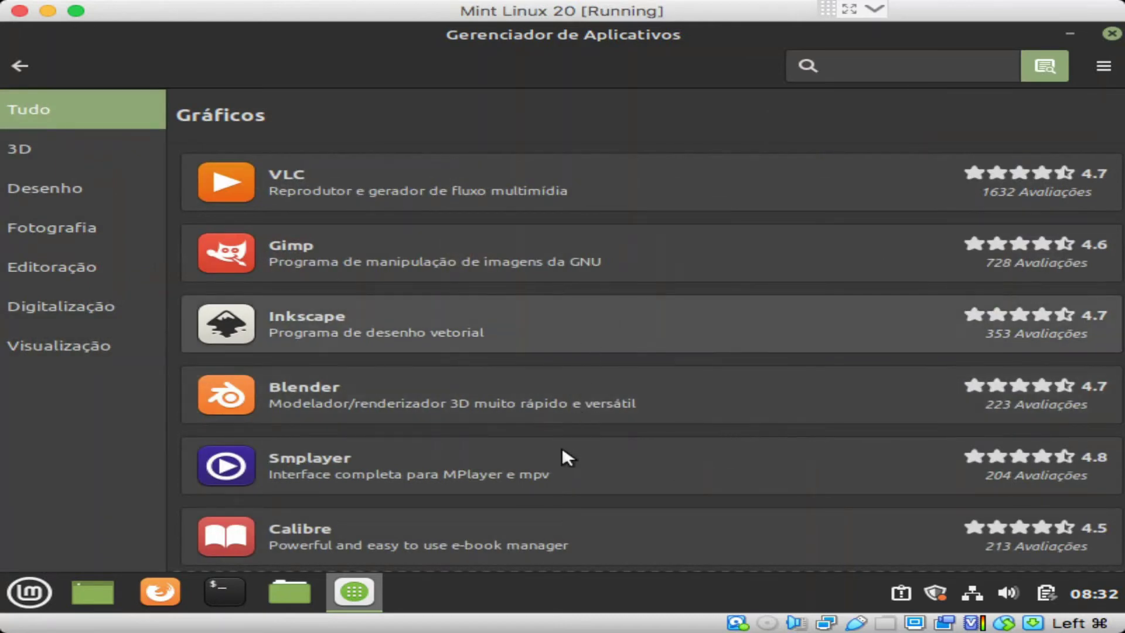
{"action": "scroll", "coordinate": [562, 451], "scroll_direction": "down", "scroll_amount": 3}
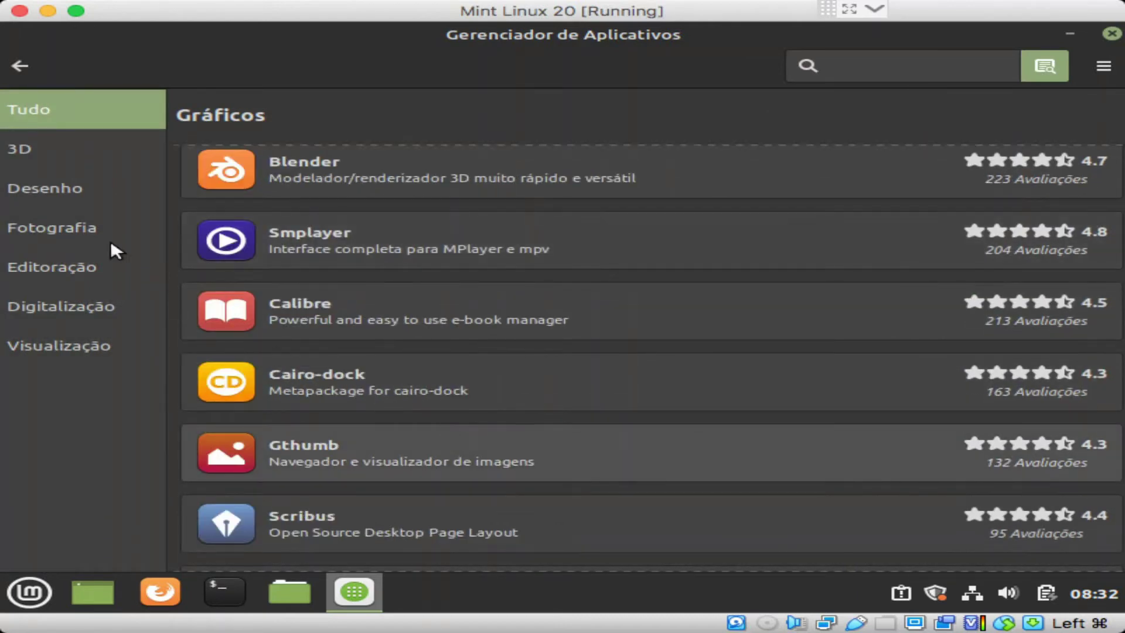
{"action": "left_click", "coordinate": [80, 146]}
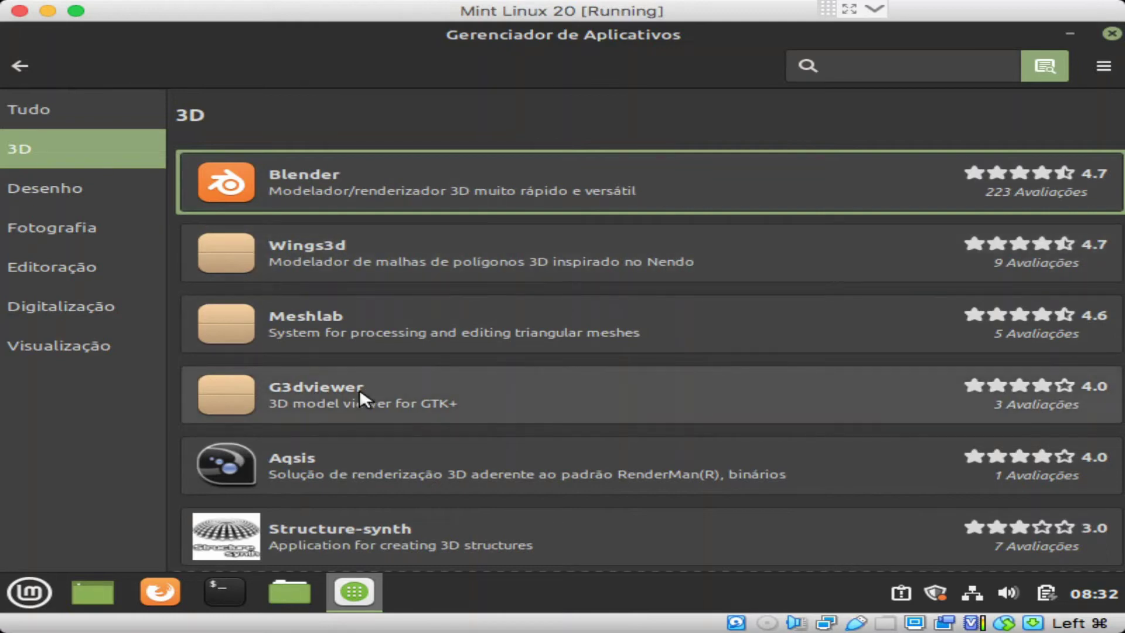
{"action": "left_click", "coordinate": [18, 67]}
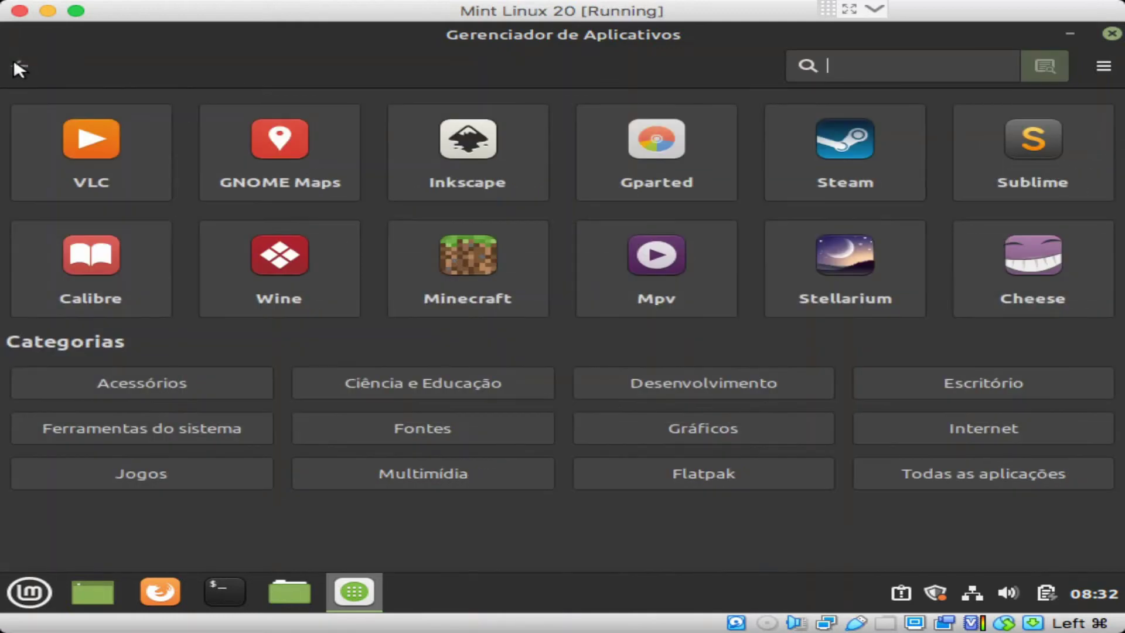
{"action": "left_click", "coordinate": [769, 431]}
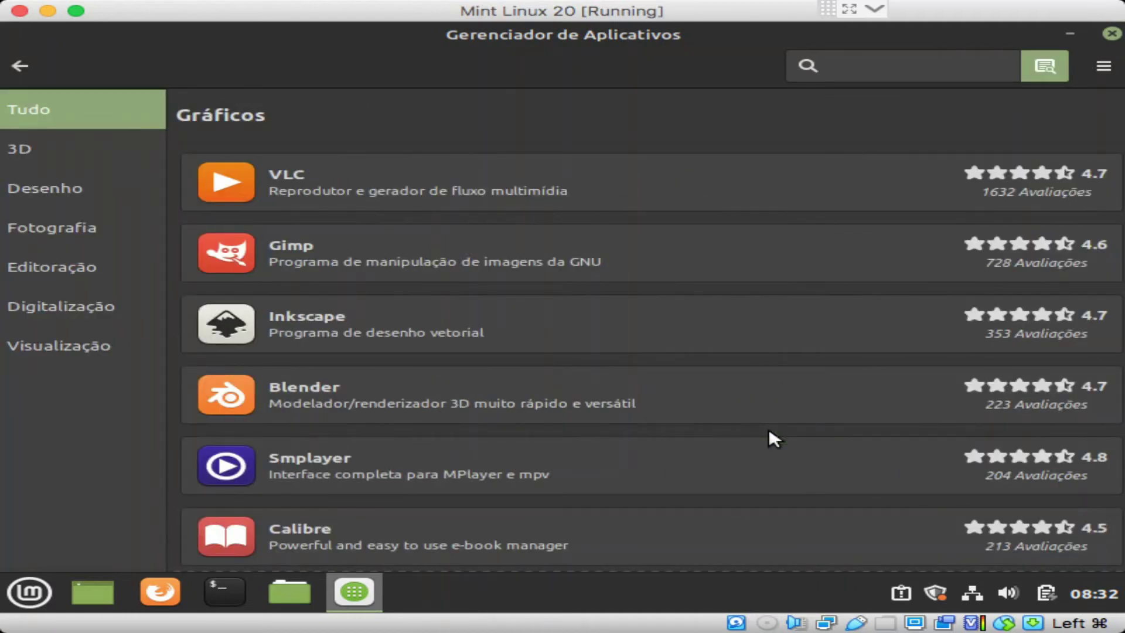
{"action": "left_click", "coordinate": [21, 64]}
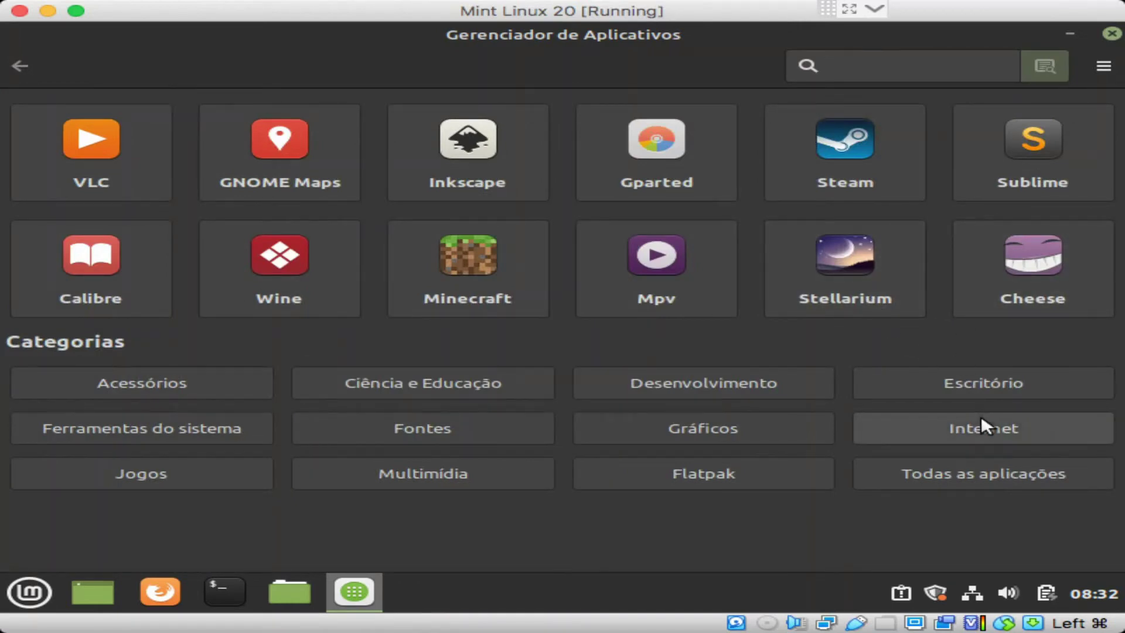
Step: Check the Internet category, then open the Jogos games list with Wine at top
{"action": "left_click", "coordinate": [981, 415]}
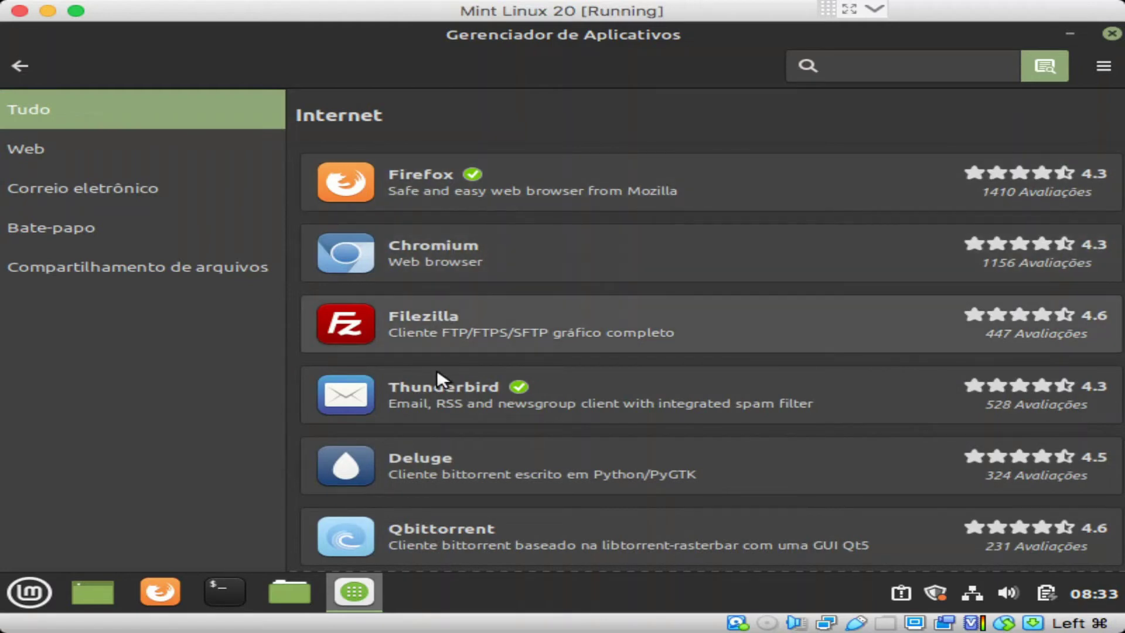
{"action": "left_click", "coordinate": [20, 66]}
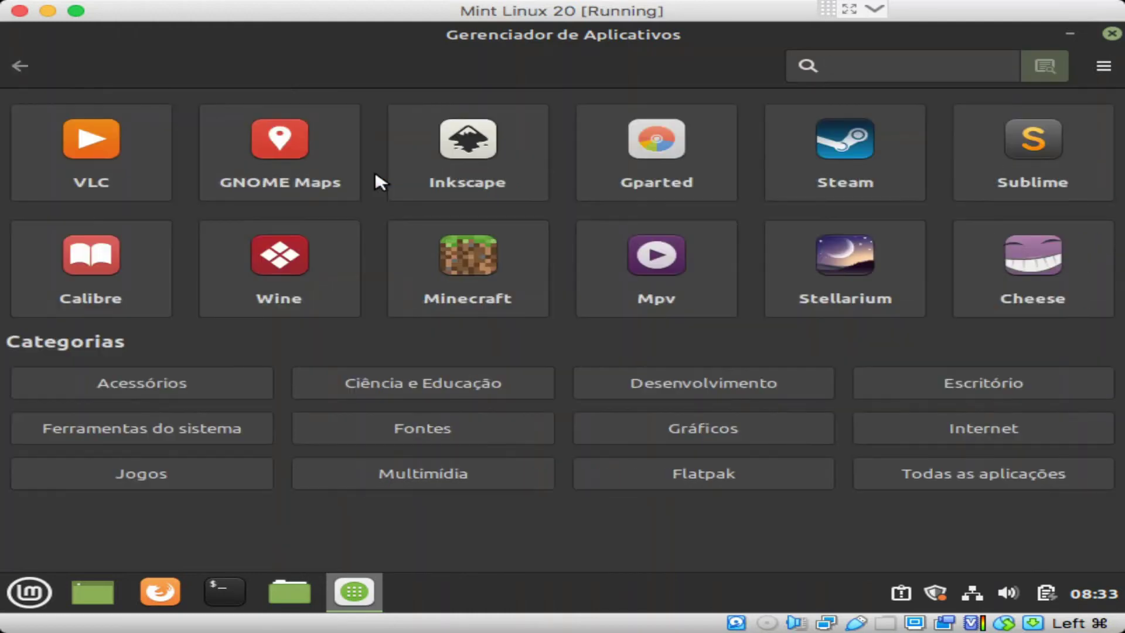
{"action": "left_click", "coordinate": [184, 470]}
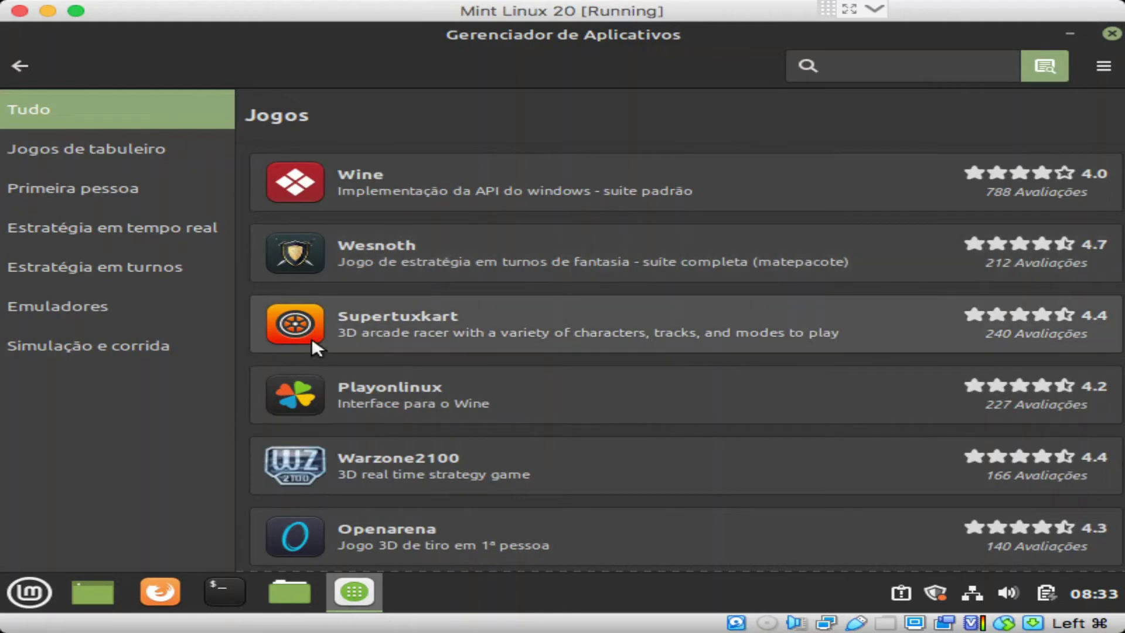
{"action": "key", "text": "Tab"}
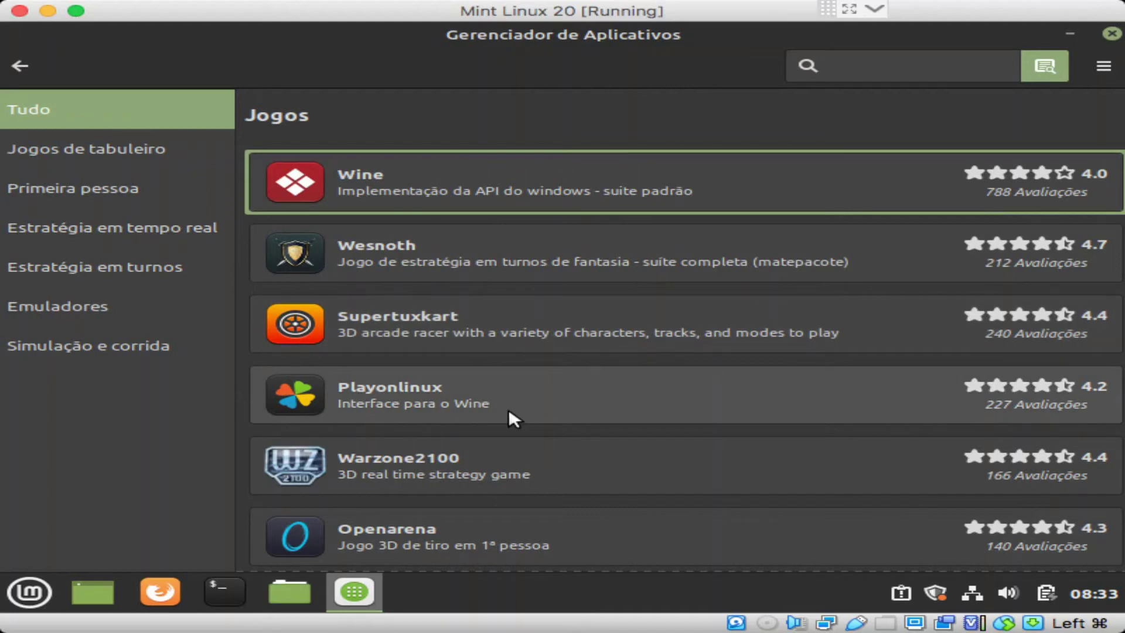
Step: Scroll through Jogos titles like Wesnoth, Supertuxkart and Steam, then return to the home page
{"action": "scroll", "coordinate": [492, 408], "scroll_direction": "down", "scroll_amount": 3}
{"action": "scroll", "coordinate": [491, 405], "scroll_direction": "down", "scroll_amount": 5}
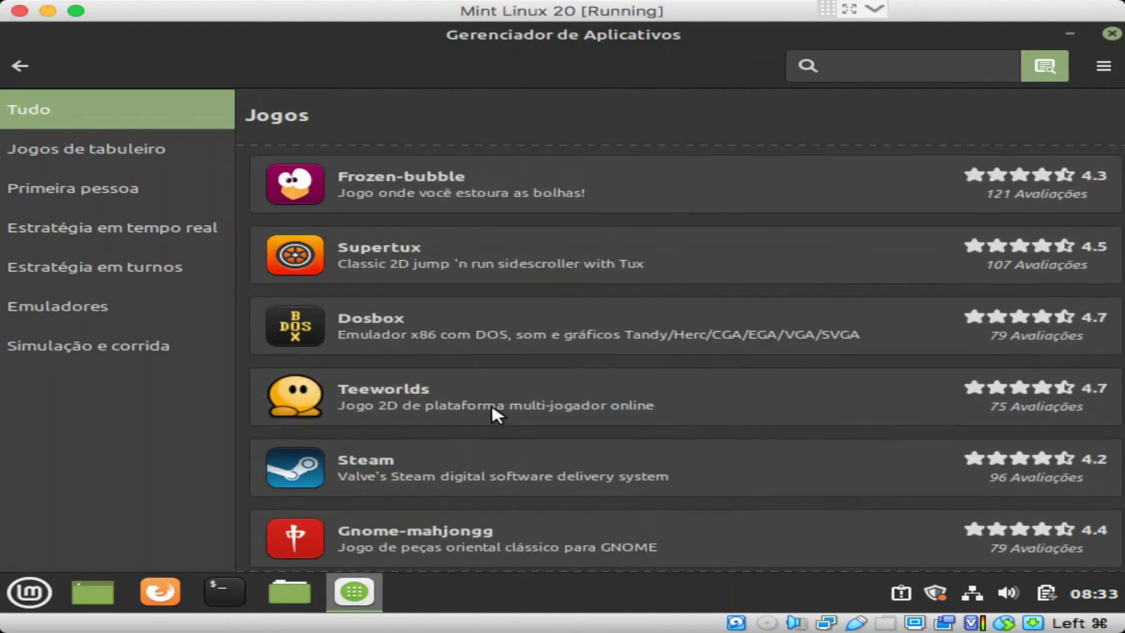
{"action": "scroll", "coordinate": [325, 357], "scroll_direction": "down", "scroll_amount": 2}
{"action": "scroll", "coordinate": [325, 356], "scroll_direction": "down", "scroll_amount": 3}
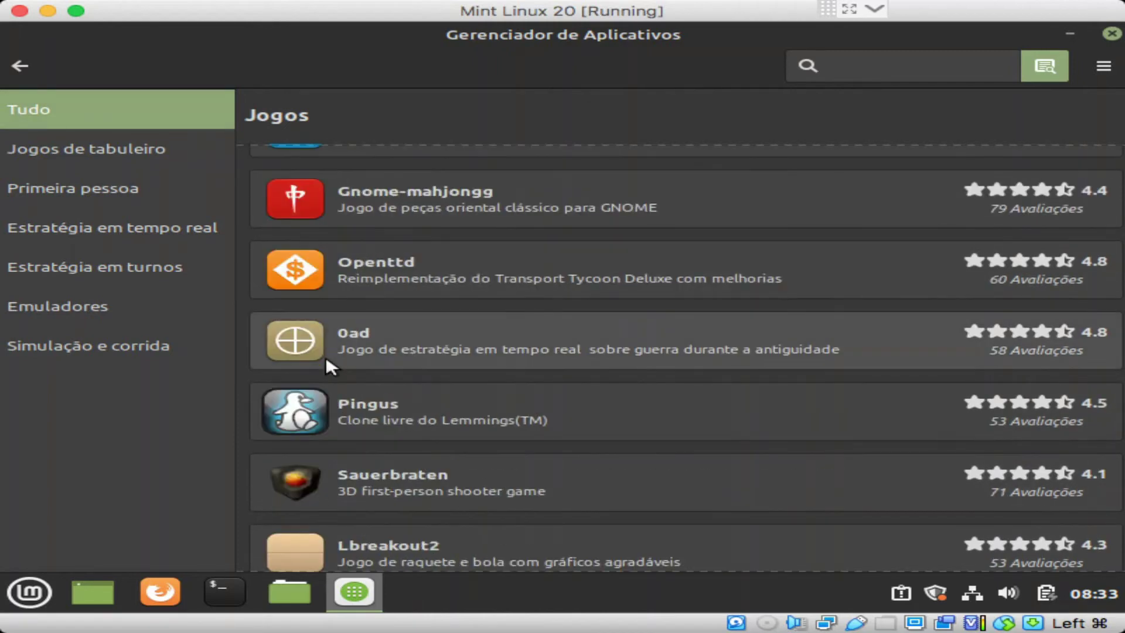
{"action": "scroll", "coordinate": [325, 357], "scroll_direction": "down", "scroll_amount": 2}
{"action": "scroll", "coordinate": [326, 356], "scroll_direction": "down", "scroll_amount": 5}
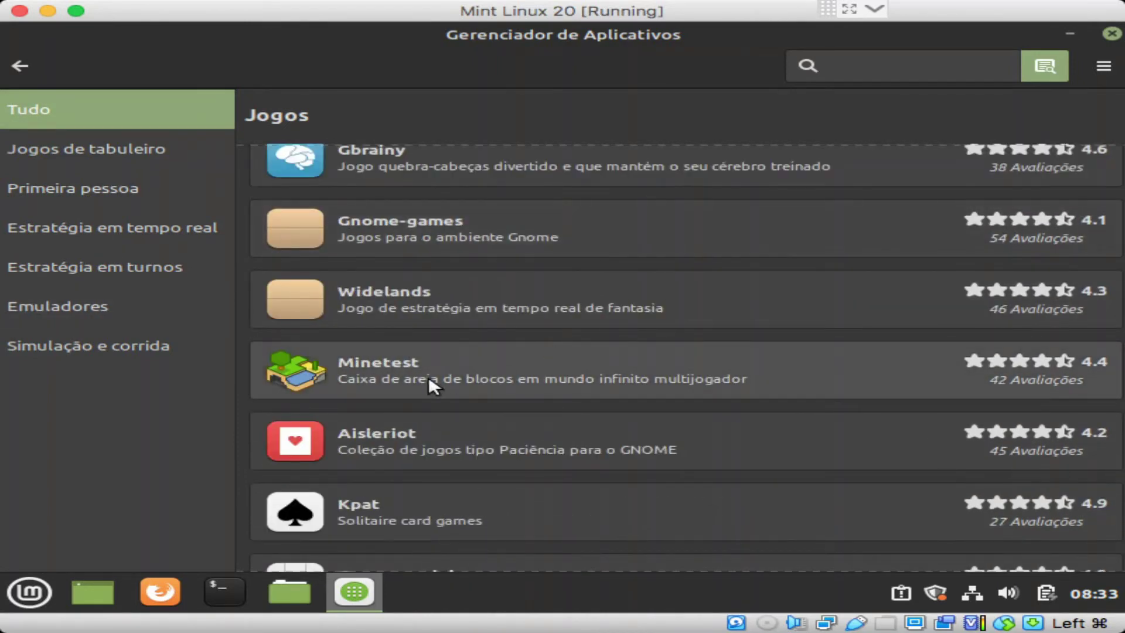
{"action": "scroll", "coordinate": [429, 381], "scroll_direction": "down", "scroll_amount": 5}
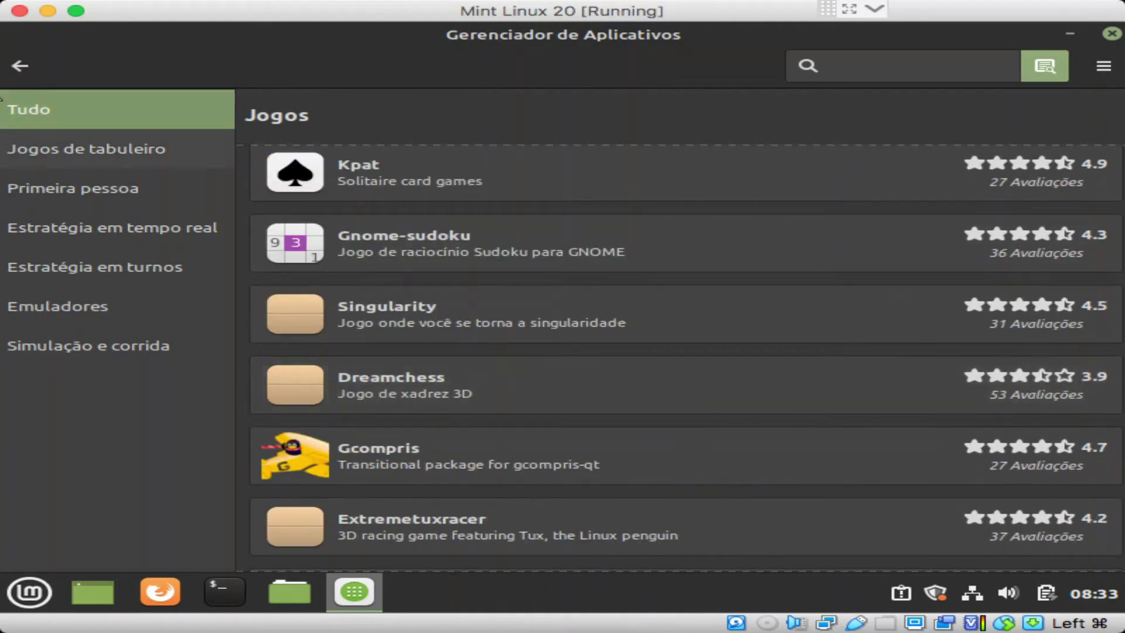
{"action": "left_click", "coordinate": [30, 68]}
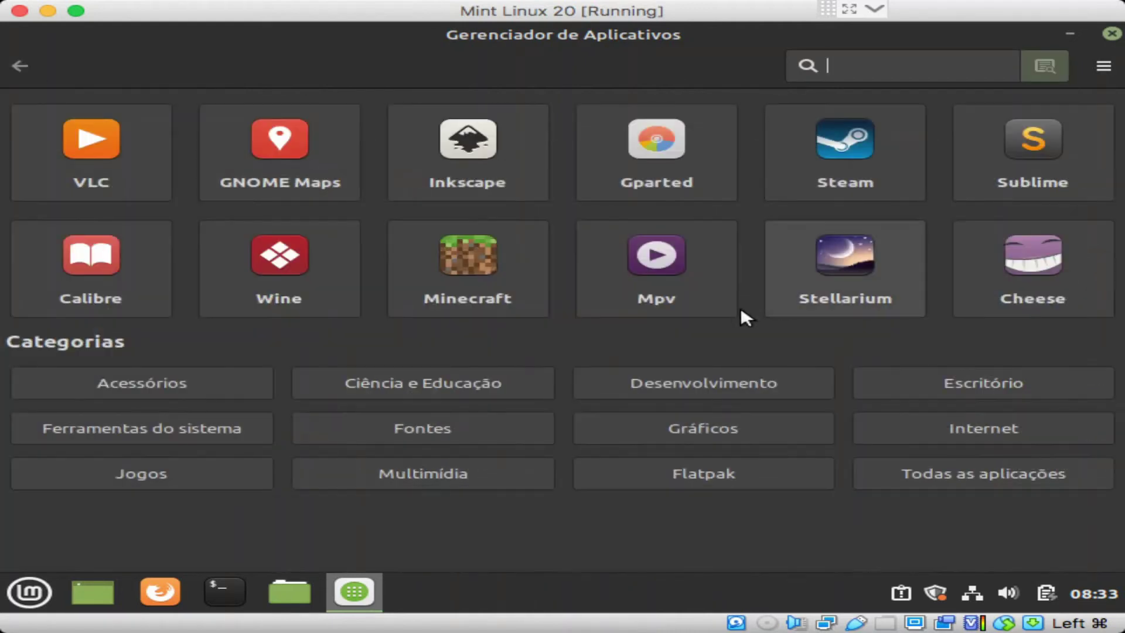
{"action": "left_click", "coordinate": [487, 470]}
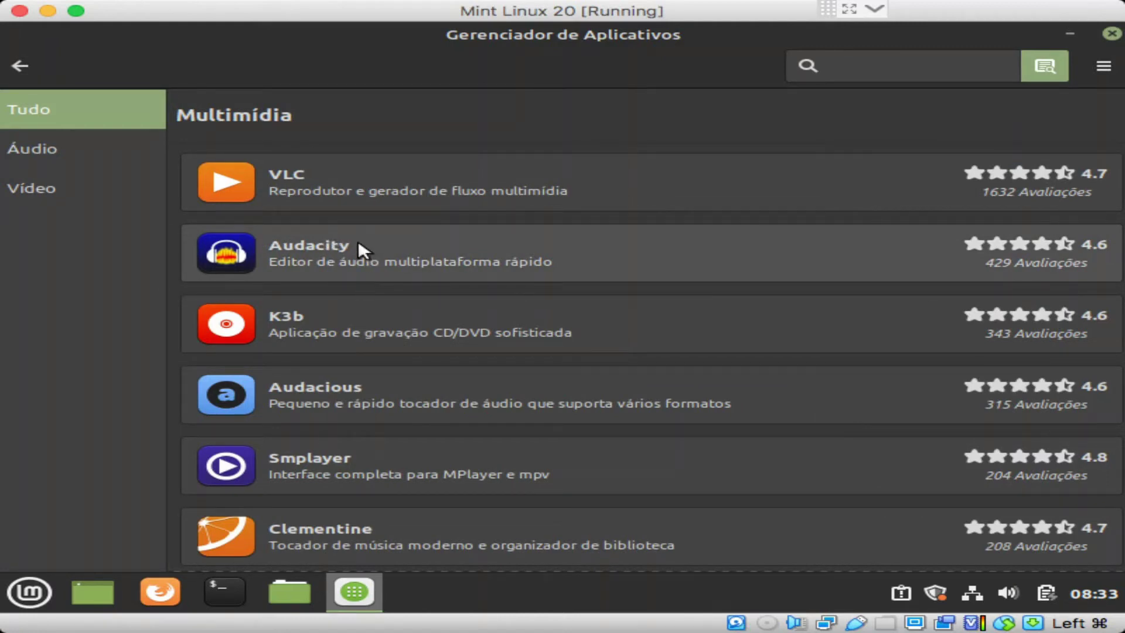
{"action": "key", "text": "Tab"}
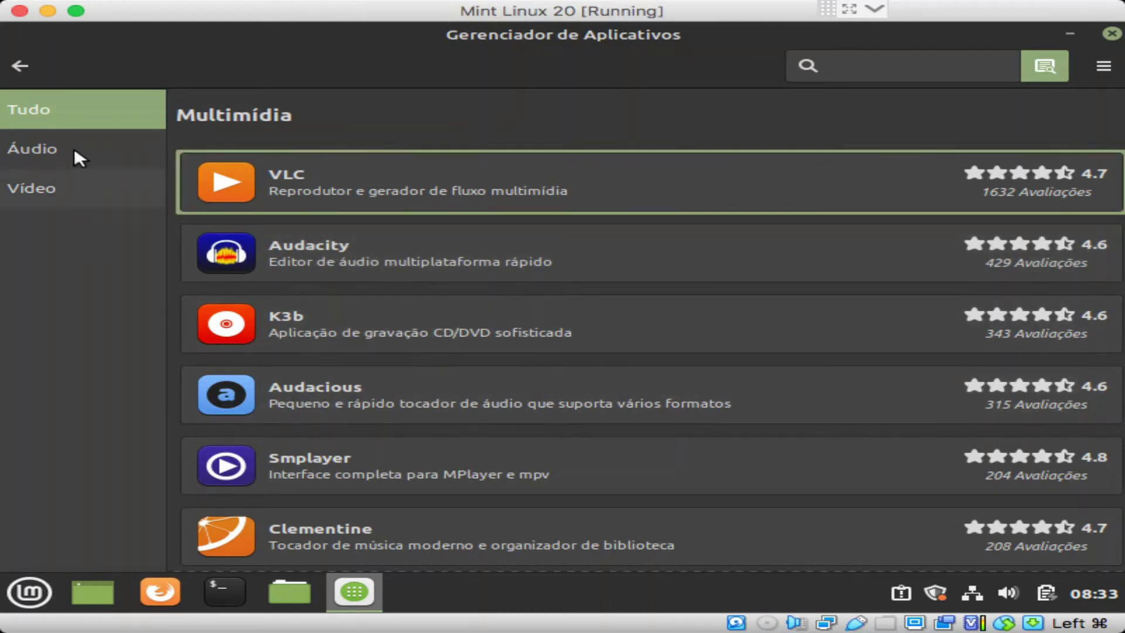
{"action": "left_click", "coordinate": [75, 150]}
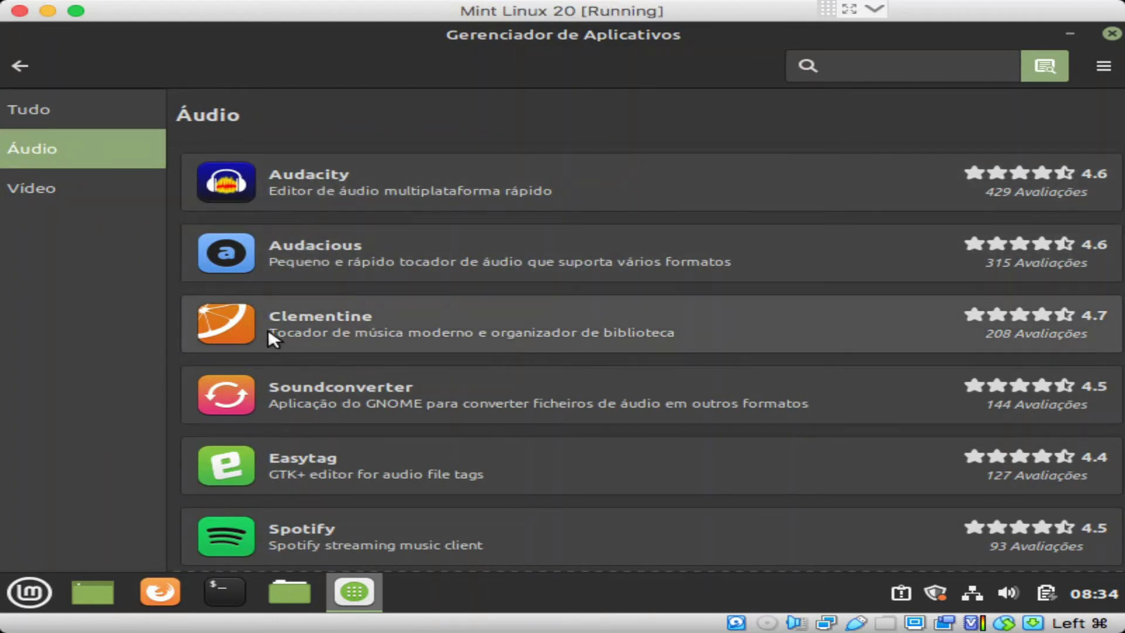
{"action": "scroll", "coordinate": [290, 326], "scroll_direction": "down", "scroll_amount": 5}
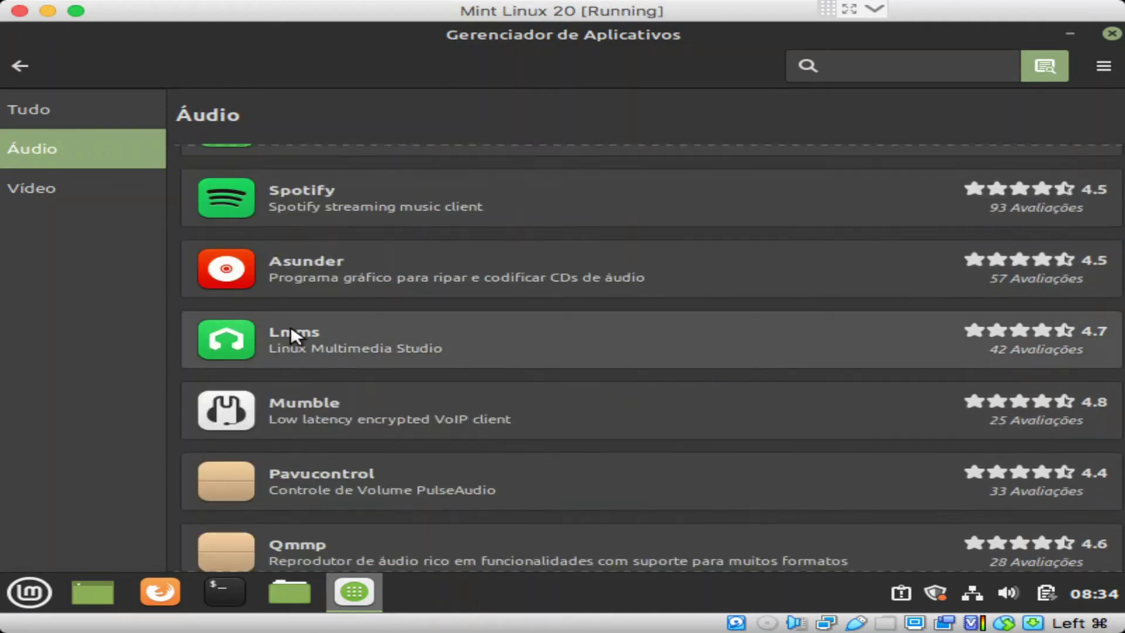
{"action": "scroll", "coordinate": [290, 325], "scroll_direction": "down", "scroll_amount": 5}
{"action": "scroll", "coordinate": [291, 326], "scroll_direction": "up", "scroll_amount": 10}
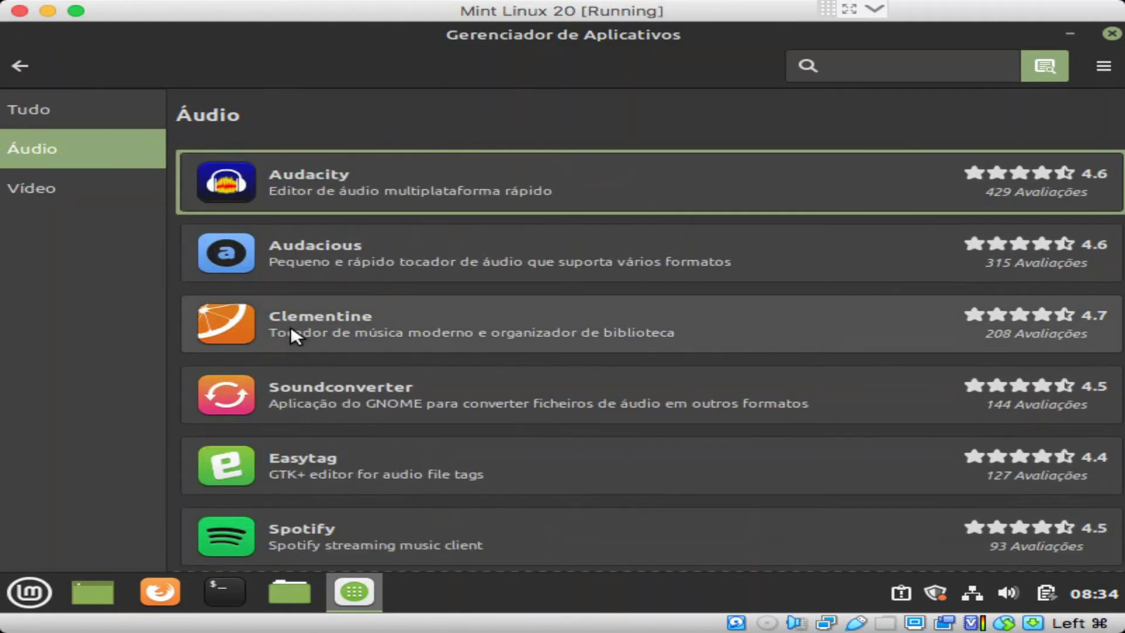
{"action": "scroll", "coordinate": [433, 403], "scroll_direction": "down", "scroll_amount": 2}
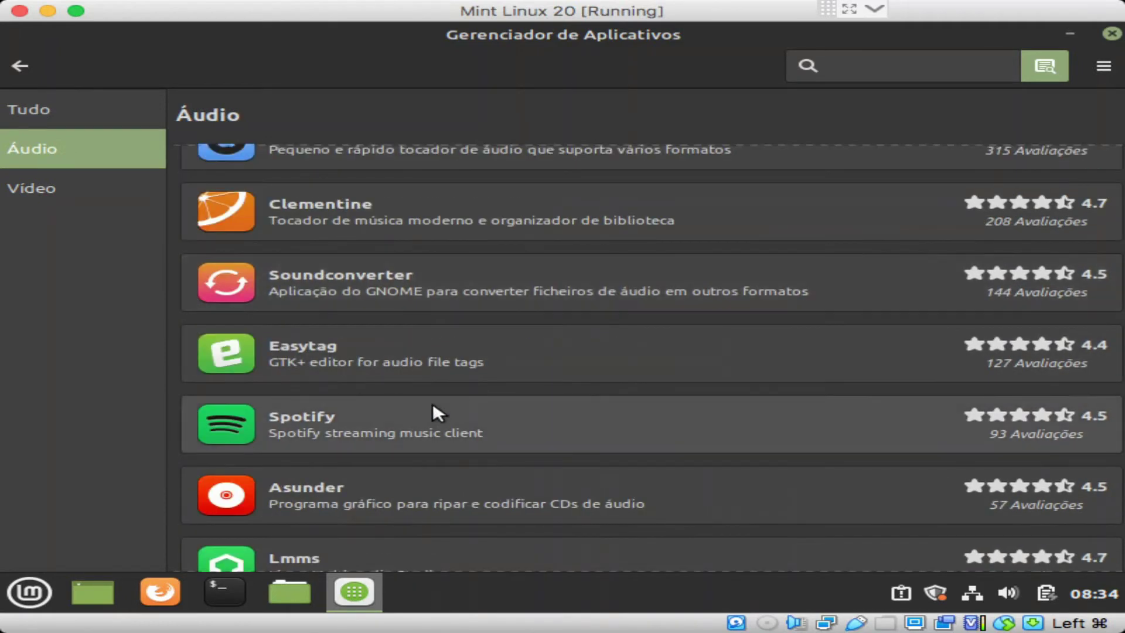
{"action": "scroll", "coordinate": [433, 403], "scroll_direction": "down", "scroll_amount": 5}
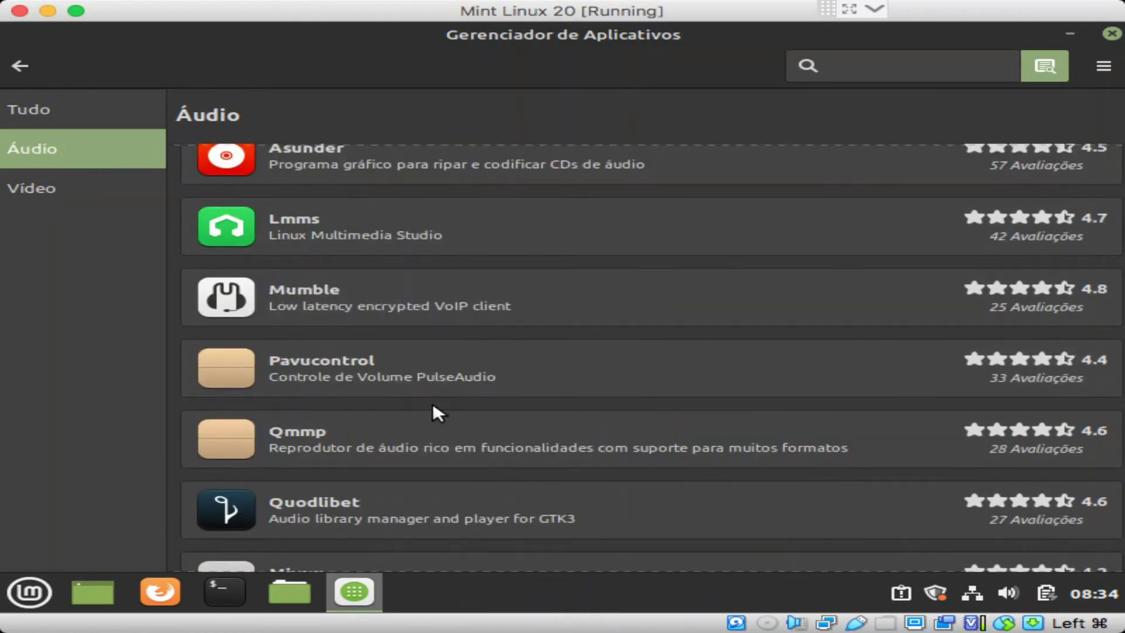
{"action": "scroll", "coordinate": [433, 403], "scroll_direction": "down", "scroll_amount": 3}
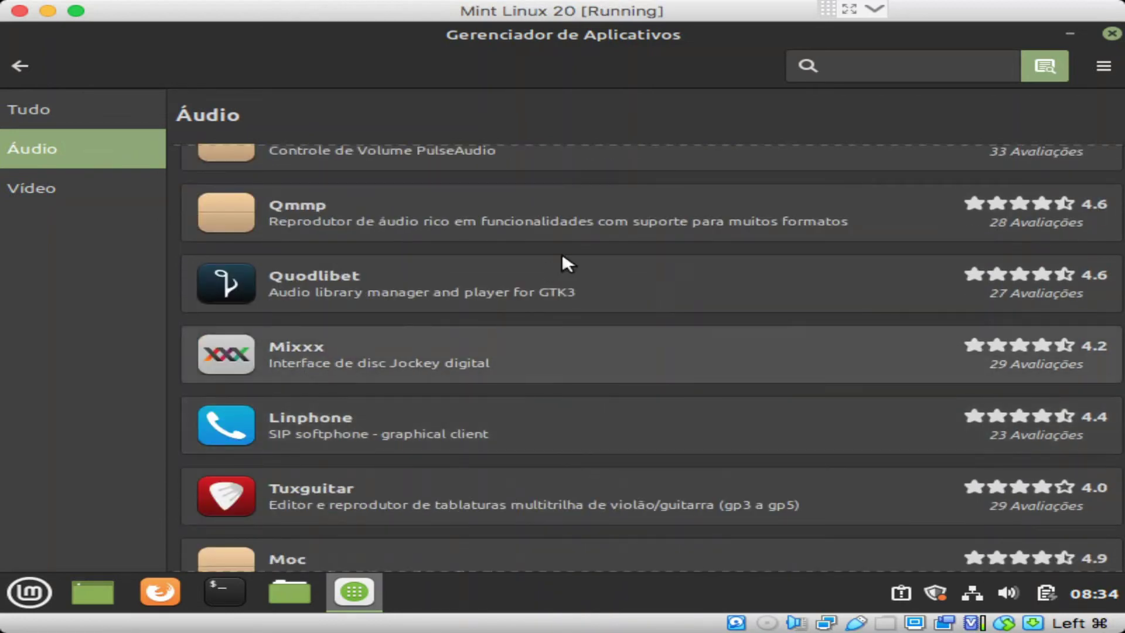
{"action": "scroll", "coordinate": [703, 361], "scroll_direction": "down", "scroll_amount": 3}
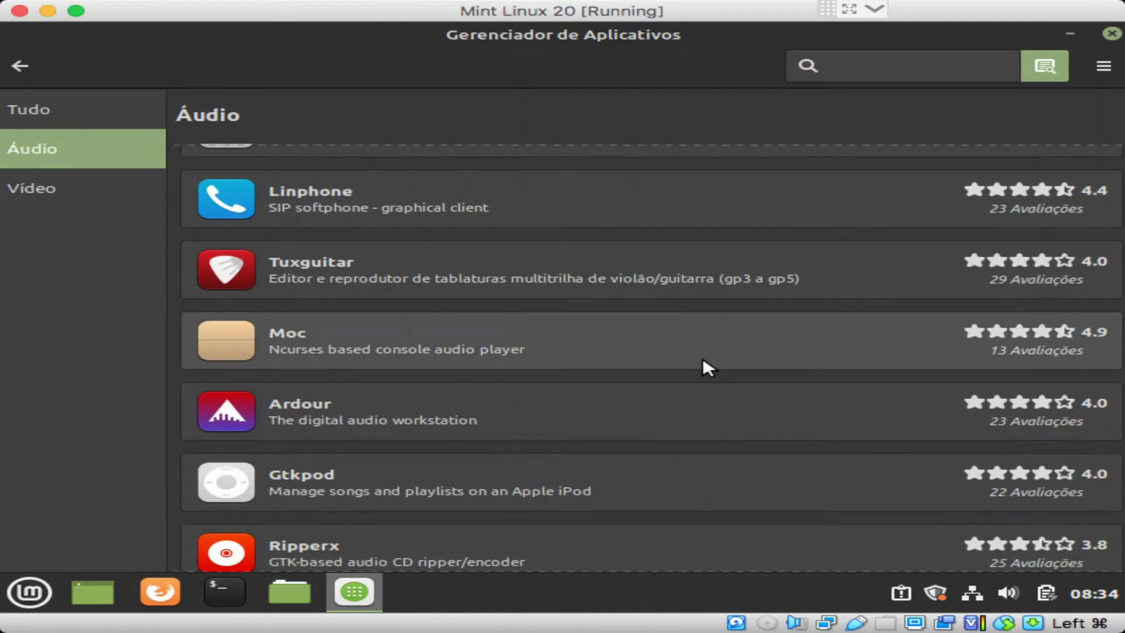
{"action": "left_click", "coordinate": [49, 186]}
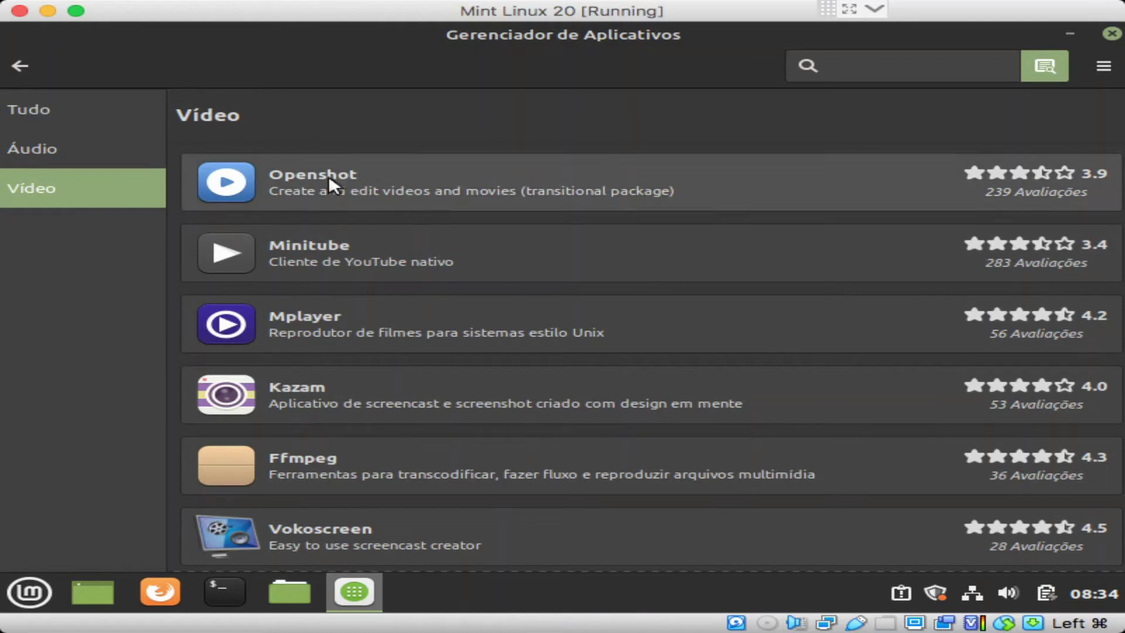
{"action": "key", "text": "Tab"}
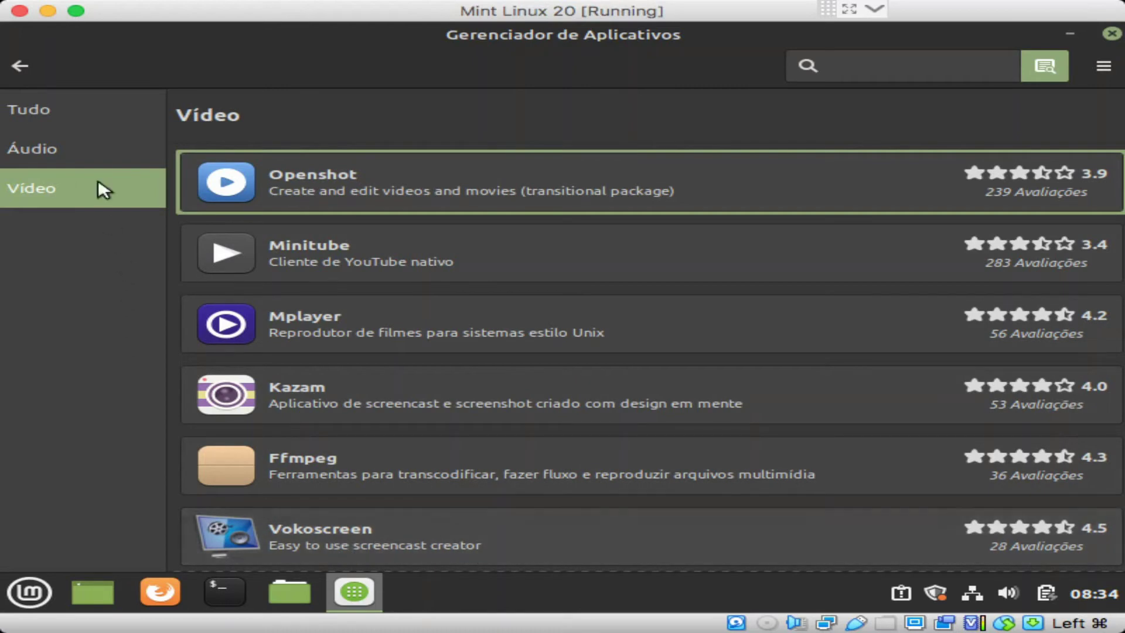
{"action": "left_click", "coordinate": [23, 68]}
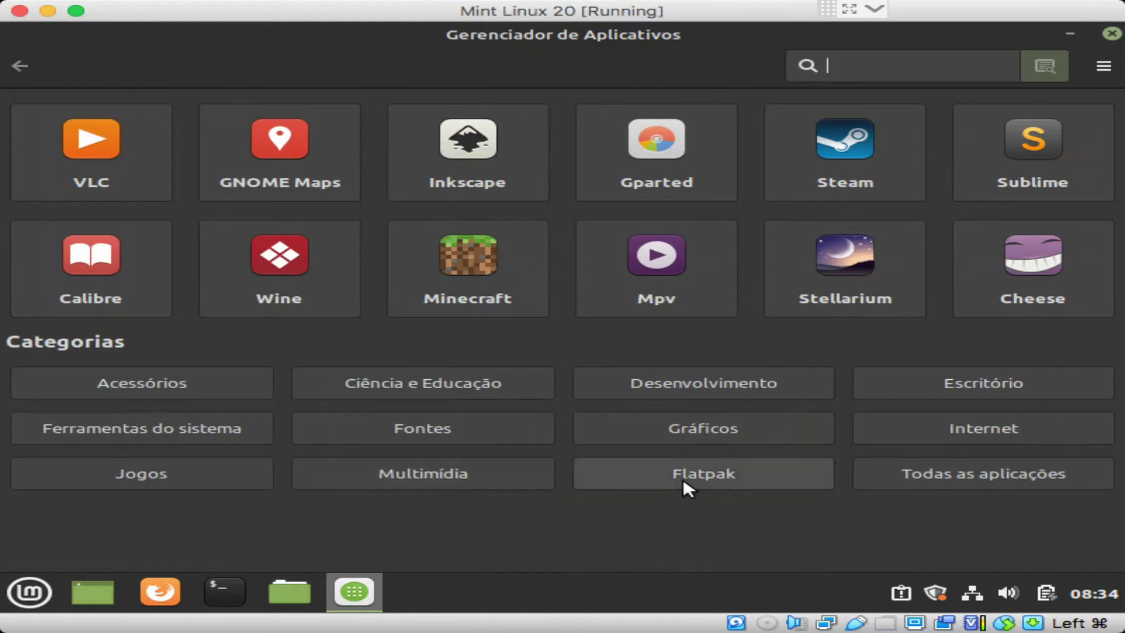
Step: Browse Flatpak apps like Steam, Kdenlive and OBS Studio, then close the Application Manager
{"action": "left_click", "coordinate": [743, 471]}
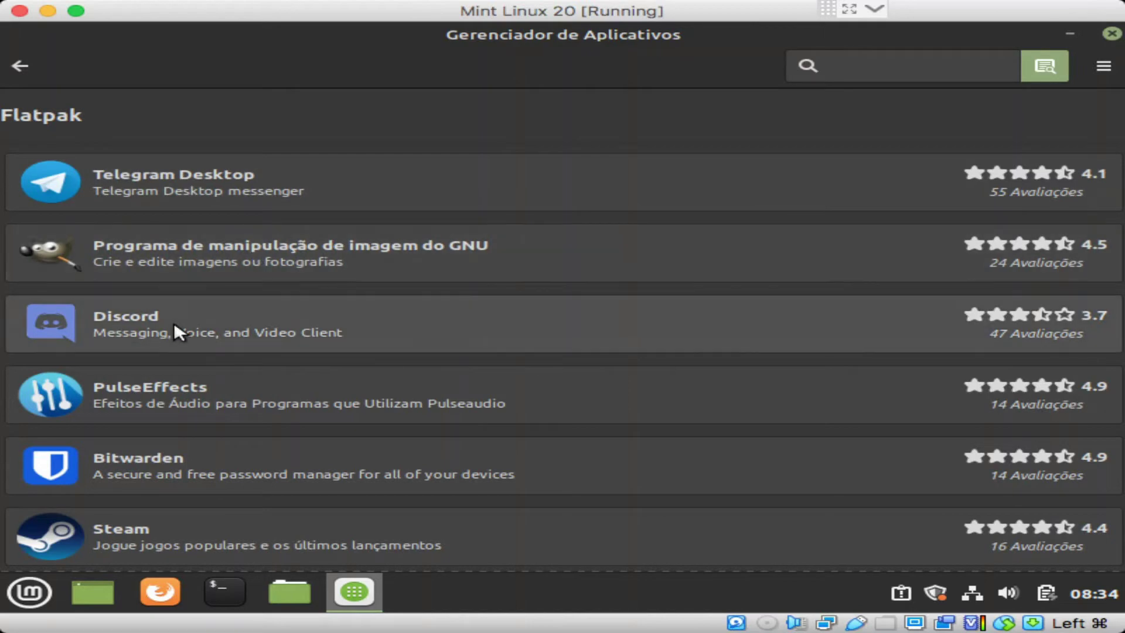
{"action": "key", "text": "Tab"}
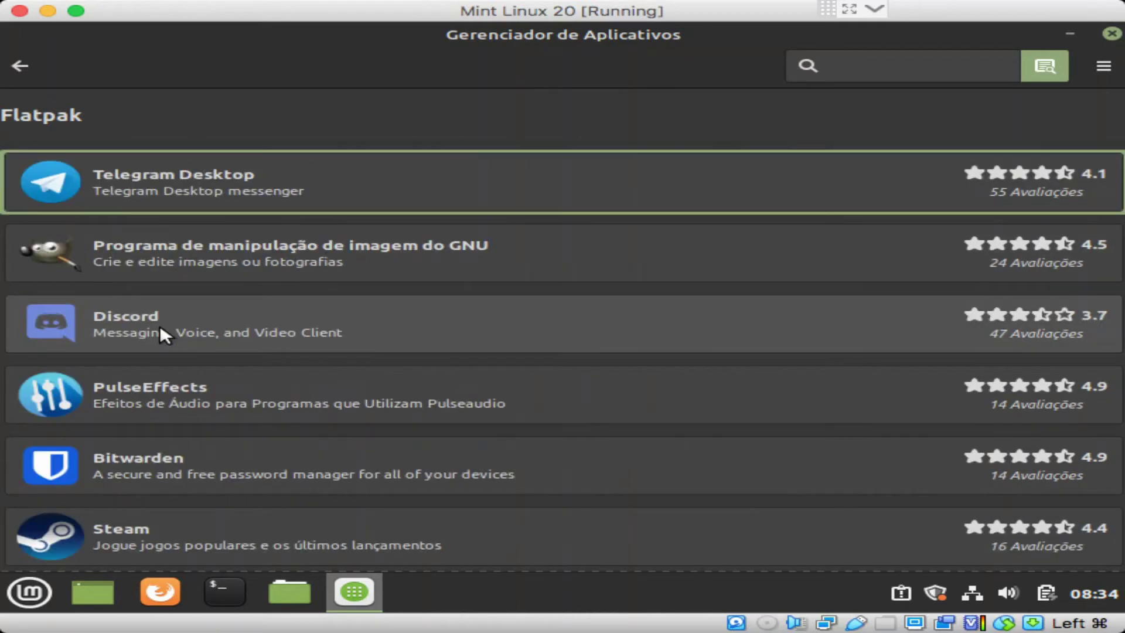
{"action": "scroll", "coordinate": [716, 416], "scroll_direction": "down", "scroll_amount": 5}
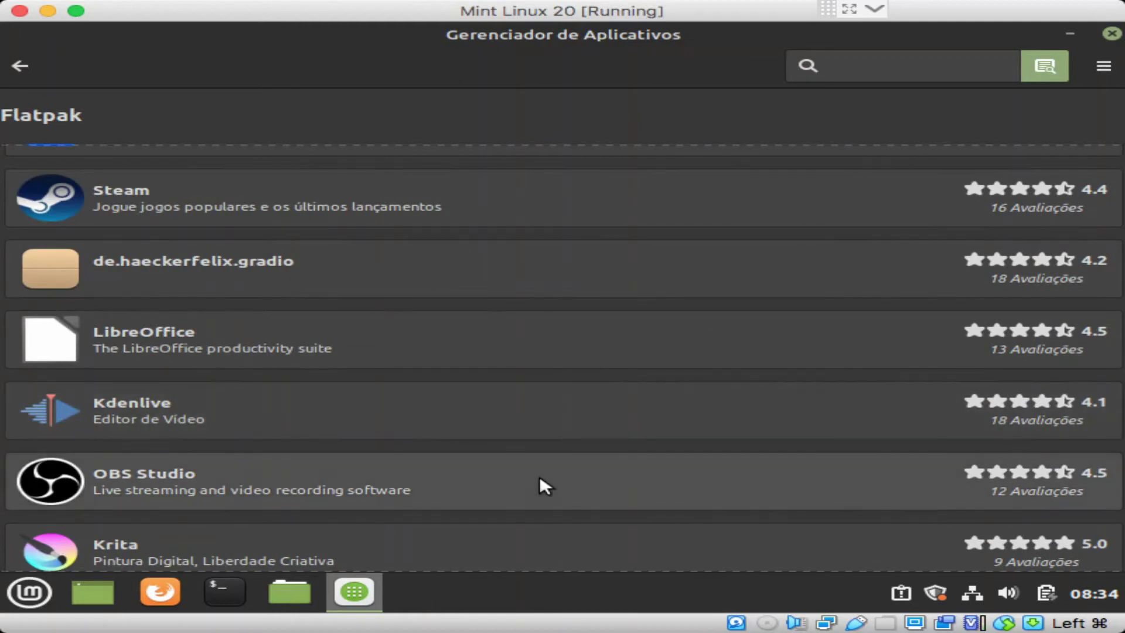
{"action": "scroll", "coordinate": [540, 479], "scroll_direction": "down", "scroll_amount": 3}
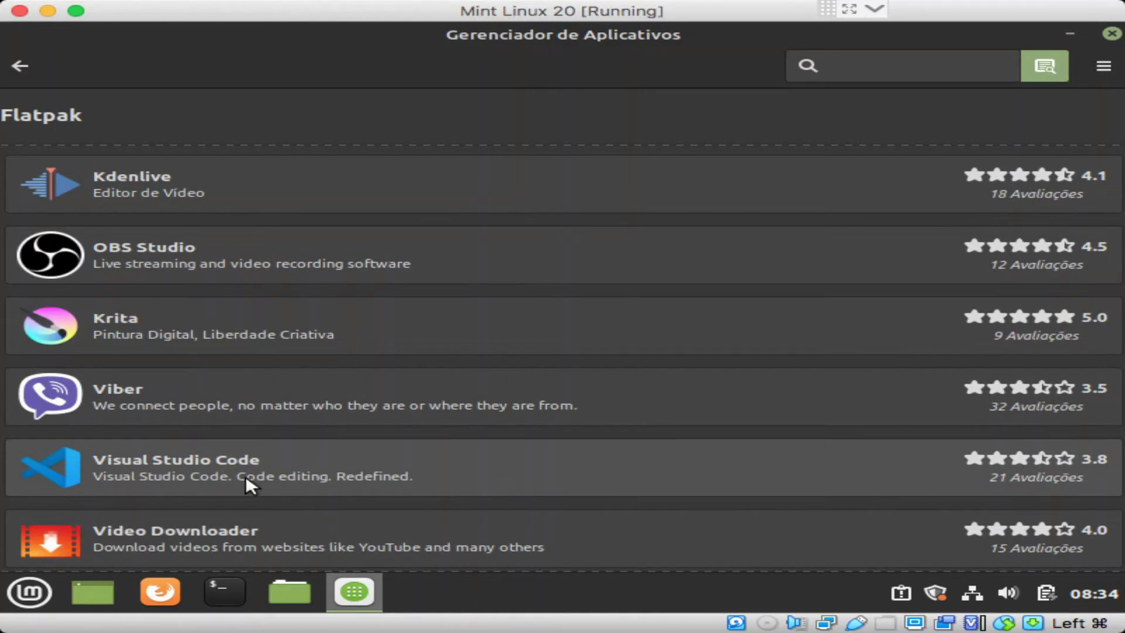
{"action": "scroll", "coordinate": [245, 476], "scroll_direction": "up", "scroll_amount": 3}
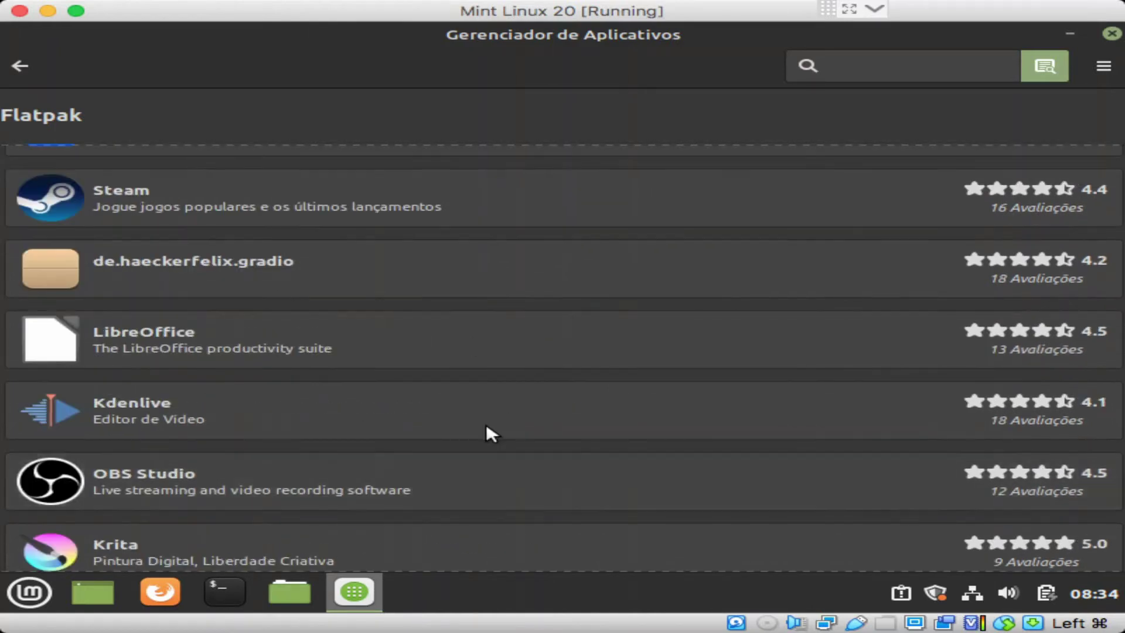
{"action": "scroll", "coordinate": [495, 431], "scroll_direction": "down", "scroll_amount": 3}
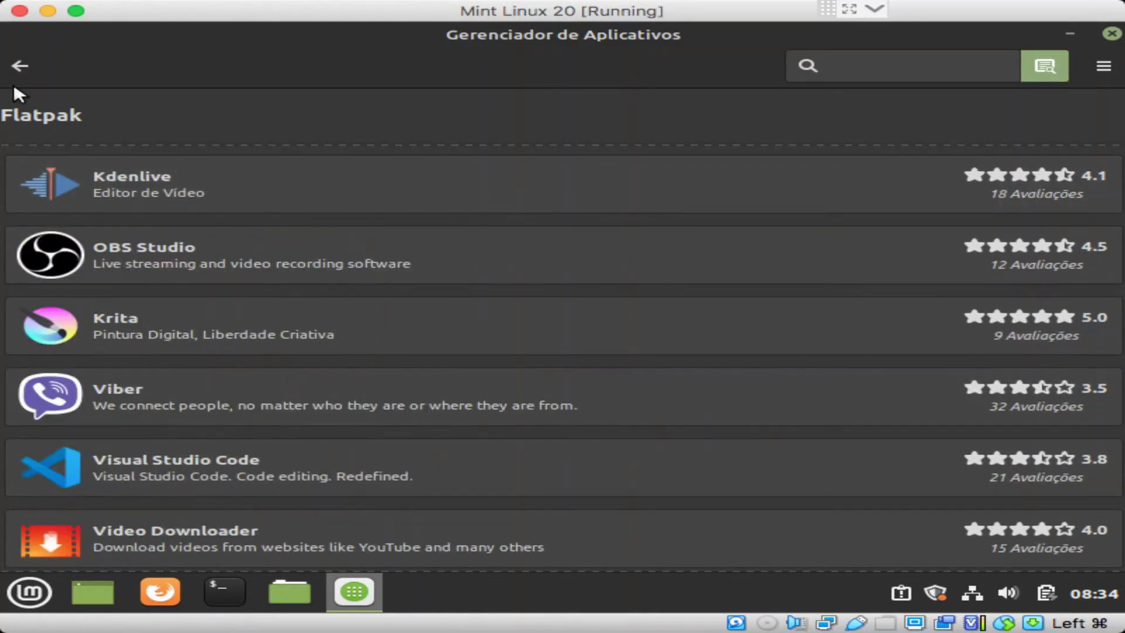
{"action": "left_click", "coordinate": [20, 66]}
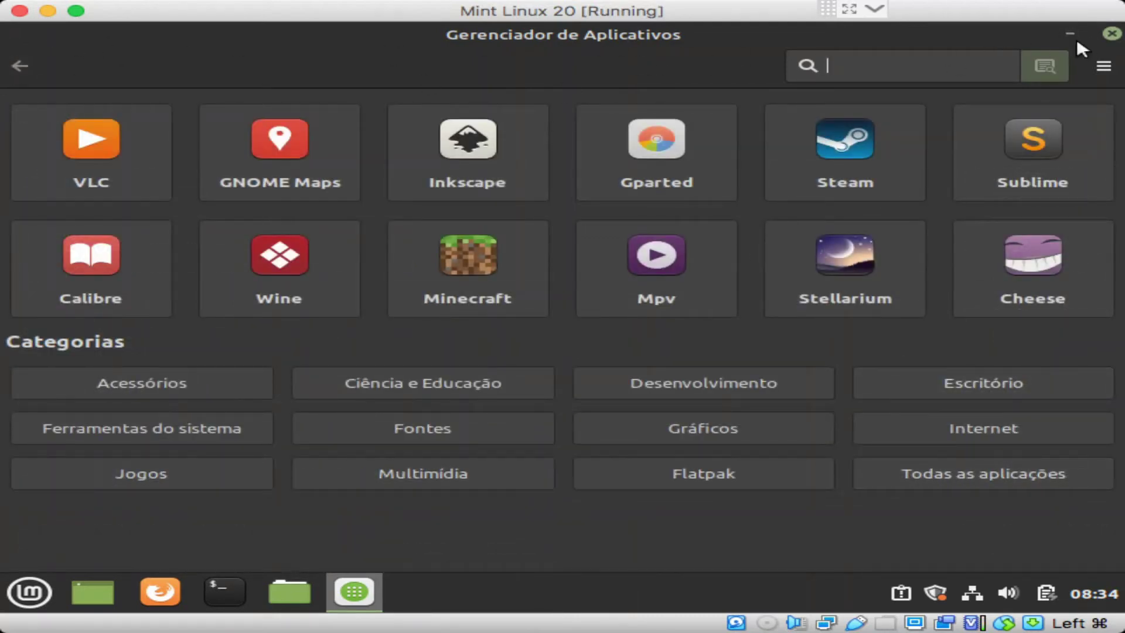
{"action": "left_click", "coordinate": [1112, 34]}
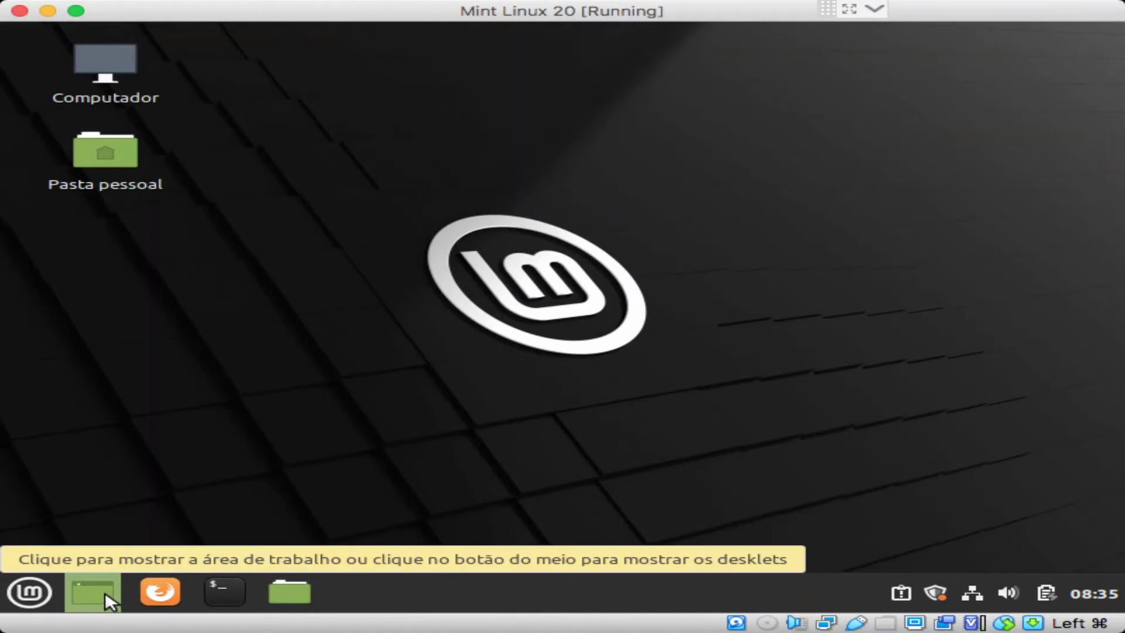
{"action": "left_click", "coordinate": [31, 593]}
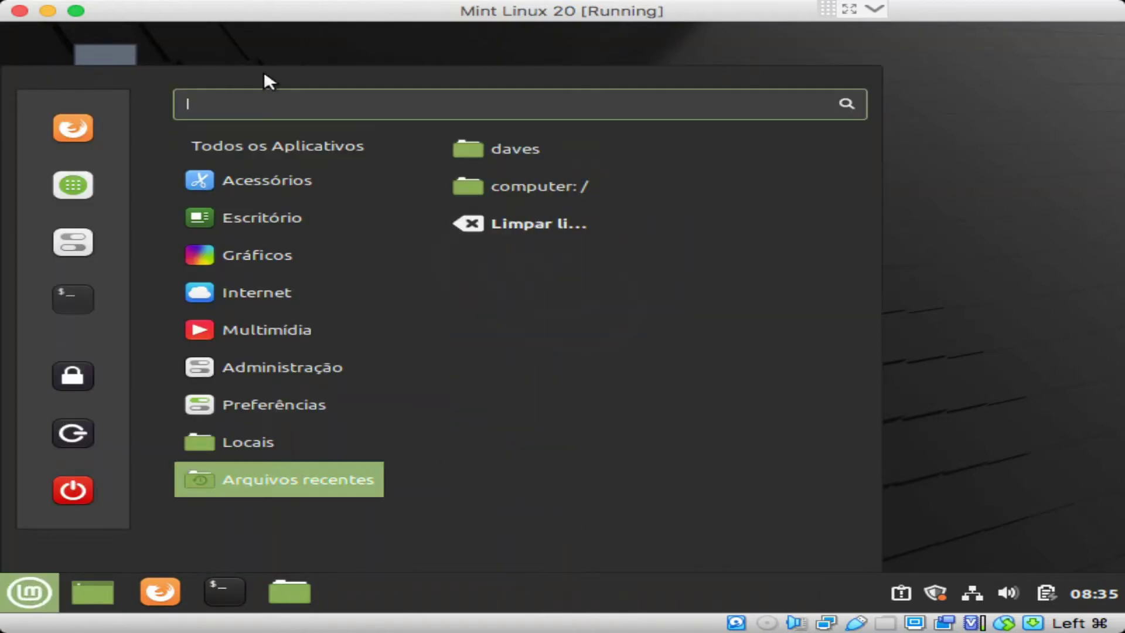
{"action": "left_click", "coordinate": [966, 138]}
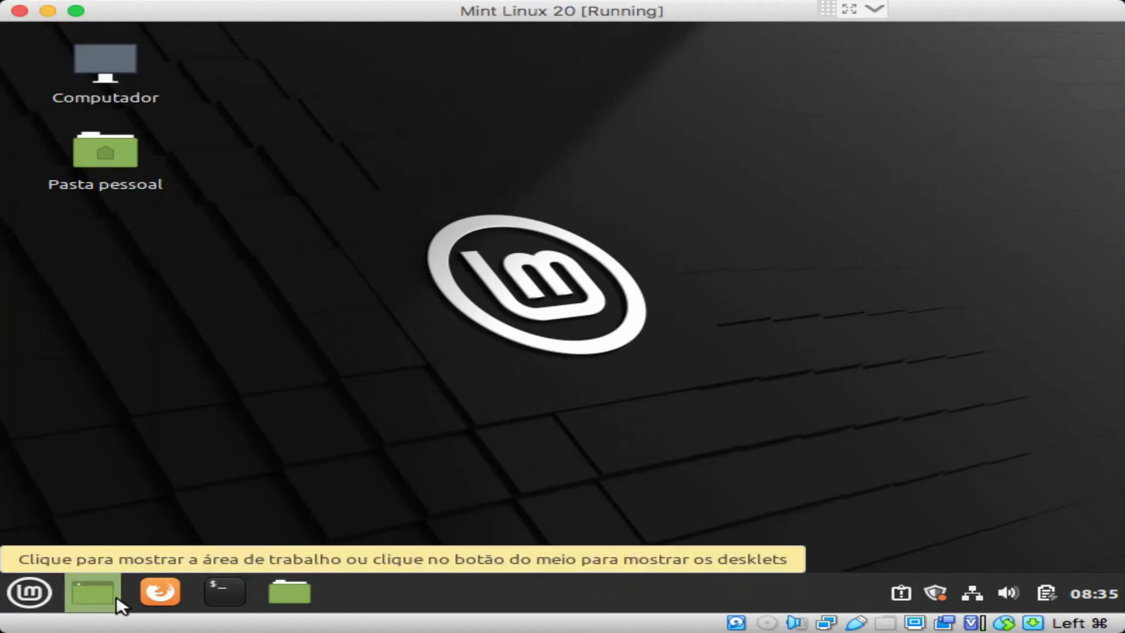
{"action": "right_click", "coordinate": [223, 253]}
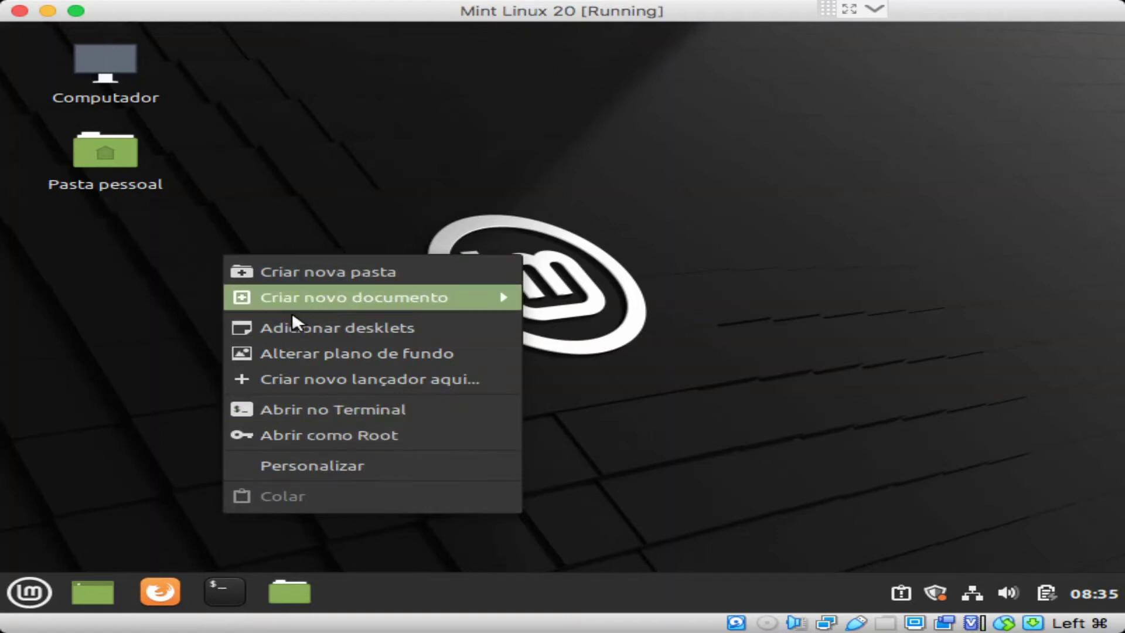
{"action": "left_click", "coordinate": [114, 387]}
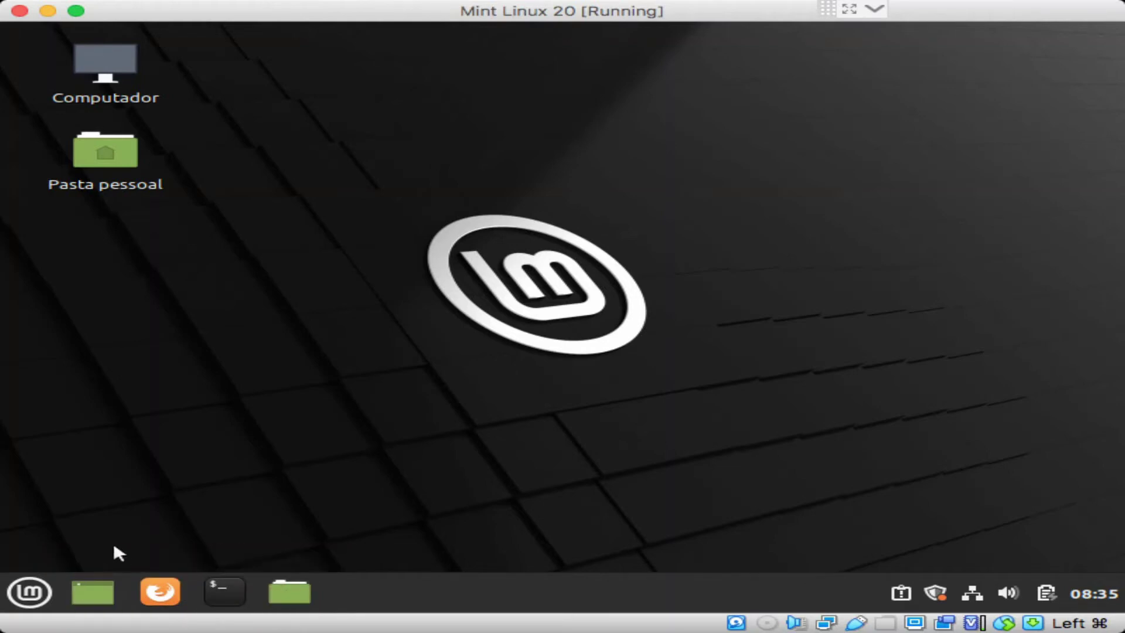
Step: Open the Painel settings from the panel's context menu
{"action": "right_click", "coordinate": [393, 591]}
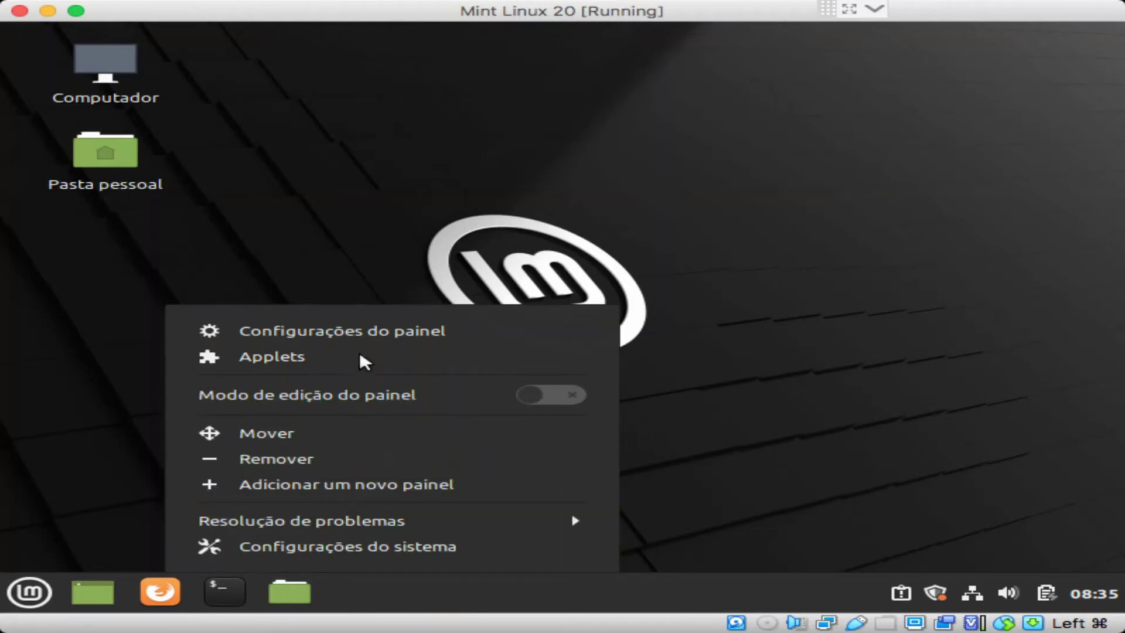
{"action": "left_click", "coordinate": [384, 331]}
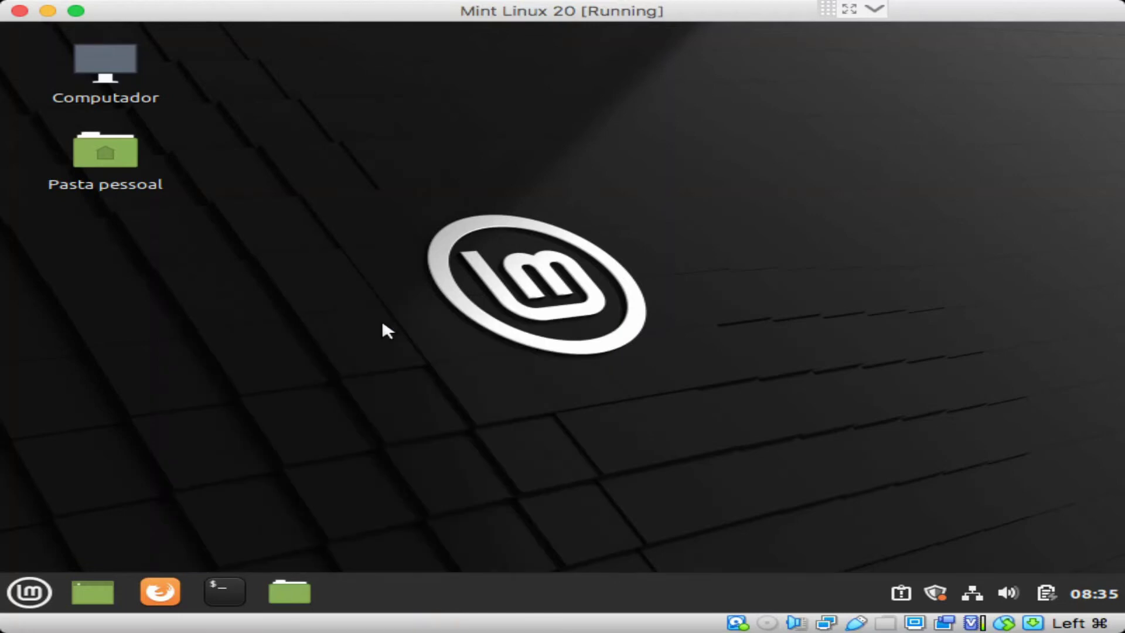
{"action": "right_click", "coordinate": [473, 586]}
{"action": "left_click", "coordinate": [494, 570]}
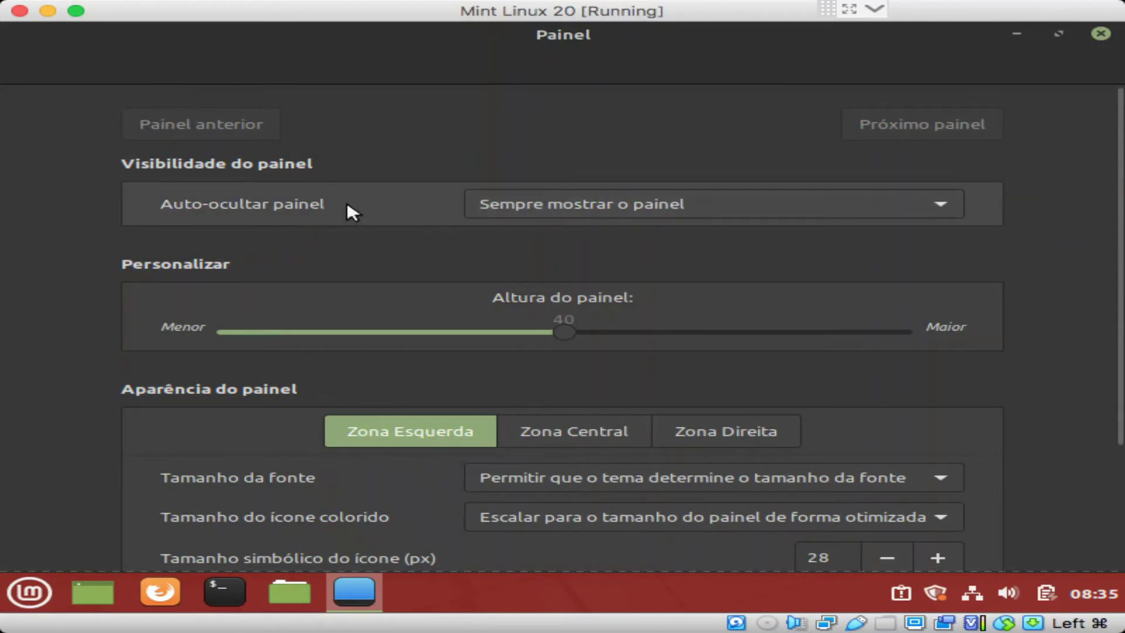
Step: Keep the panel always shown, set its height to 41, and close the settings
{"action": "left_click", "coordinate": [550, 206]}
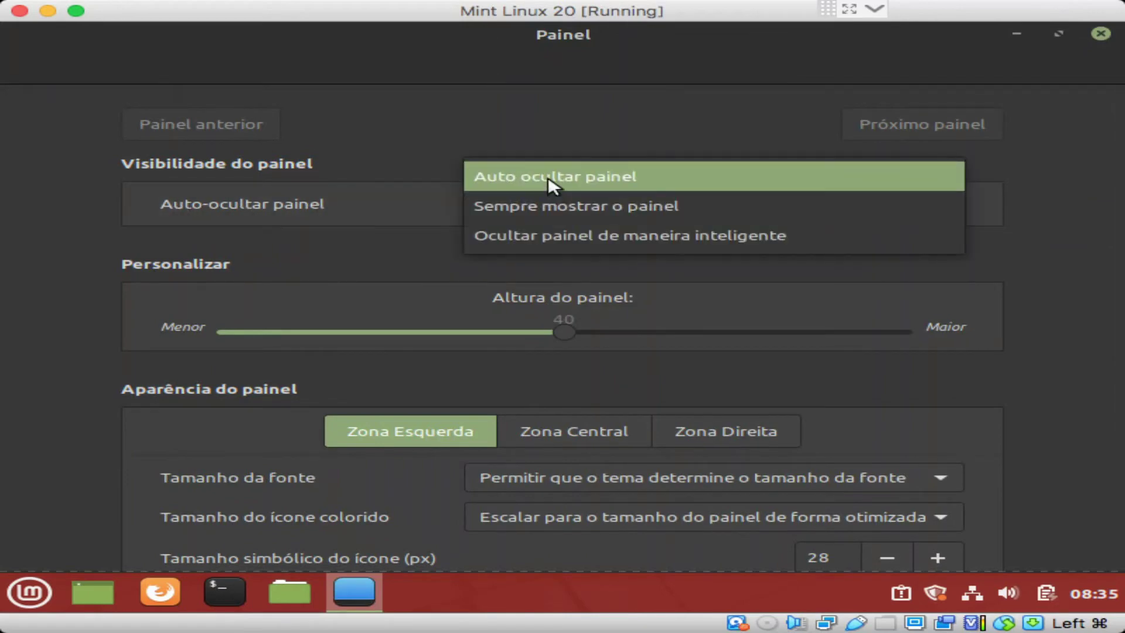
{"action": "left_click", "coordinate": [549, 178]}
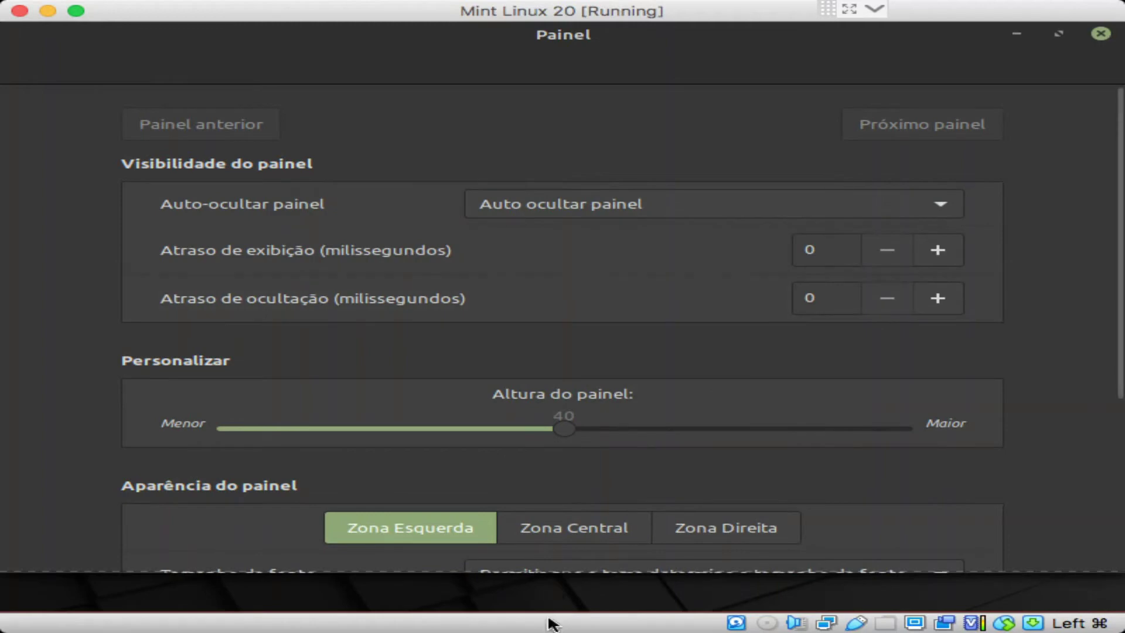
{"action": "left_click", "coordinate": [579, 205]}
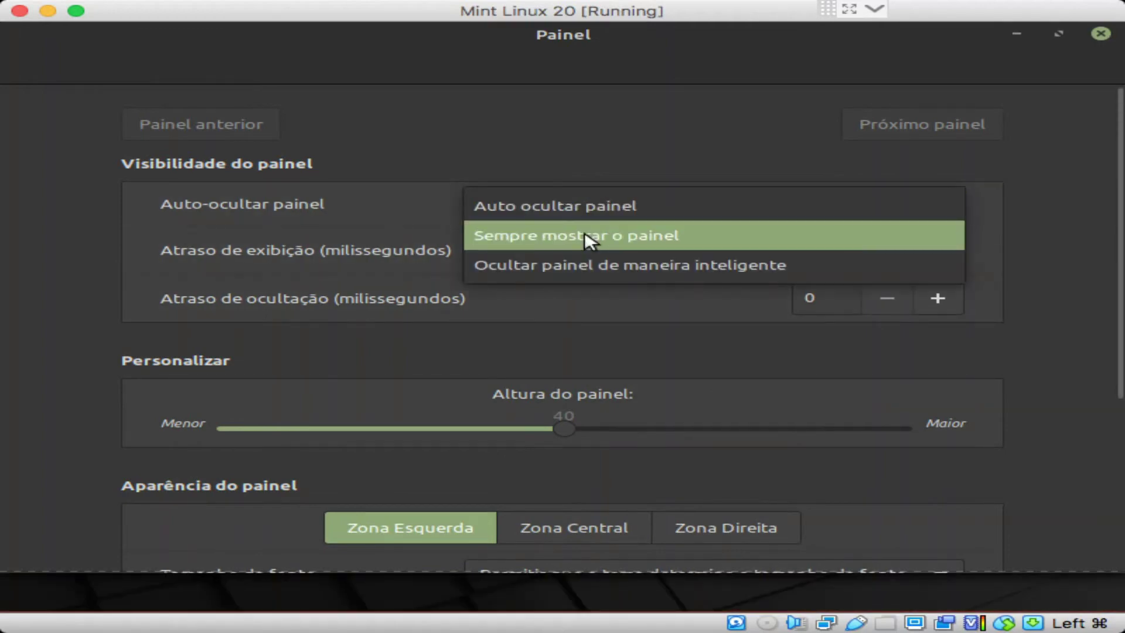
{"action": "left_click", "coordinate": [585, 234]}
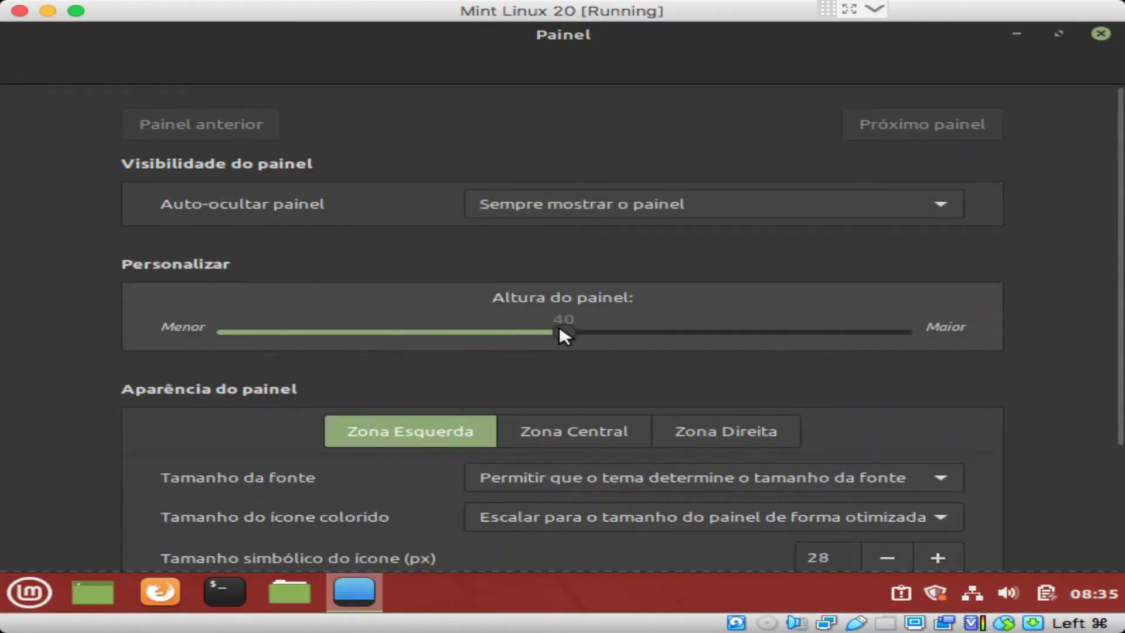
{"action": "mouse_move", "coordinate": [560, 332]}
{"action": "left_mouse_down"}
{"action": "mouse_move", "coordinate": [759, 331]}
{"action": "mouse_move", "coordinate": [581, 331]}
{"action": "left_mouse_up"}
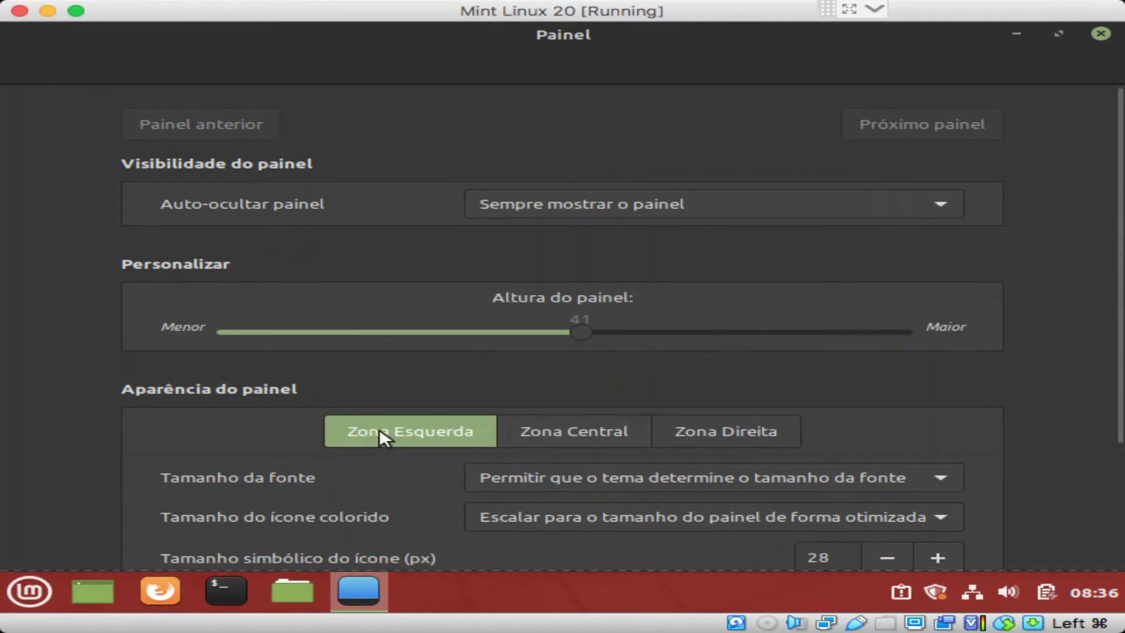
{"action": "left_click", "coordinate": [569, 432]}
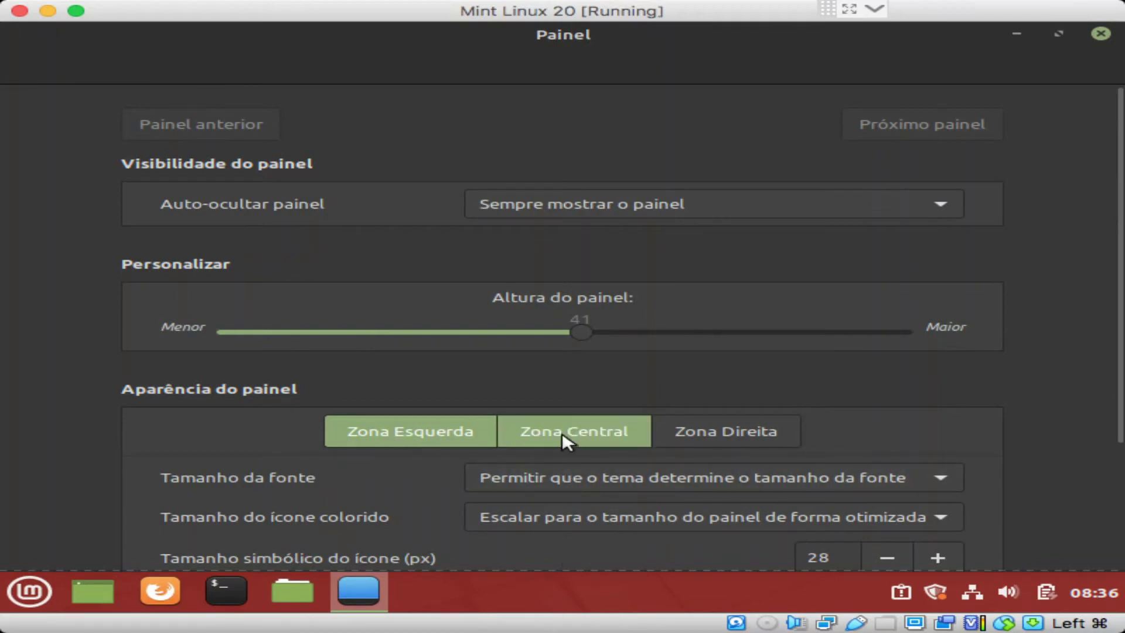
{"action": "left_click", "coordinate": [410, 428]}
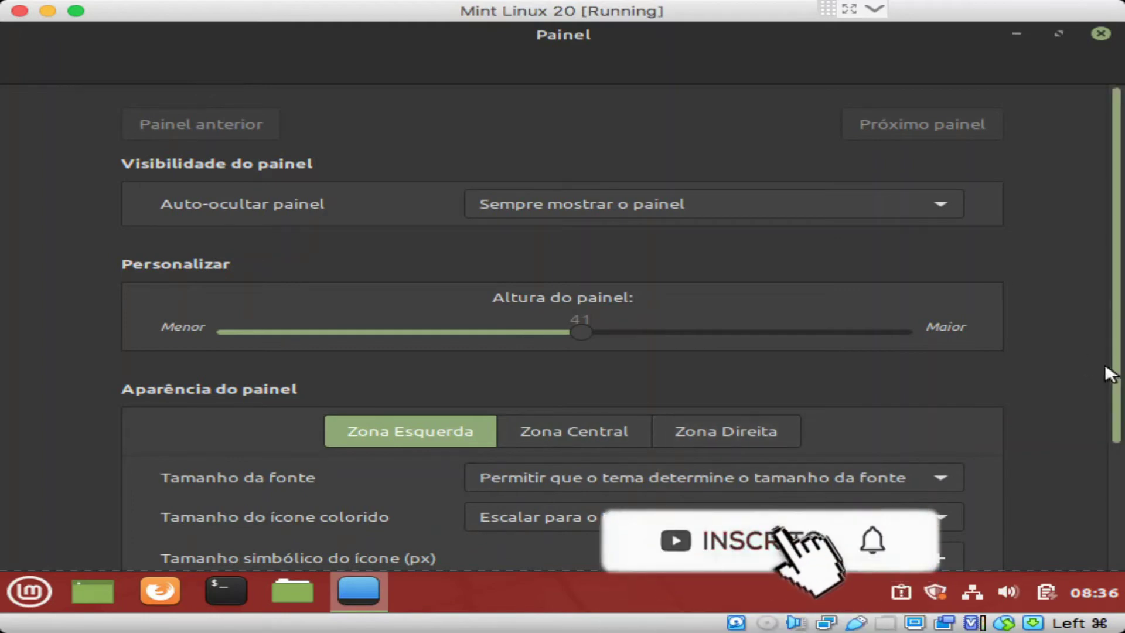
{"action": "scroll", "coordinate": [1106, 363], "scroll_direction": "down", "scroll_amount": 5}
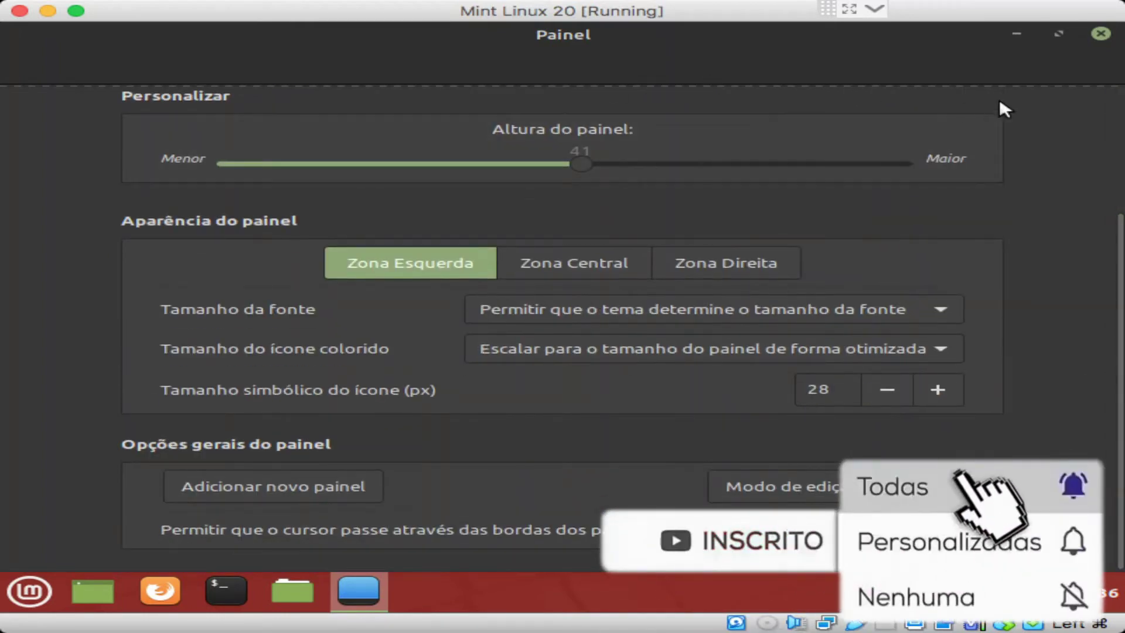
{"action": "left_click", "coordinate": [1100, 34]}
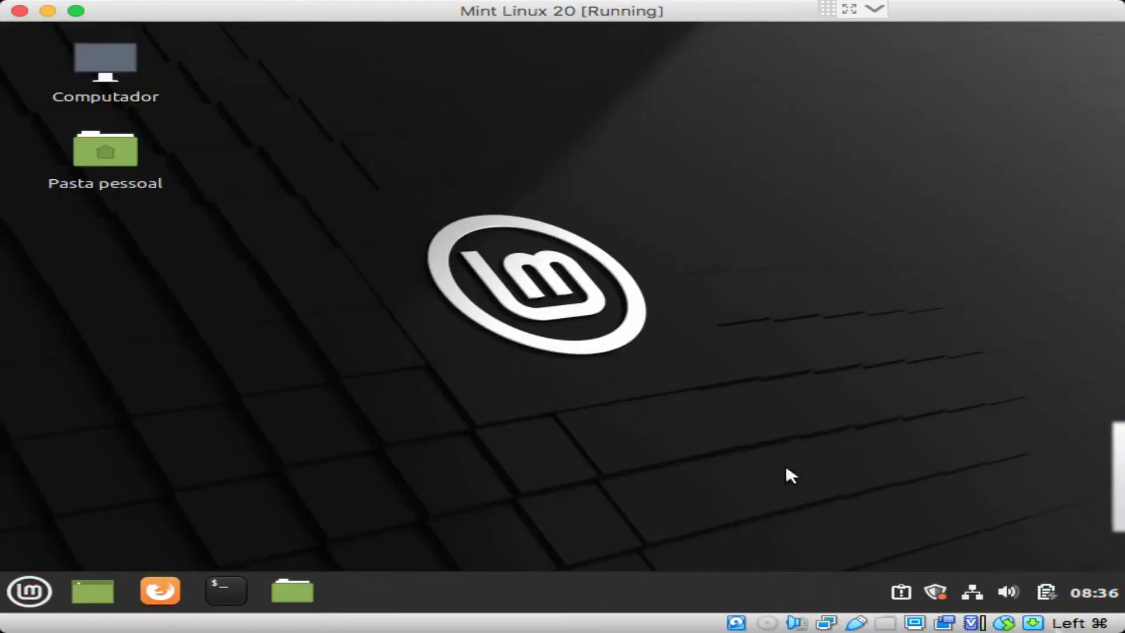
Step: Review the Timeshift system report, check the volume and calendar applets, then close the report
{"action": "left_click", "coordinate": [902, 593]}
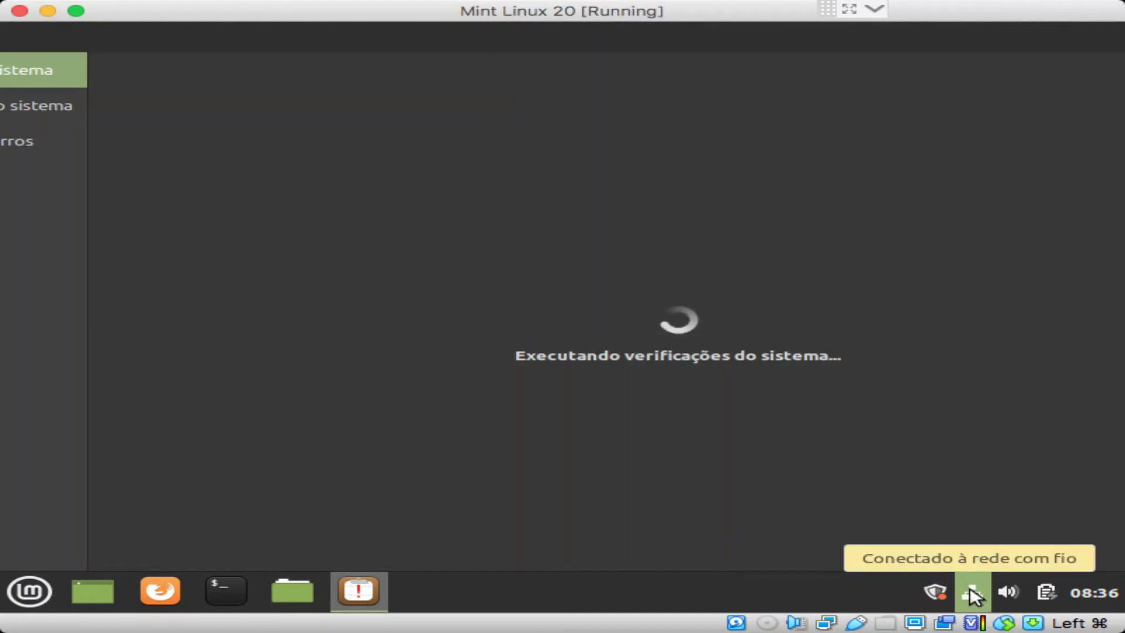
{"action": "left_click", "coordinate": [1004, 587]}
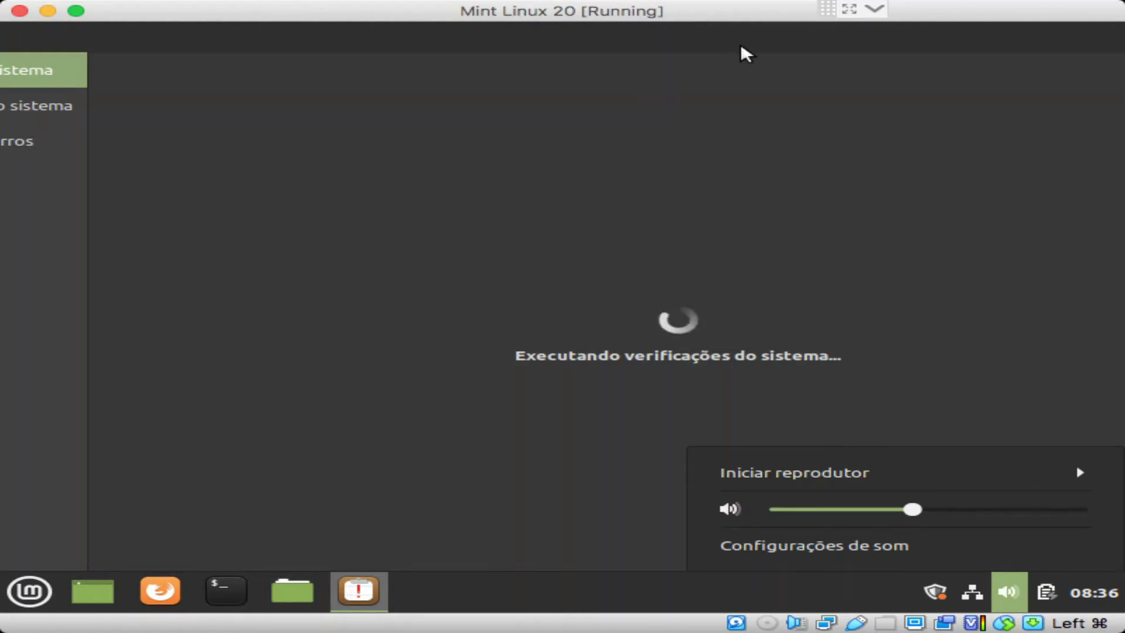
{"action": "left_click", "coordinate": [1018, 597]}
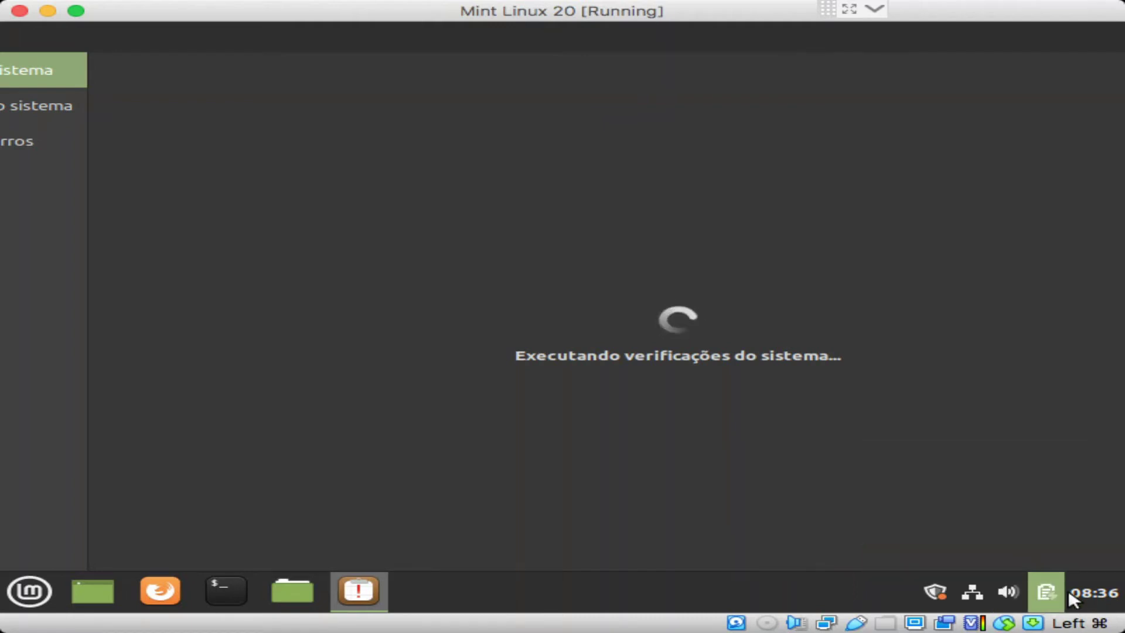
{"action": "left_click", "coordinate": [1091, 590]}
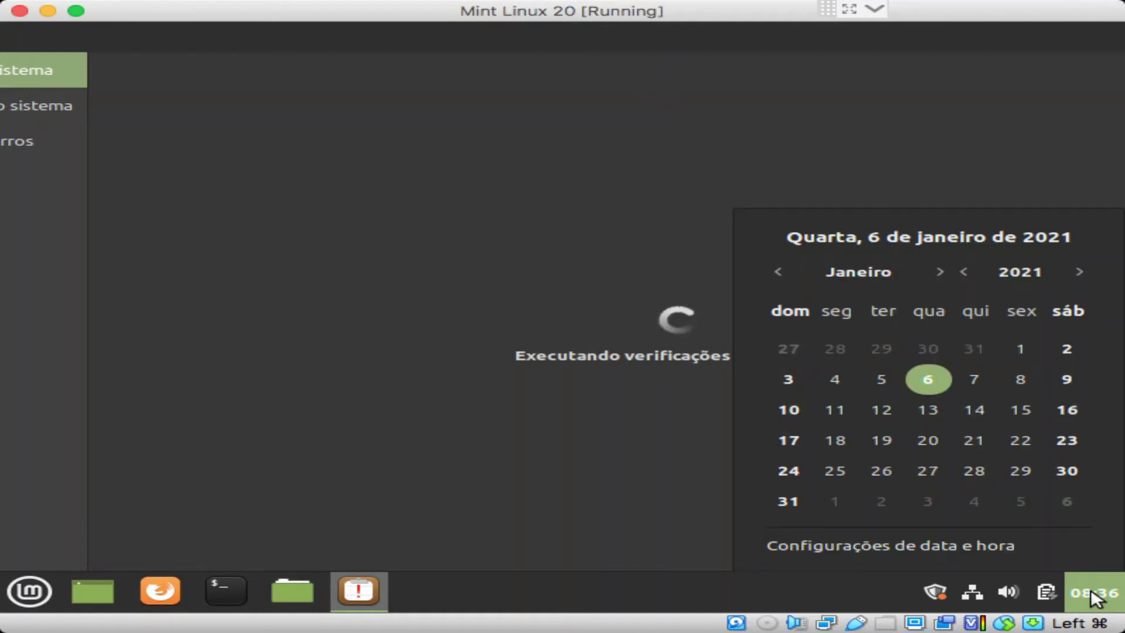
{"action": "left_click", "coordinate": [475, 297]}
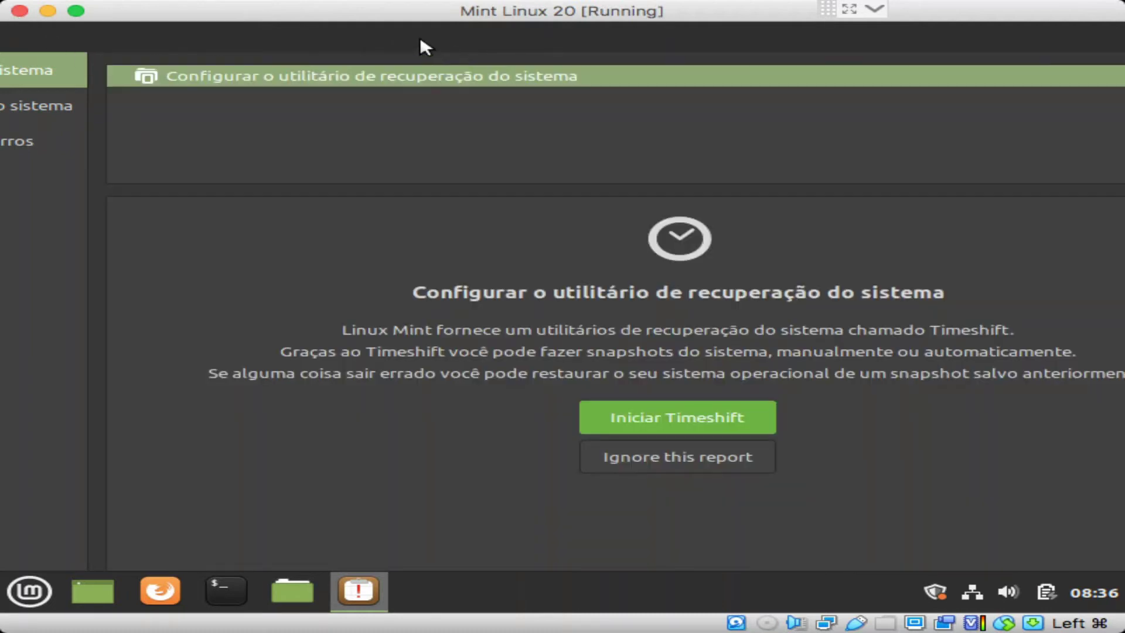
{"action": "left_click_drag", "start_coordinate": [342, 41], "coordinate": [128, 59]}
{"action": "left_click", "coordinate": [1036, 34]}
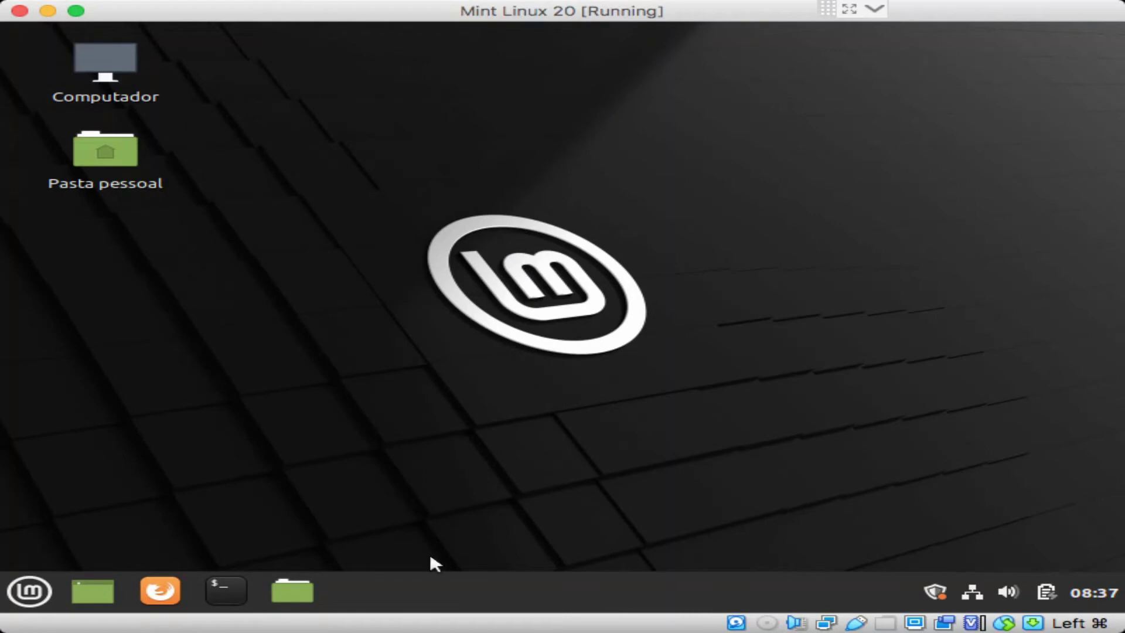
Step: Open Applets from the Mint menu and scroll through the Gerenciamento applet list
{"action": "left_click", "coordinate": [42, 588]}
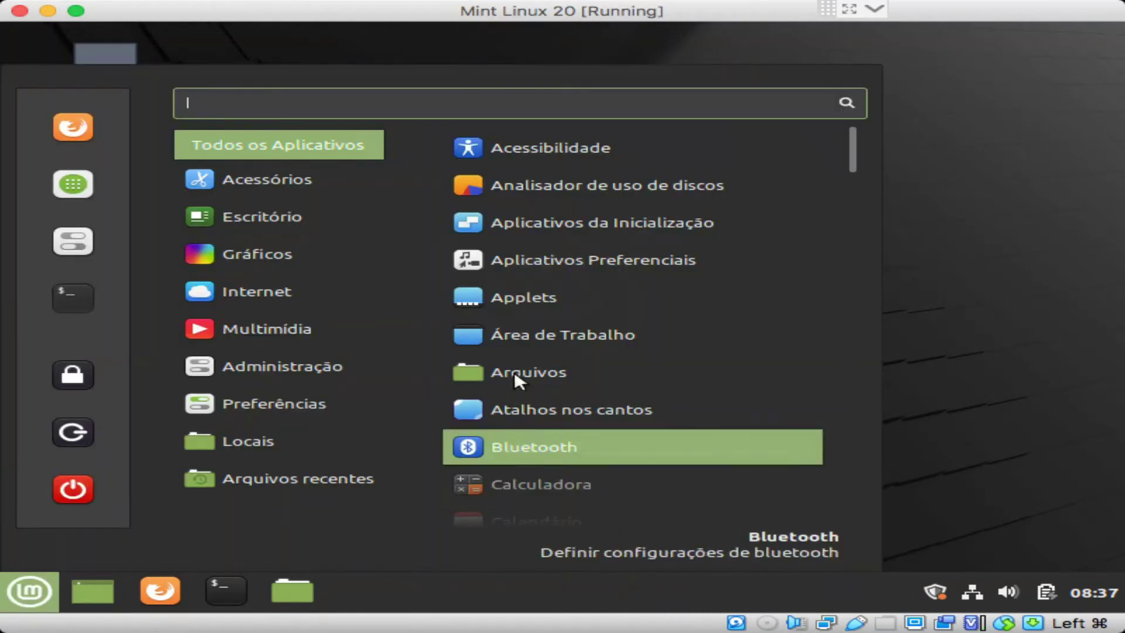
{"action": "left_click", "coordinate": [563, 310]}
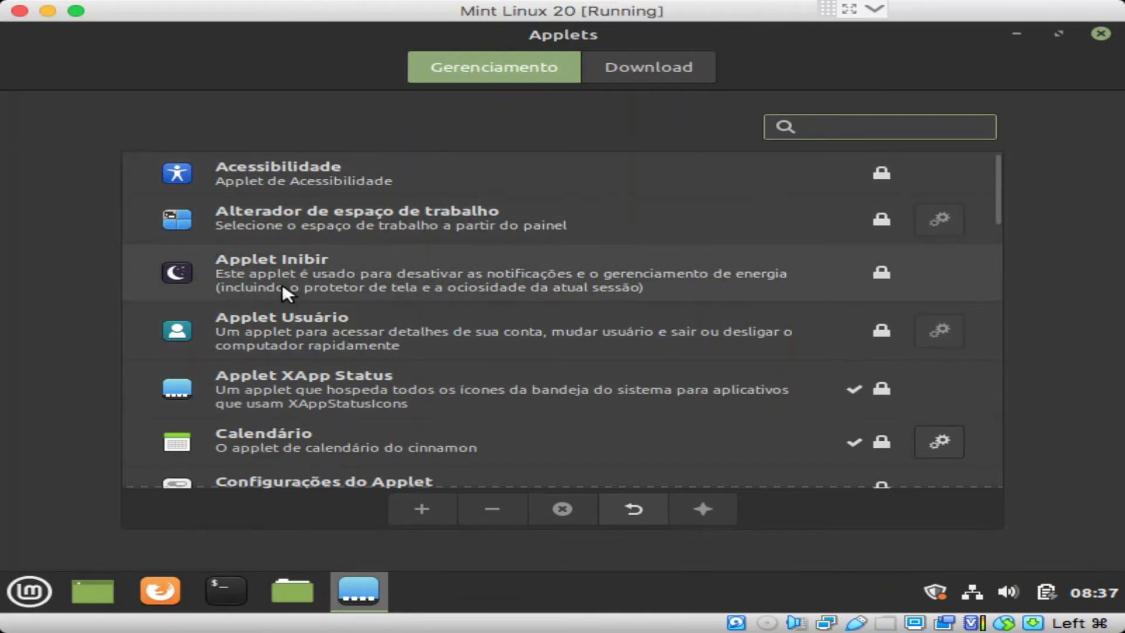
{"action": "left_click_drag", "start_coordinate": [1000, 183], "coordinate": [1000, 492]}
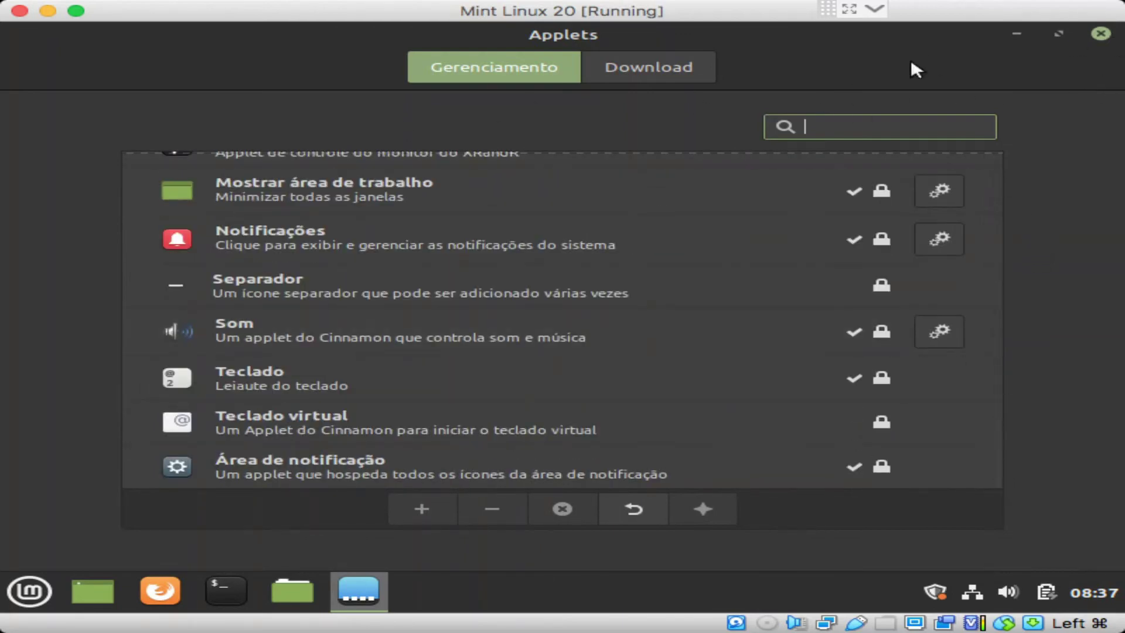
Step: Close the Applets manager window
{"action": "left_click", "coordinate": [1098, 33]}
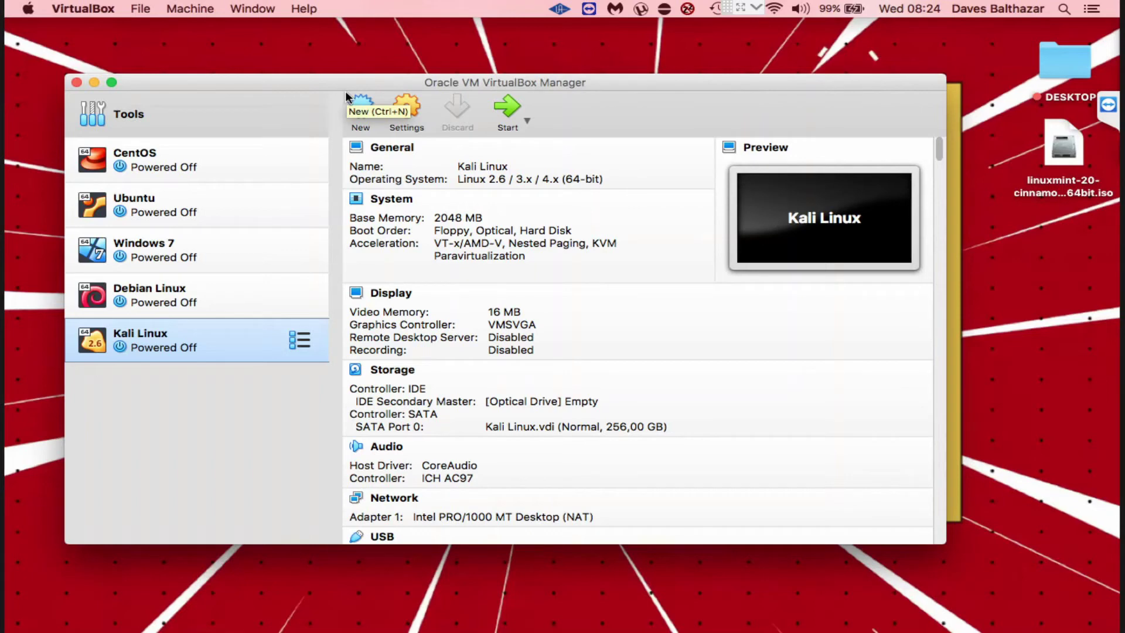
Step: Create a new virtual machine named 'Mint Linux 20' with 2048 MB of memory
{"action": "left_click", "coordinate": [361, 107]}
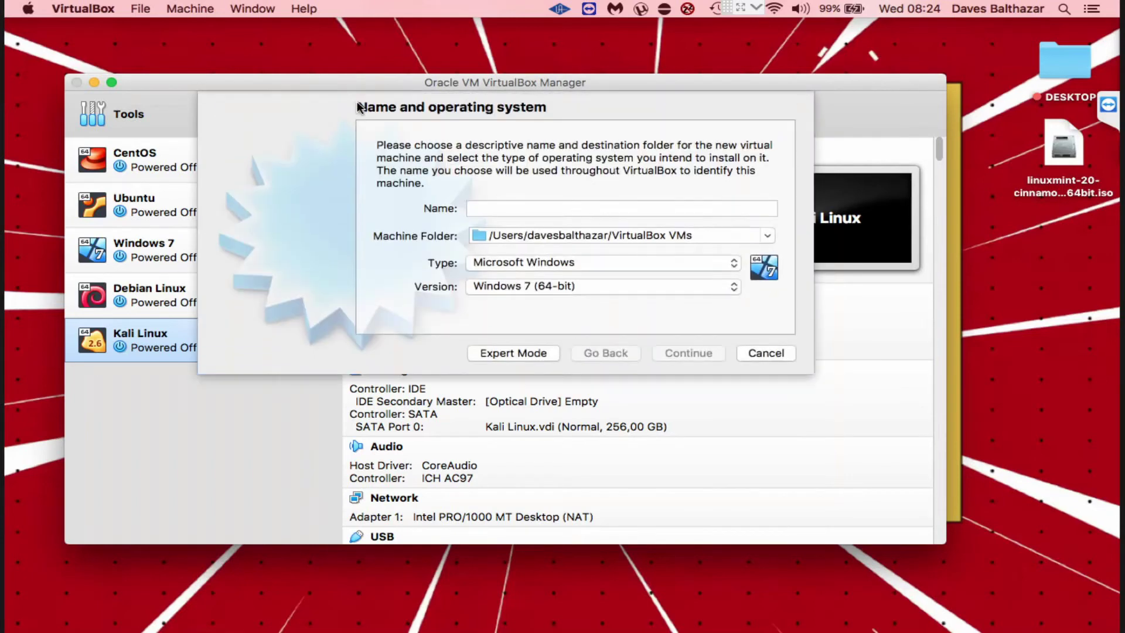
{"action": "type", "text": "M"}
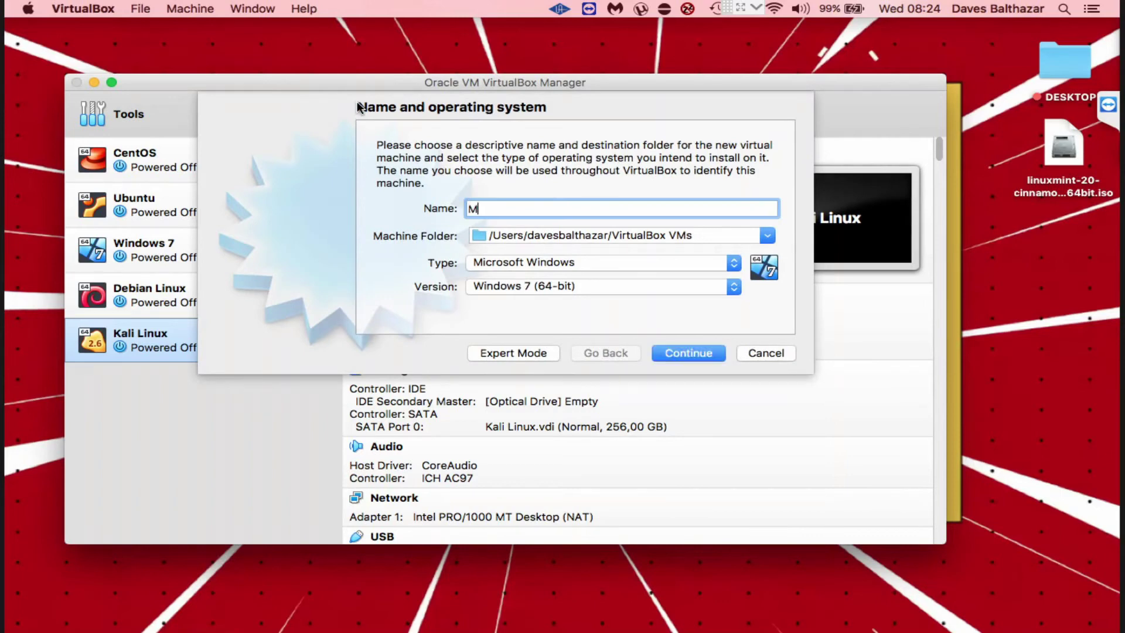
{"action": "type", "text": "int Linux 20"}
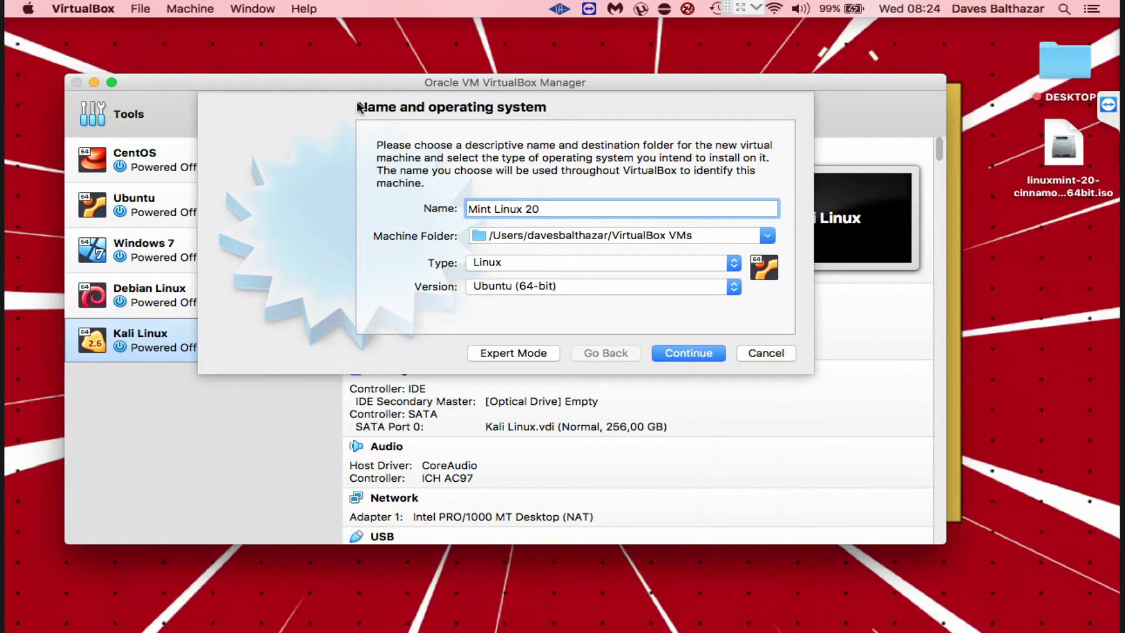
{"action": "left_click", "coordinate": [661, 349]}
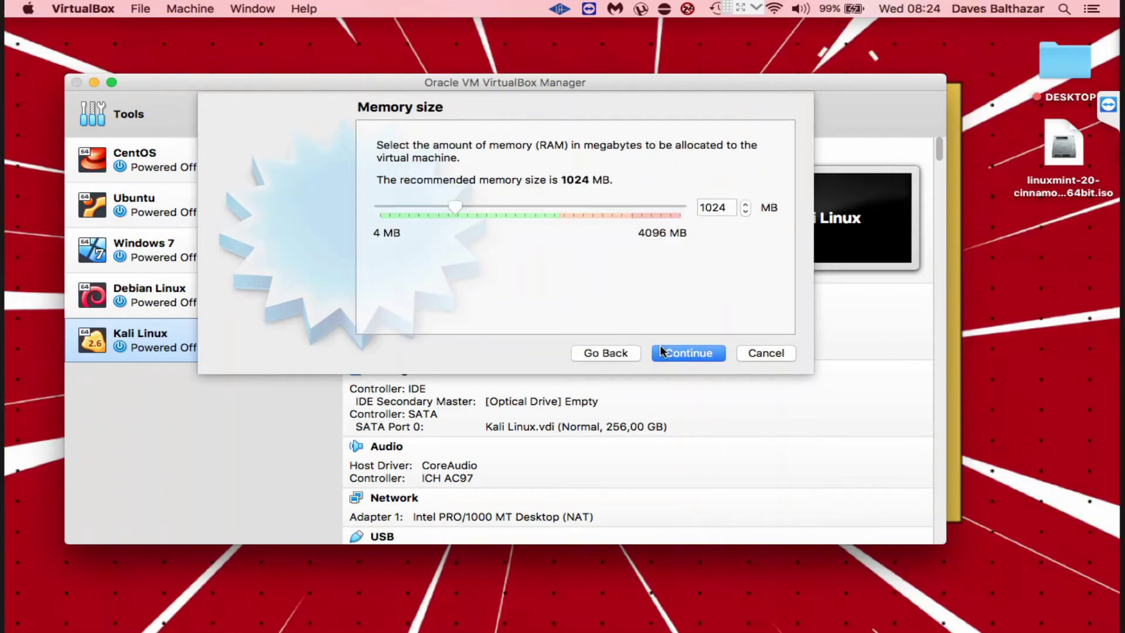
{"action": "double_click", "coordinate": [710, 206]}
{"action": "type", "text": "2048"}
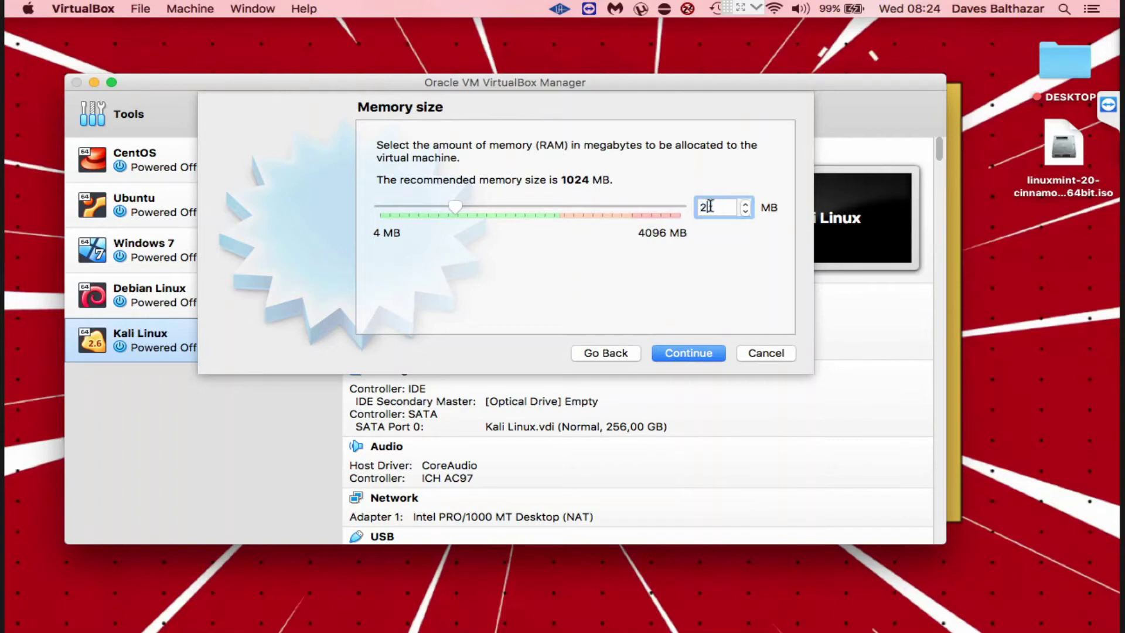
{"action": "left_click", "coordinate": [705, 352]}
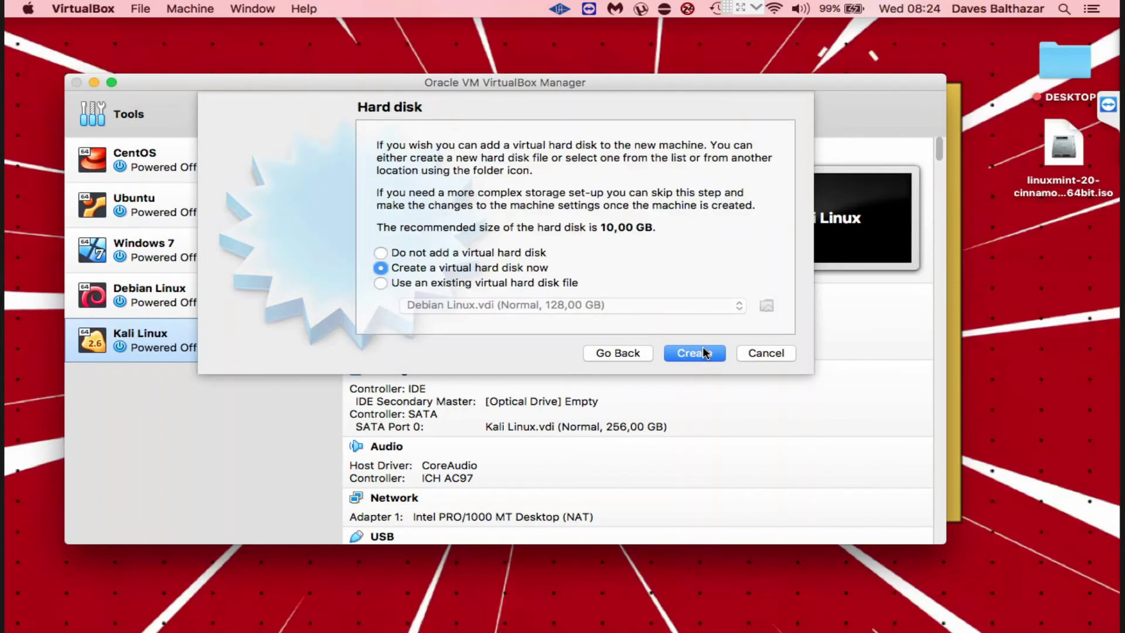
Step: Give it a new dynamically allocated 64 GB VDI virtual hard disk
{"action": "left_click", "coordinate": [705, 353]}
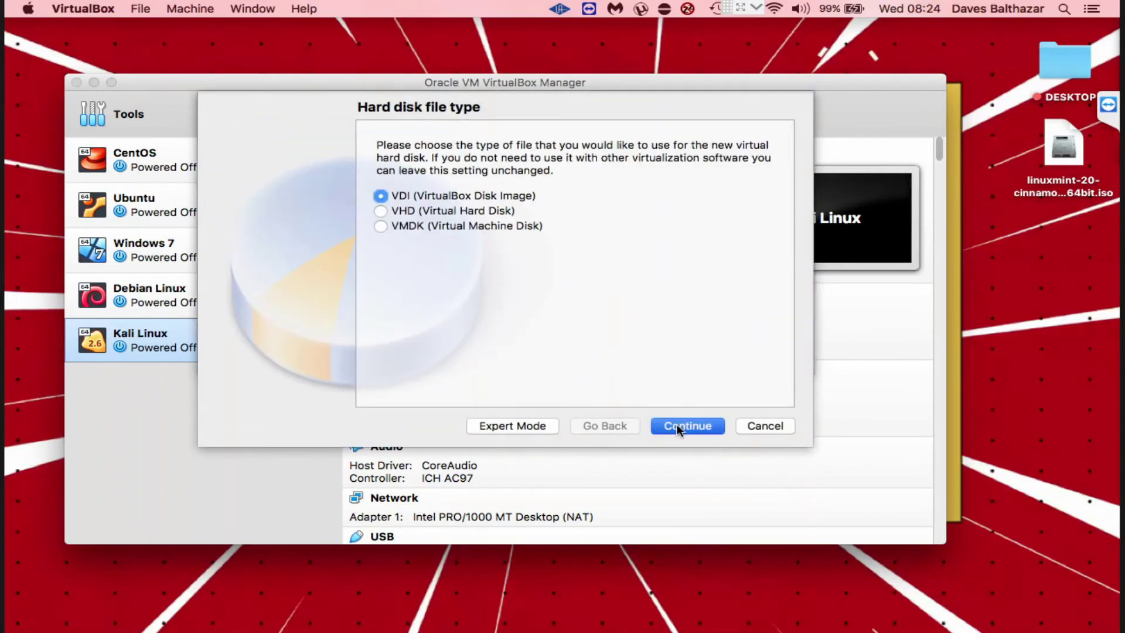
{"action": "left_click", "coordinate": [683, 426]}
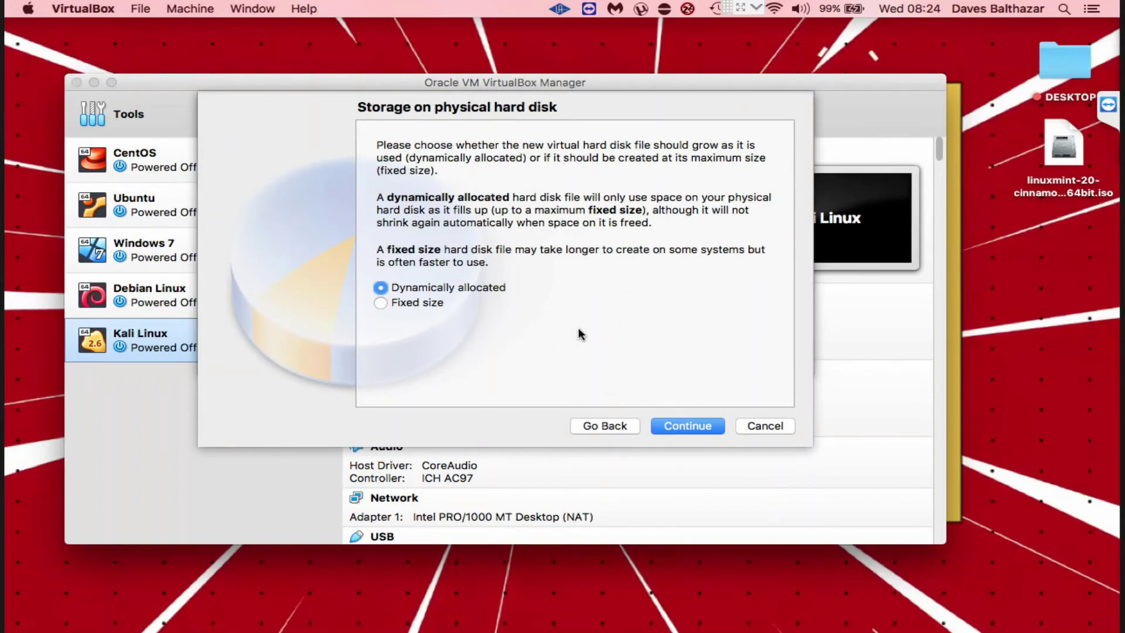
{"action": "left_click", "coordinate": [677, 425]}
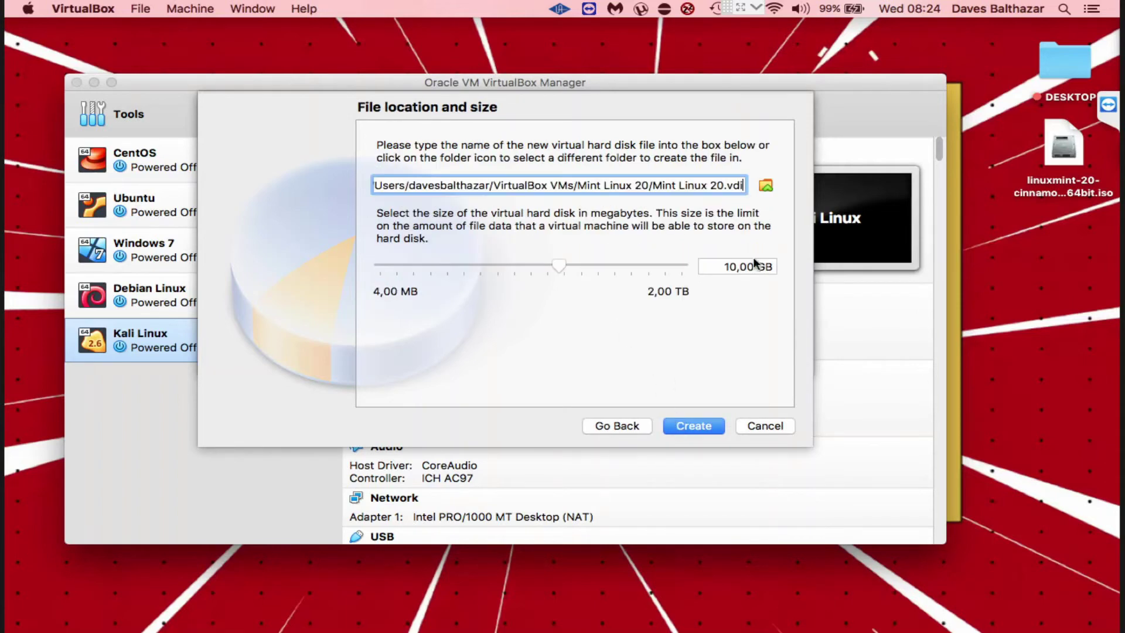
{"action": "left_click", "coordinate": [728, 263]}
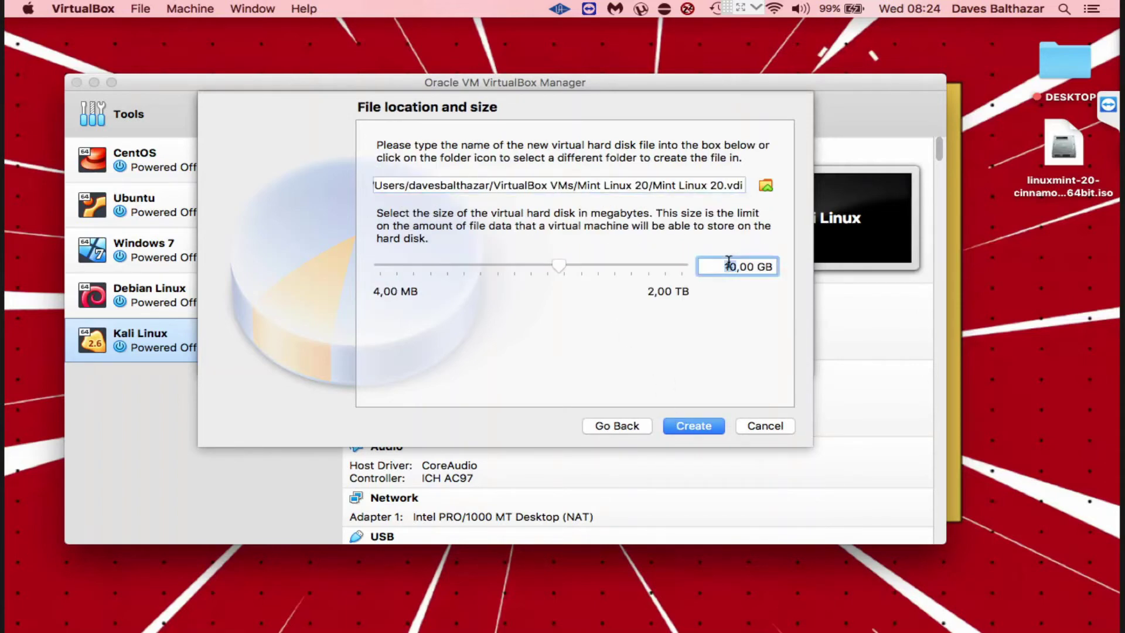
{"action": "type", "text": "64"}
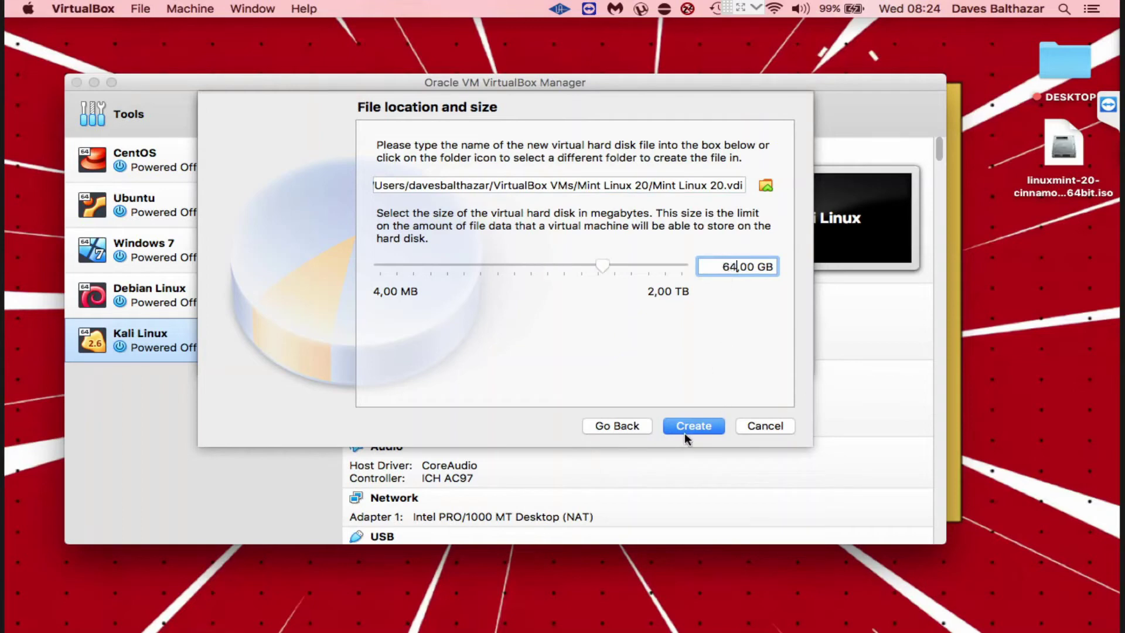
{"action": "left_click", "coordinate": [687, 428]}
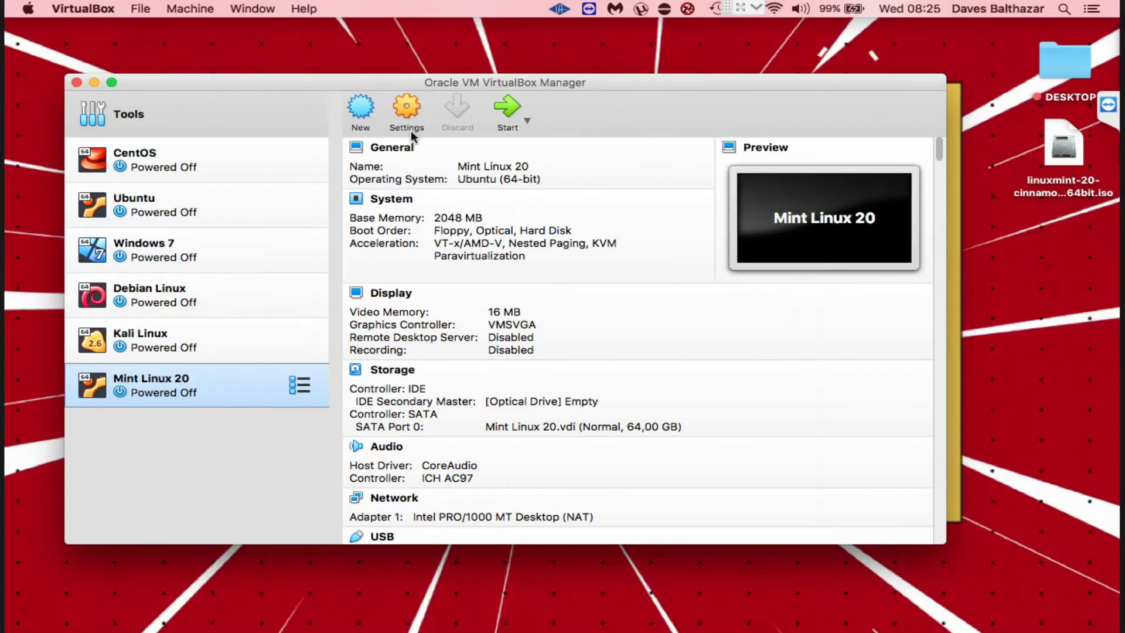
Step: Attach linuxmint-20-cinnamon-64bit.iso to the empty IDE optical drive in Storage settings and save
{"action": "left_click", "coordinate": [409, 110]}
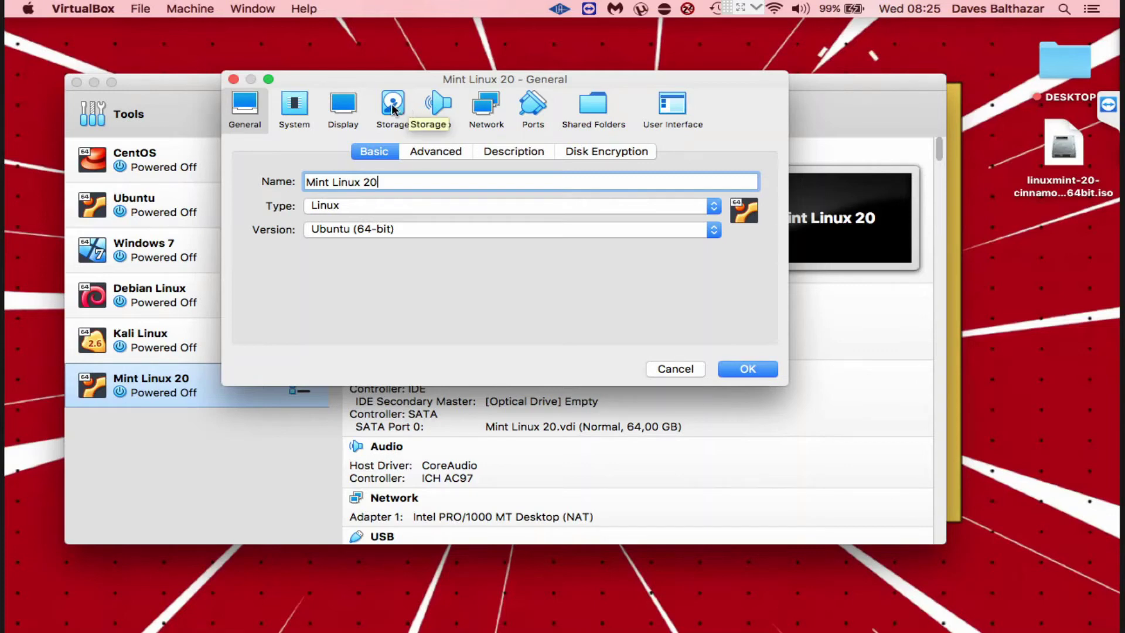
{"action": "left_click", "coordinate": [393, 108]}
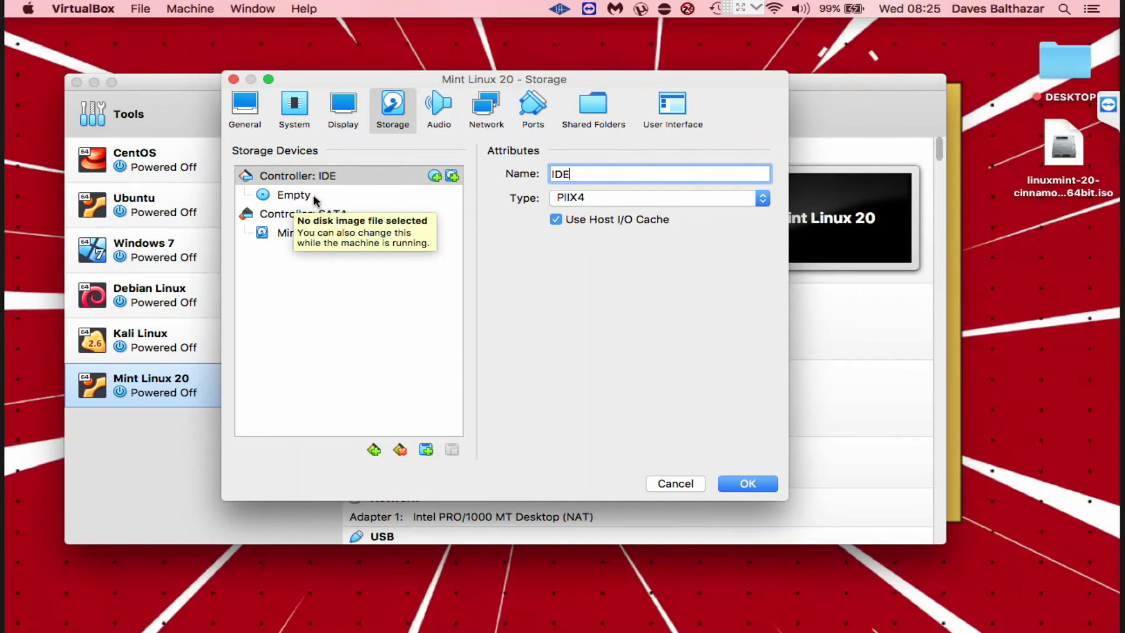
{"action": "left_click", "coordinate": [313, 194]}
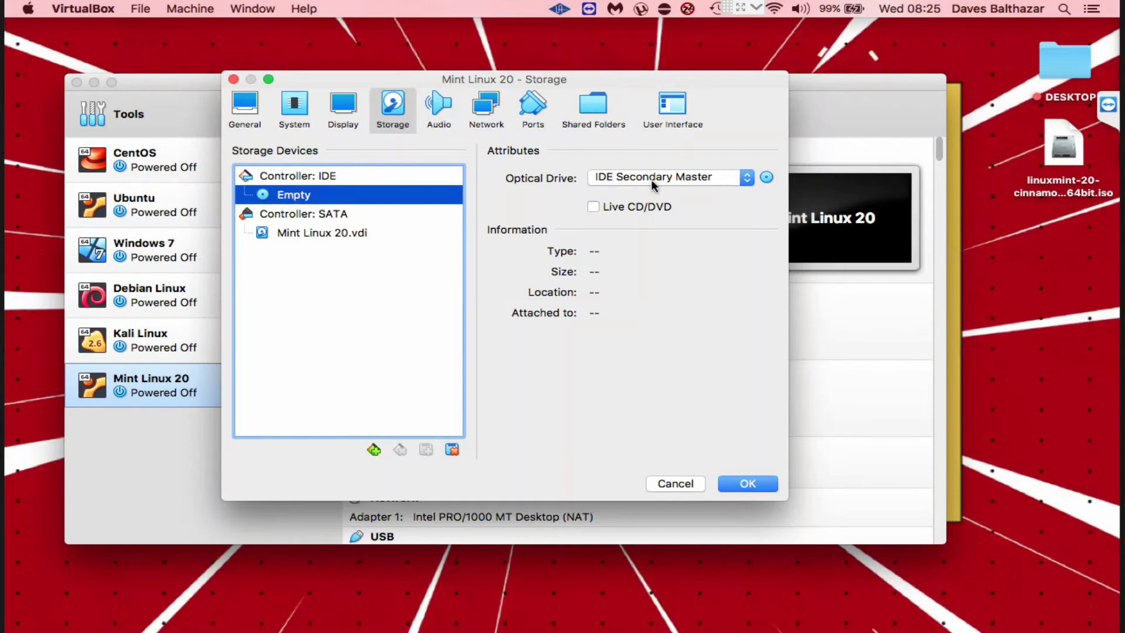
{"action": "left_click", "coordinate": [766, 178]}
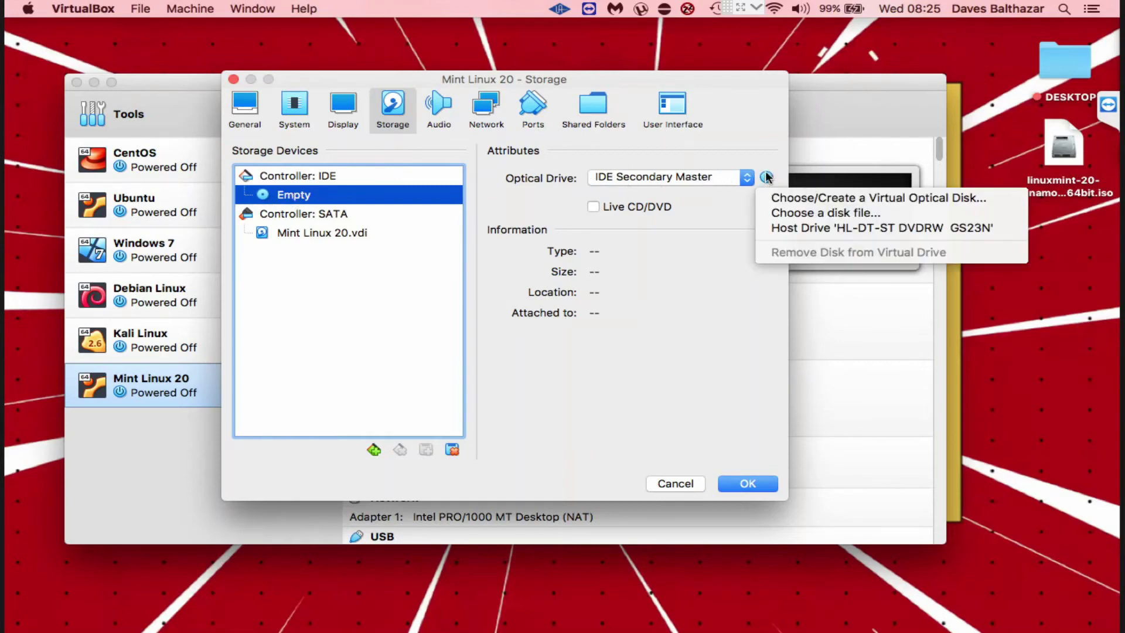
{"action": "left_click", "coordinate": [803, 199]}
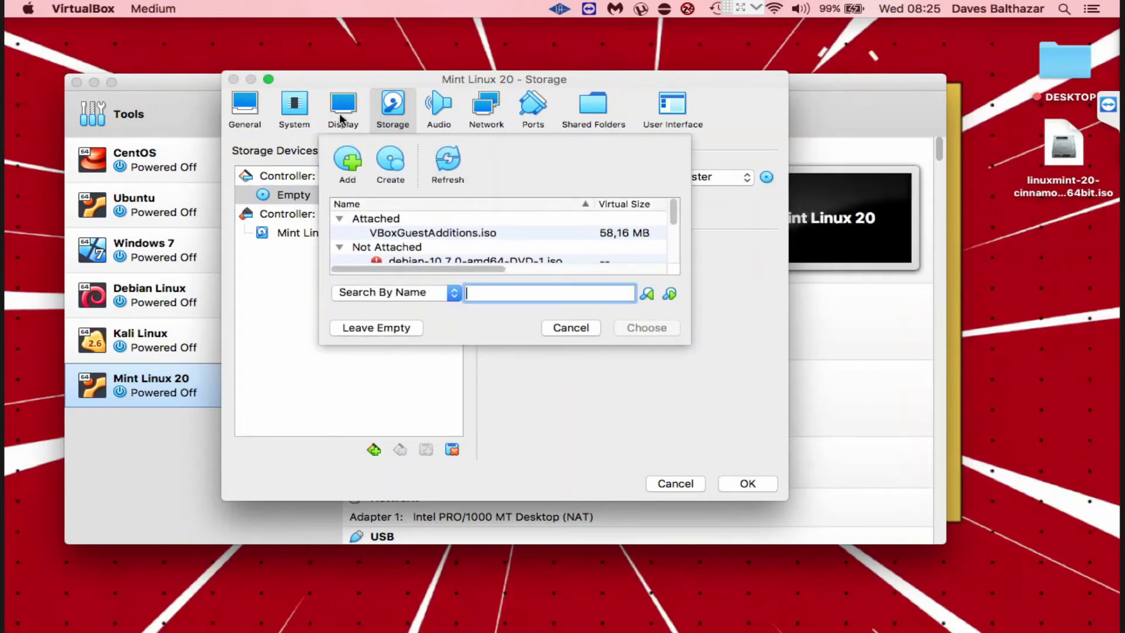
{"action": "left_click", "coordinate": [345, 154]}
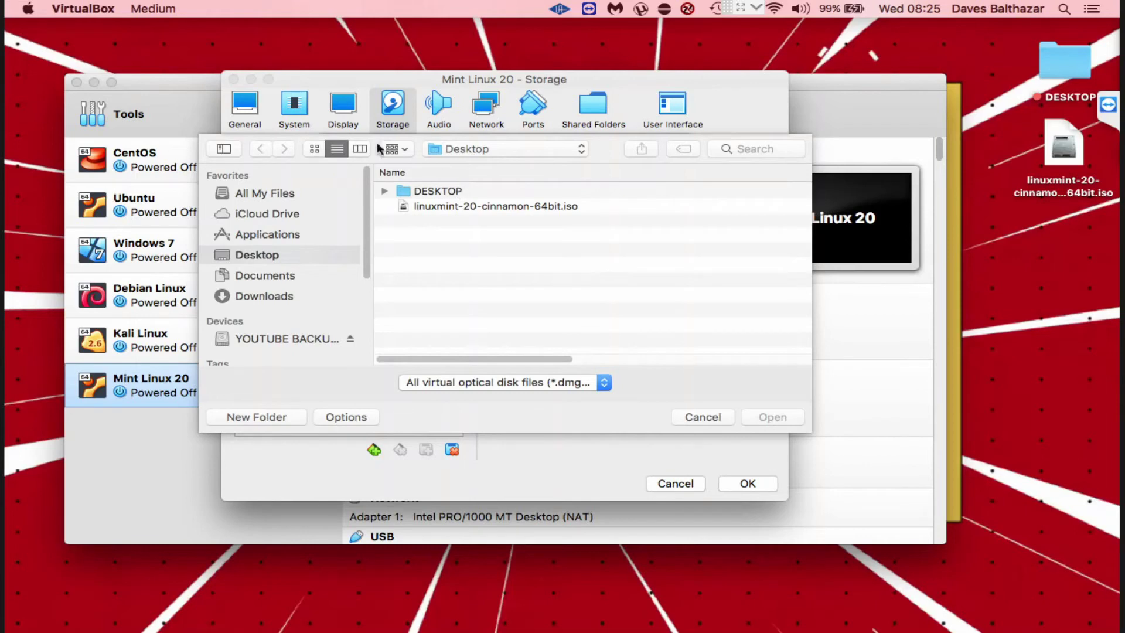
{"action": "double_click", "coordinate": [420, 209]}
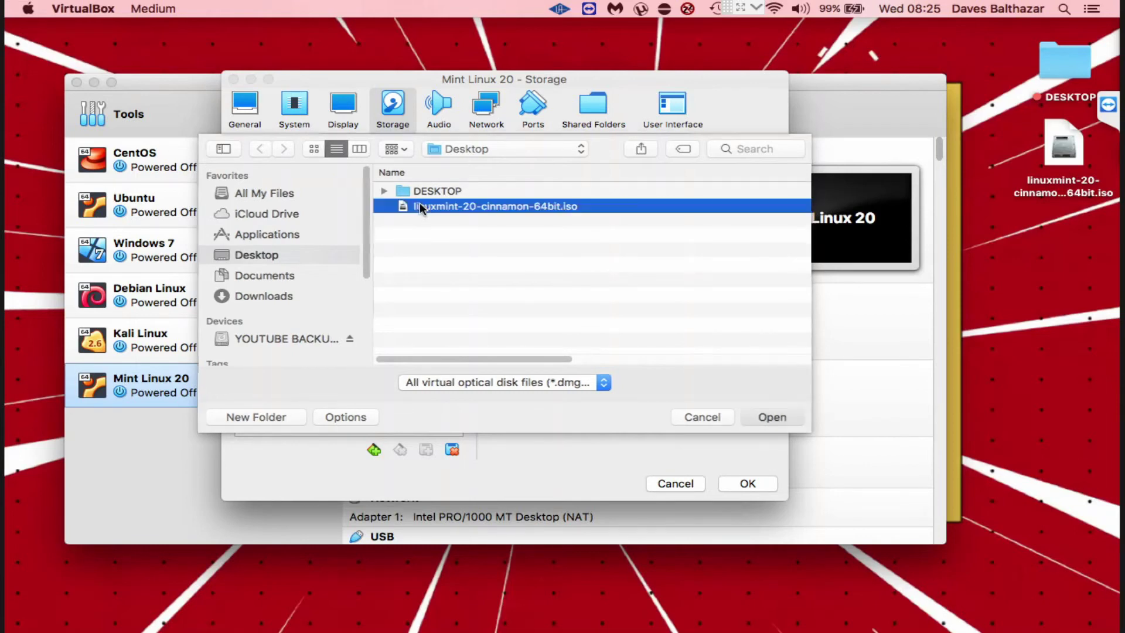
{"action": "left_click", "coordinate": [640, 327]}
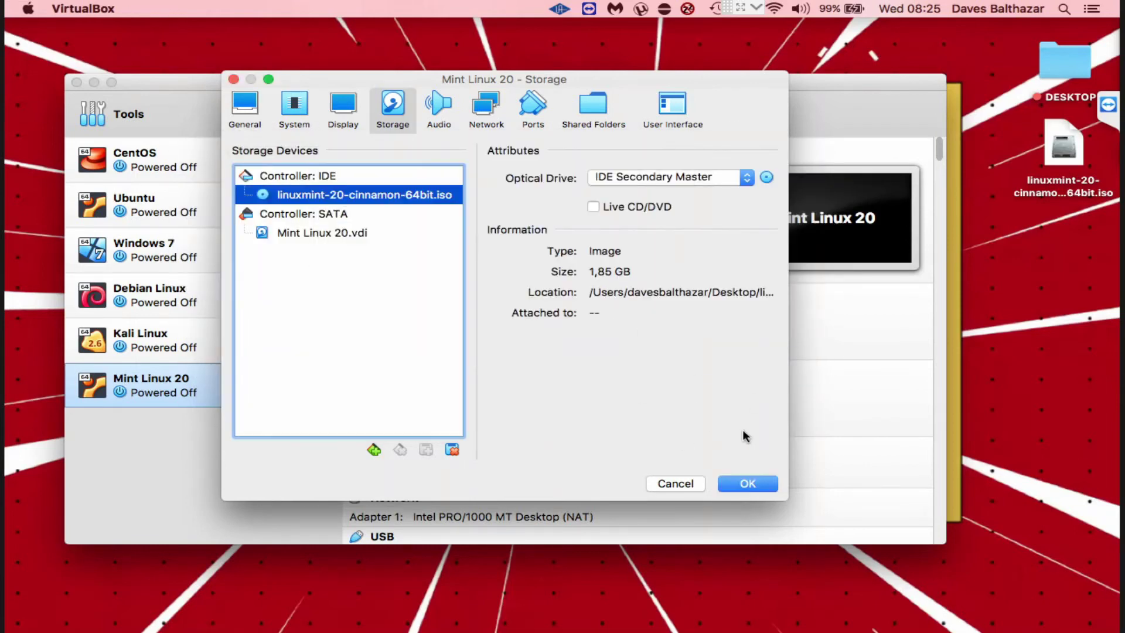
{"action": "left_click", "coordinate": [756, 490]}
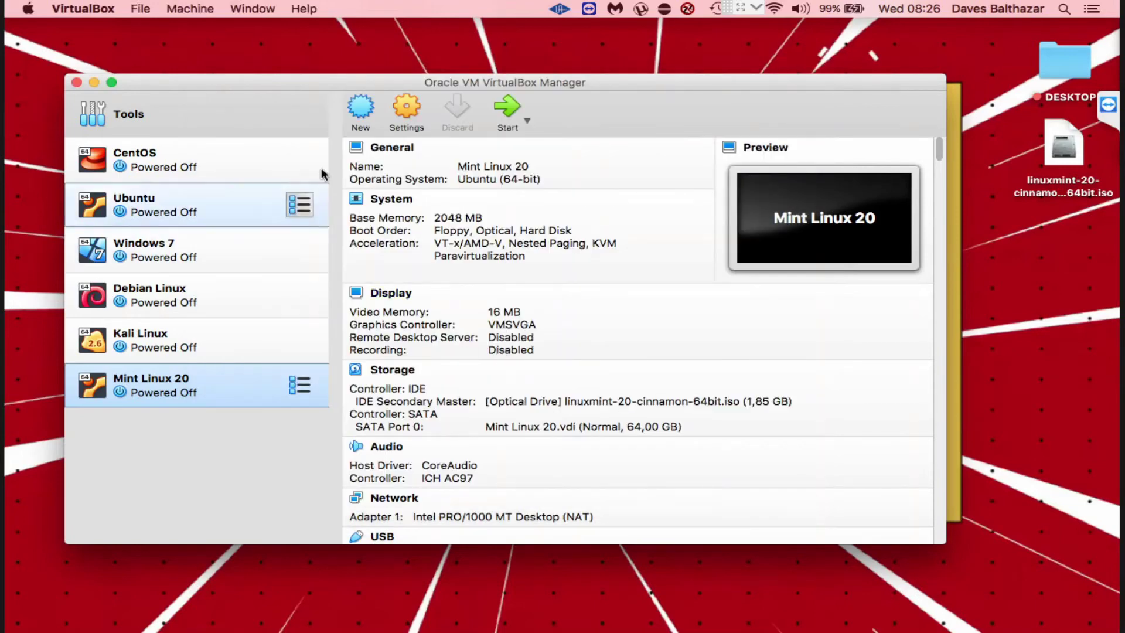
Step: Start the Mint Linux 20 VM and halt the boot menu countdown
{"action": "double_click", "coordinate": [178, 385]}
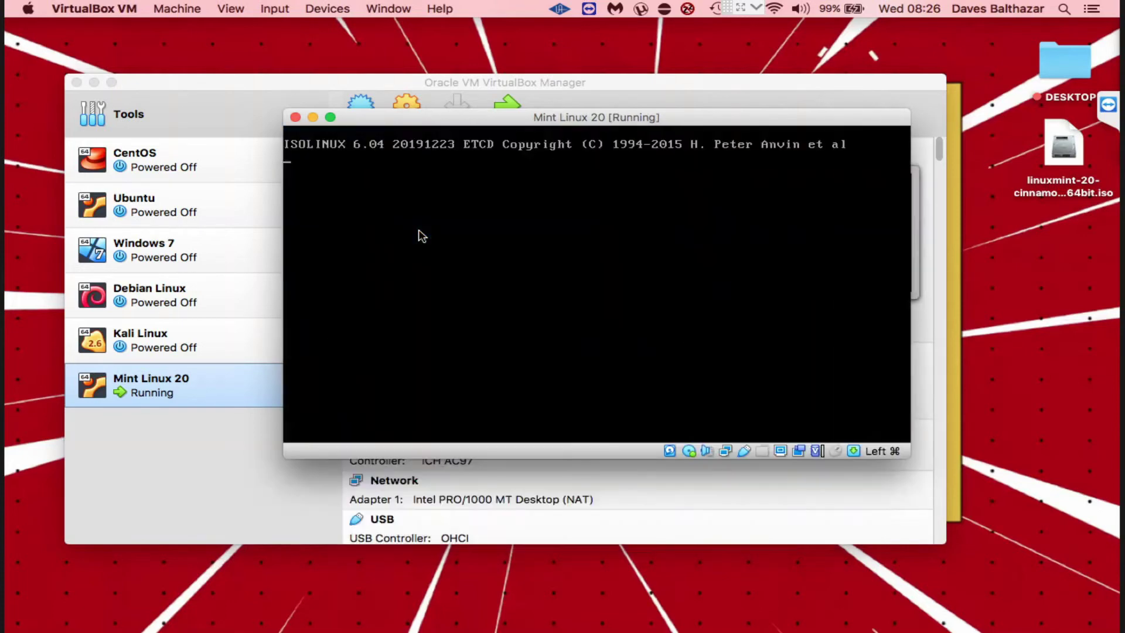
{"action": "key", "text": "Down"}
{"action": "key", "text": "Down"}
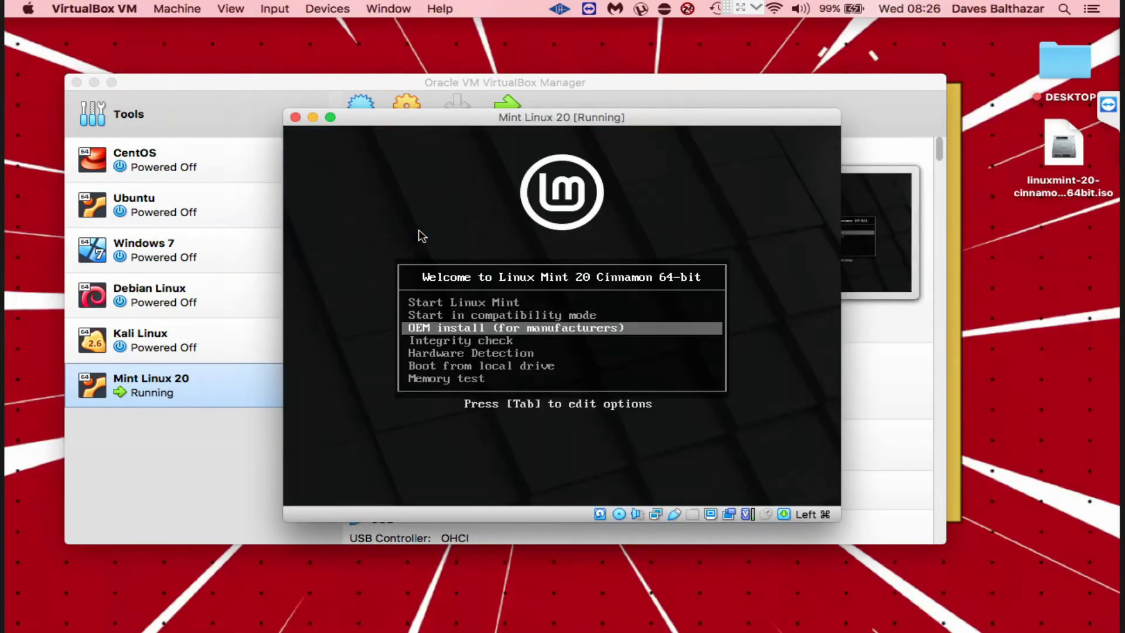
{"action": "key", "text": "Up"}
{"action": "key", "text": "Up"}
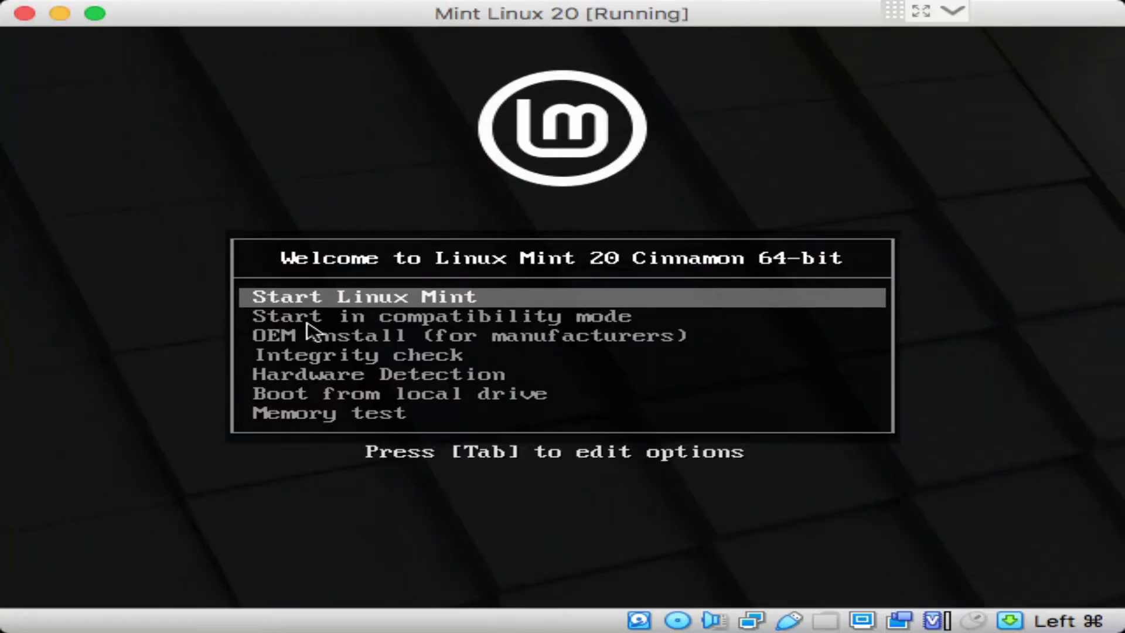
Step: Browse the boot entries down to Memory test, then boot Start Linux Mint
{"action": "key", "text": "Down"}
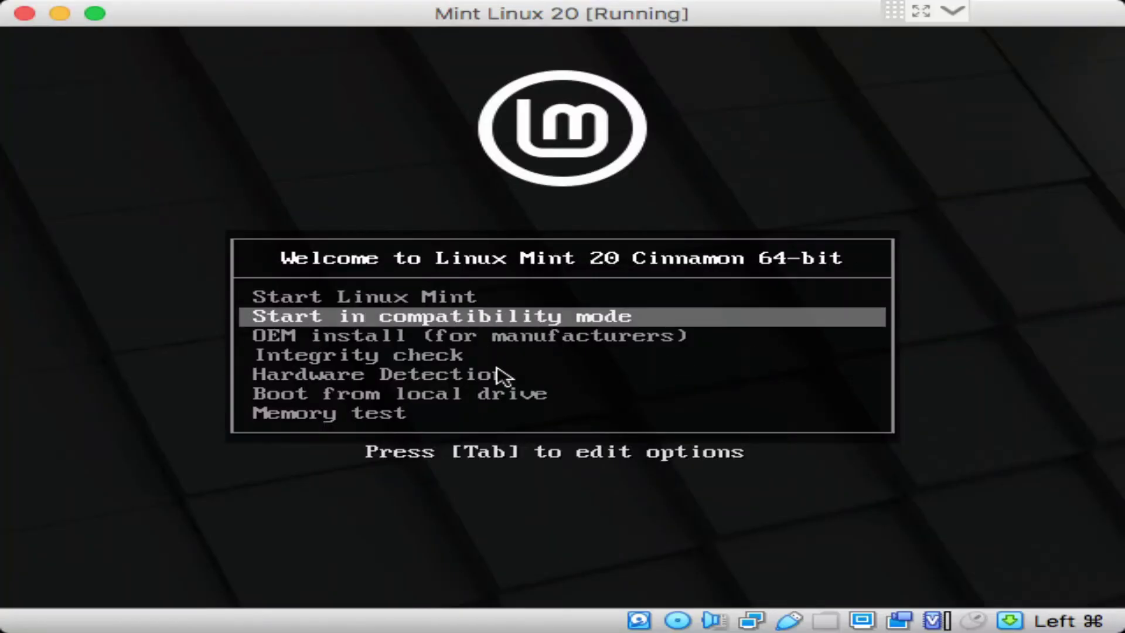
{"action": "key", "text": "Down"}
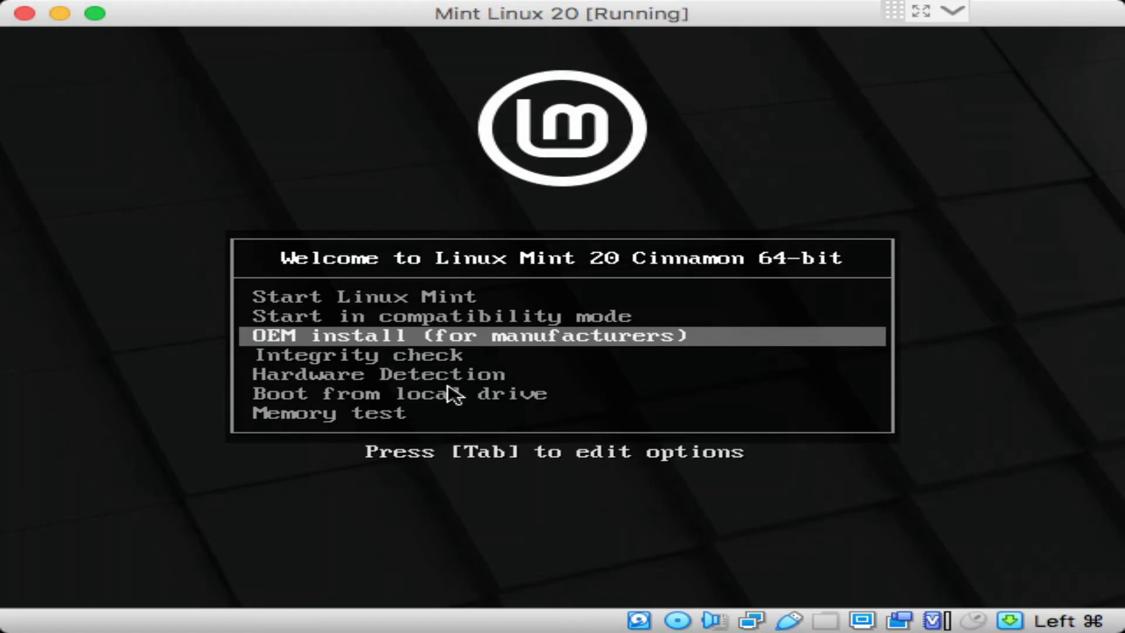
{"action": "key", "text": "Down"}
{"action": "key", "text": "Down"}
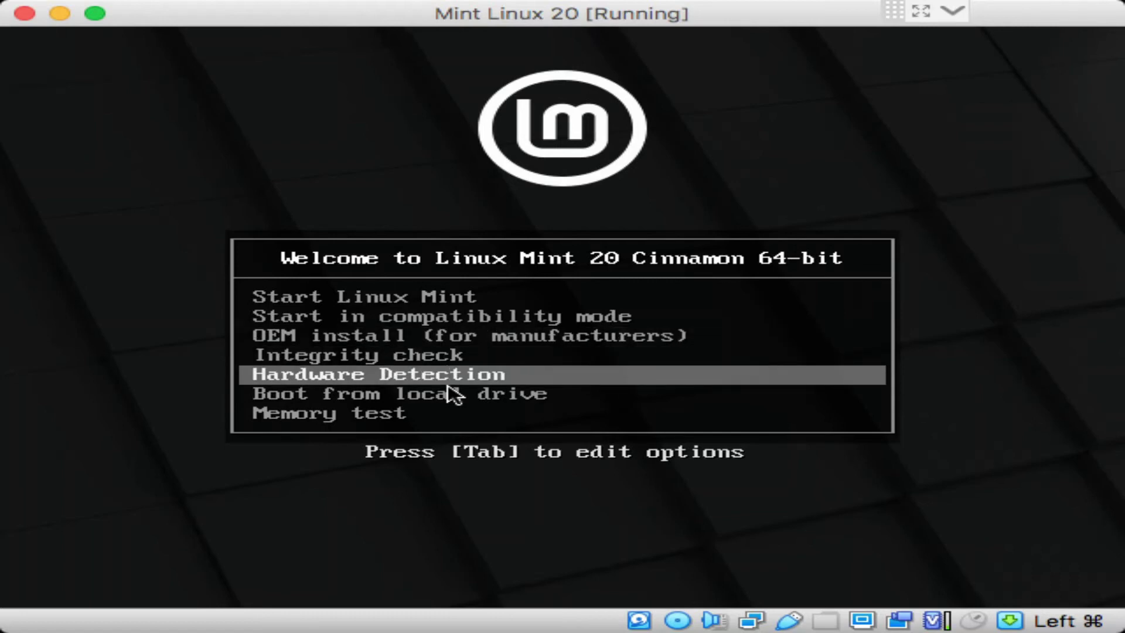
{"action": "key", "text": "Down"}
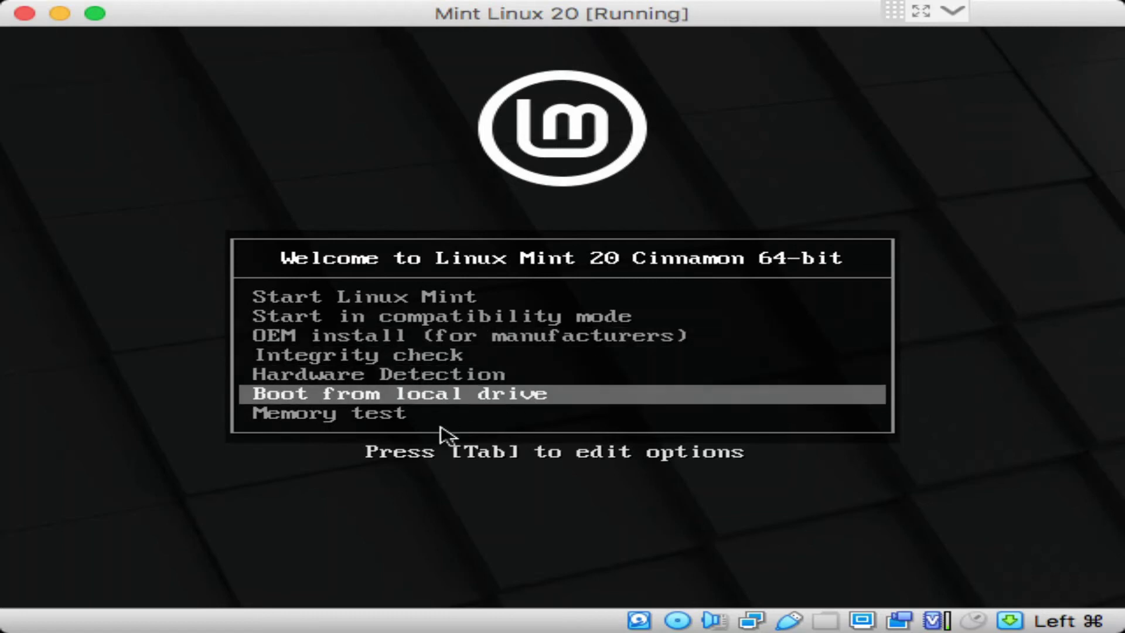
{"action": "key", "text": "Down"}
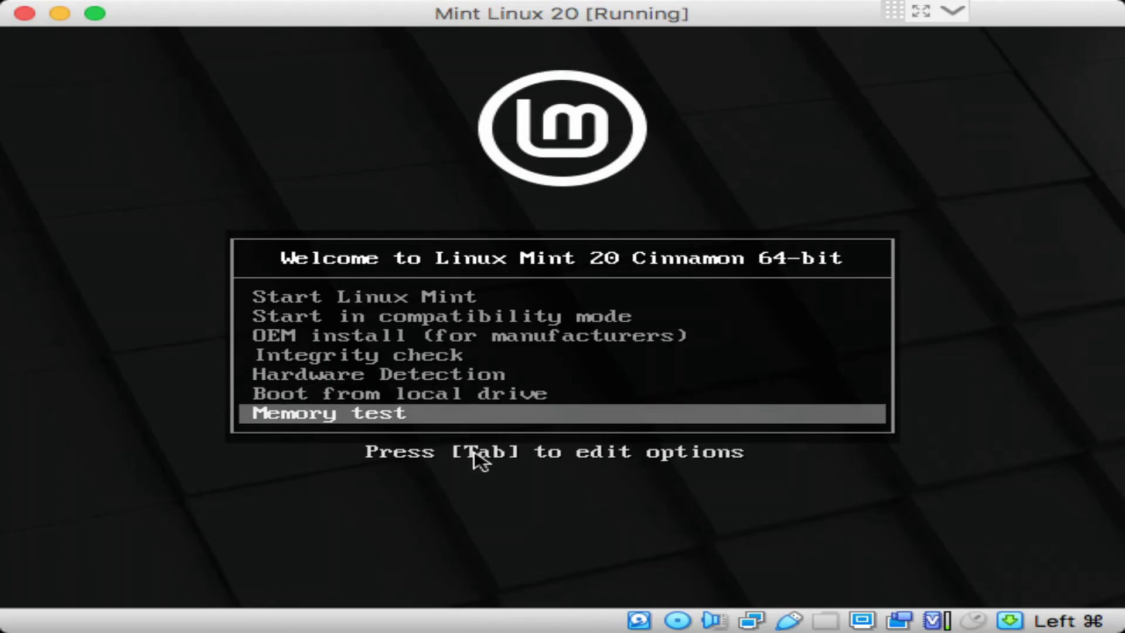
{"action": "key", "text": "Up"}
{"action": "key", "text": "Up"}
{"action": "key", "text": "Up"}
{"action": "key", "text": "Up"}
{"action": "key", "text": "Up"}
{"action": "key", "text": "Up"}
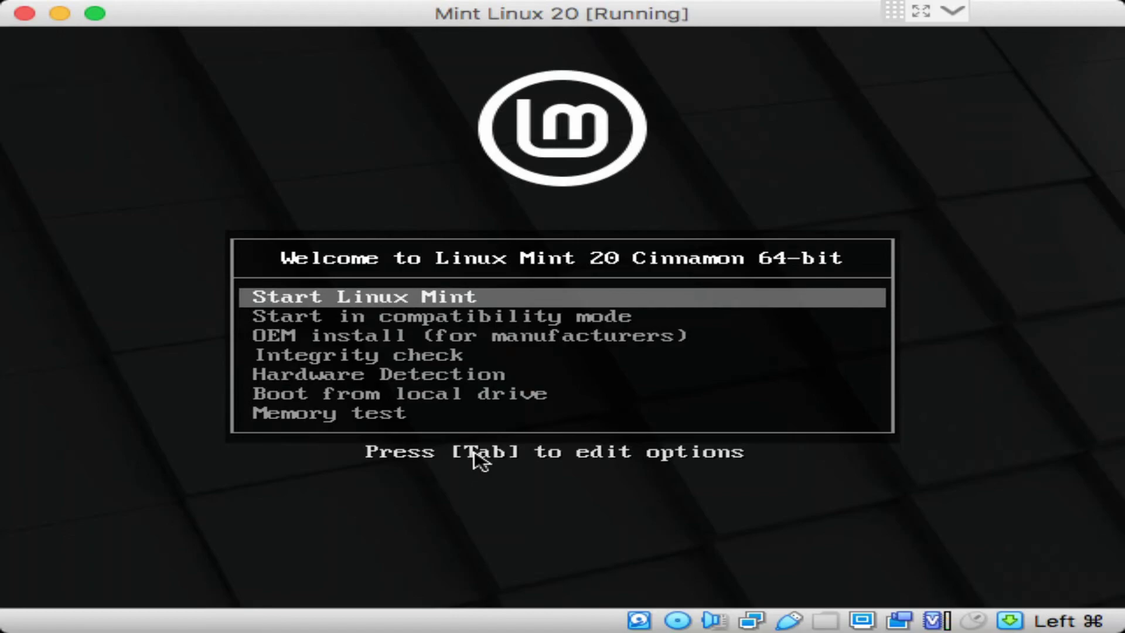
{"action": "key", "text": "Return"}
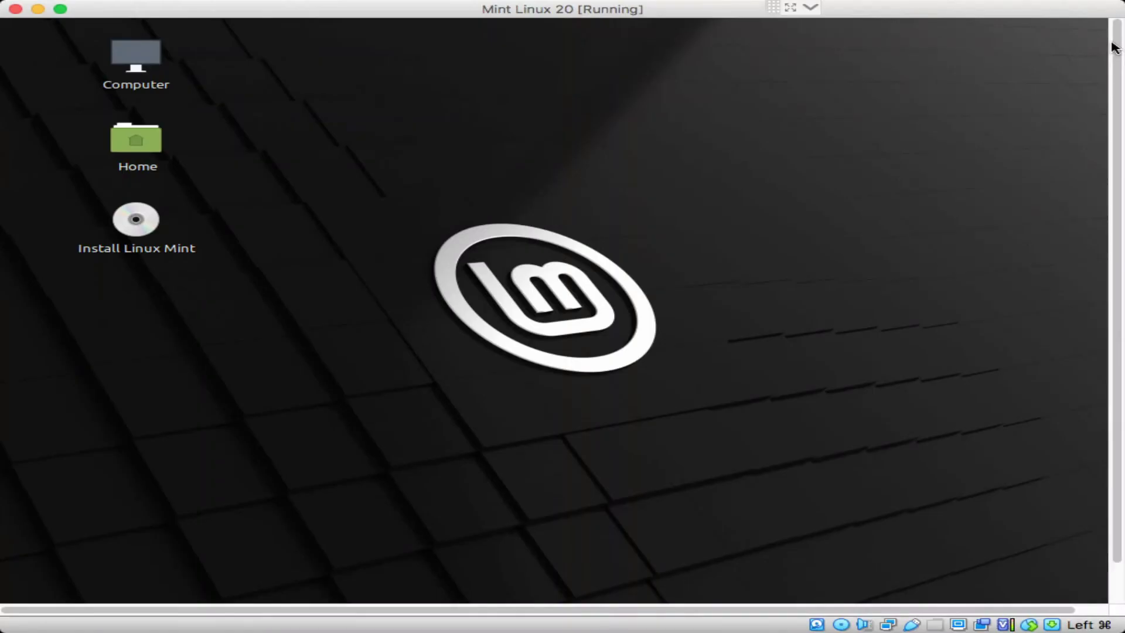
Step: Select the Install Linux Mint launcher on the live desktop
{"action": "left_click_drag", "start_coordinate": [1116, 37], "coordinate": [1113, 104]}
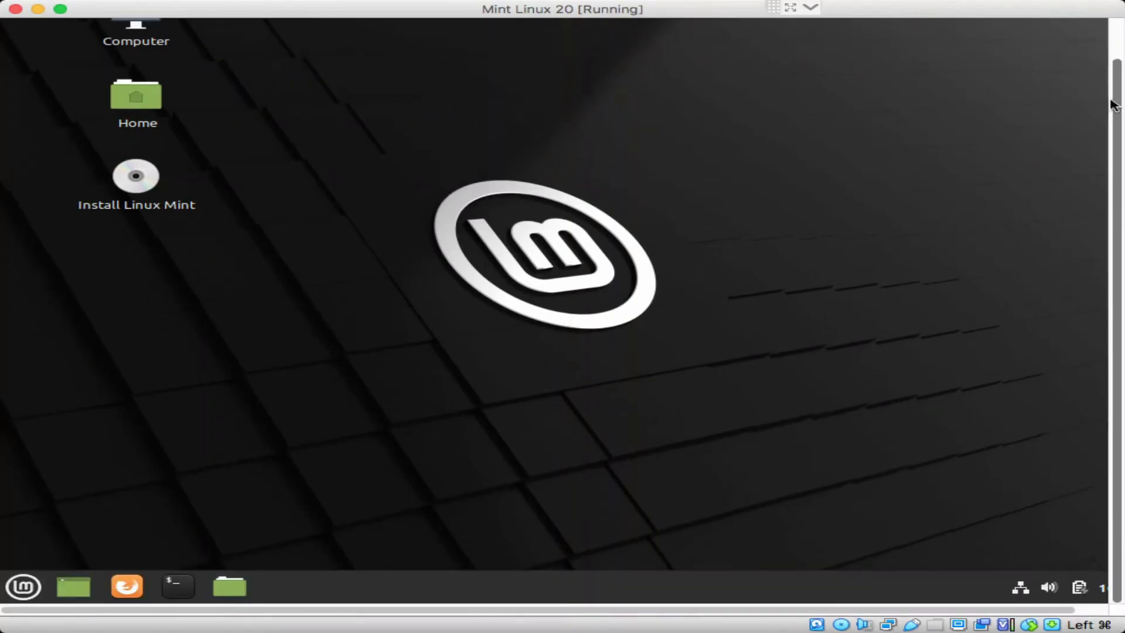
{"action": "left_click_drag", "start_coordinate": [1115, 50], "coordinate": [1115, 104]}
{"action": "left_click", "coordinate": [138, 176]}
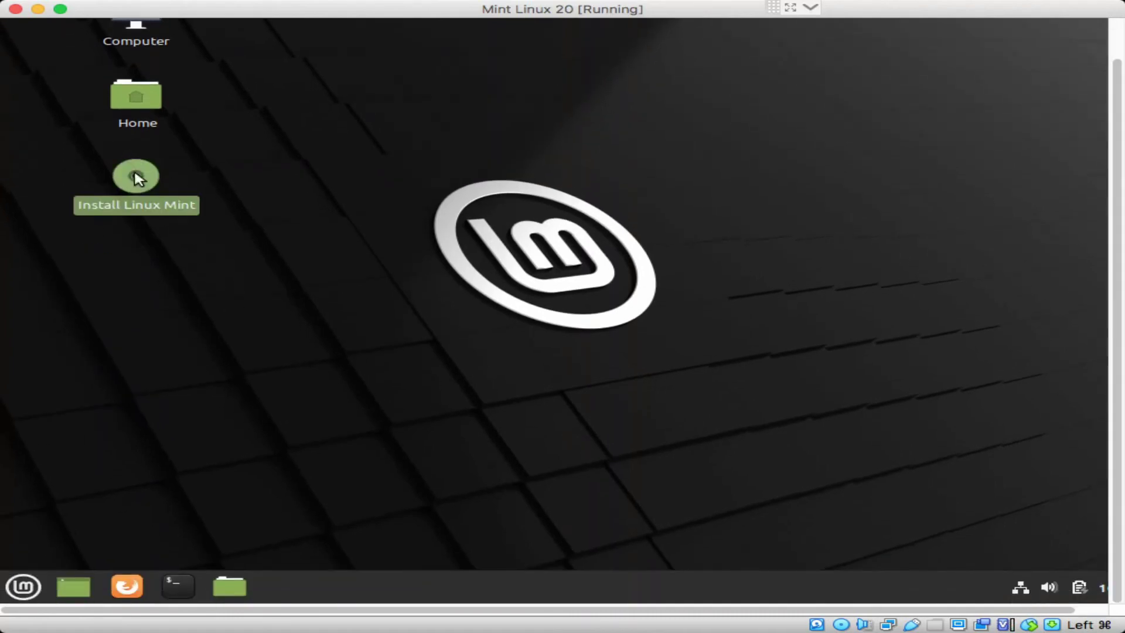
Step: Browse the Mint menu's application categories, then close the menu
{"action": "left_click", "coordinate": [24, 588]}
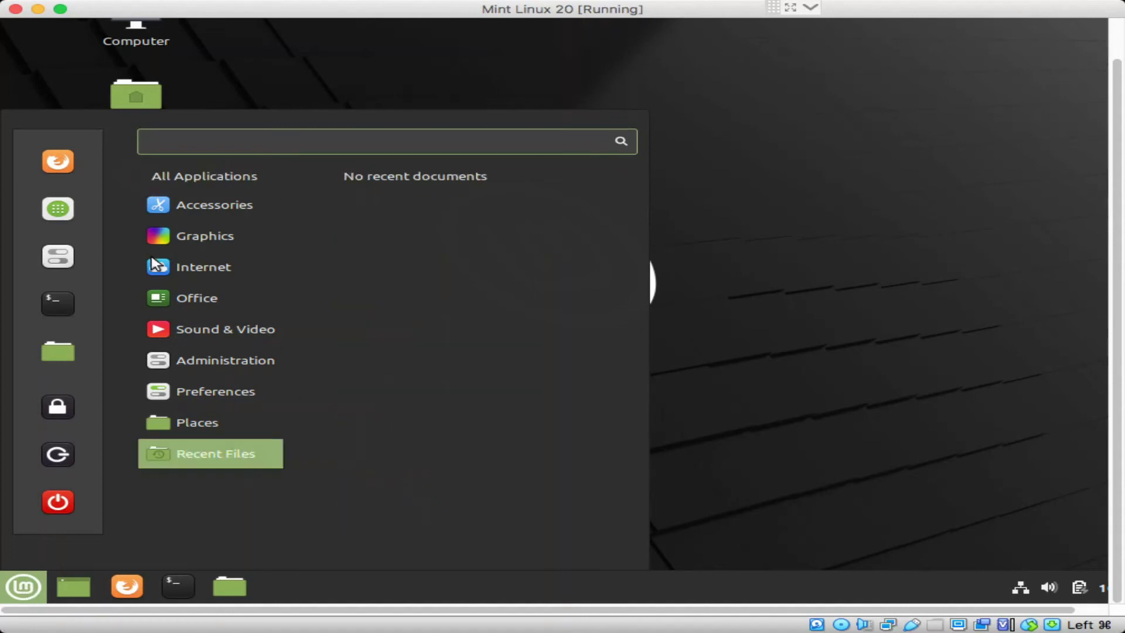
{"action": "mouse_move", "coordinate": [230, 206]}
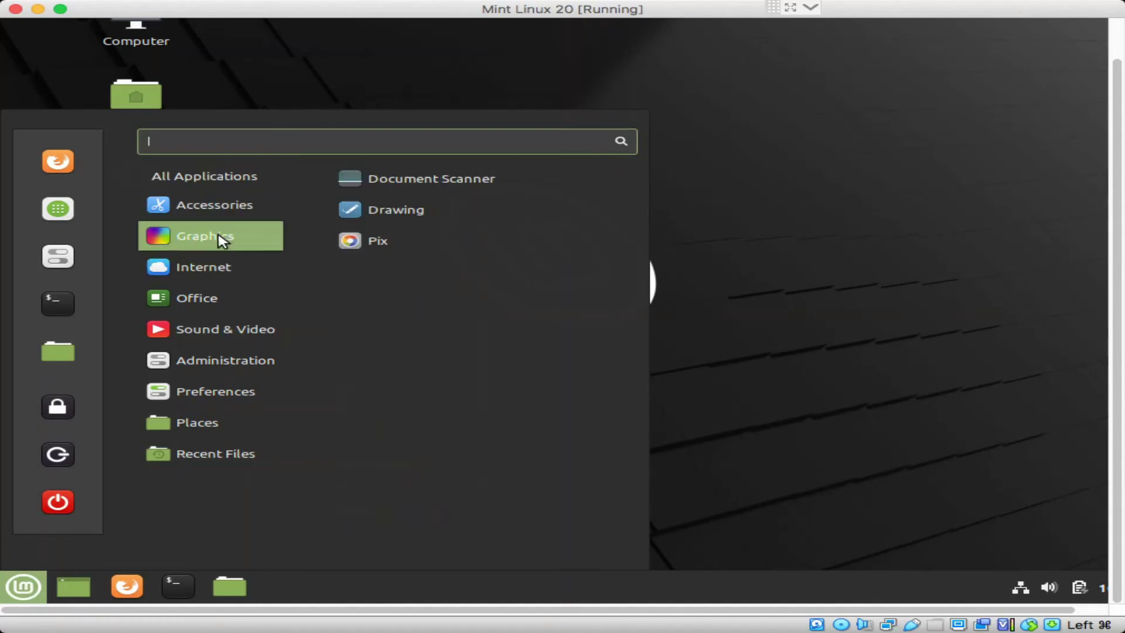
{"action": "mouse_move", "coordinate": [219, 275]}
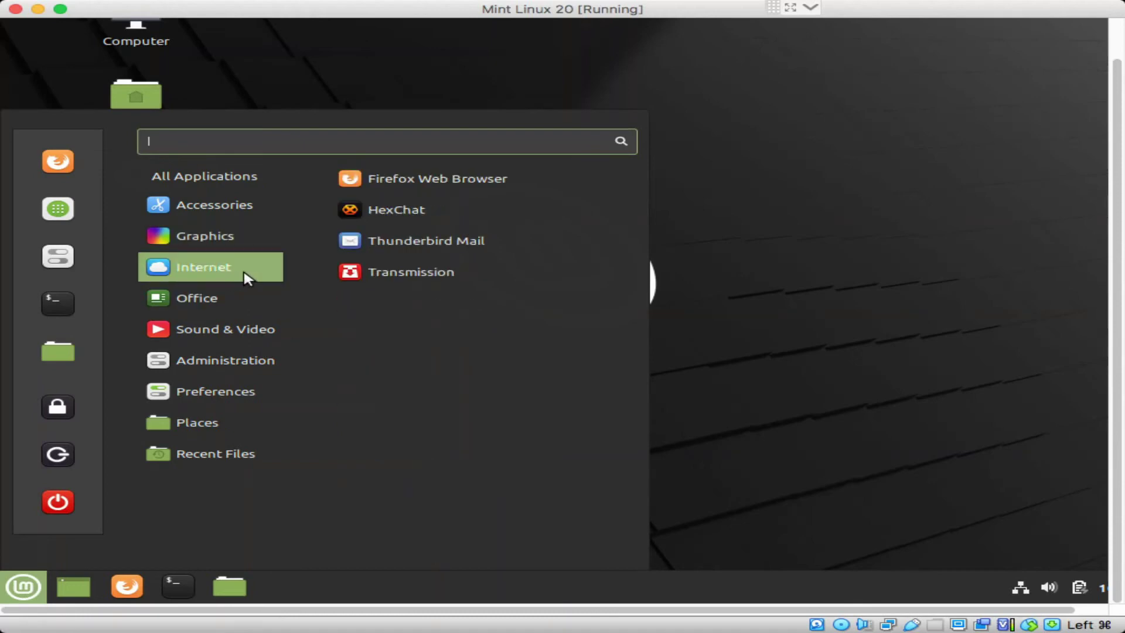
{"action": "mouse_move", "coordinate": [231, 305]}
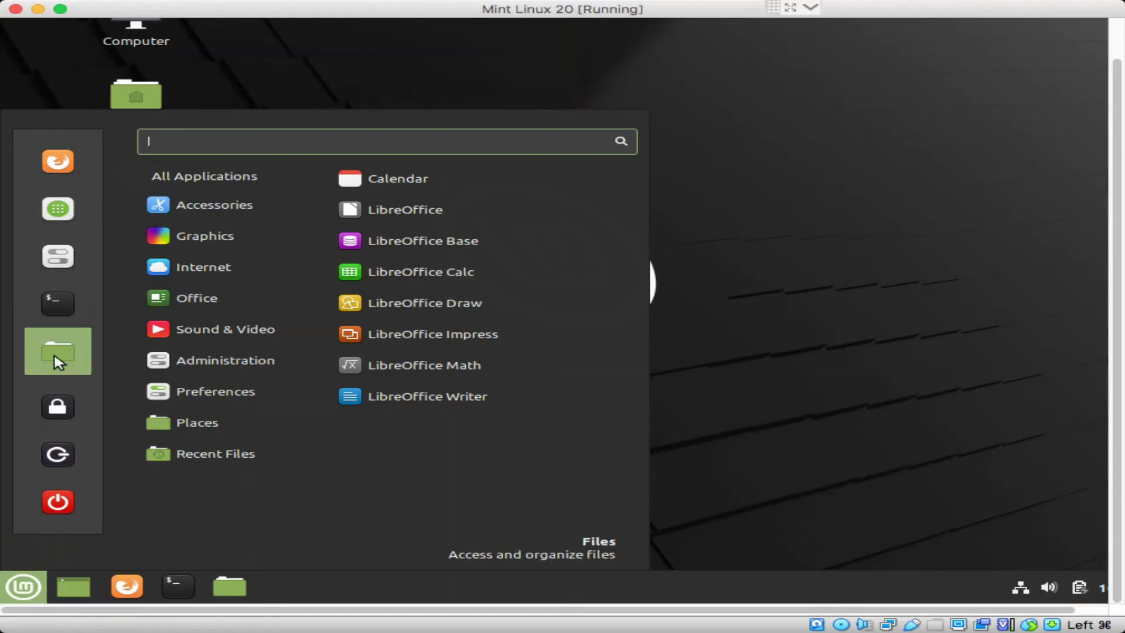
{"action": "mouse_move", "coordinate": [211, 176]}
{"action": "left_click", "coordinate": [765, 165]}
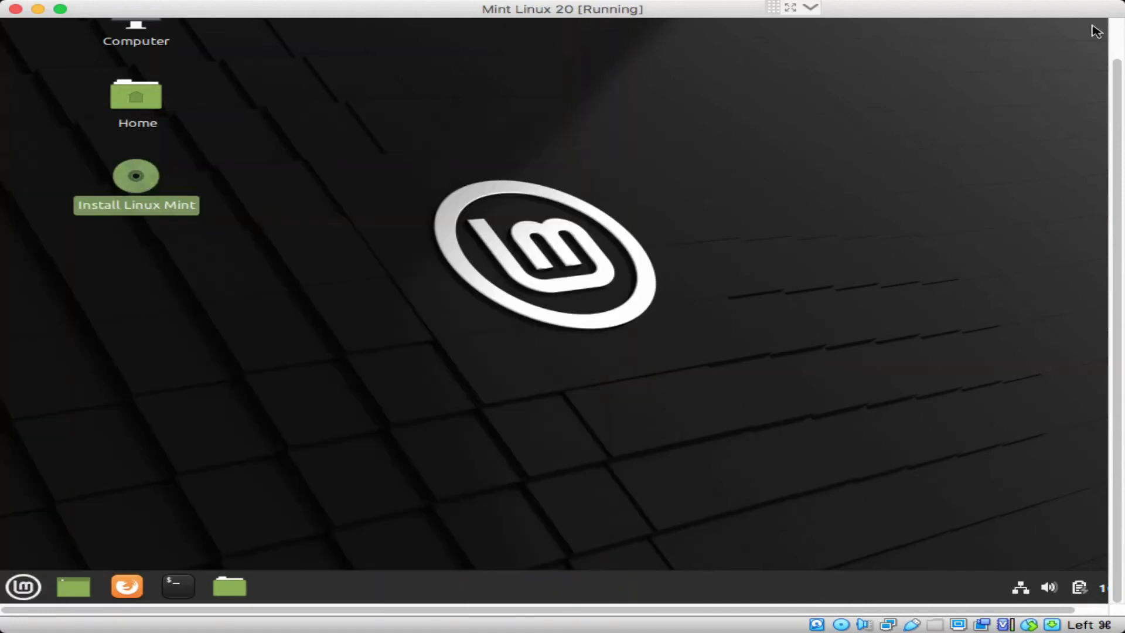
{"action": "left_click", "coordinate": [1117, 40]}
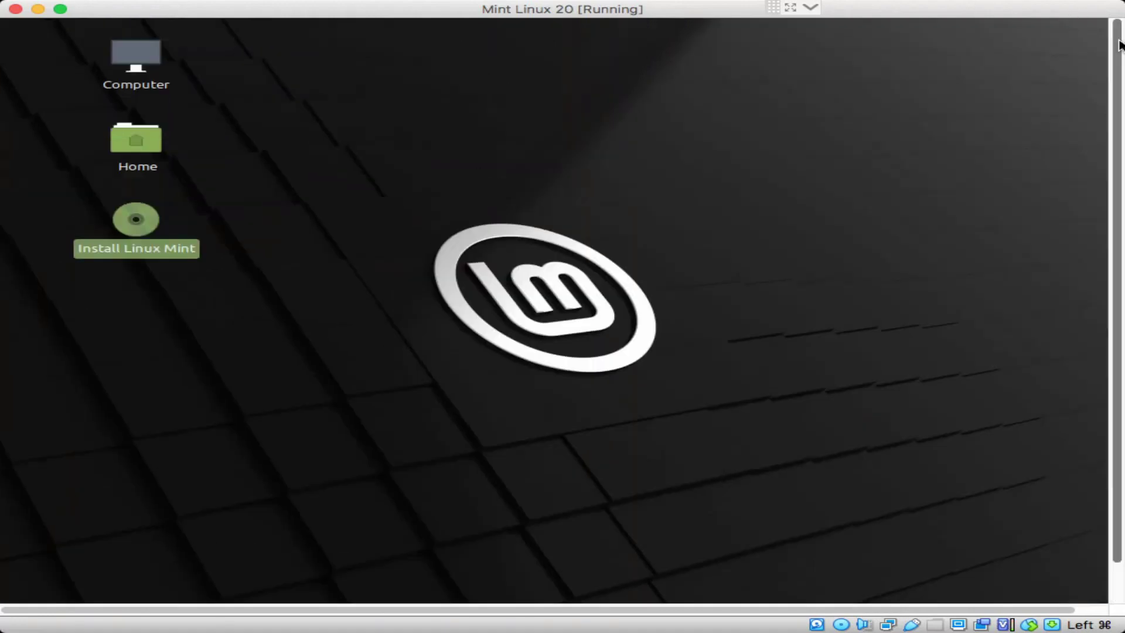
Step: Launch the installer, choose Português do Brasil as its language, and continue
{"action": "double_click", "coordinate": [154, 222]}
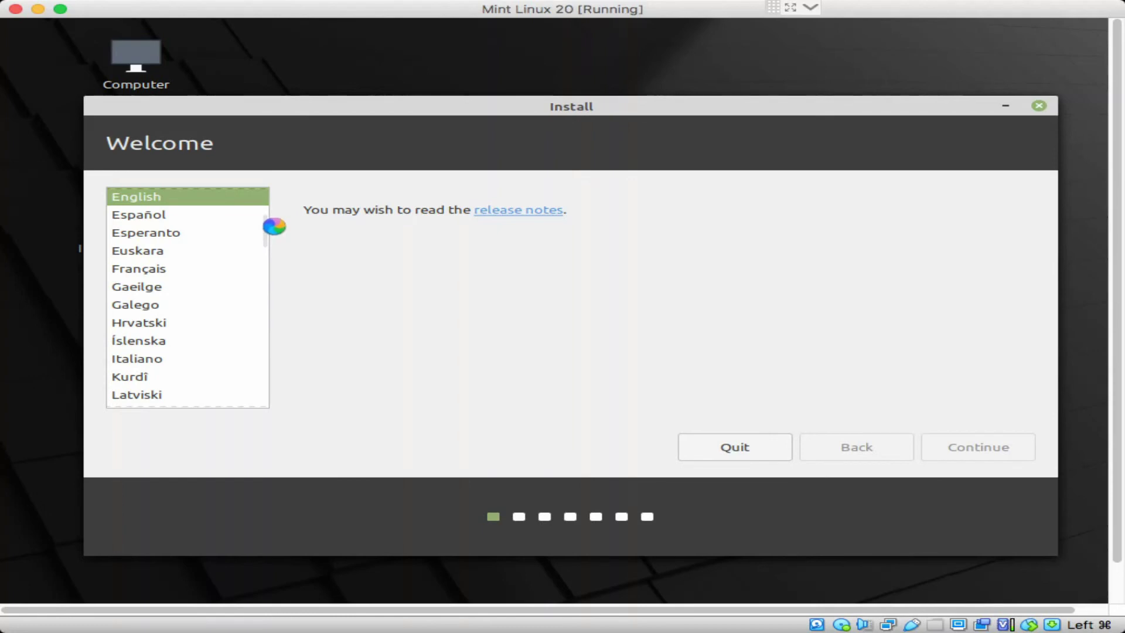
{"action": "left_click", "coordinate": [165, 271]}
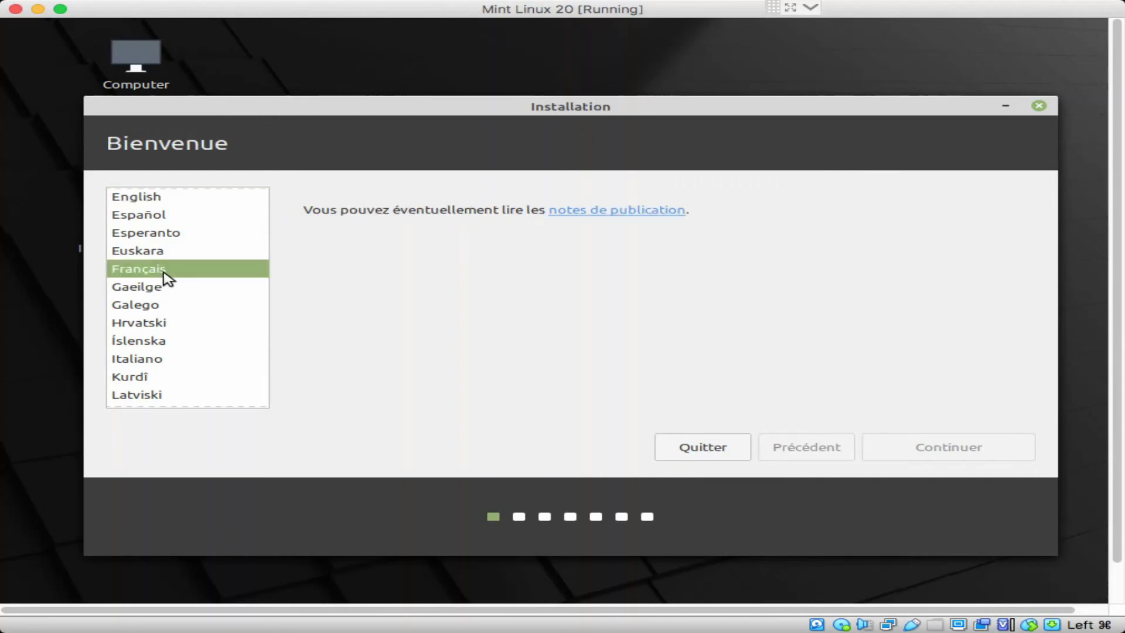
{"action": "scroll", "coordinate": [164, 272], "scroll_direction": "down", "scroll_amount": 5}
{"action": "left_click", "coordinate": [146, 280]}
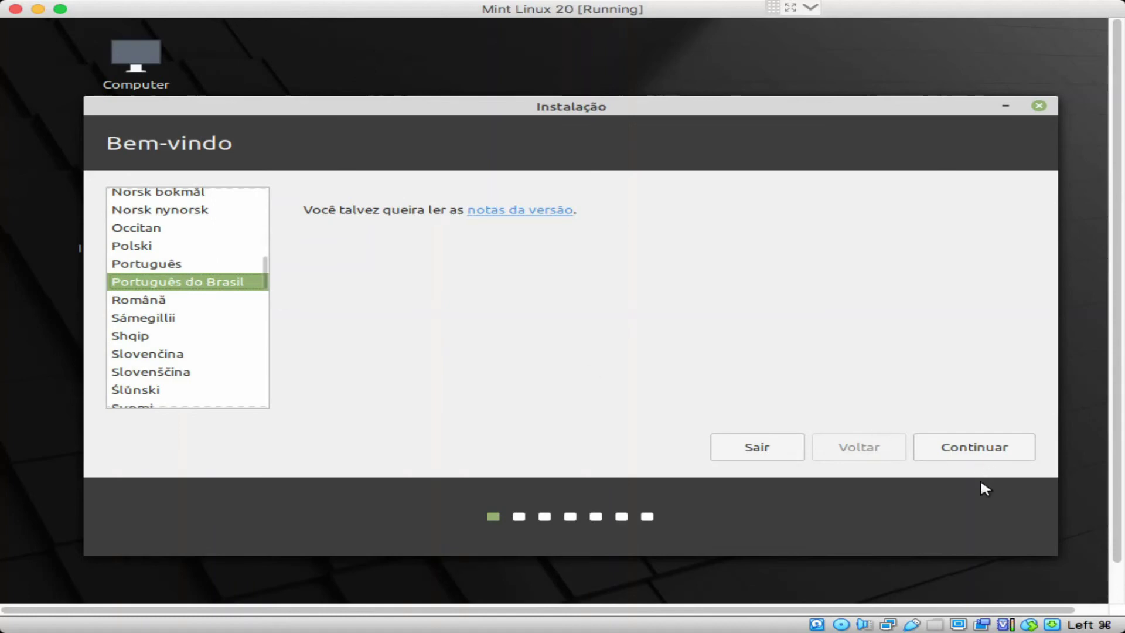
{"action": "left_click", "coordinate": [955, 441]}
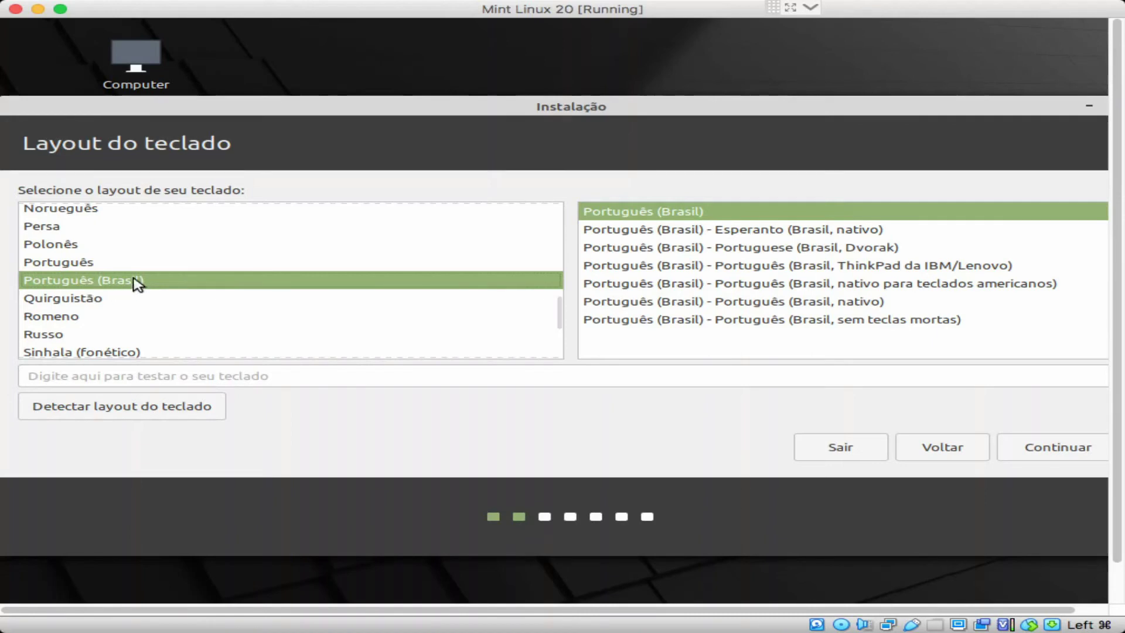
Step: Keep the Português (Brasil) layout and enable Instalar codecs multimídia
{"action": "left_click", "coordinate": [1053, 450]}
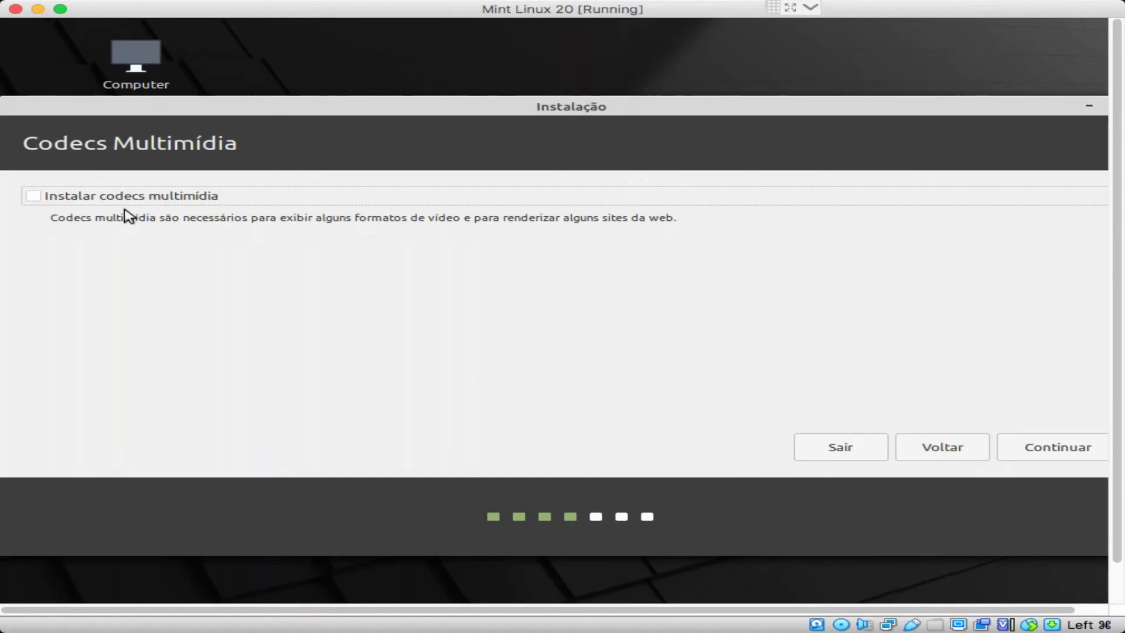
{"action": "left_click", "coordinate": [33, 198]}
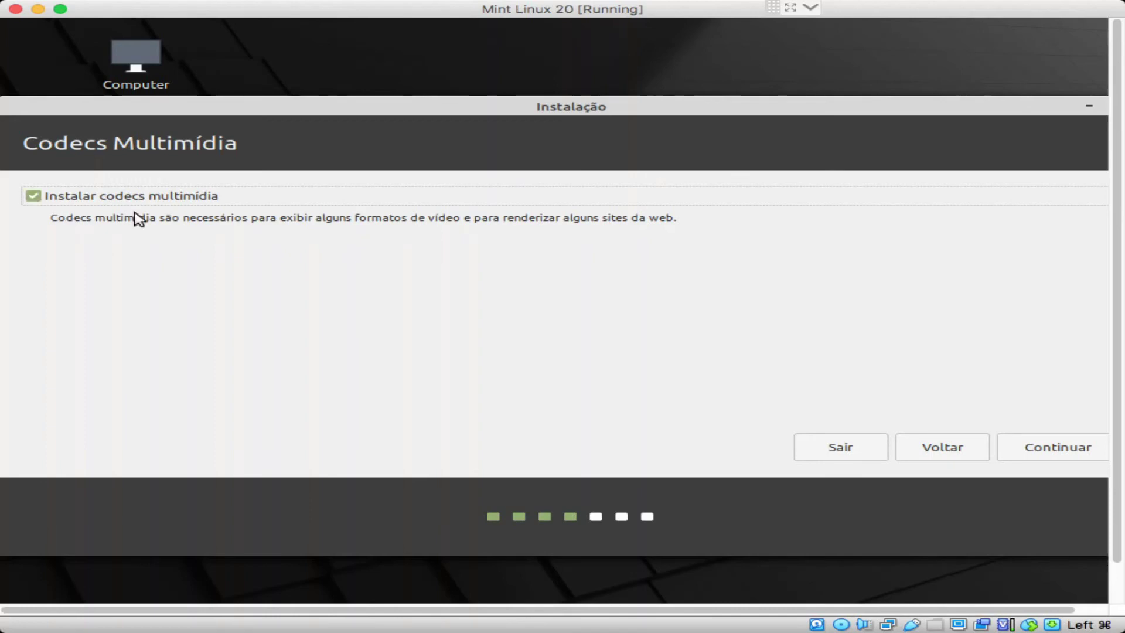
{"action": "left_click", "coordinate": [1030, 453]}
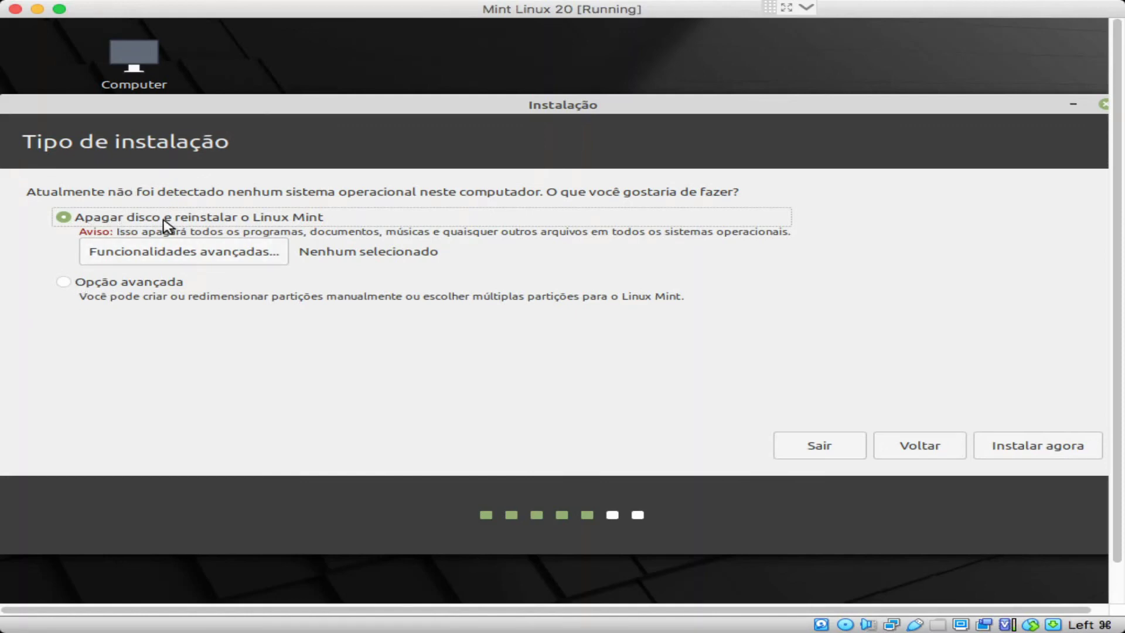
Step: Install with Apagar disco, leaving advanced features unchanged, and confirm the partition changes
{"action": "left_click", "coordinate": [167, 254]}
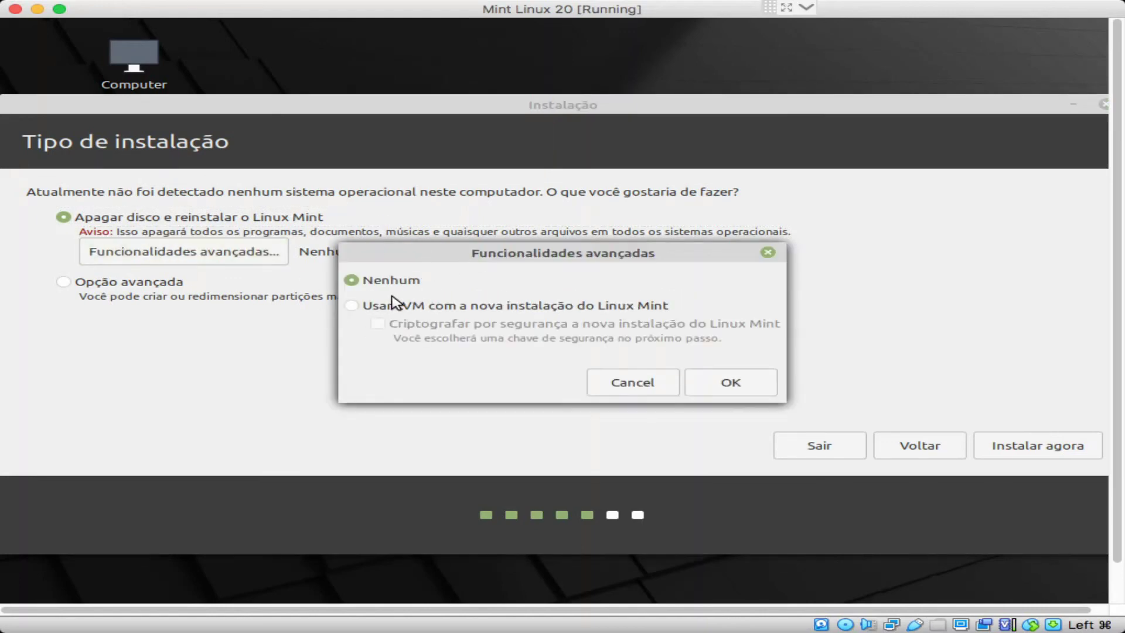
{"action": "left_click", "coordinate": [628, 384]}
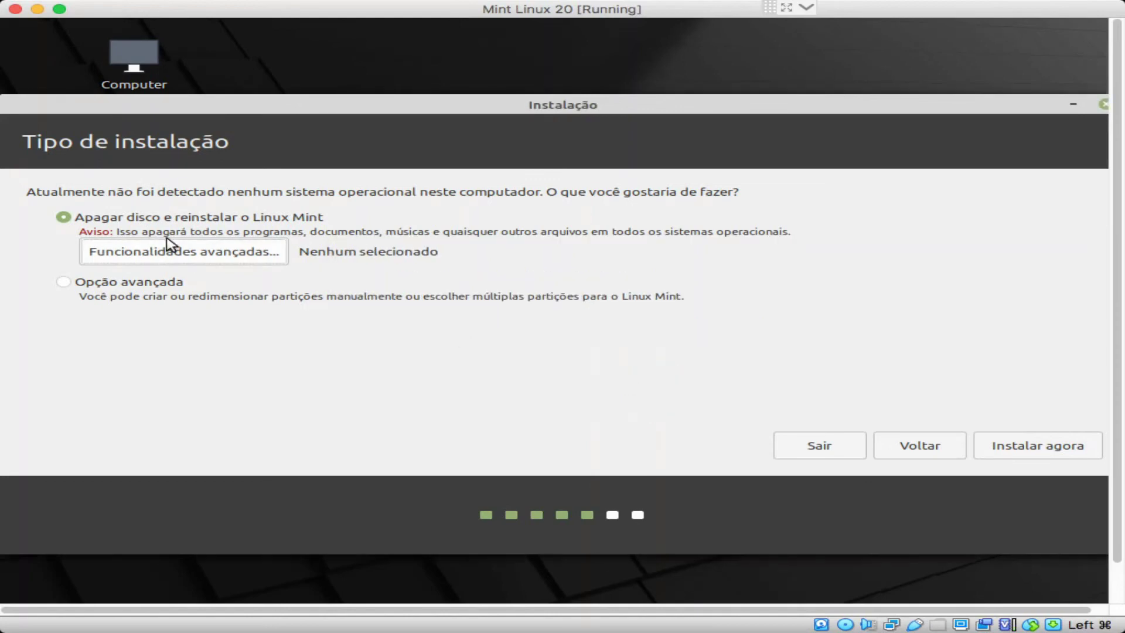
{"action": "left_click", "coordinate": [1057, 450]}
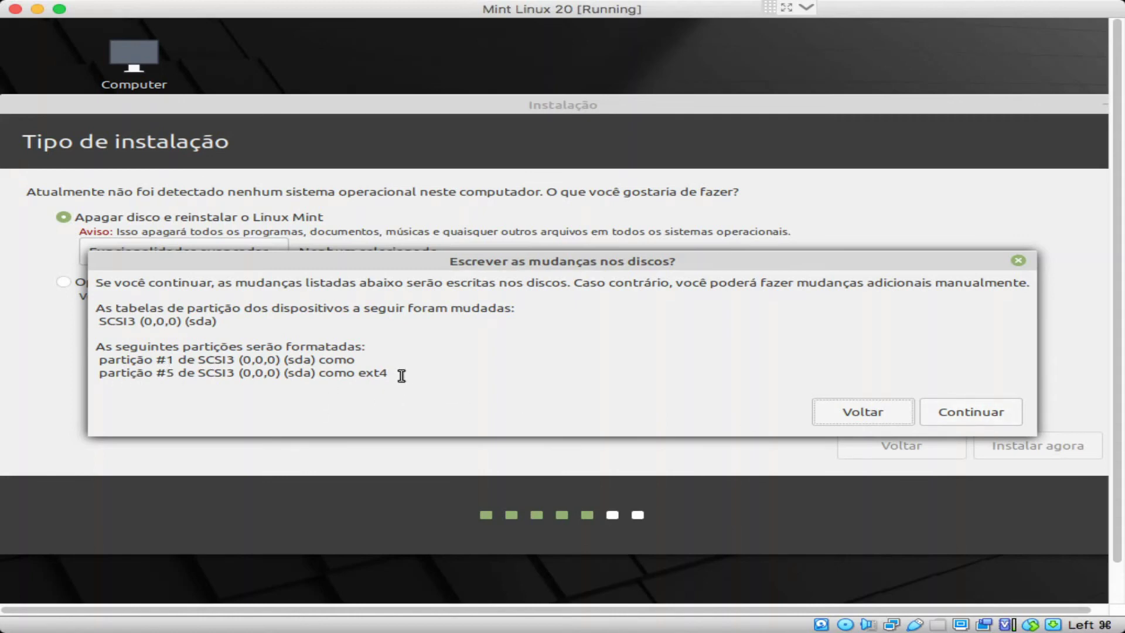
{"action": "left_click", "coordinate": [966, 413]}
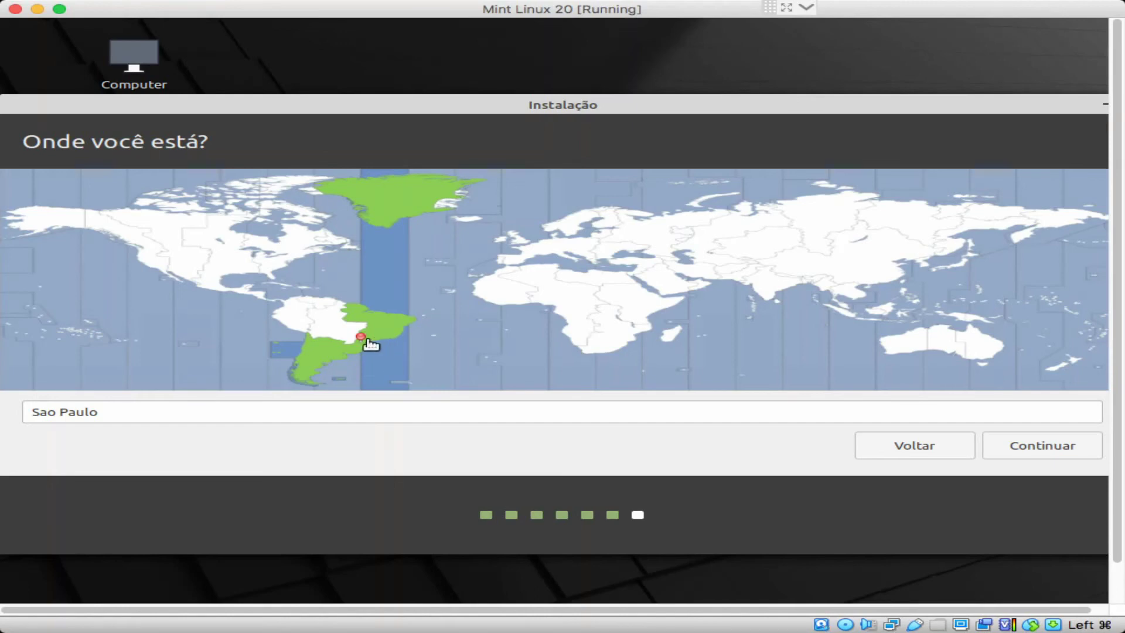
Step: Confirm Sao Paulo as the time-zone location
{"action": "left_click", "coordinate": [1029, 455]}
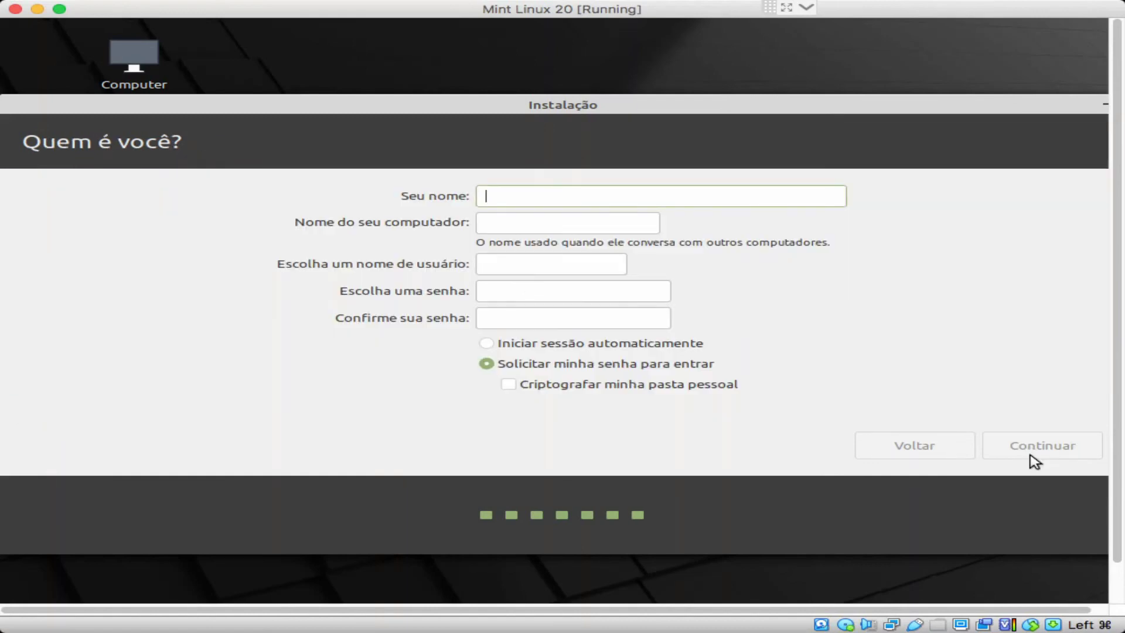
Step: Enter the user's full name, computer name, username and password, then begin installing
{"action": "type", "text": "Dave"}
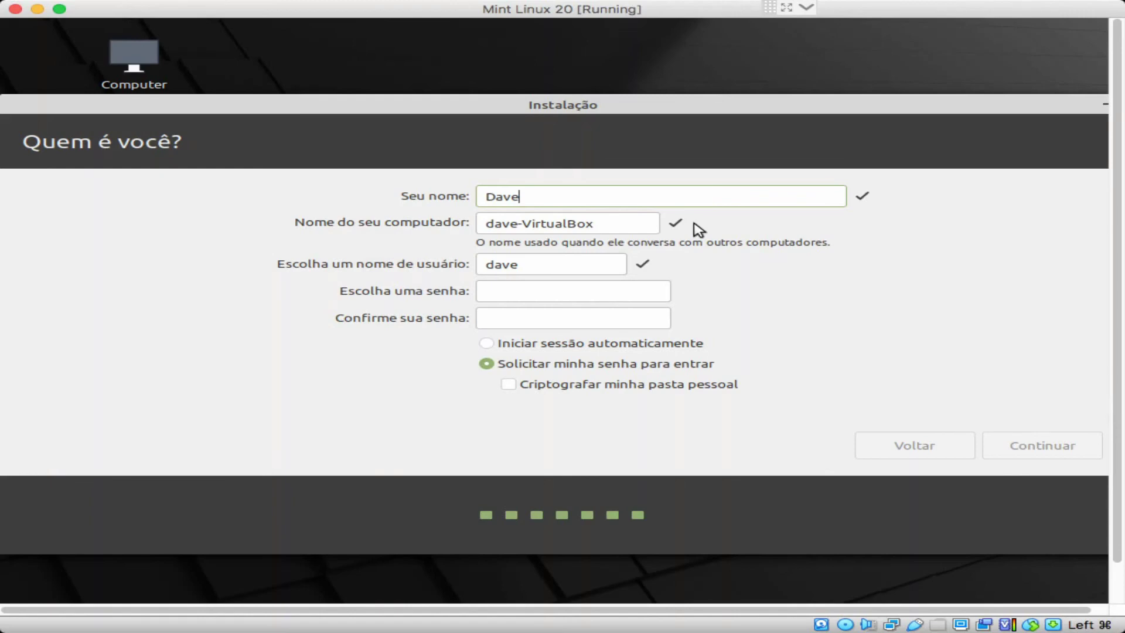
{"action": "type", "text": "s Baltha"}
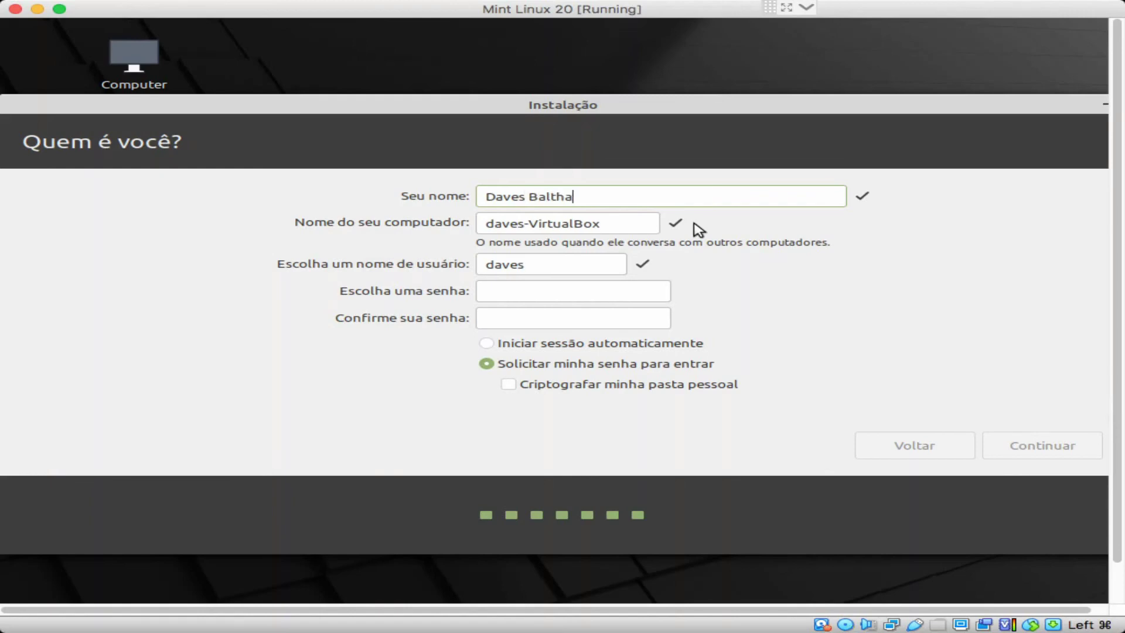
{"action": "type", "text": "zar"}
{"action": "key", "text": "Tab"}
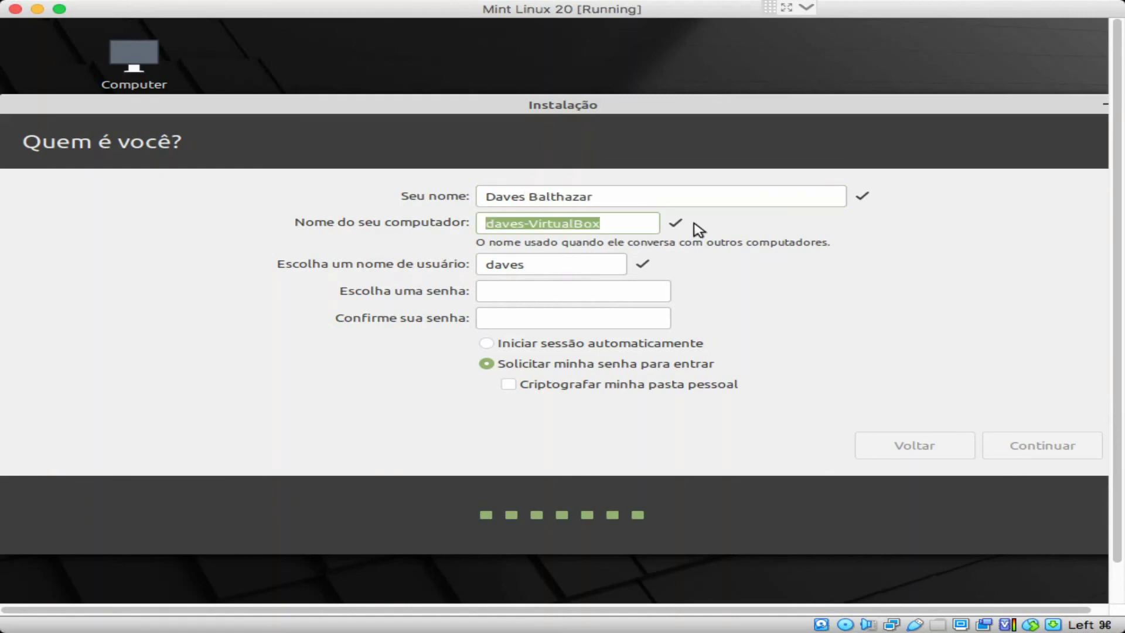
{"action": "key", "text": "Tab"}
{"action": "key", "text": "Tab"}
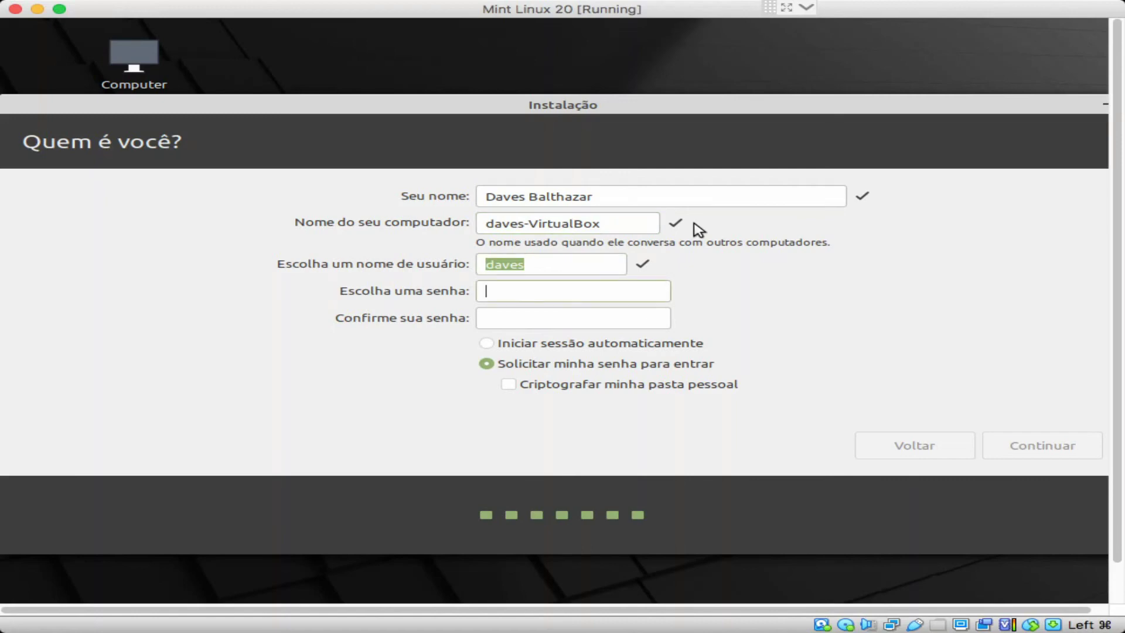
{"action": "type", "text": "******"}
{"action": "key", "text": "Tab"}
{"action": "type", "text": "*****"}
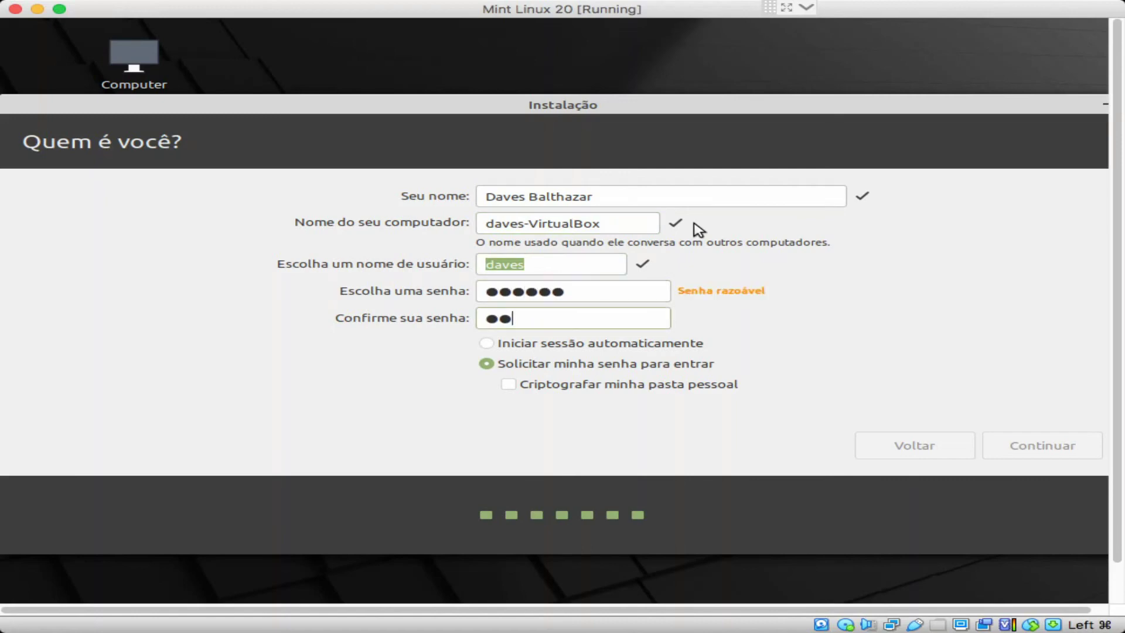
{"action": "type", "text": "*"}
{"action": "key", "text": "Tab"}
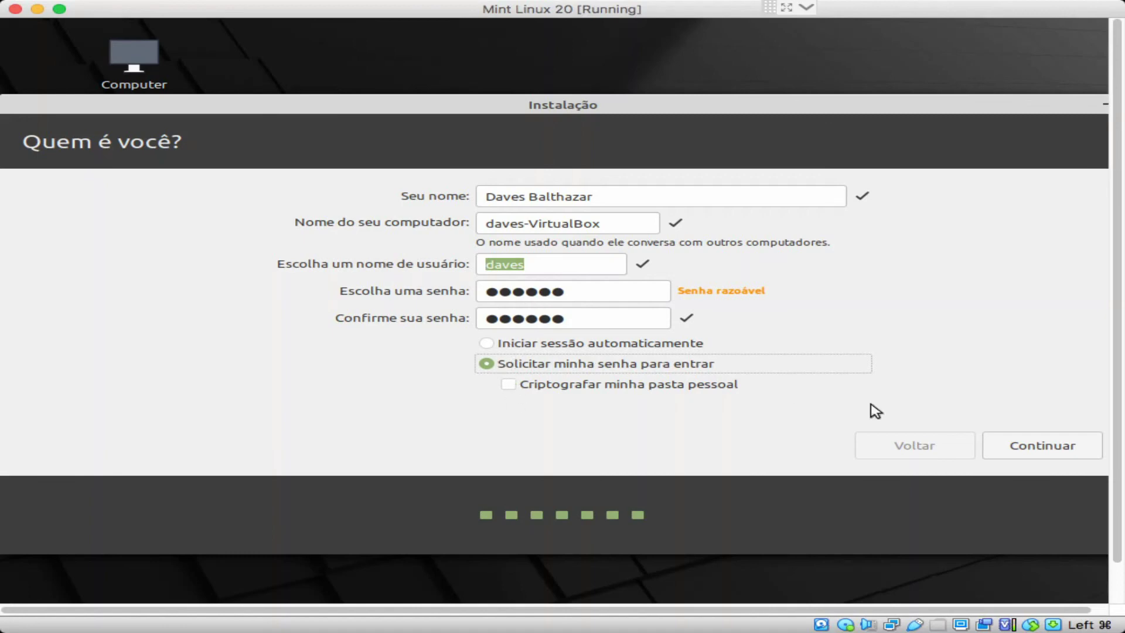
{"action": "left_click", "coordinate": [1062, 448]}
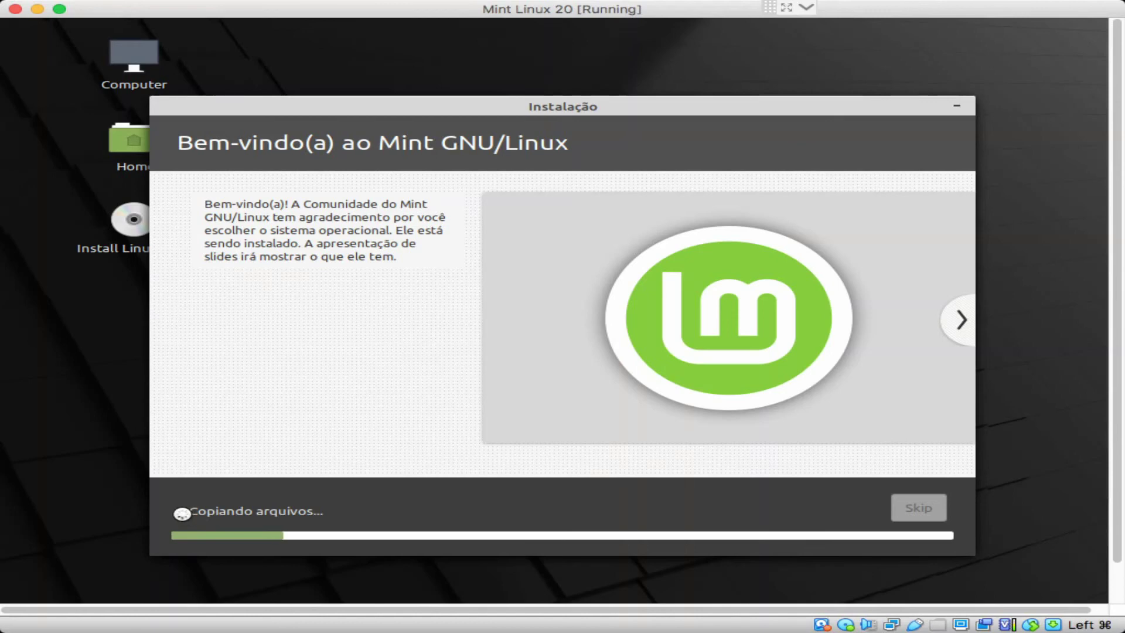
Step: Expand the Copiando arquivos log and advance the slideshow from Navegar na Internet to Fique conectado
{"action": "left_click", "coordinate": [188, 513]}
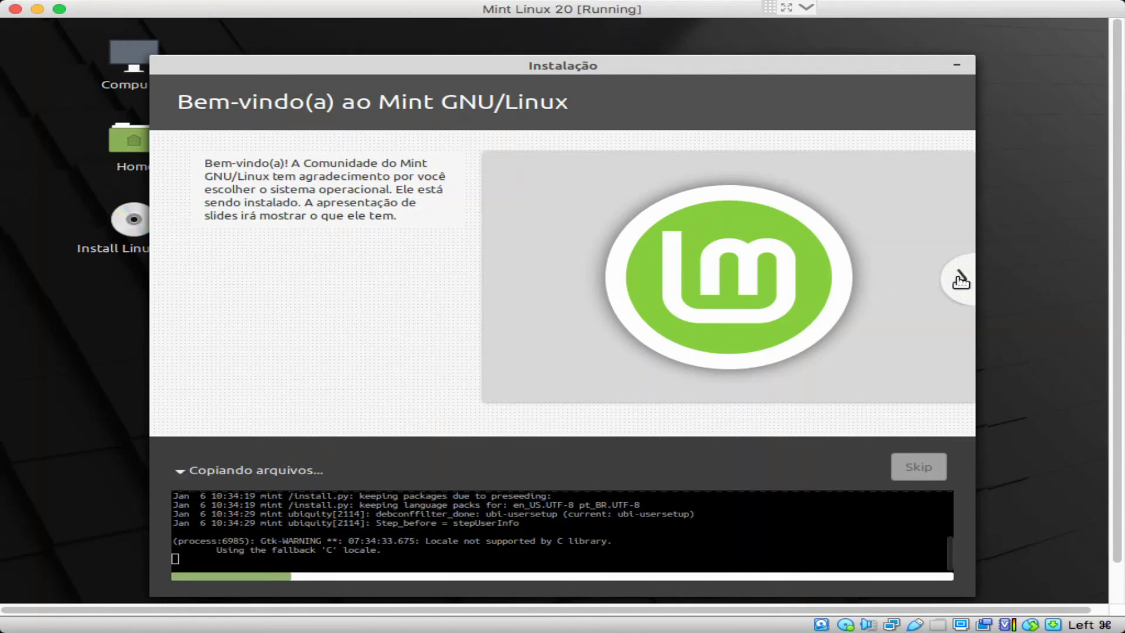
{"action": "left_click", "coordinate": [961, 281]}
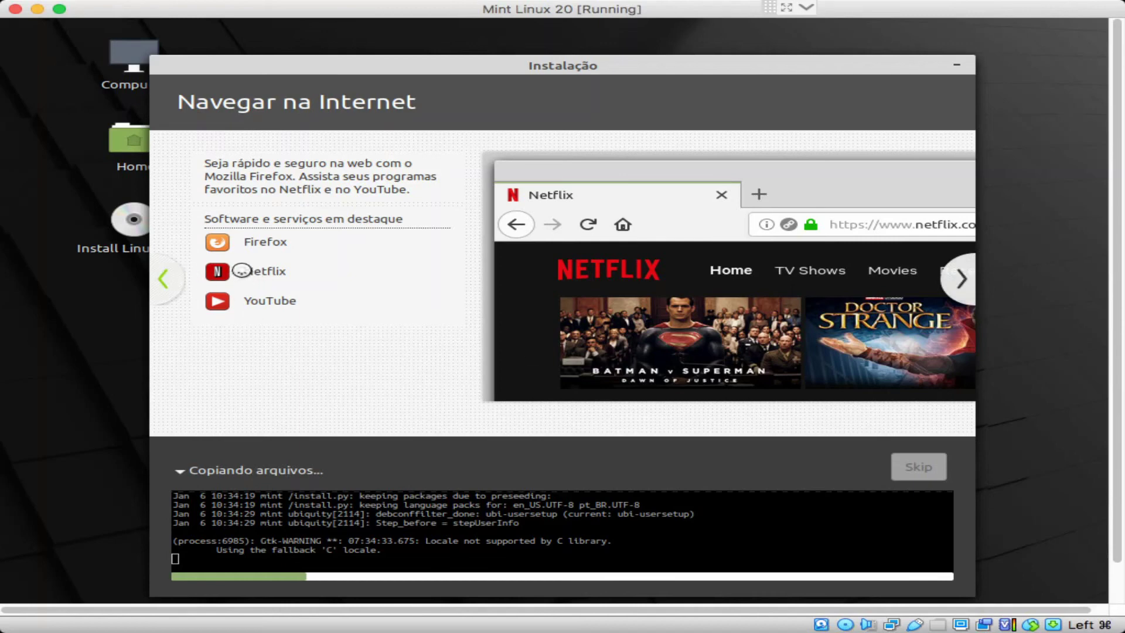
{"action": "left_click", "coordinate": [964, 286]}
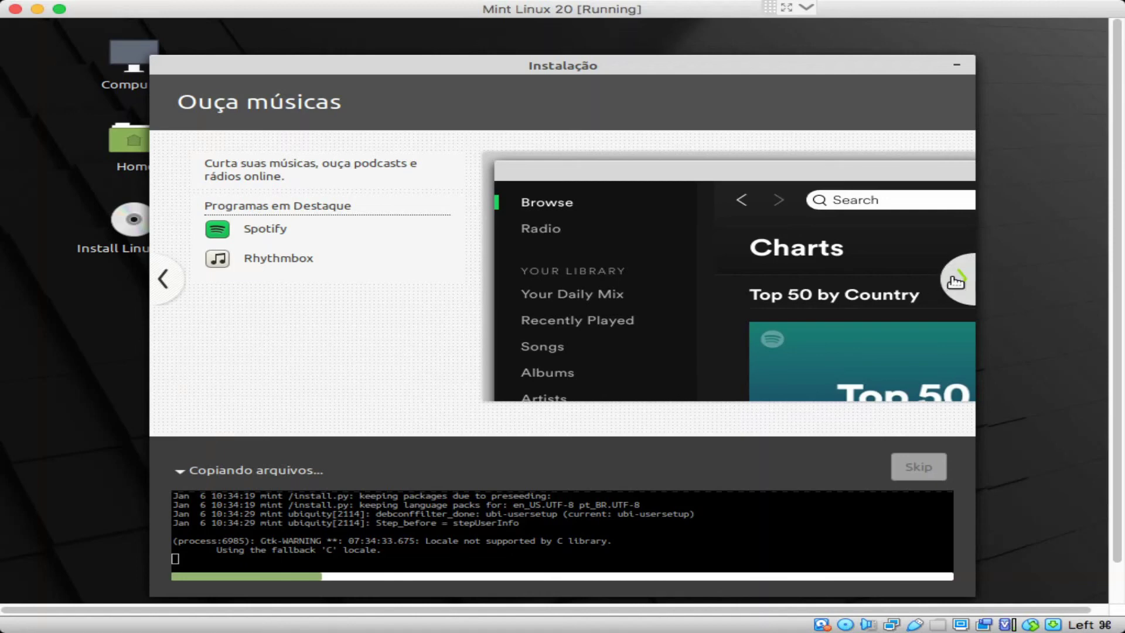
{"action": "left_click", "coordinate": [955, 281]}
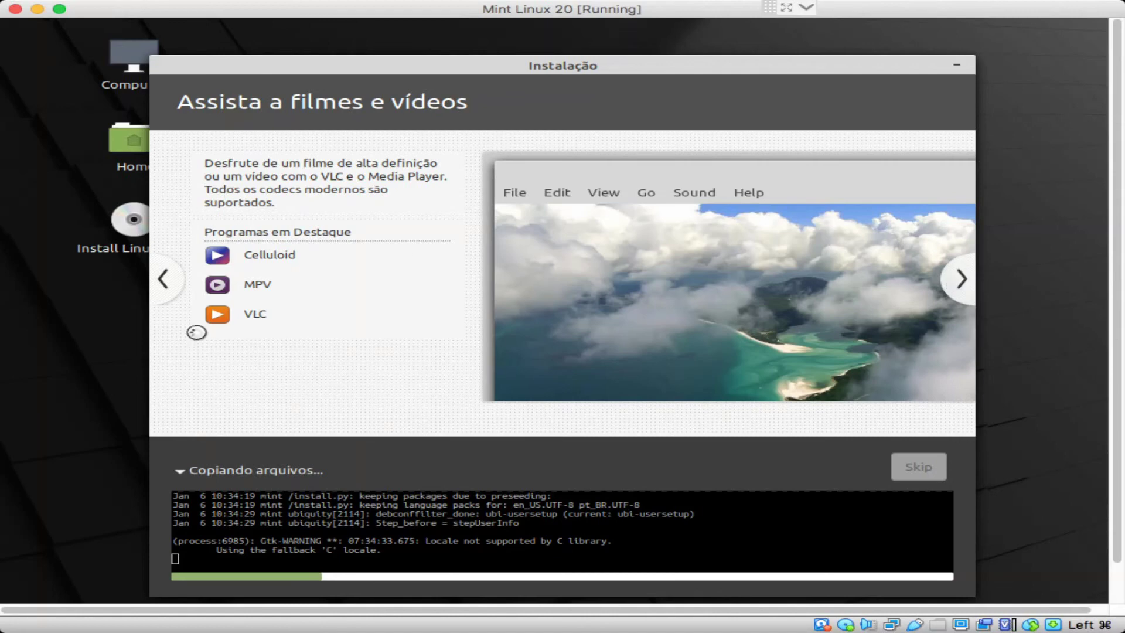
{"action": "left_click", "coordinate": [962, 279]}
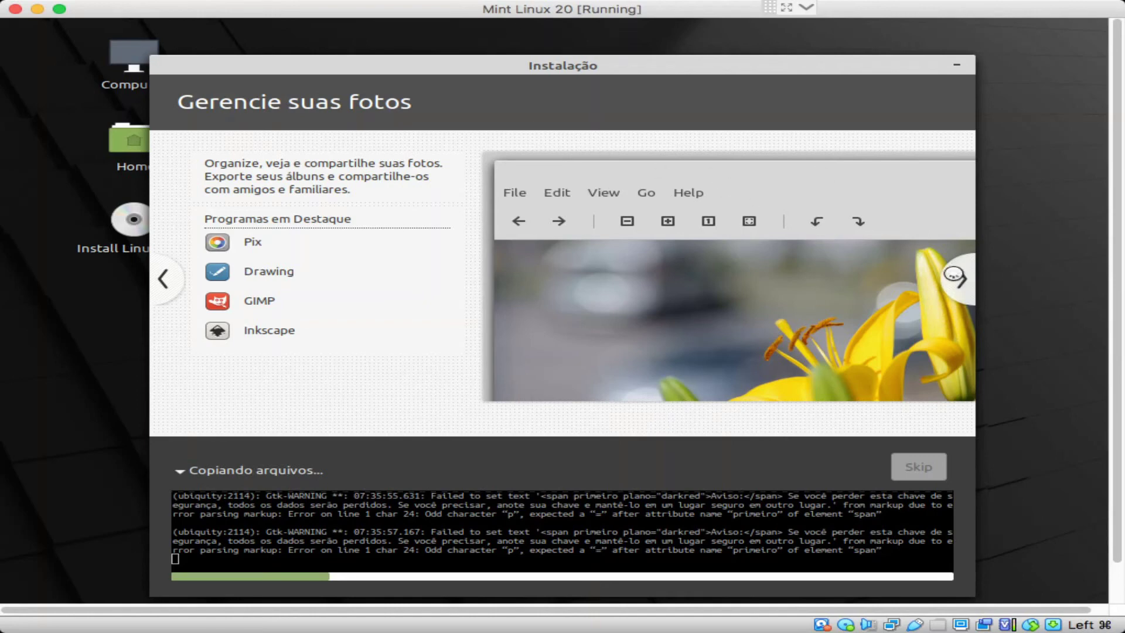
{"action": "left_click", "coordinate": [964, 280]}
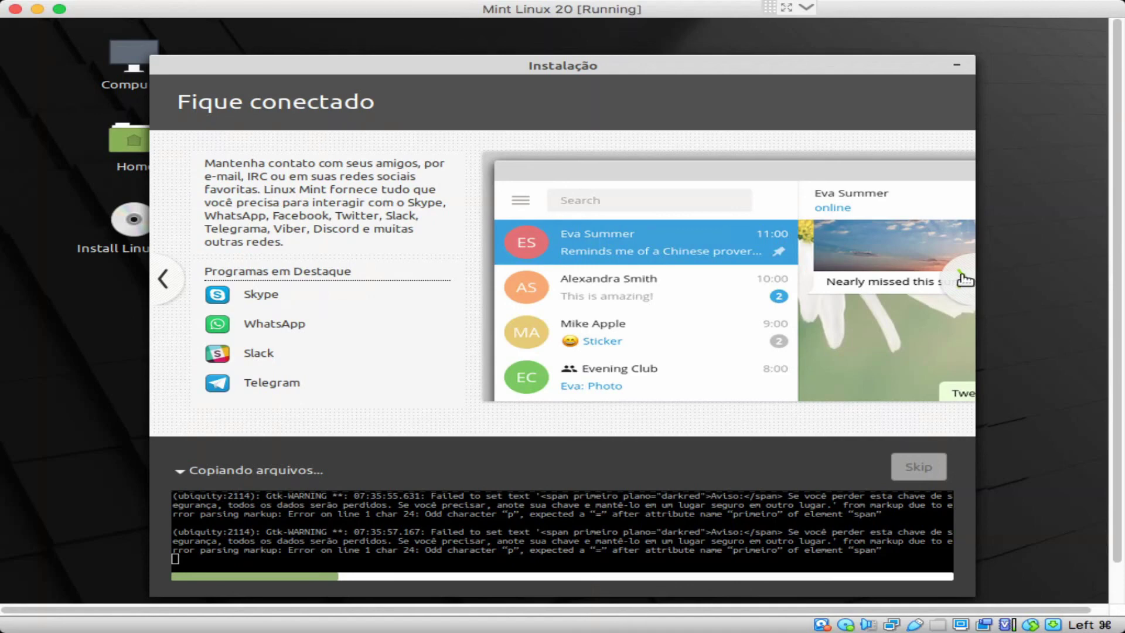
Step: Continue the slideshow through Seja produtivo, Instale software and others to the Encontre ajuda slide
{"action": "left_click", "coordinate": [964, 281]}
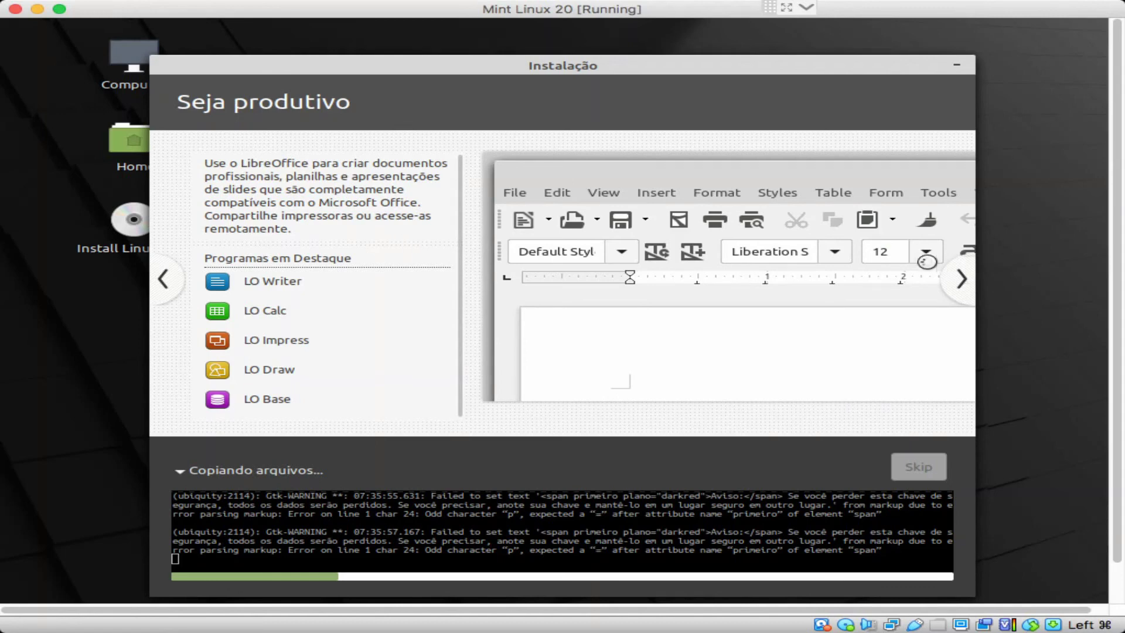
{"action": "left_click", "coordinate": [963, 281]}
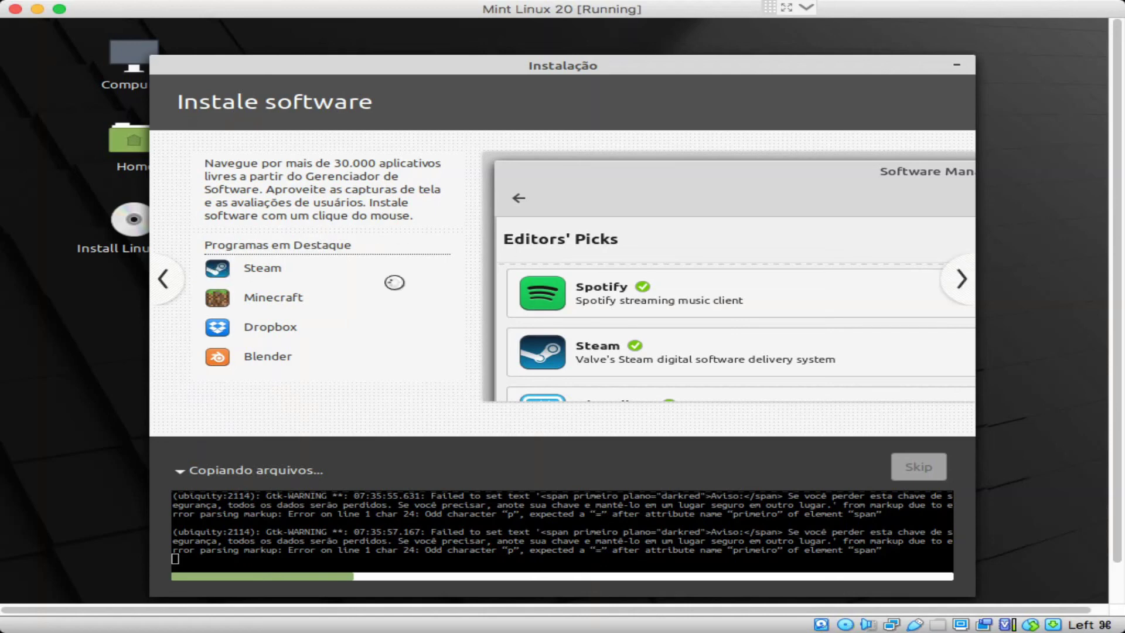
{"action": "left_click", "coordinate": [963, 286]}
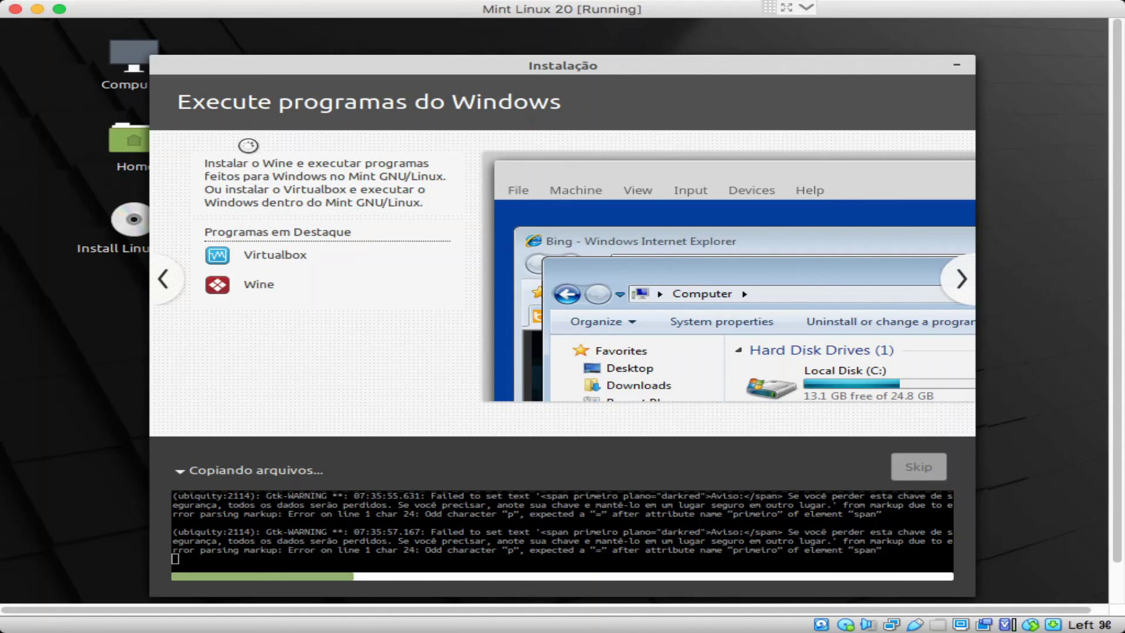
{"action": "left_click", "coordinate": [961, 280]}
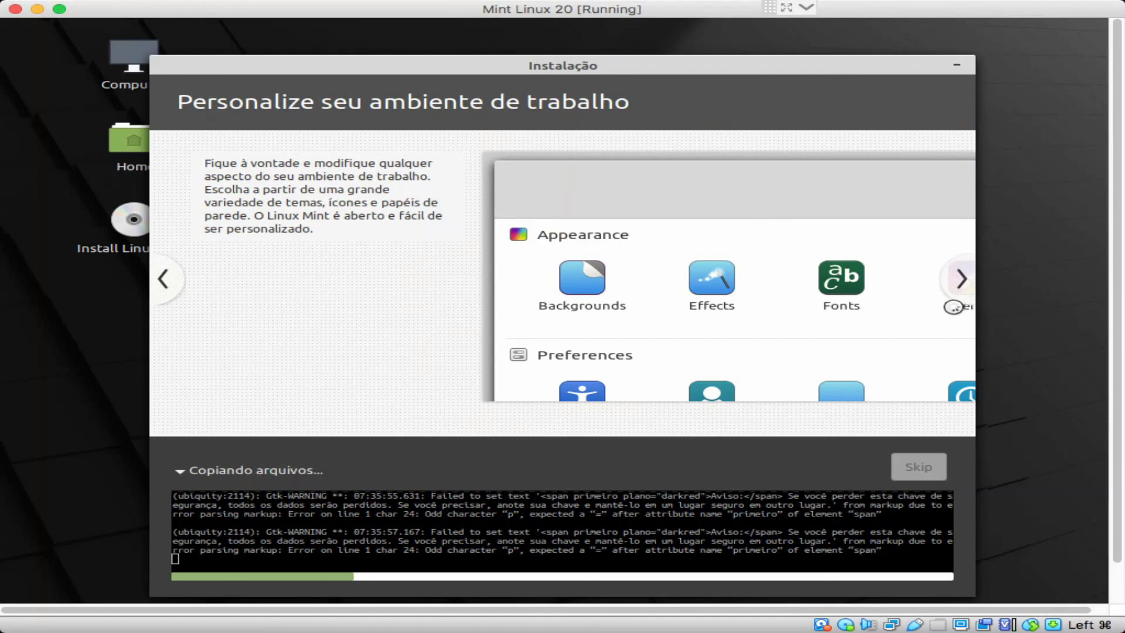
{"action": "left_click", "coordinate": [961, 279]}
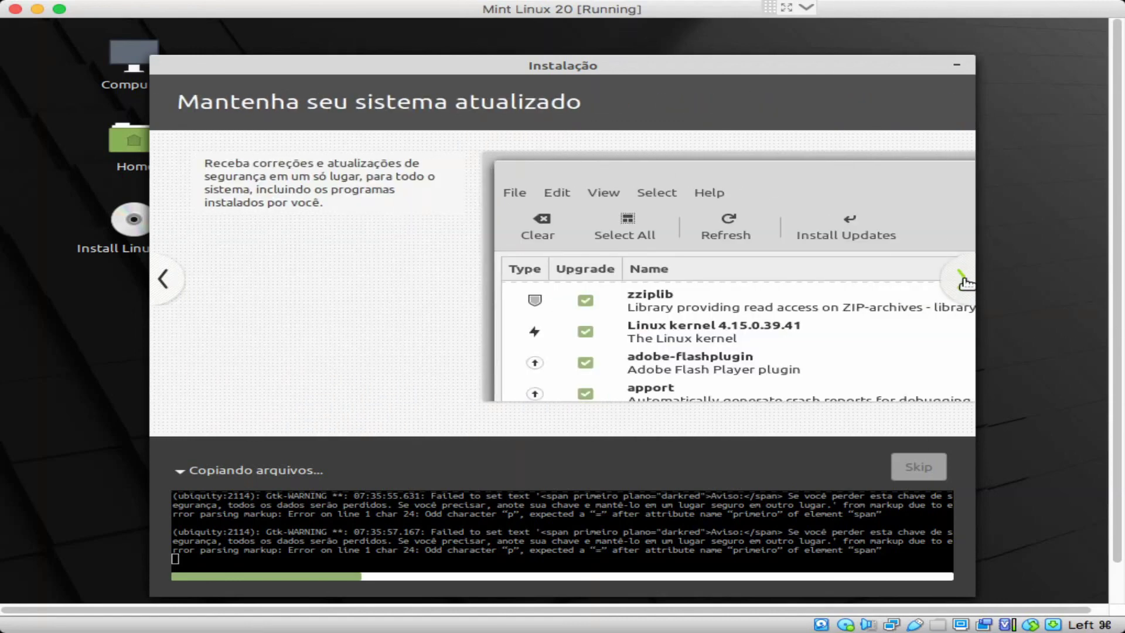
{"action": "left_click", "coordinate": [965, 281]}
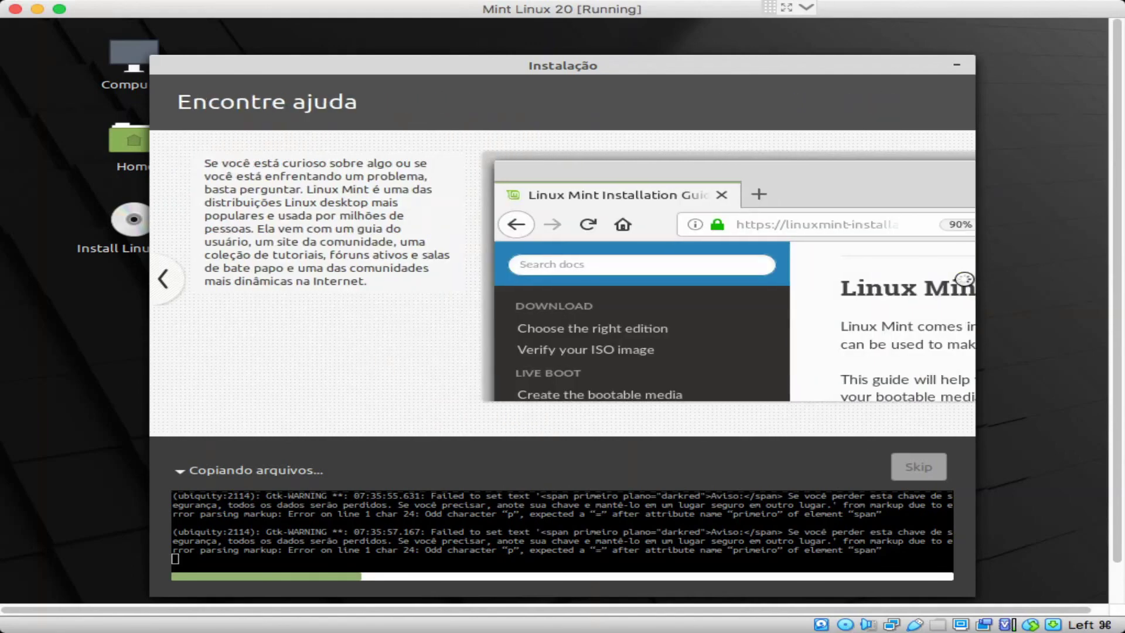
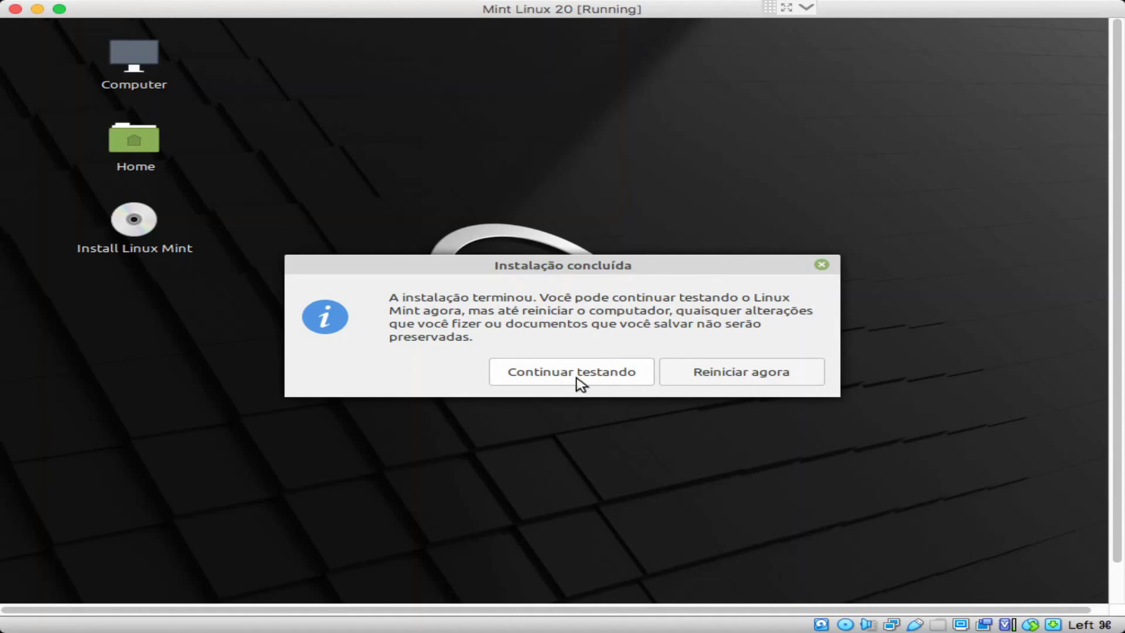
Step: Choose 'Reiniciar agora' to reboot Mint Linux 20 into the remove-installation-medium prompt
{"action": "left_click", "coordinate": [763, 384]}
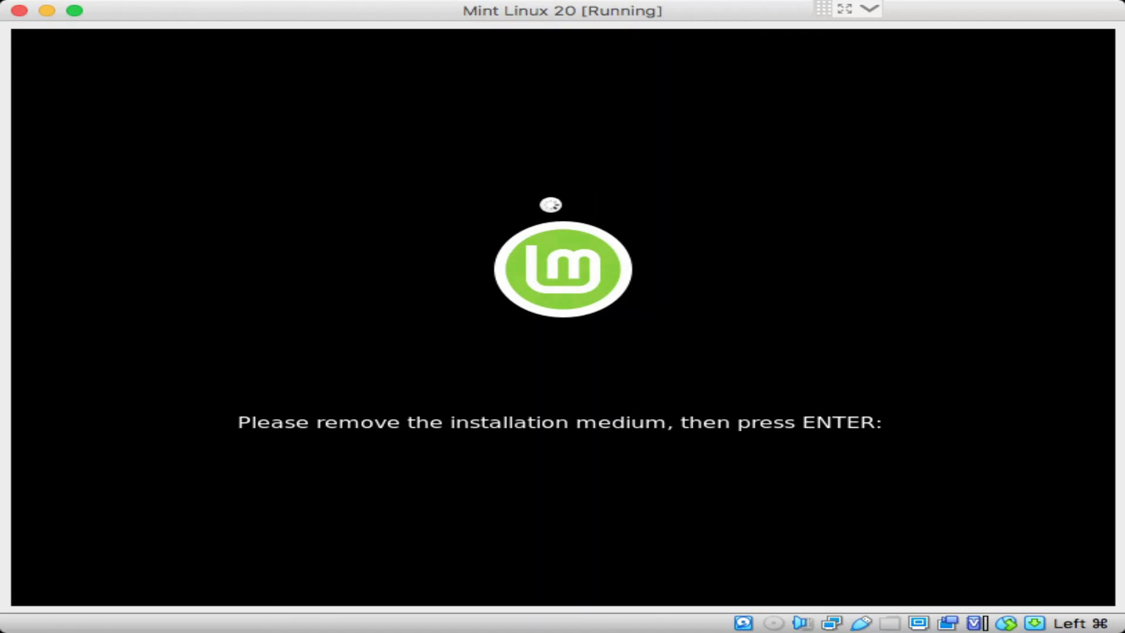
{"action": "left_click", "coordinate": [872, 12]}
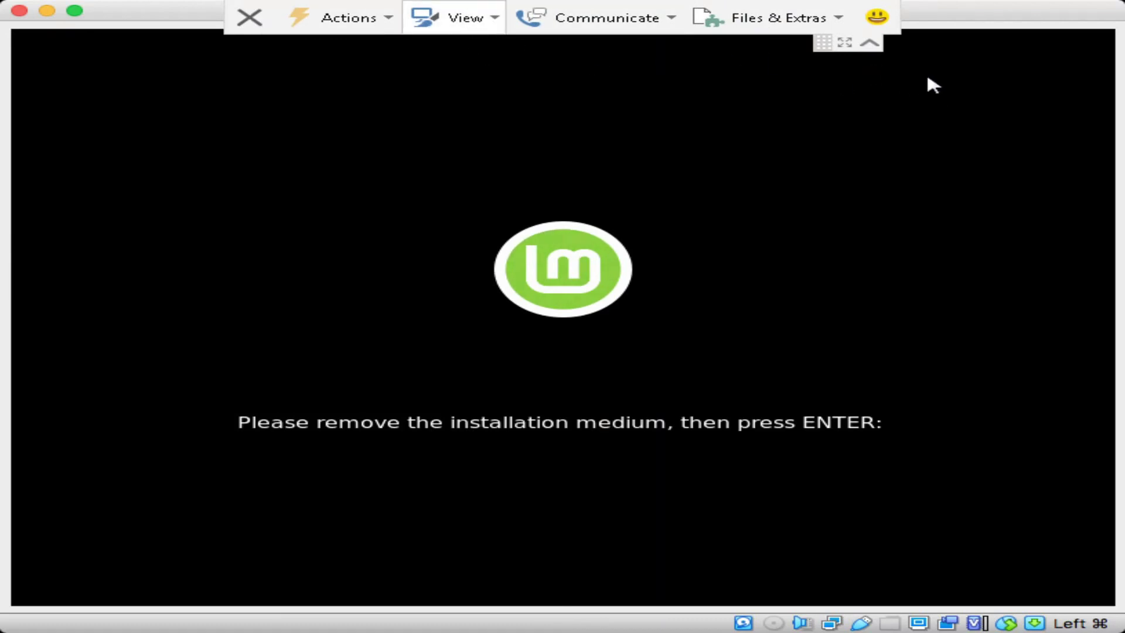
Step: Exit full screen, move the VM window right, and focus the VirtualBox Manager
{"action": "key", "text": "super+f"}
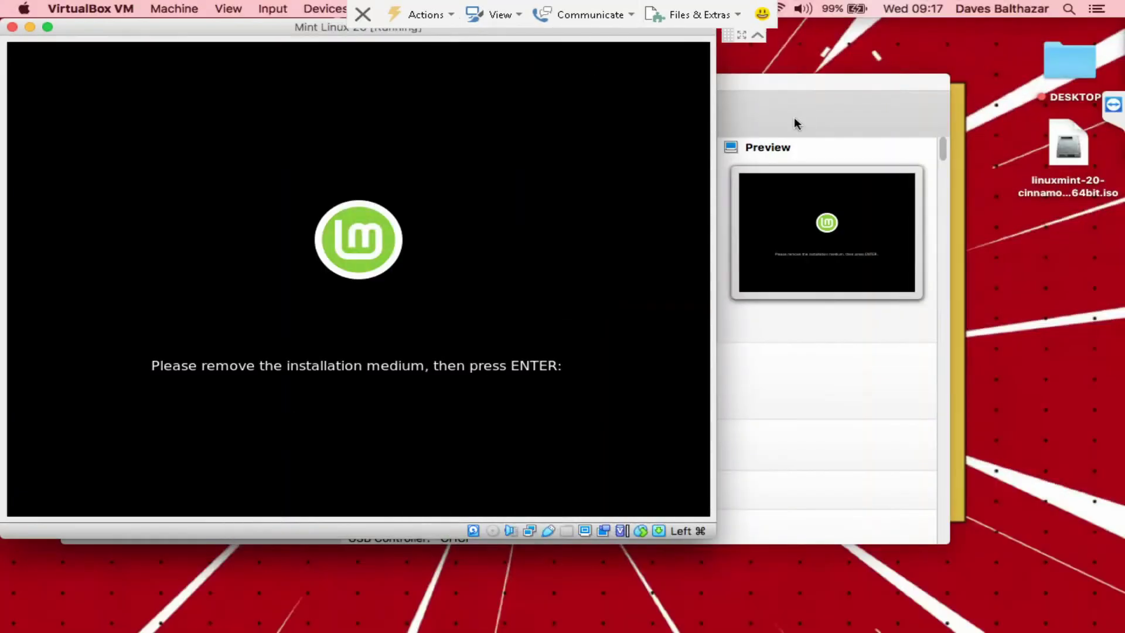
{"action": "left_click_drag", "start_coordinate": [162, 34], "coordinate": [475, 73]}
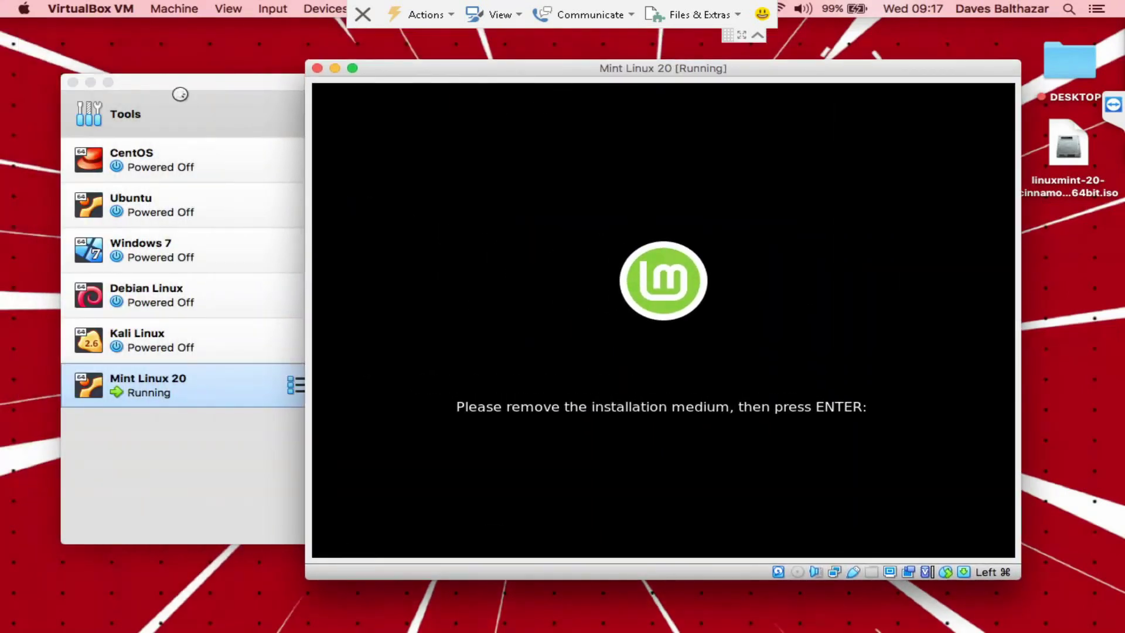
{"action": "left_click", "coordinate": [154, 388]}
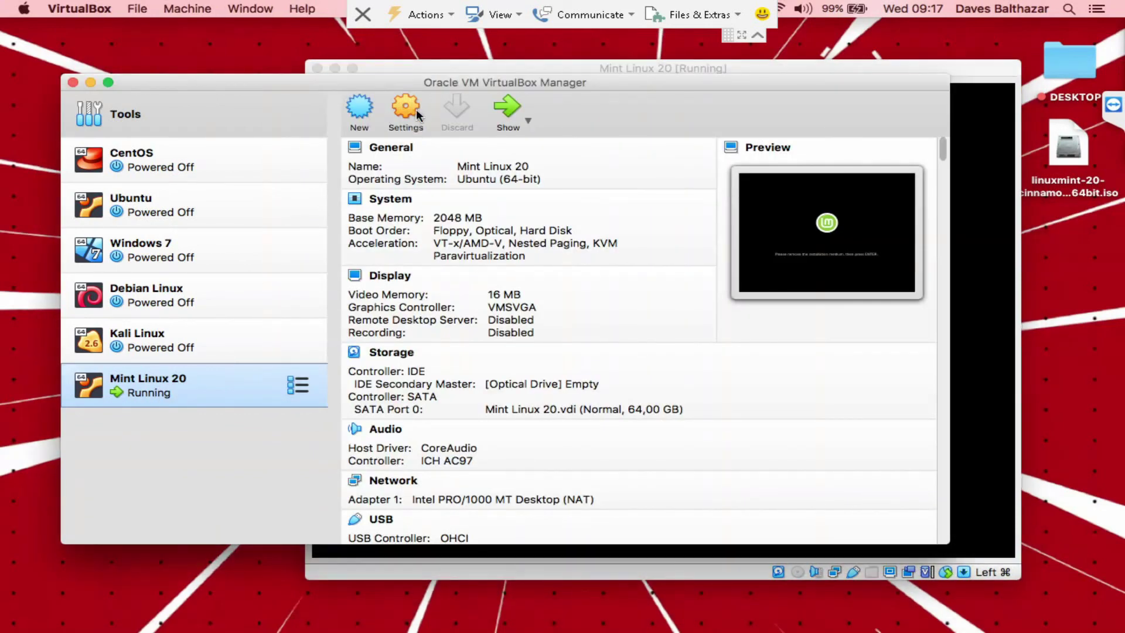
Step: Confirm in Storage settings that Mint Linux 20's optical drive is Empty, leaving it unchanged
{"action": "left_click", "coordinate": [419, 115]}
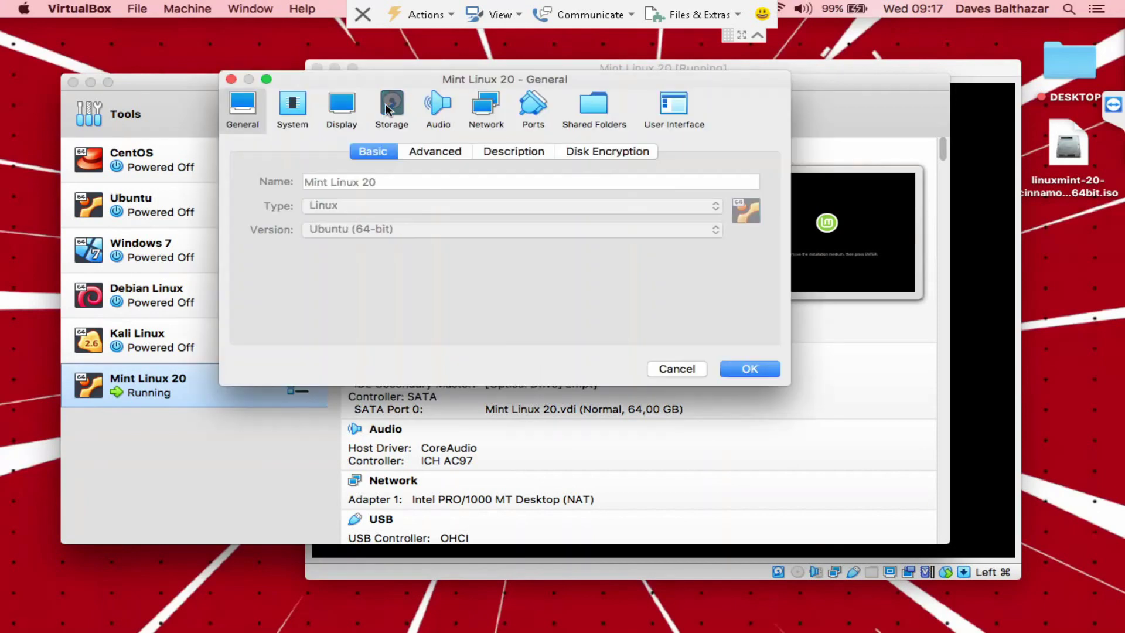
{"action": "left_click", "coordinate": [392, 108]}
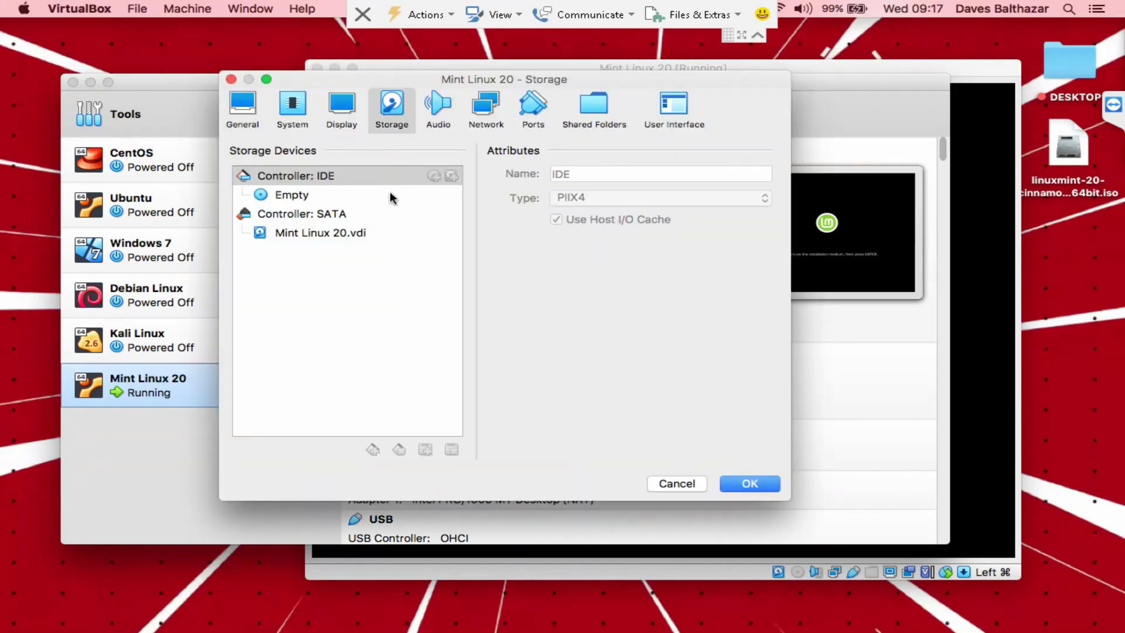
{"action": "left_click", "coordinate": [298, 194]}
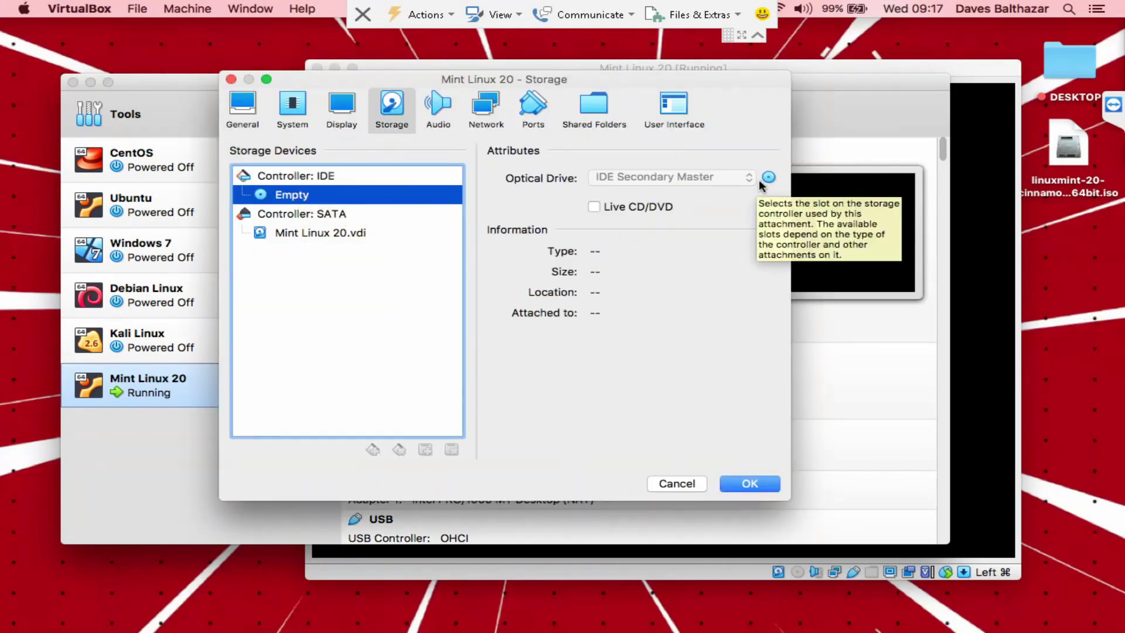
{"action": "left_click", "coordinate": [768, 177]}
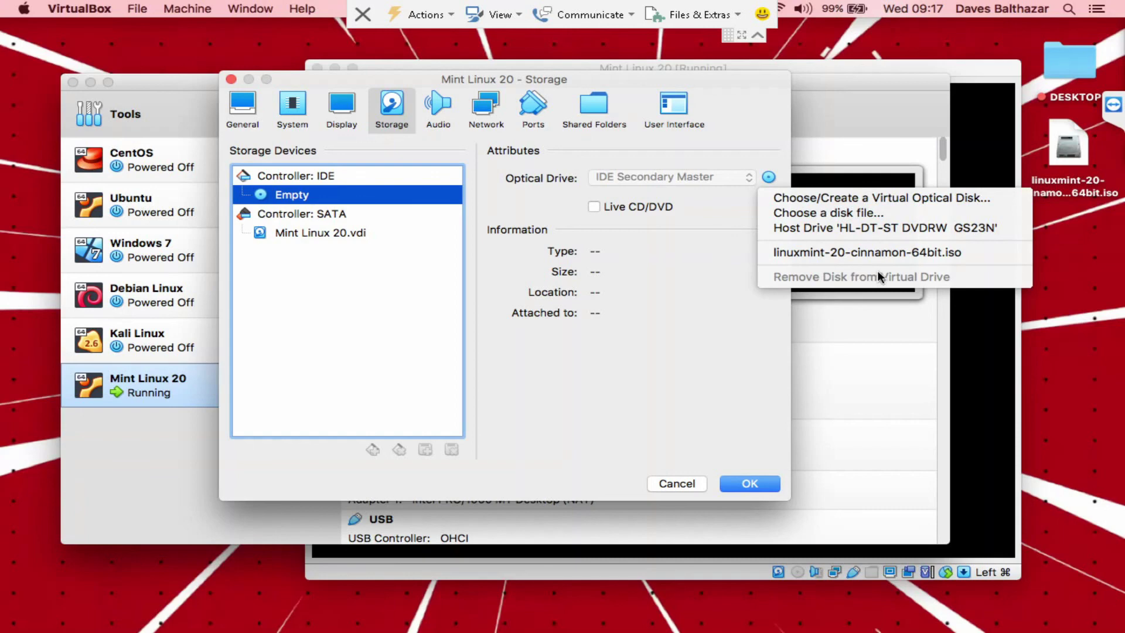
{"action": "left_click", "coordinate": [749, 484]}
{"action": "left_click", "coordinate": [749, 484]}
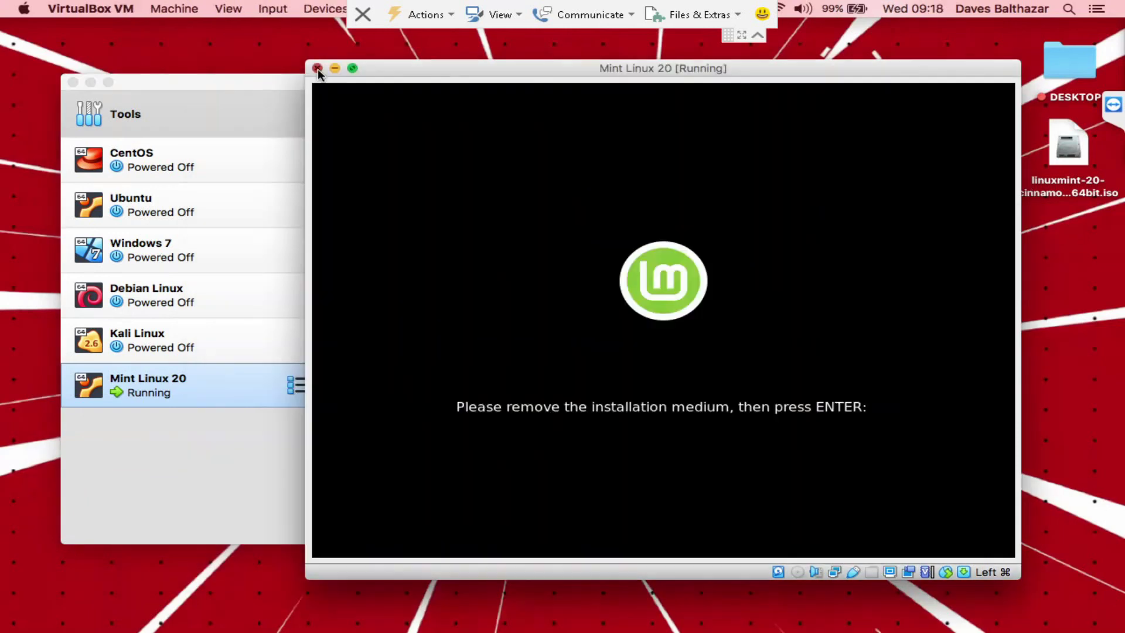
Step: Close the Mint Linux 20 window with 'Power off the machine' and return to the Manager
{"action": "left_click", "coordinate": [317, 68]}
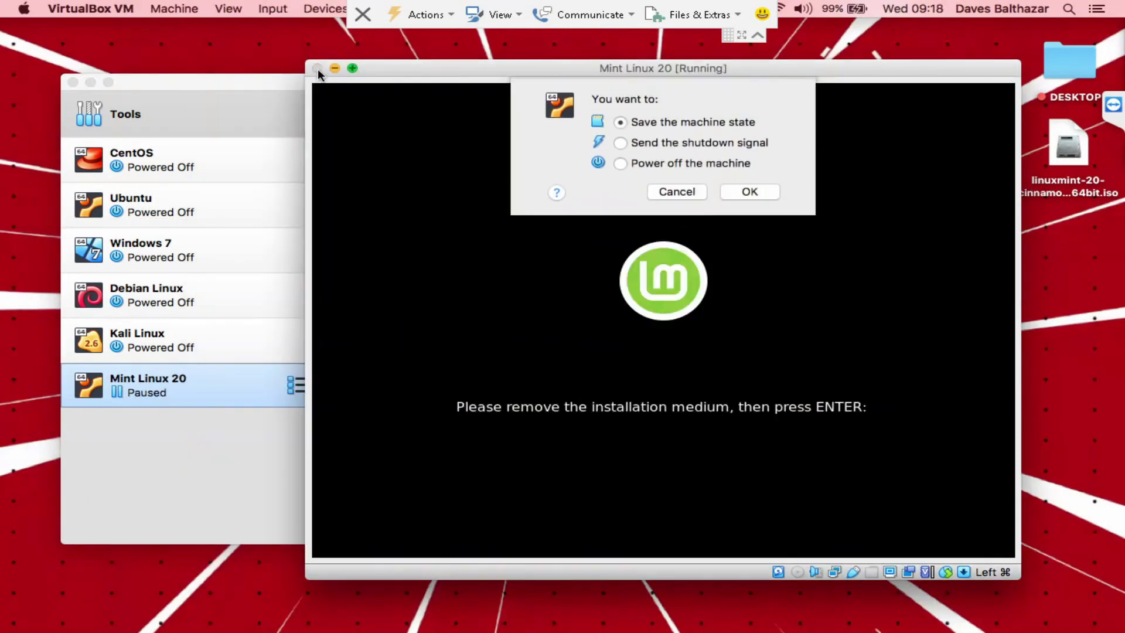
{"action": "left_click", "coordinate": [661, 166]}
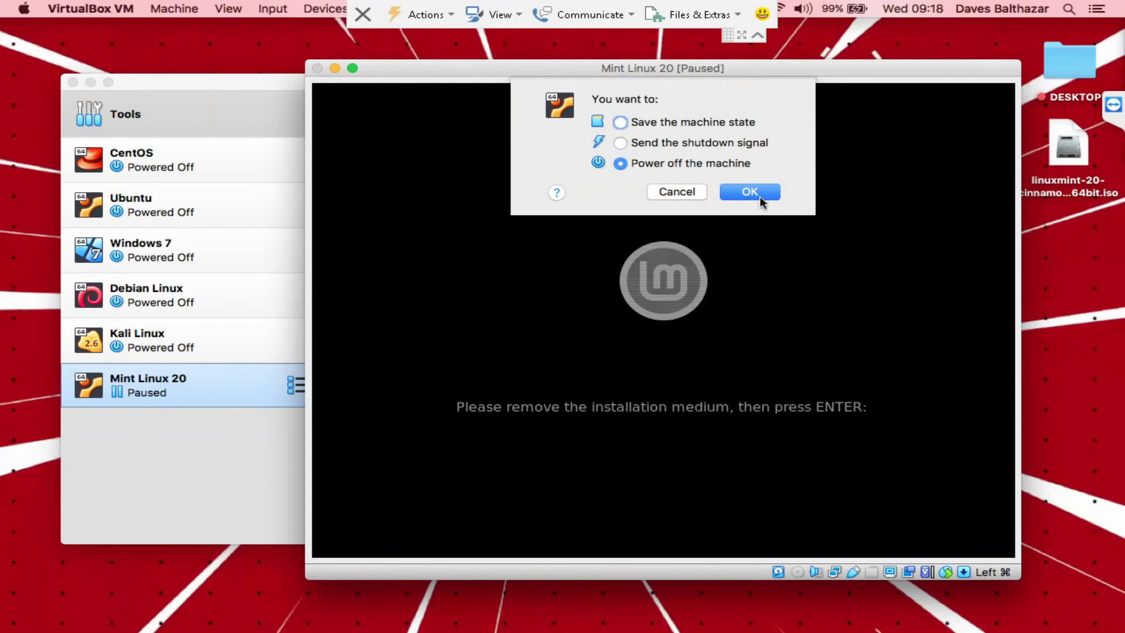
{"action": "left_click", "coordinate": [757, 195]}
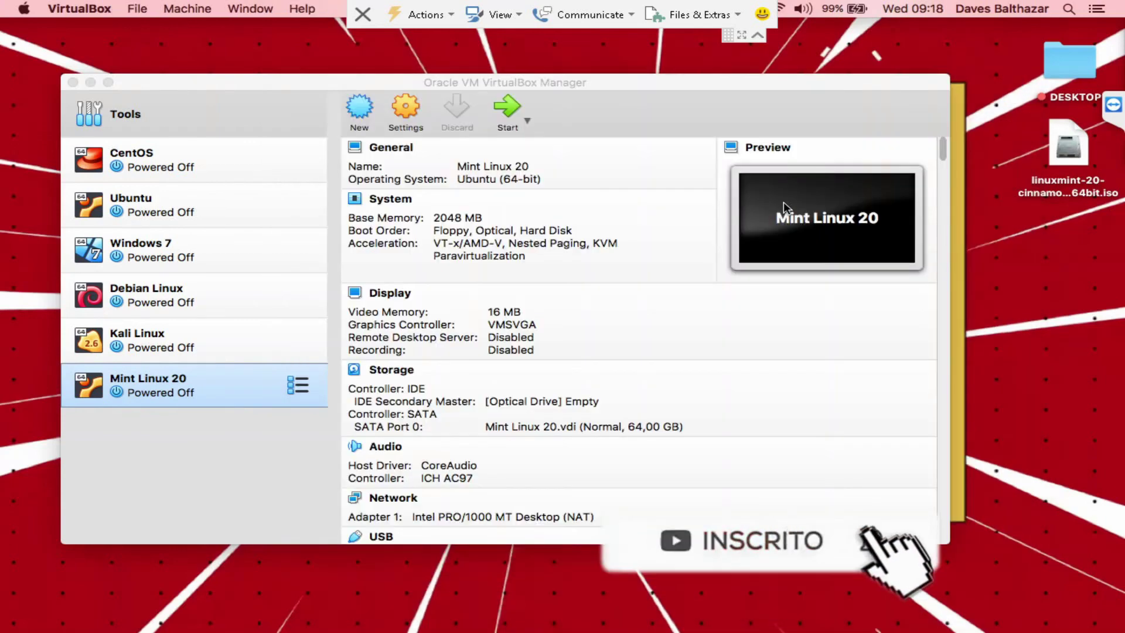
{"action": "left_click", "coordinate": [621, 83]}
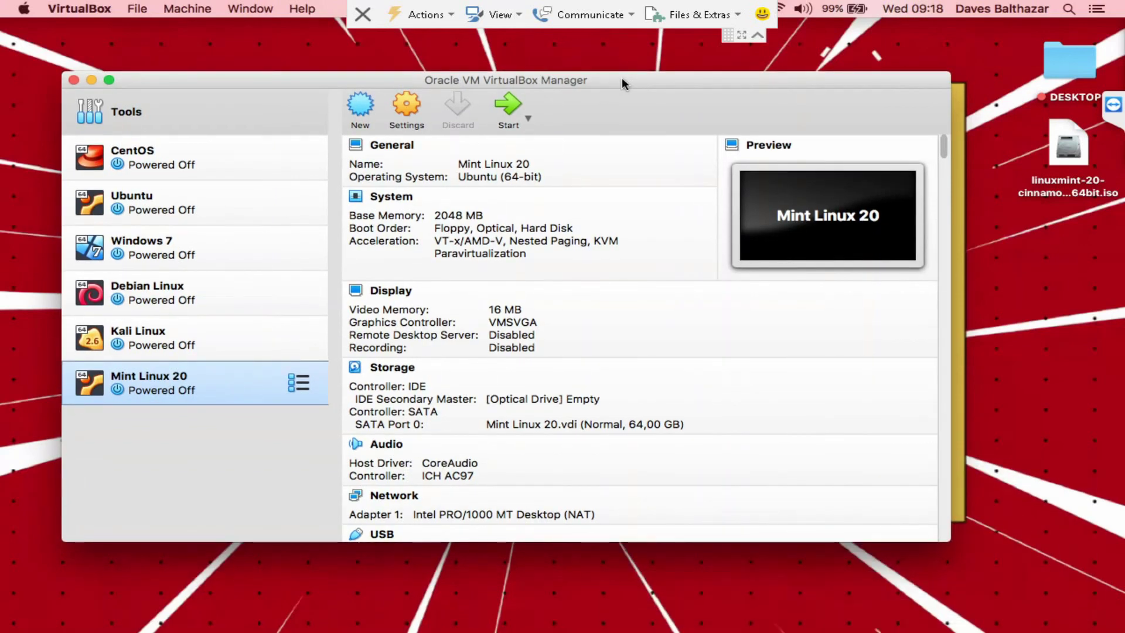